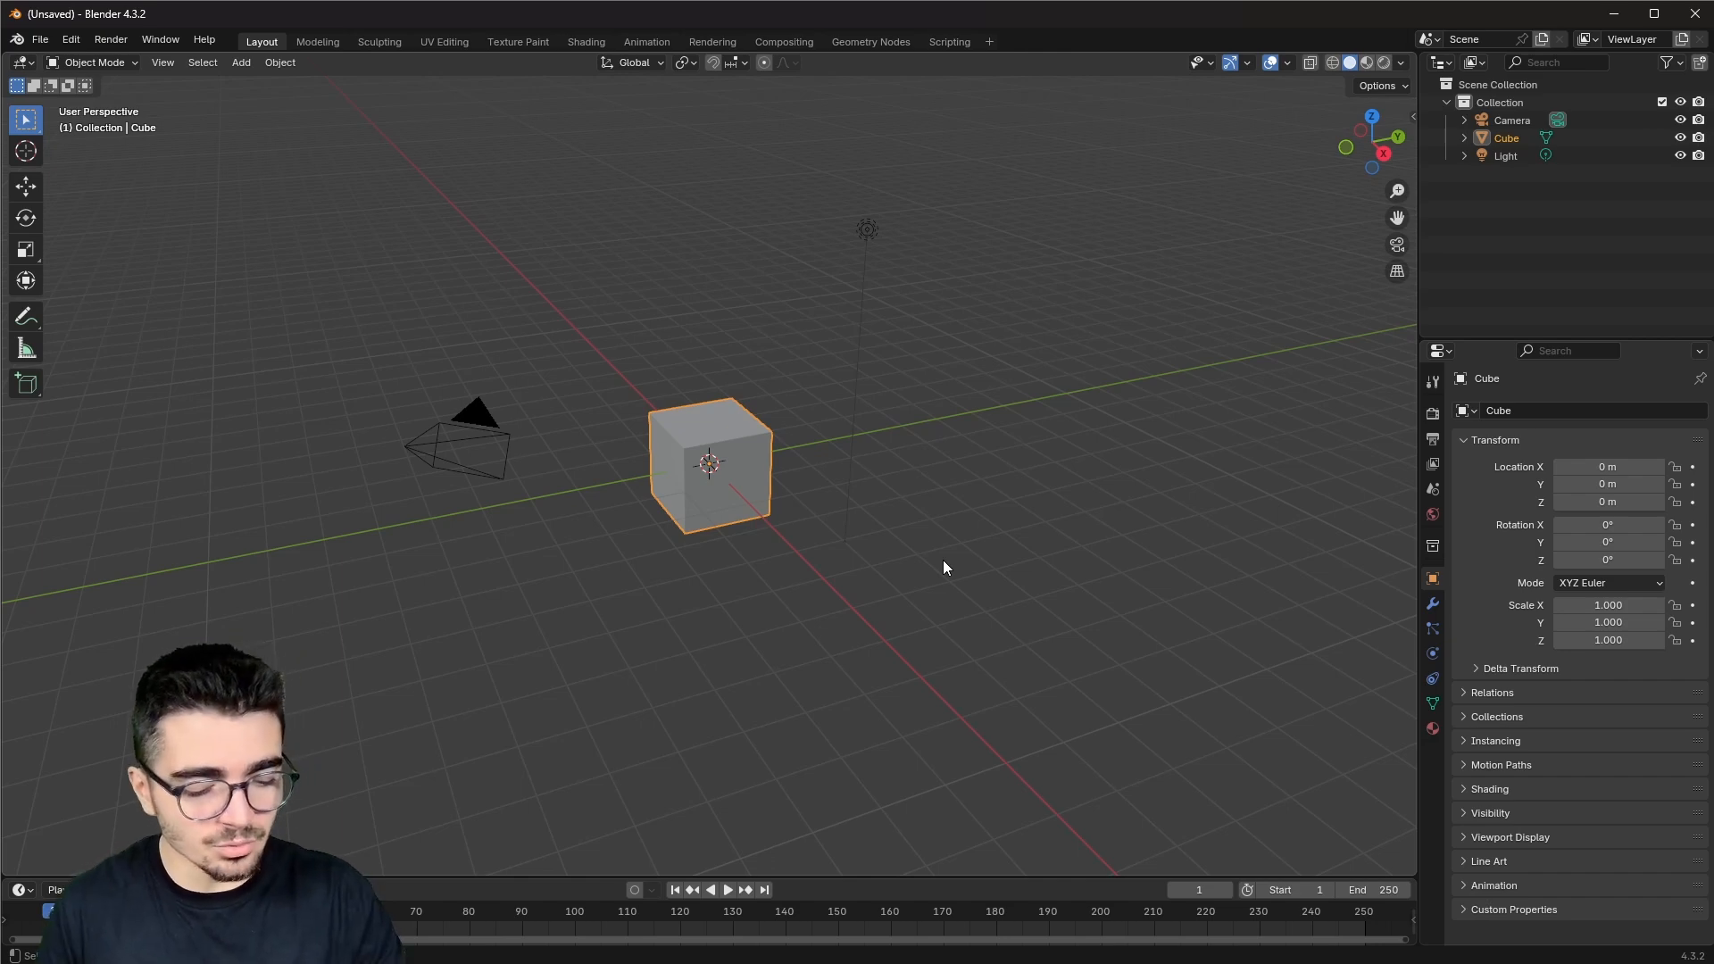
Step: Delete all default objects from the scene and add a text object at the origin
key(a)
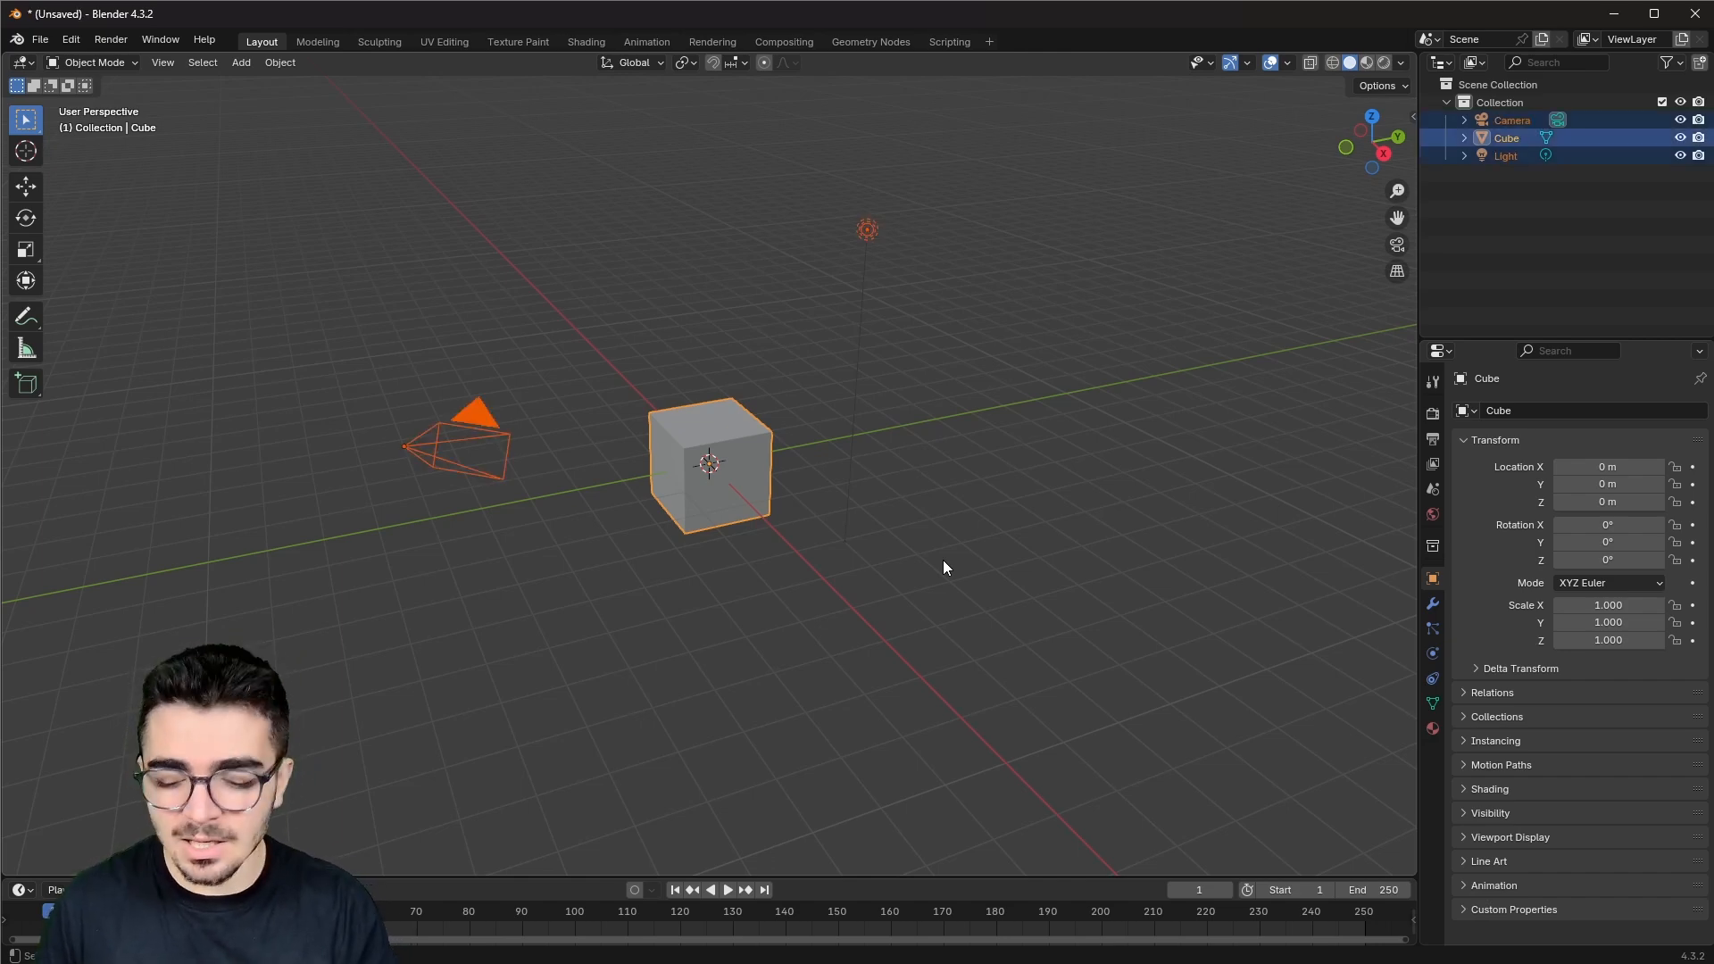
key(Delete)
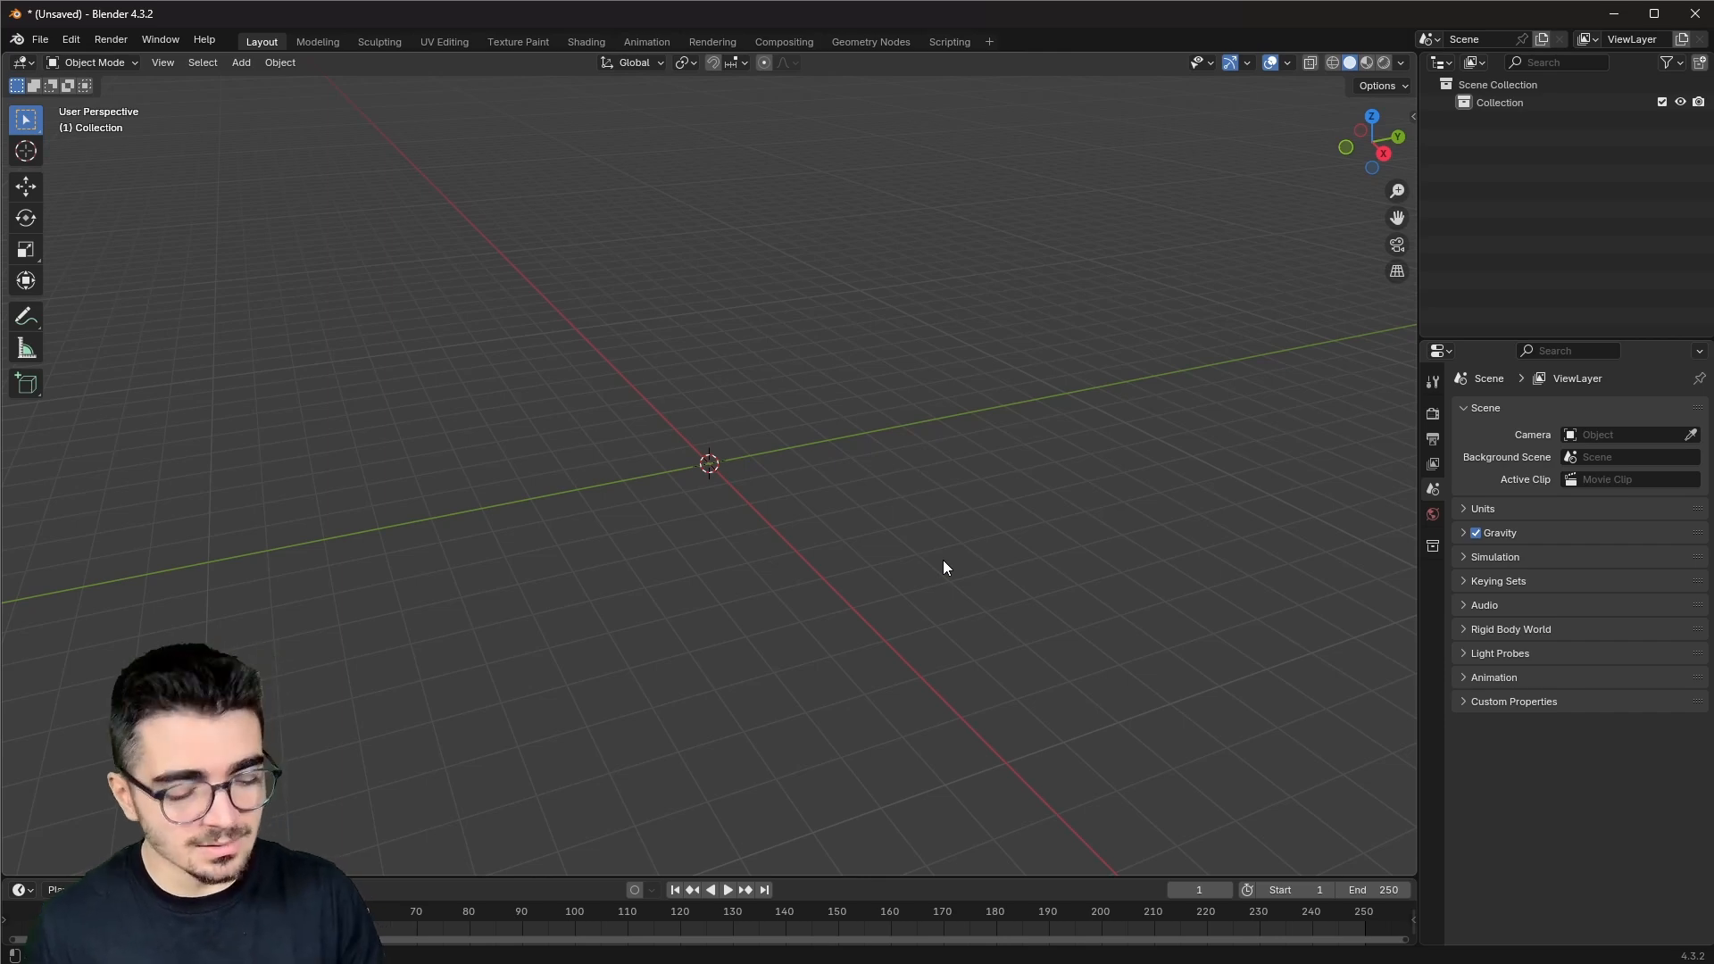
key(shift+a)
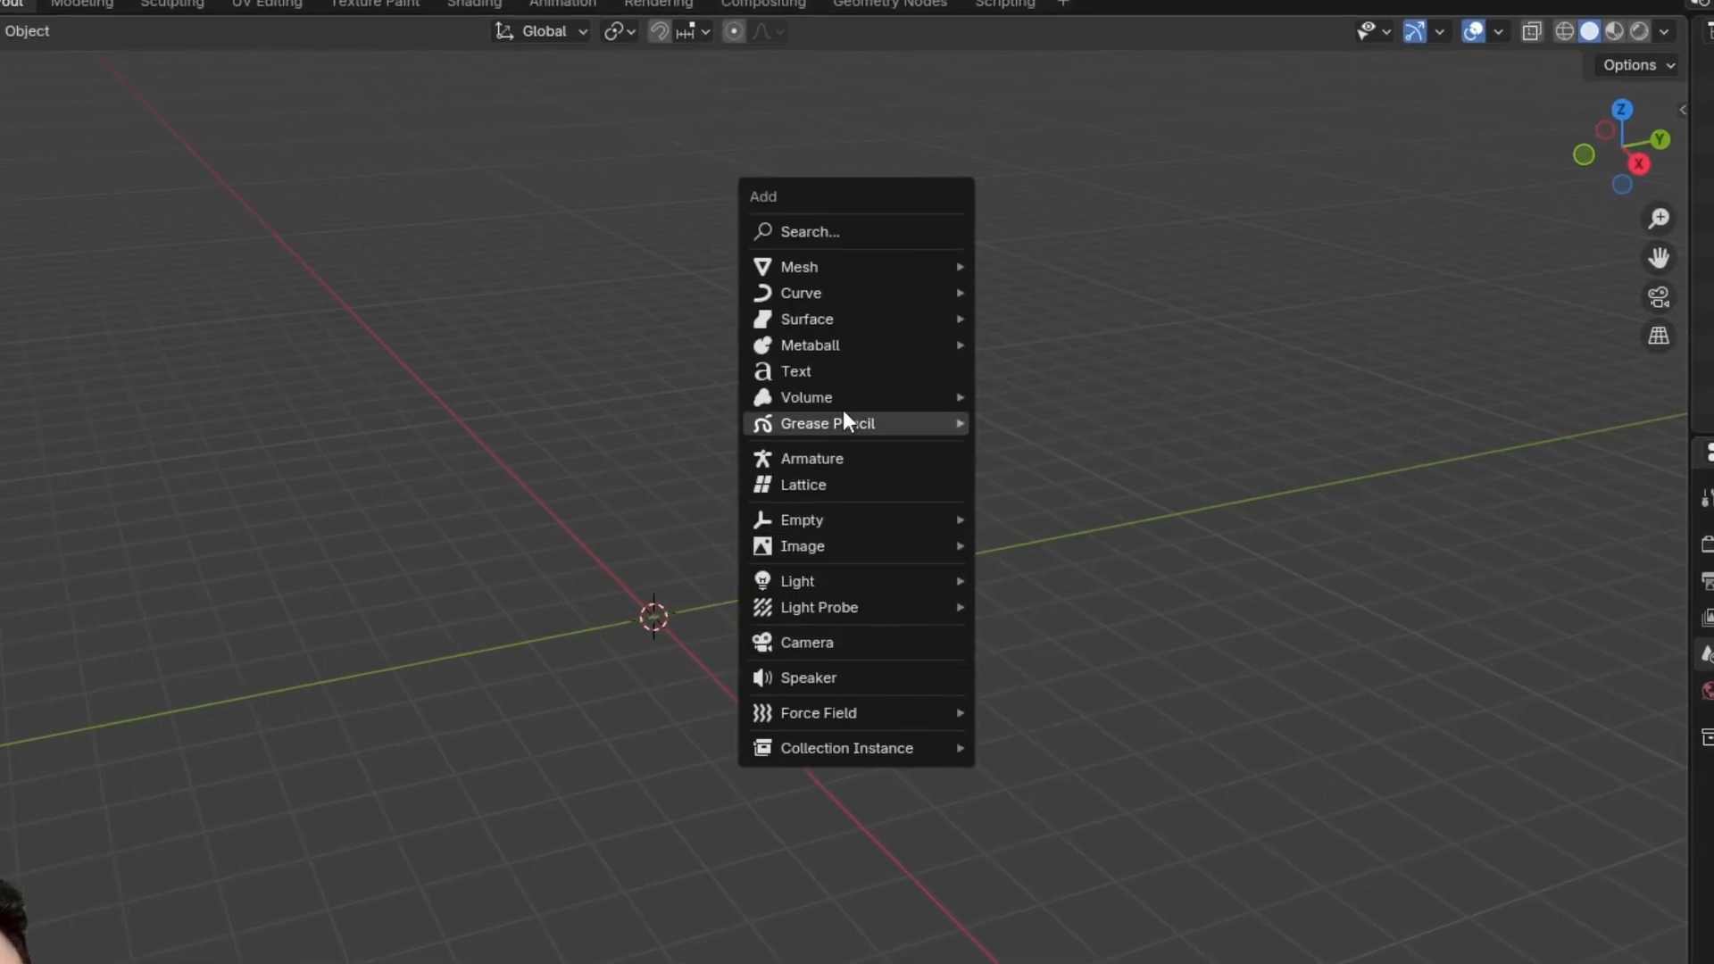
click(817, 373)
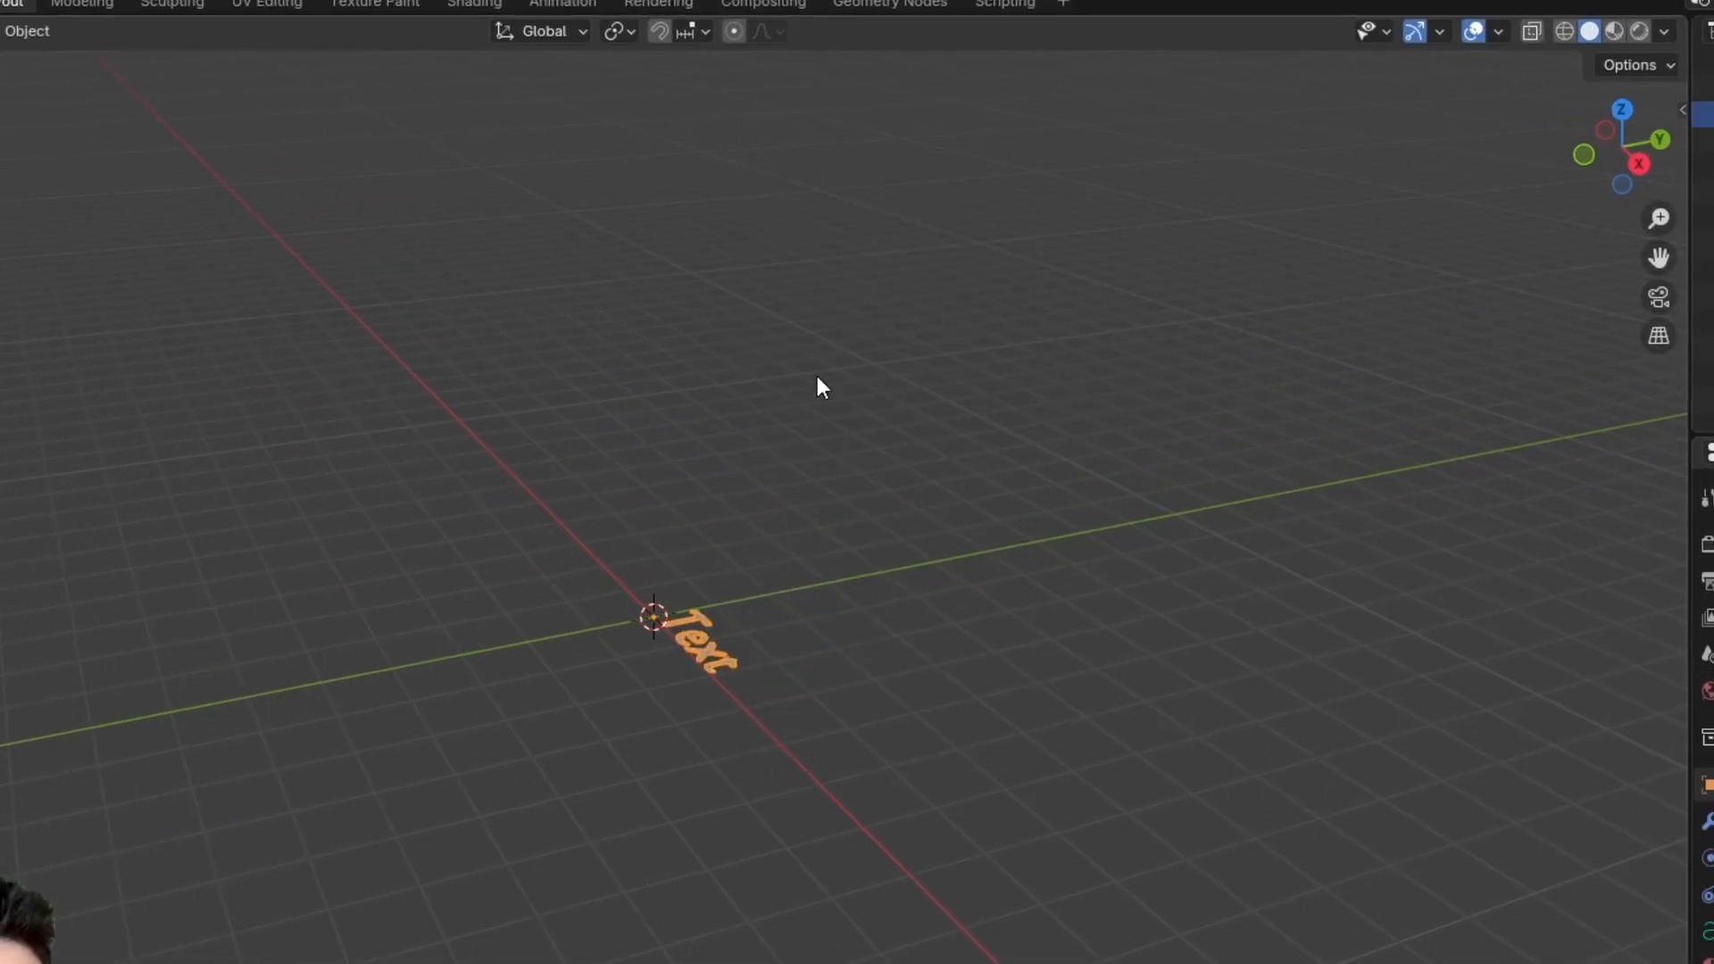
middle_drag(928, 618, 1057, 706)
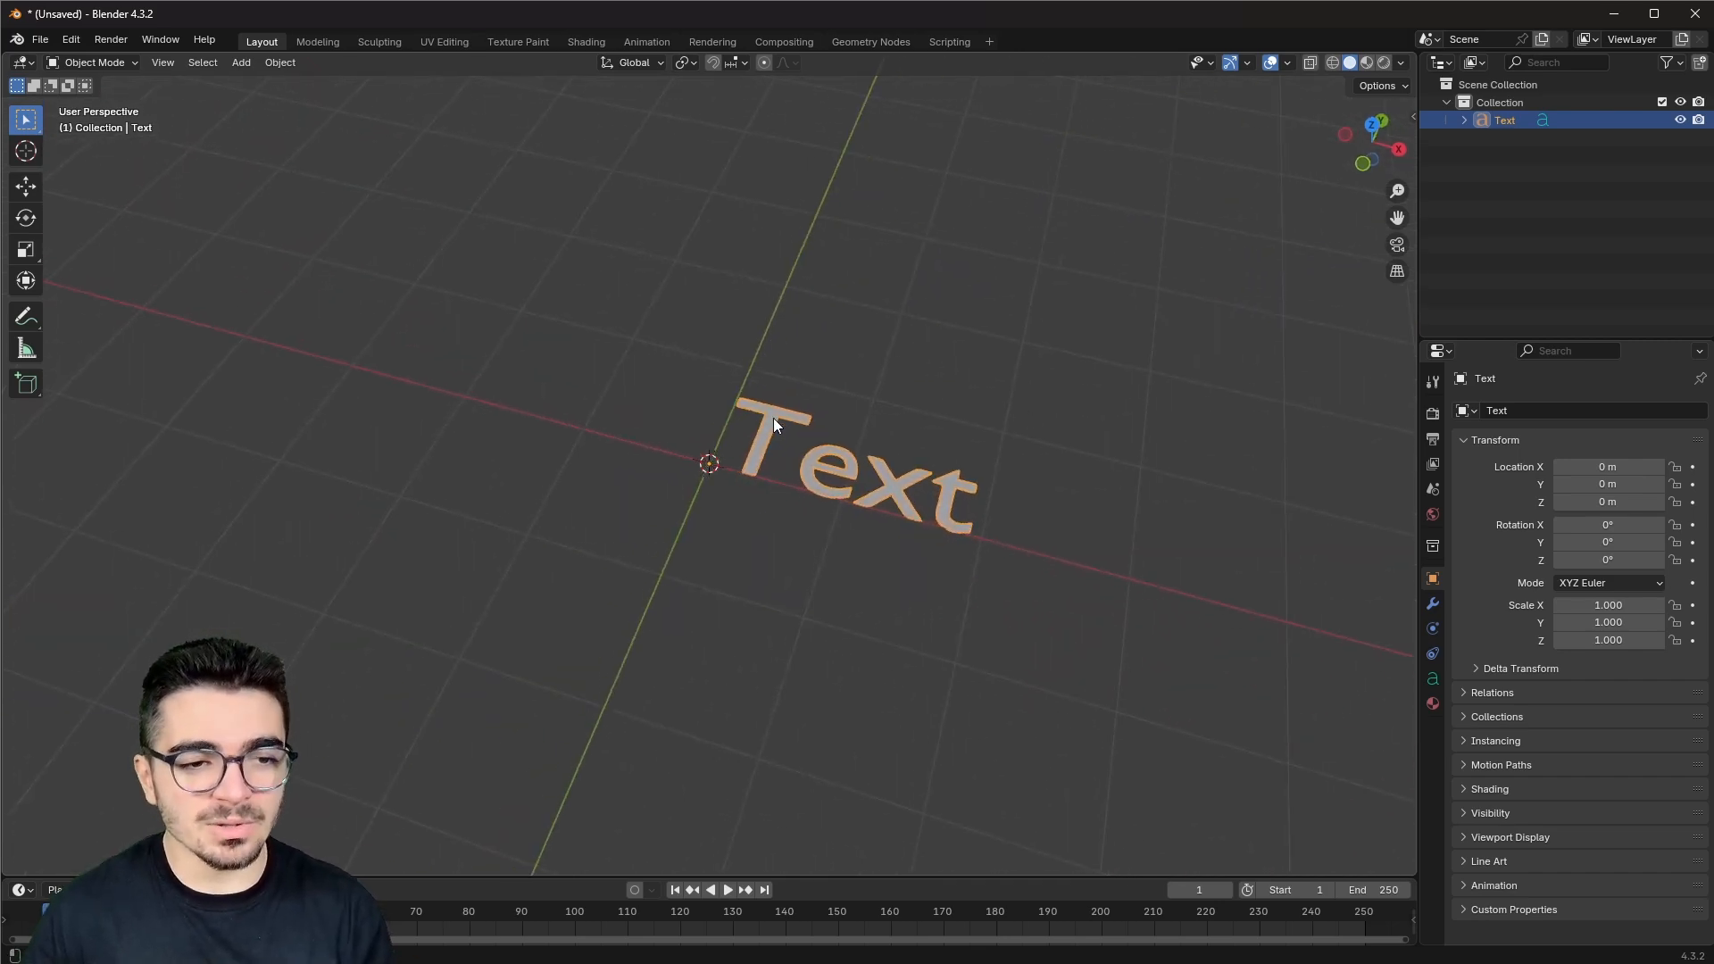
Step: Replace the text object's content with "3D" in Edit Mode and return to Object Mode
click(97, 62)
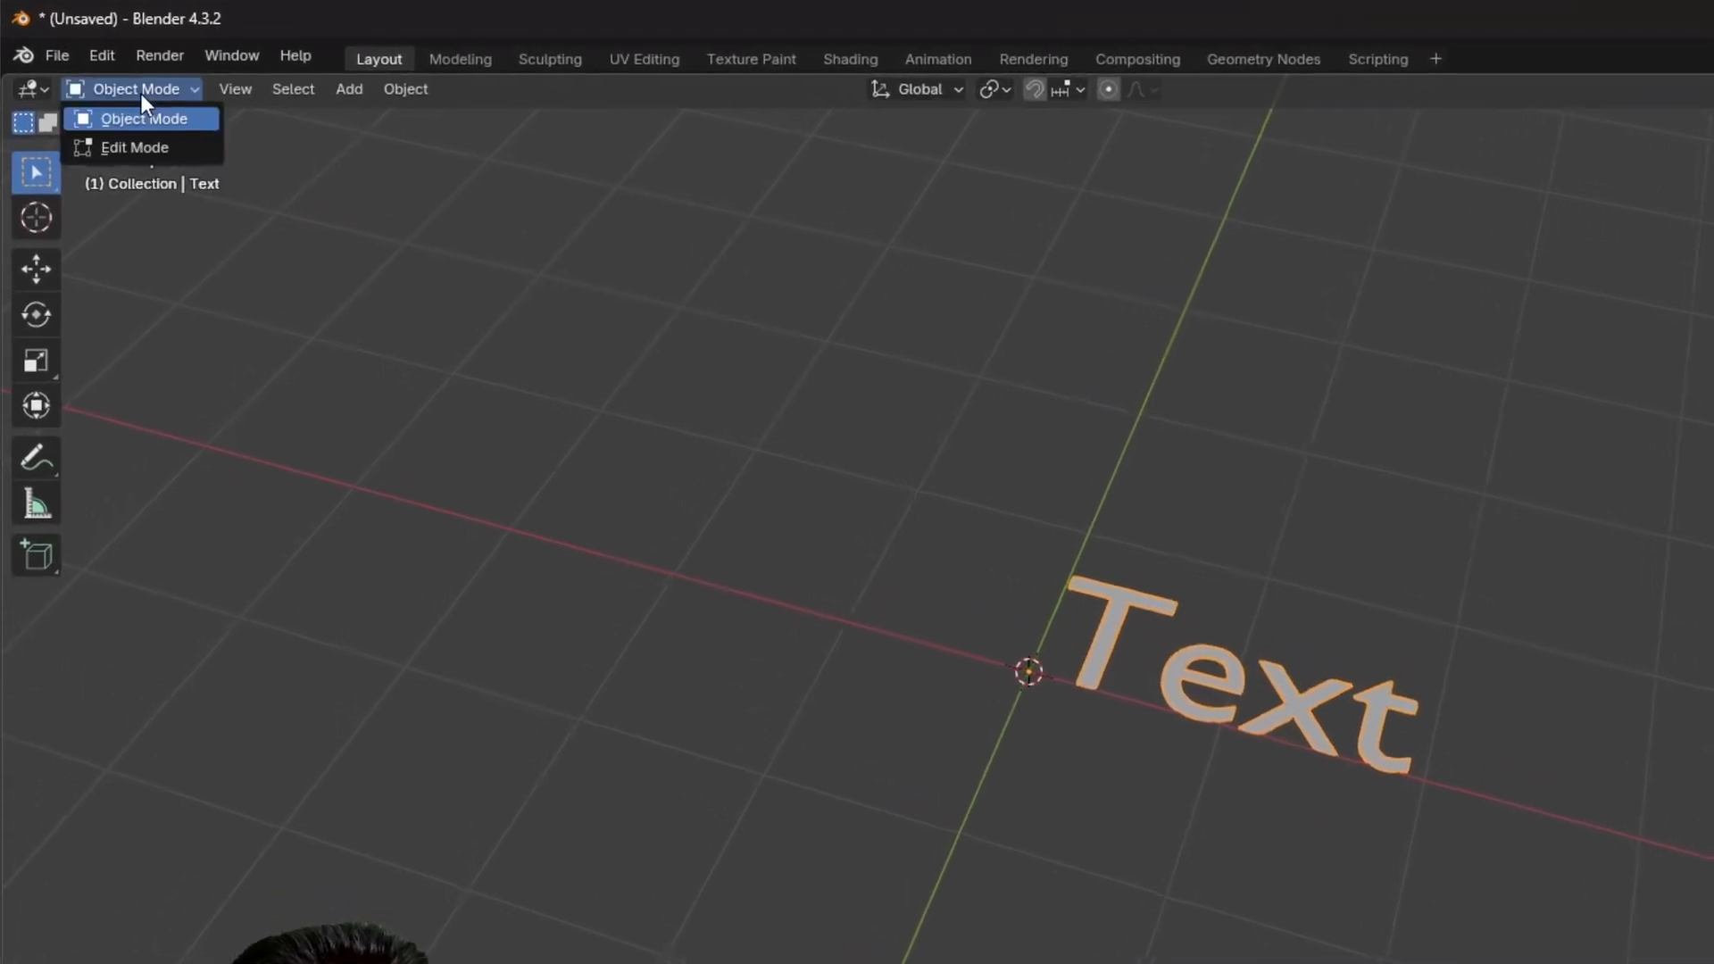
click(117, 156)
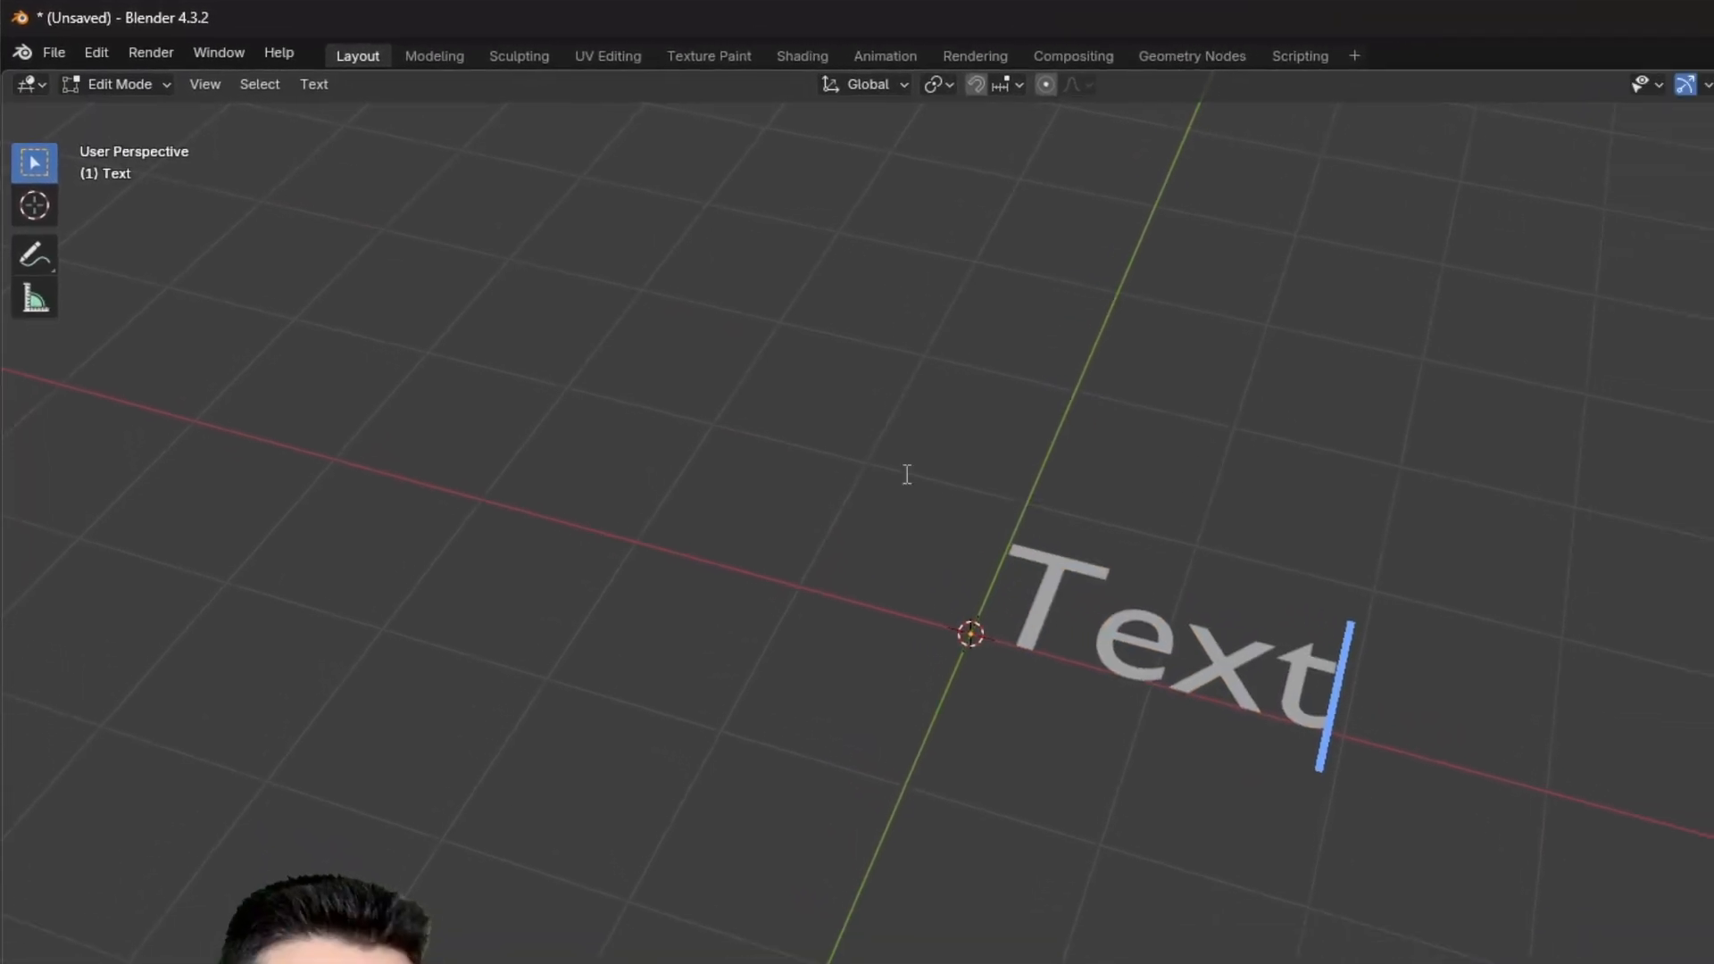
middle_drag(869, 565, 860, 571)
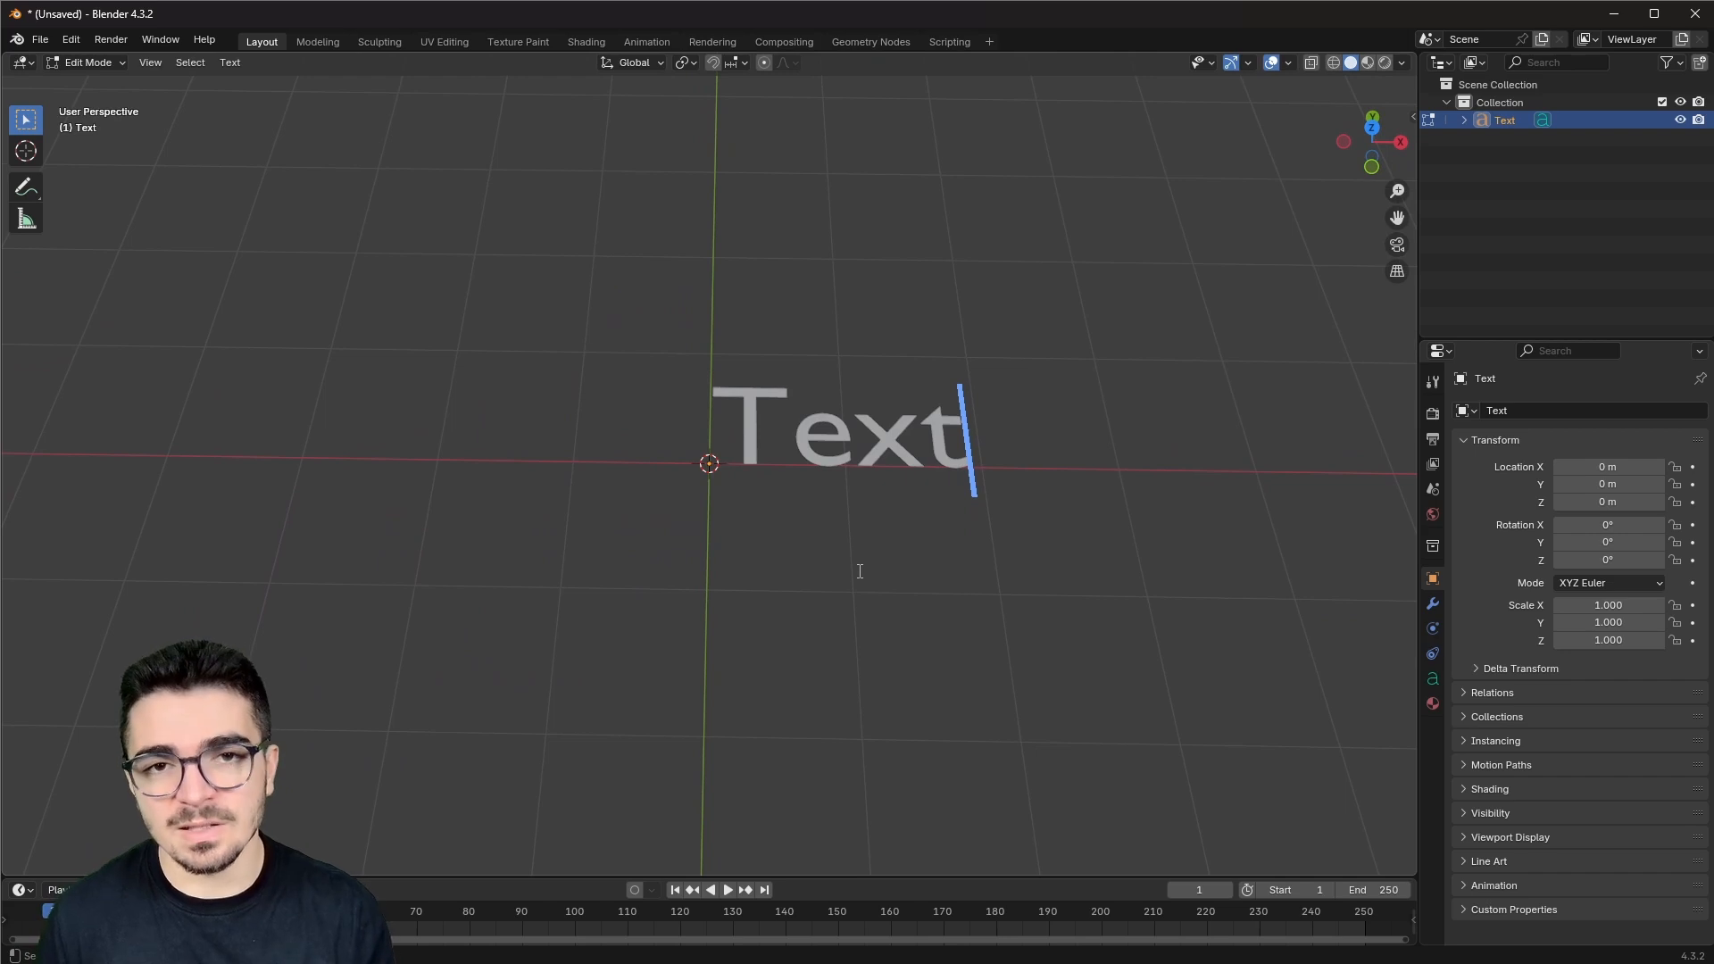
key(BackSpace)
key(BackSpace)
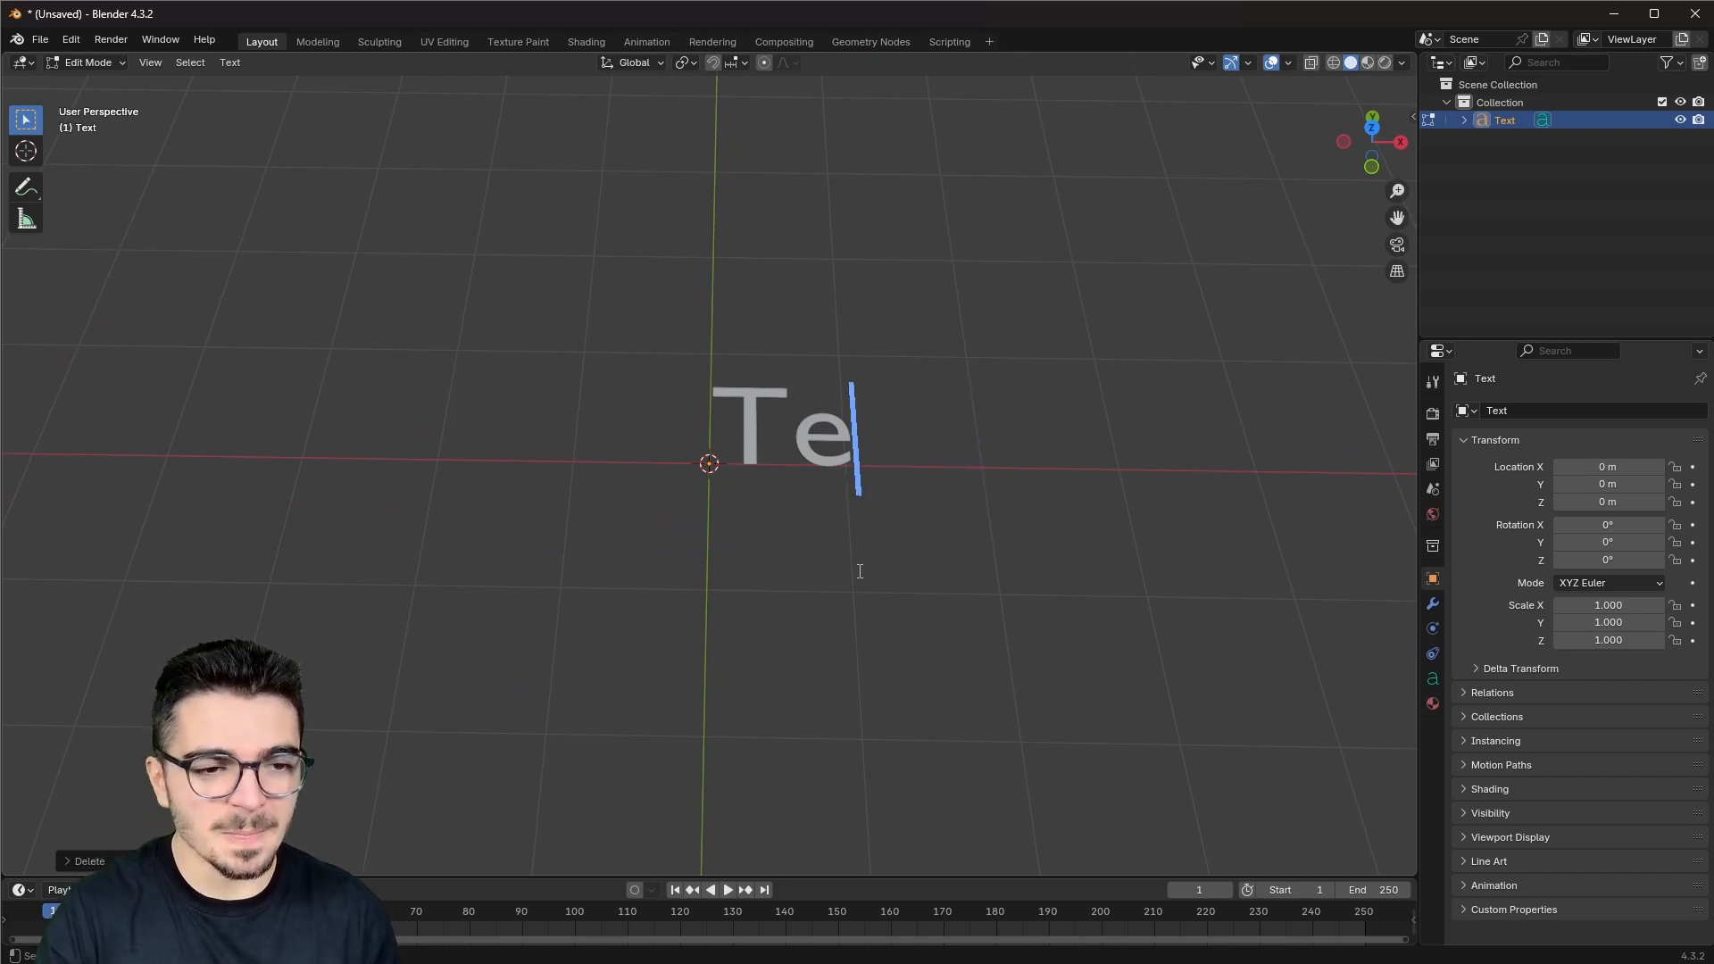
key(BackSpace)
key(BackSpace)
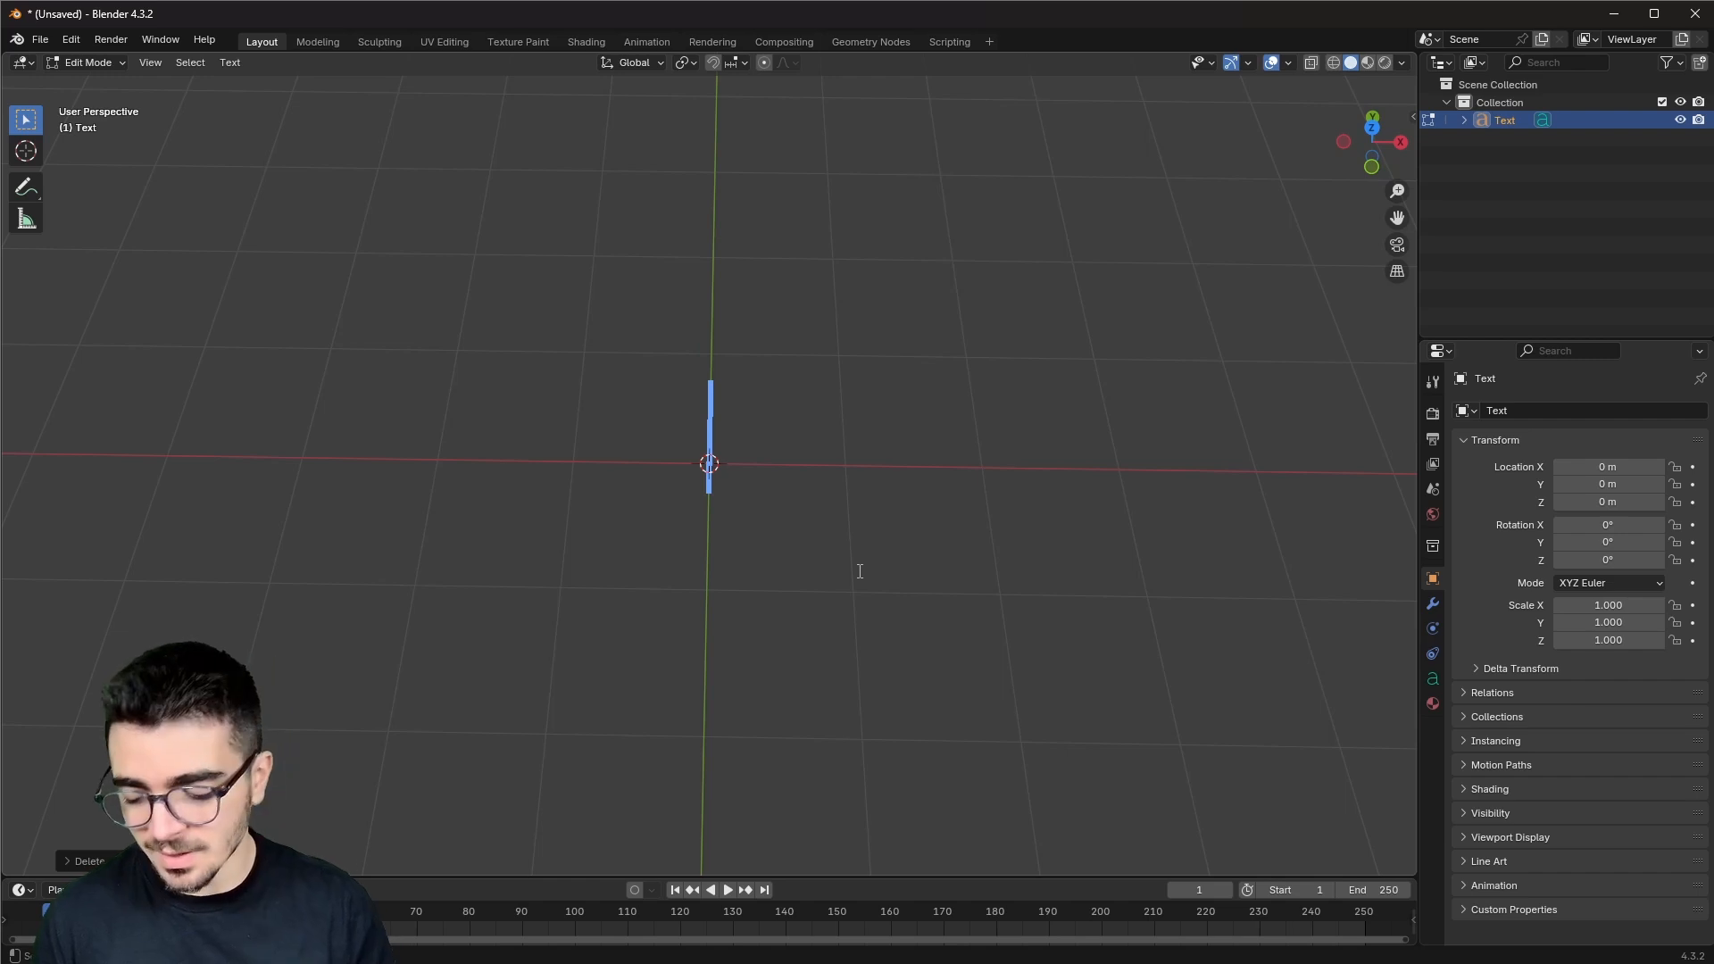
text(3D)
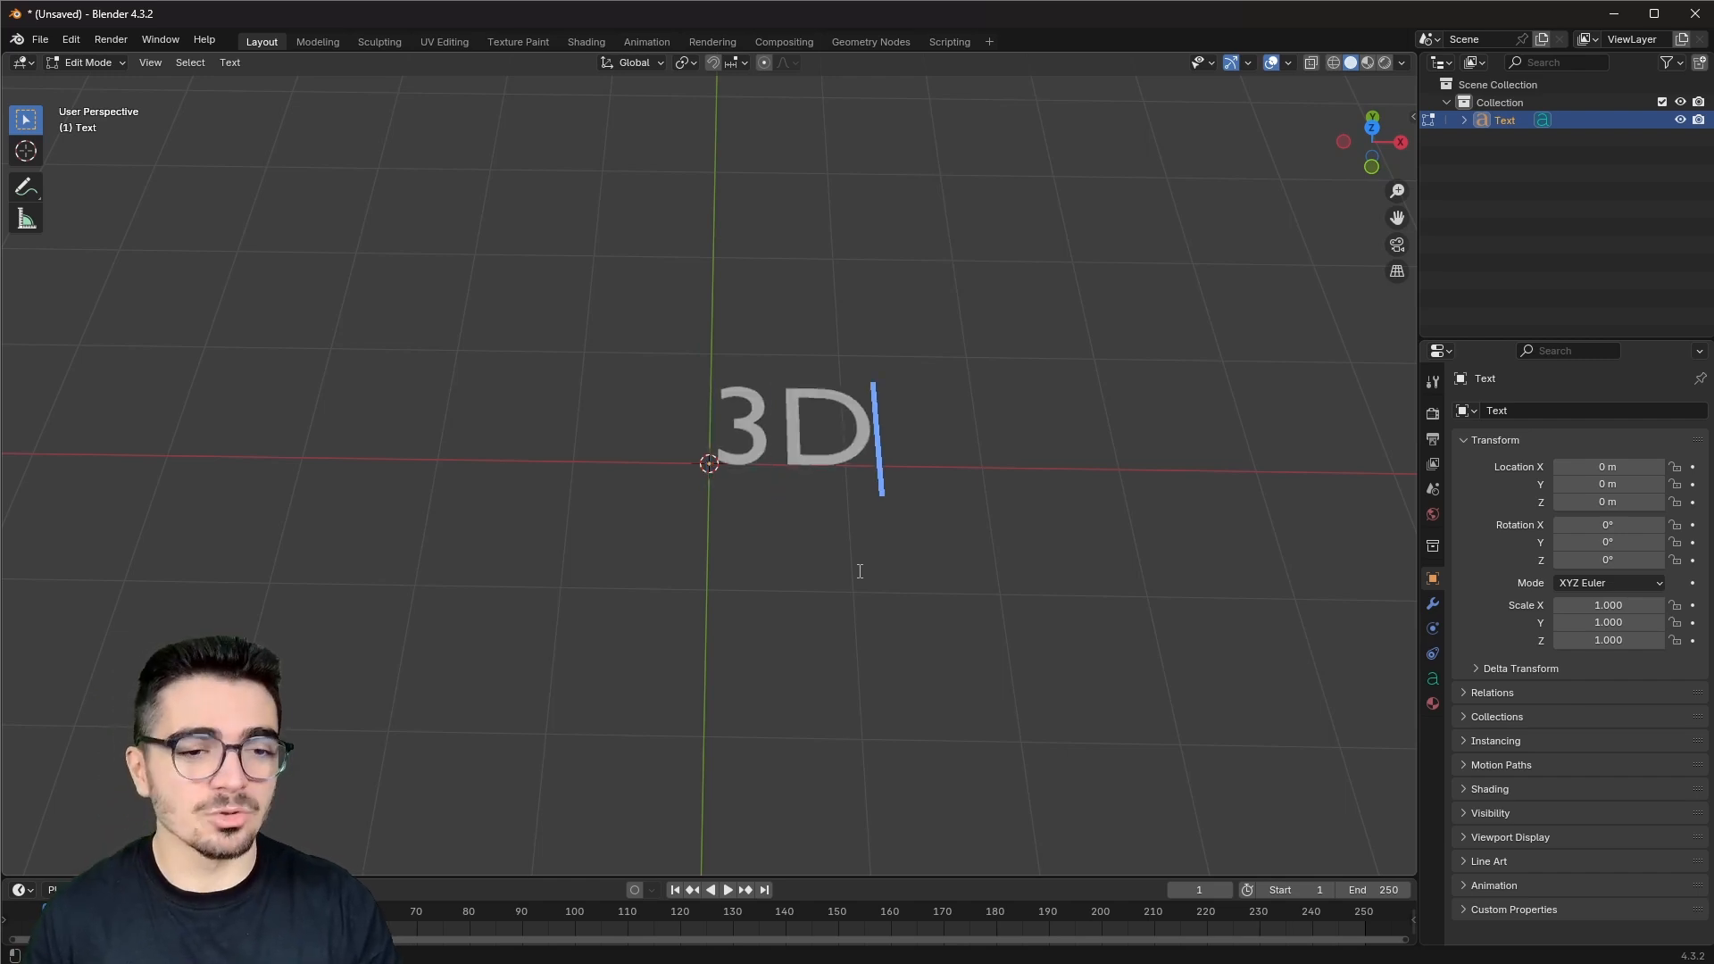
click(84, 62)
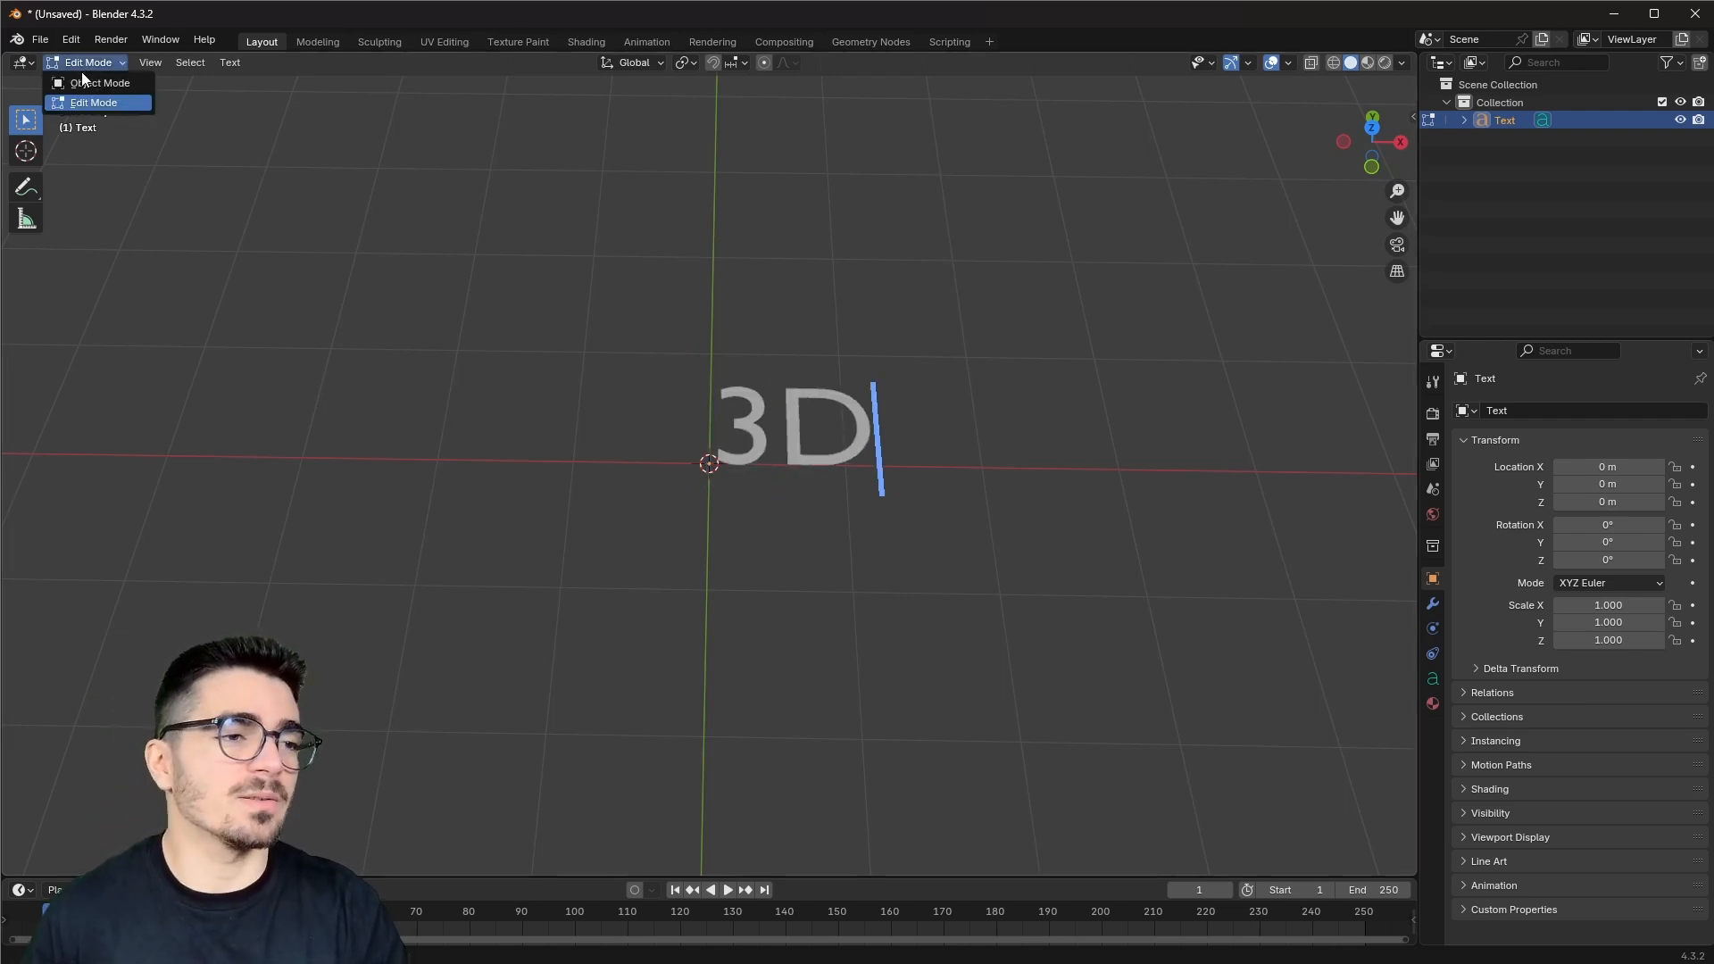
click(84, 84)
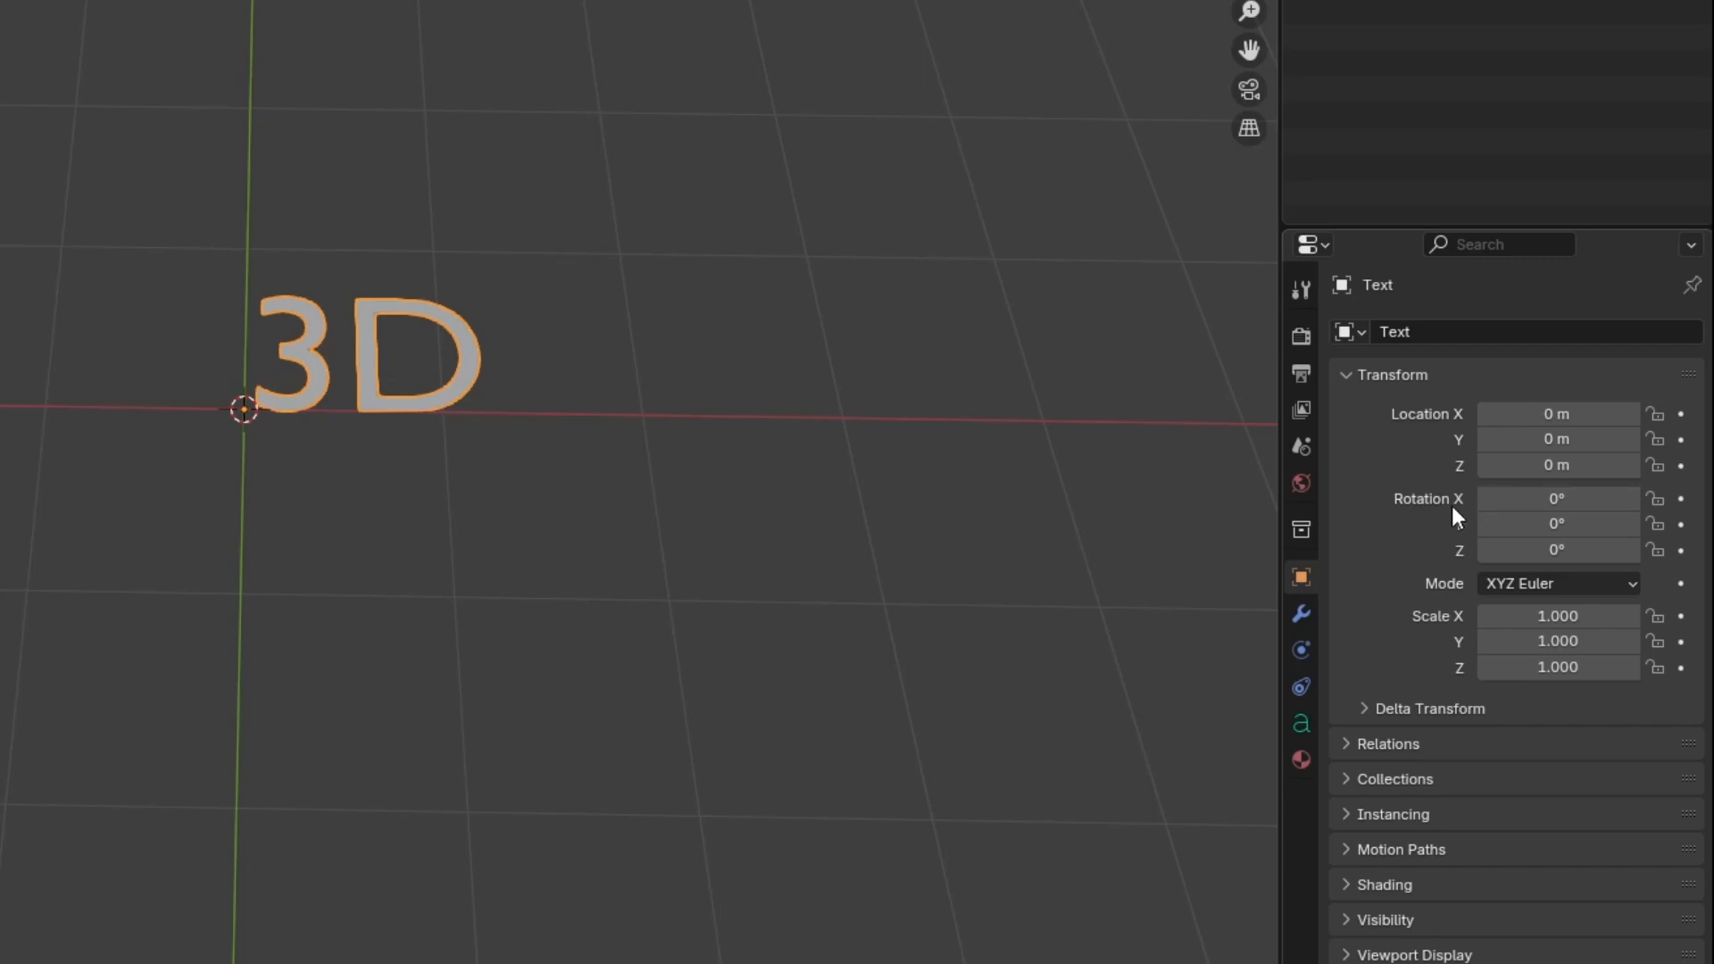
Step: Stand the text upright by setting its X rotation to 90°
click(1555, 500)
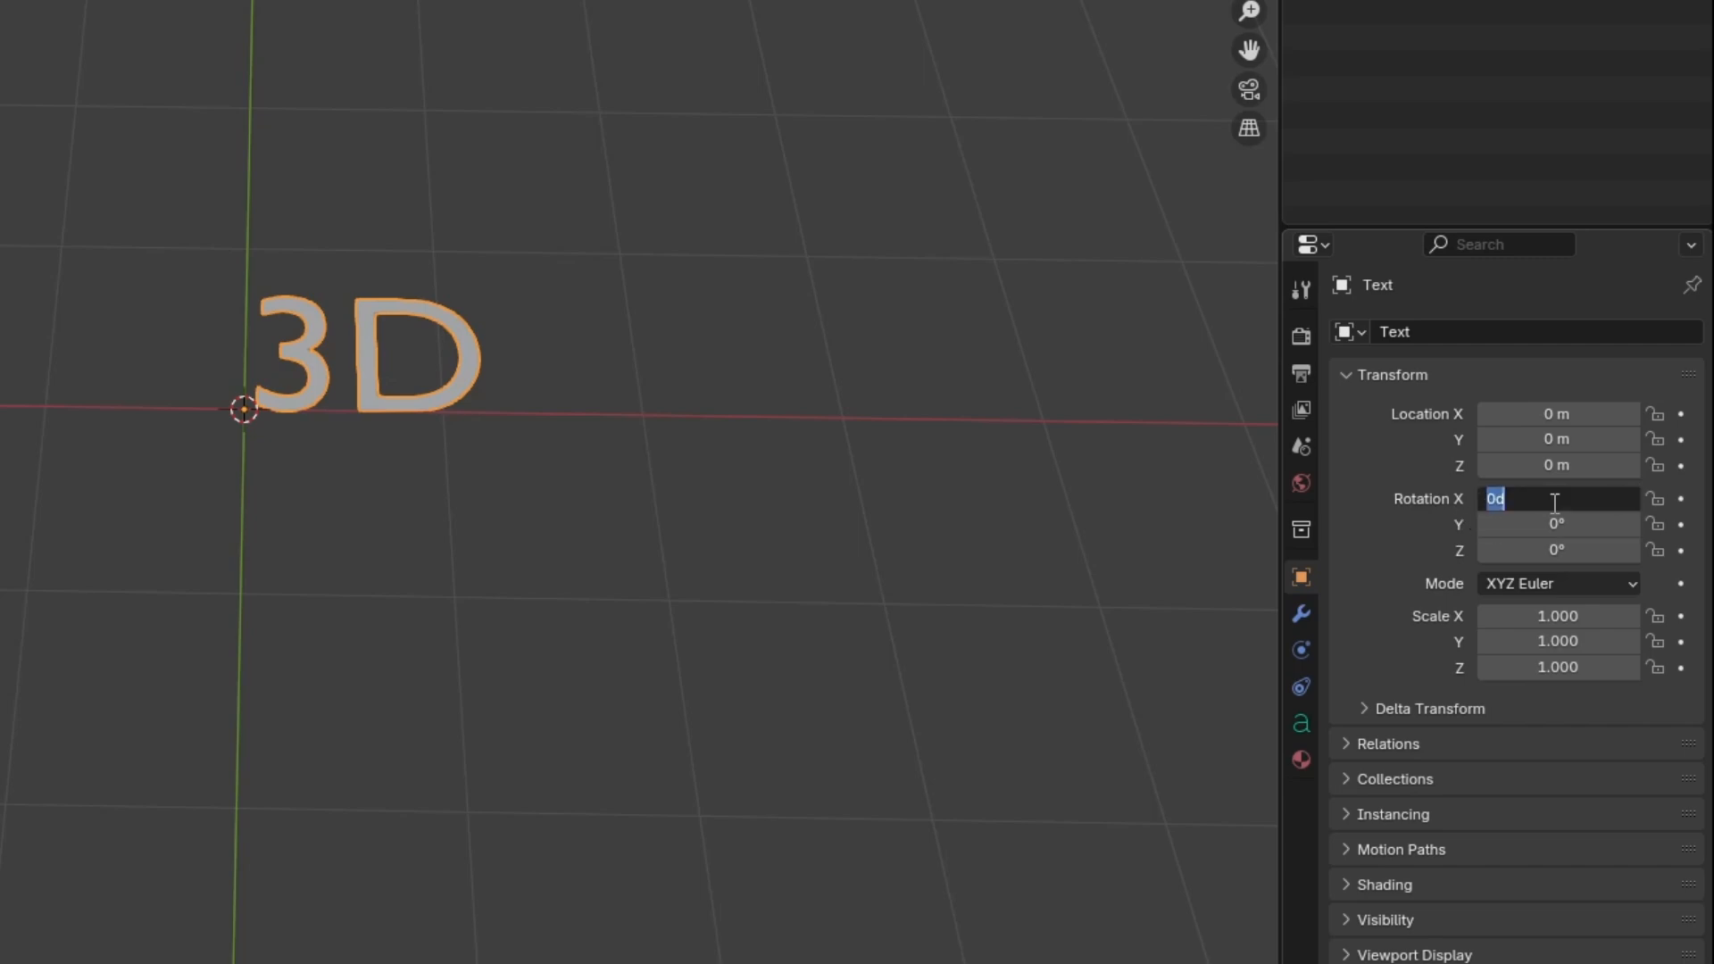
text(90)
key(Return)
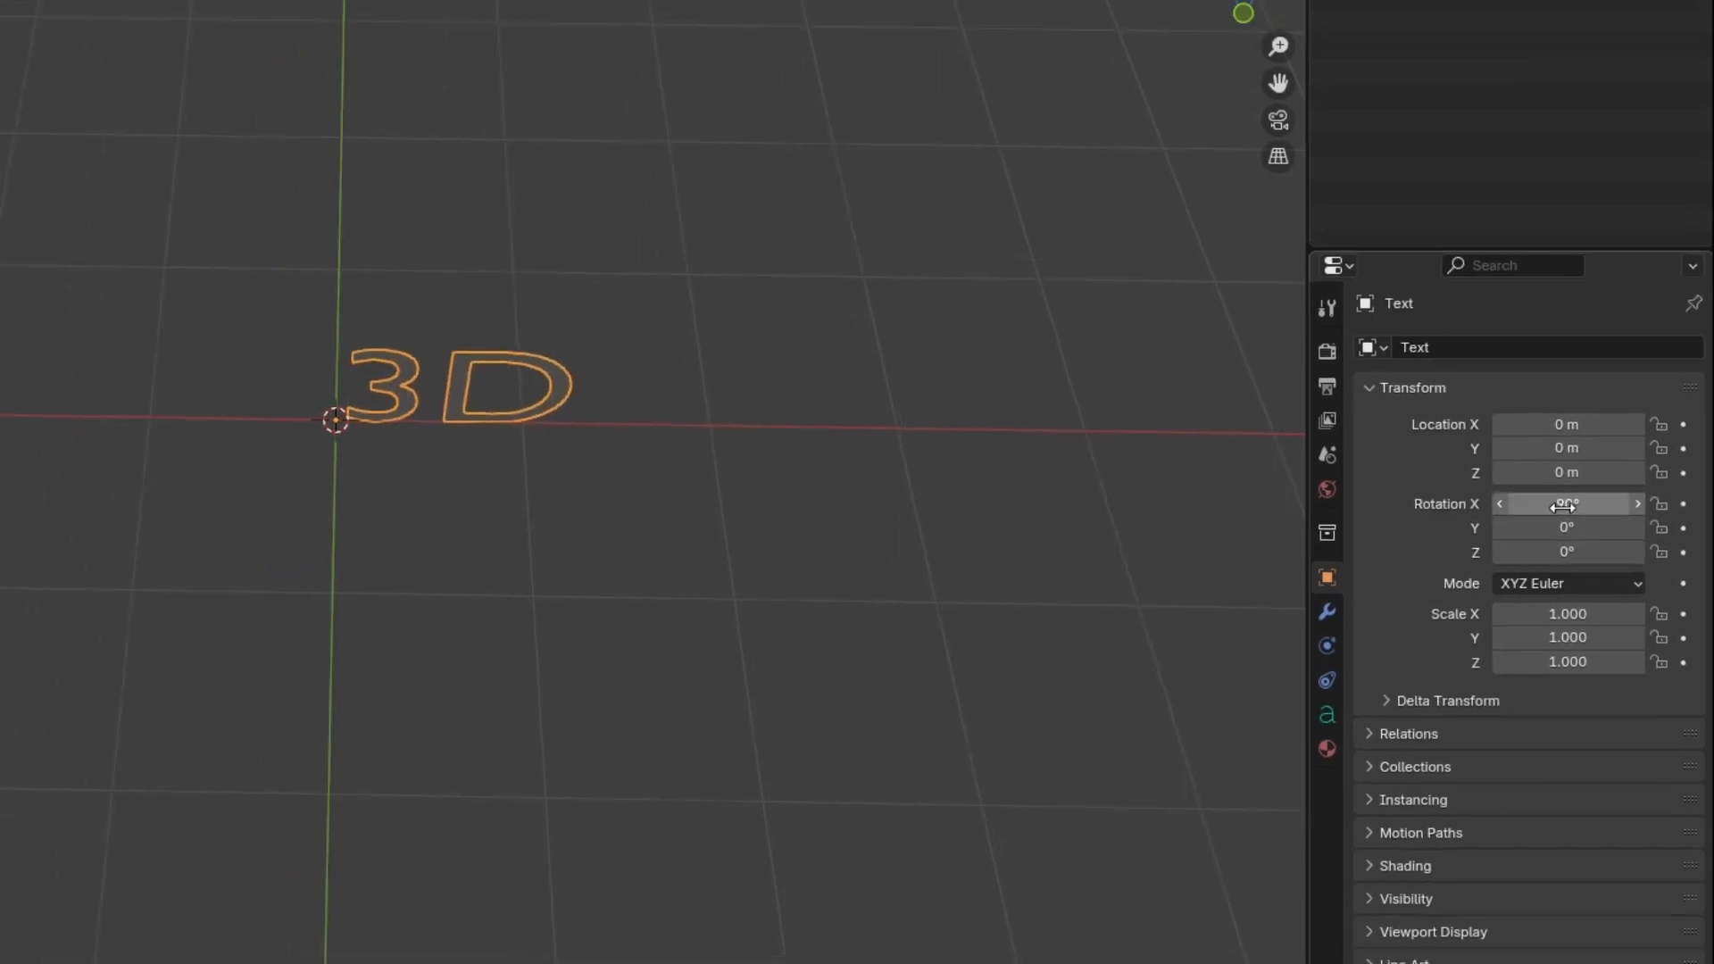
middle_drag(989, 420, 778, 588)
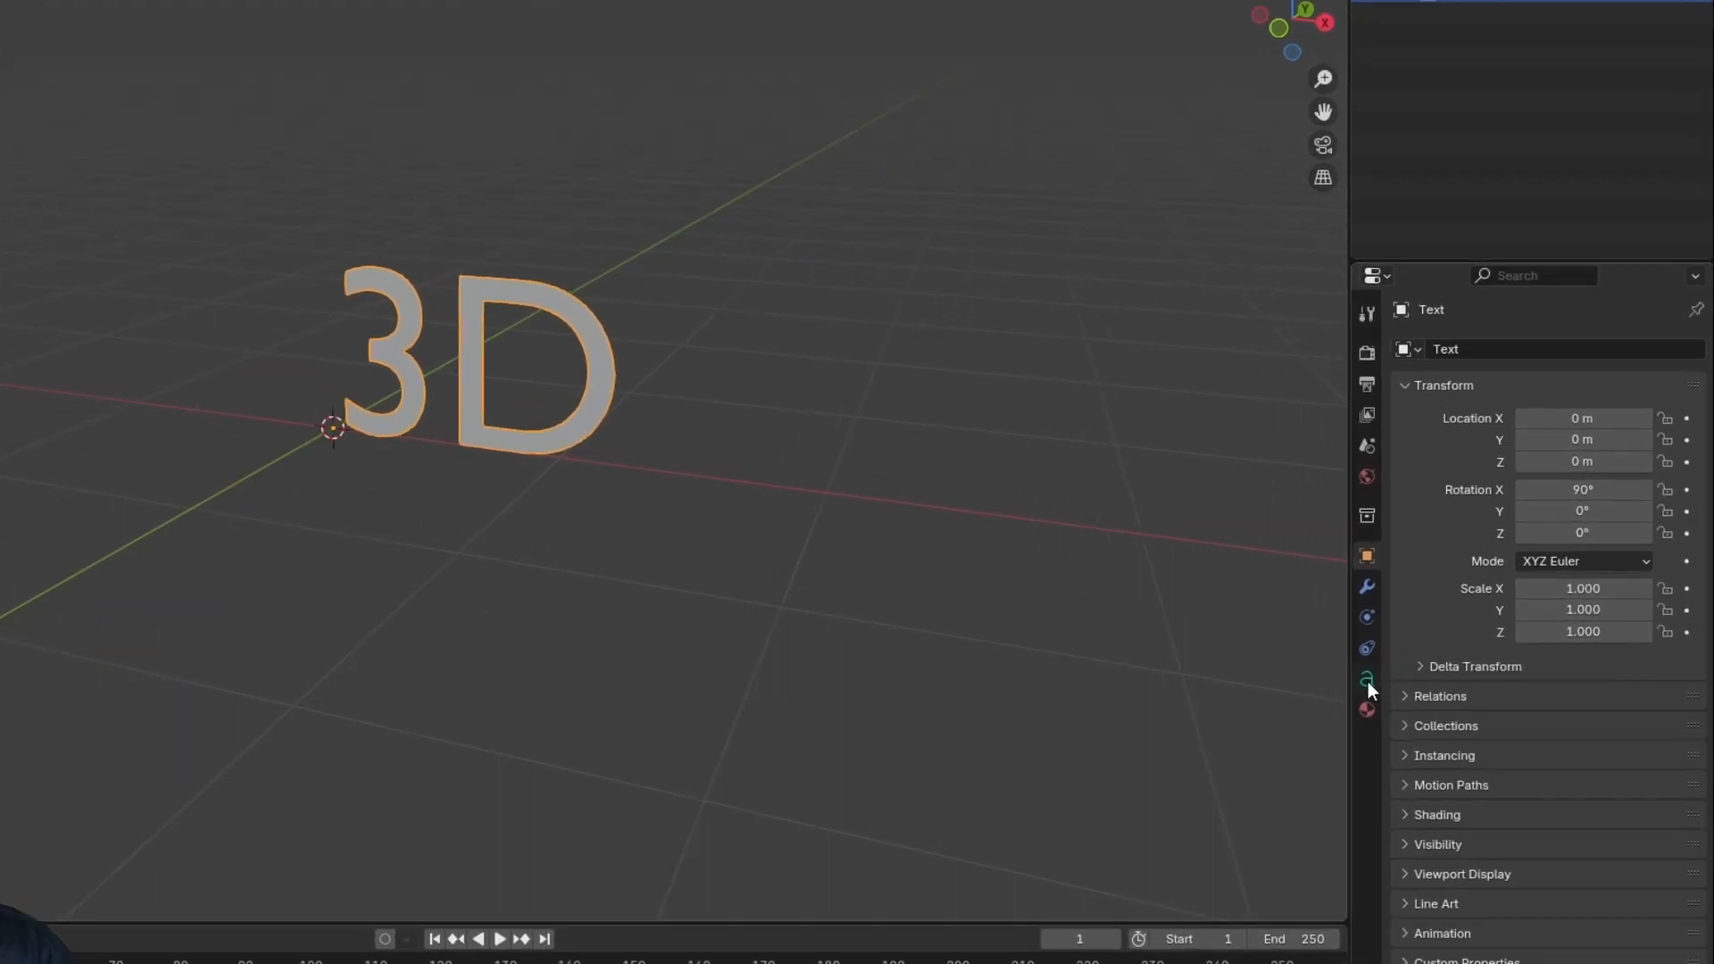
Step: Give the text thickness by setting its geometry Extrude value to 0.09 m
click(1302, 682)
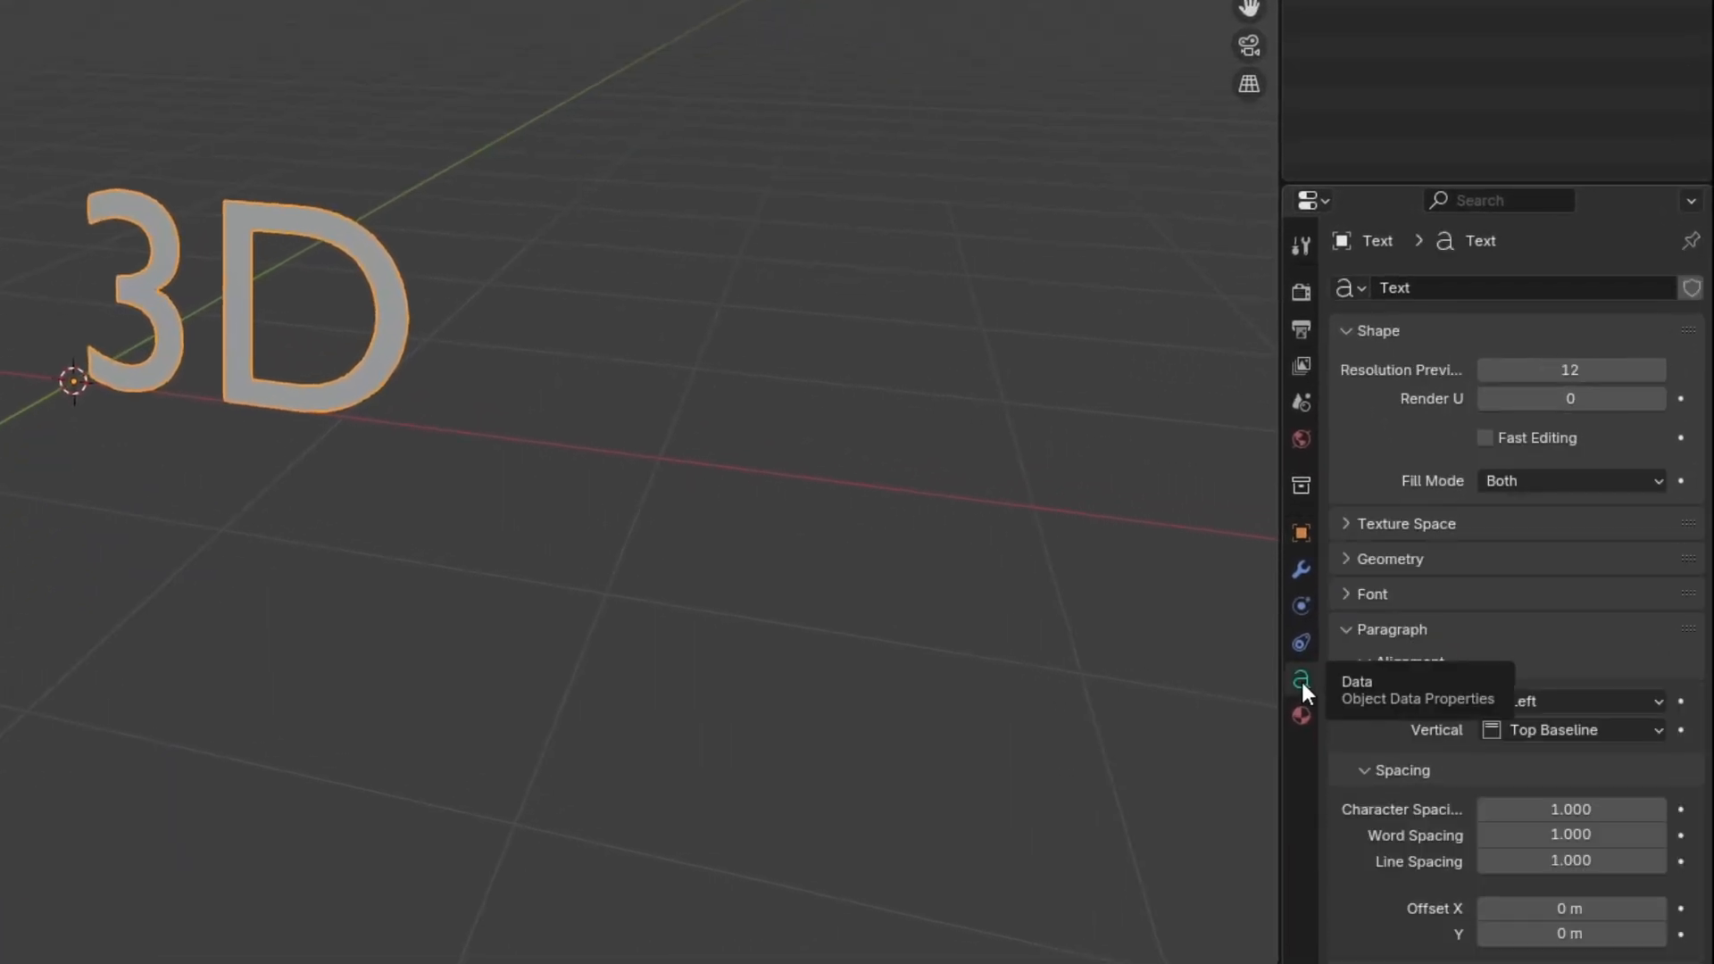
drag(1279, 399, 1149, 382)
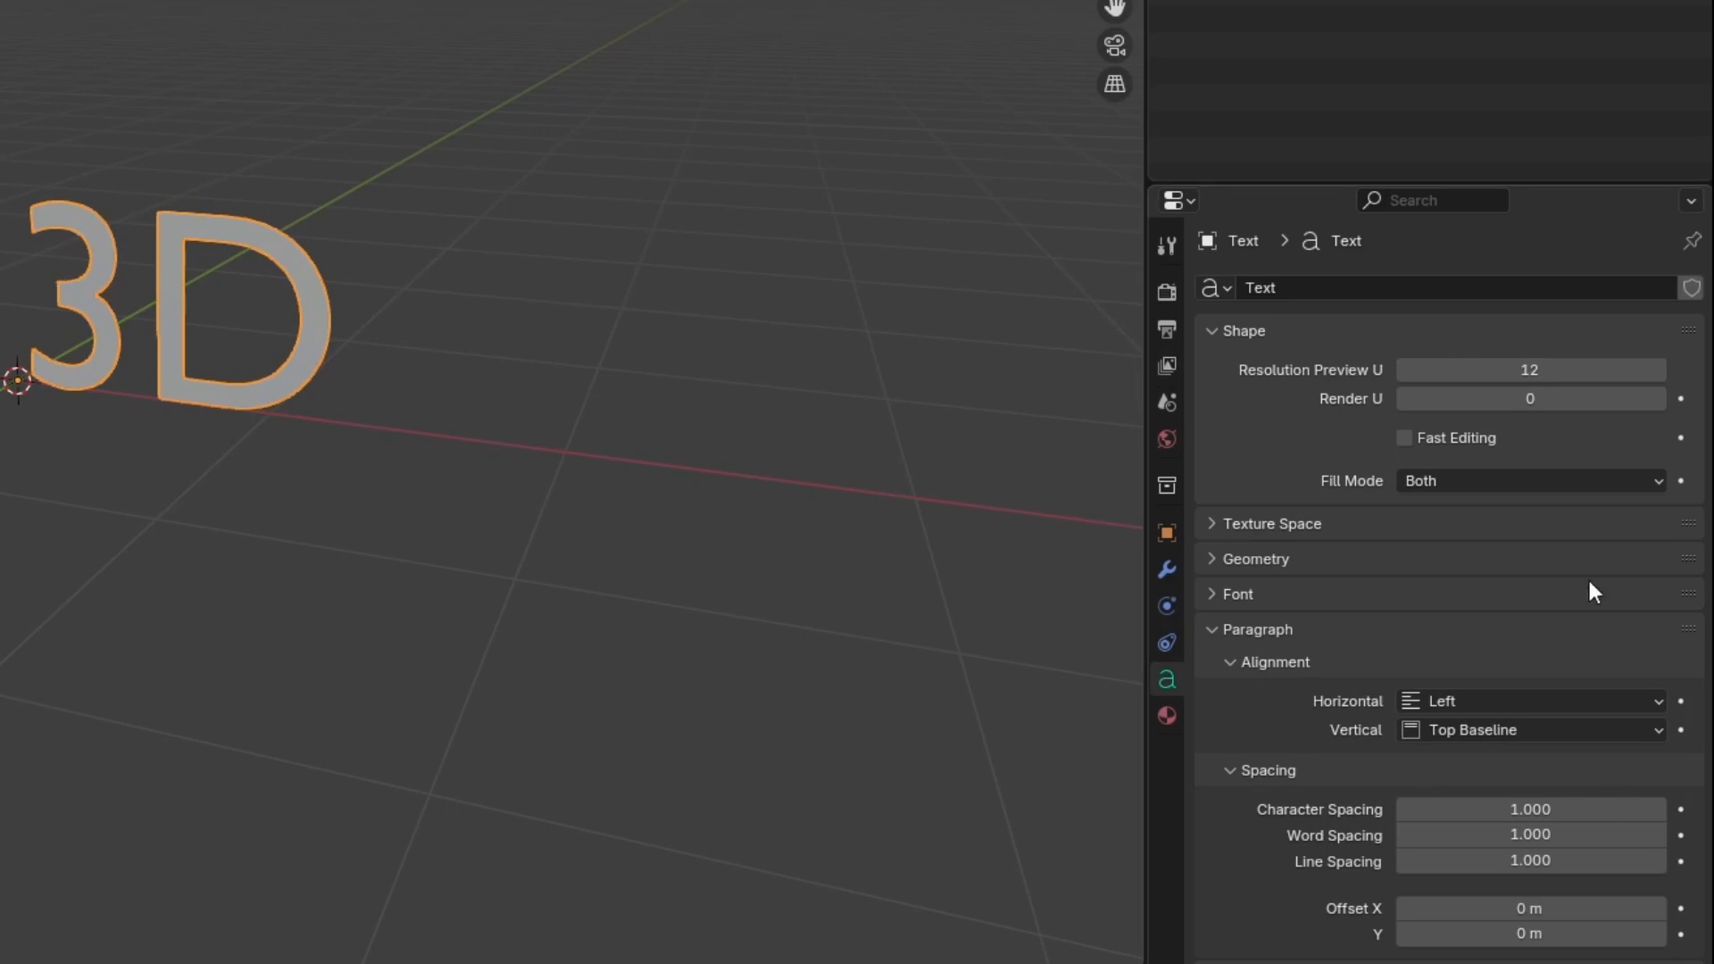
click(1269, 558)
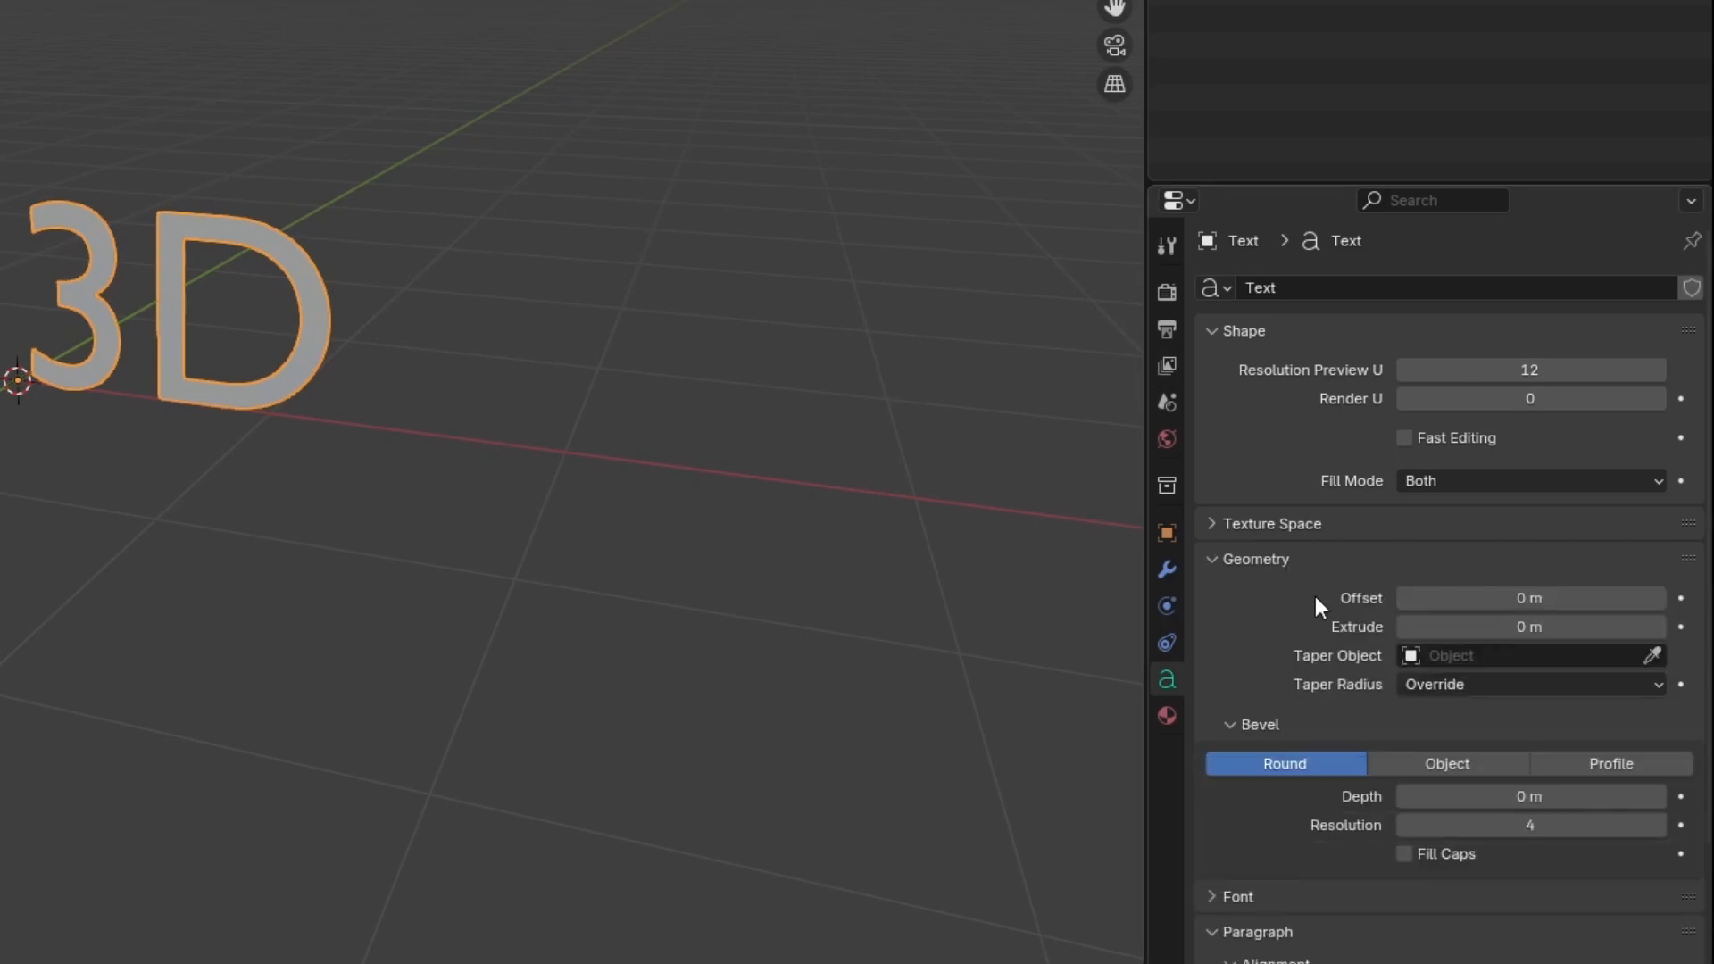
drag(1466, 627, 1570, 630)
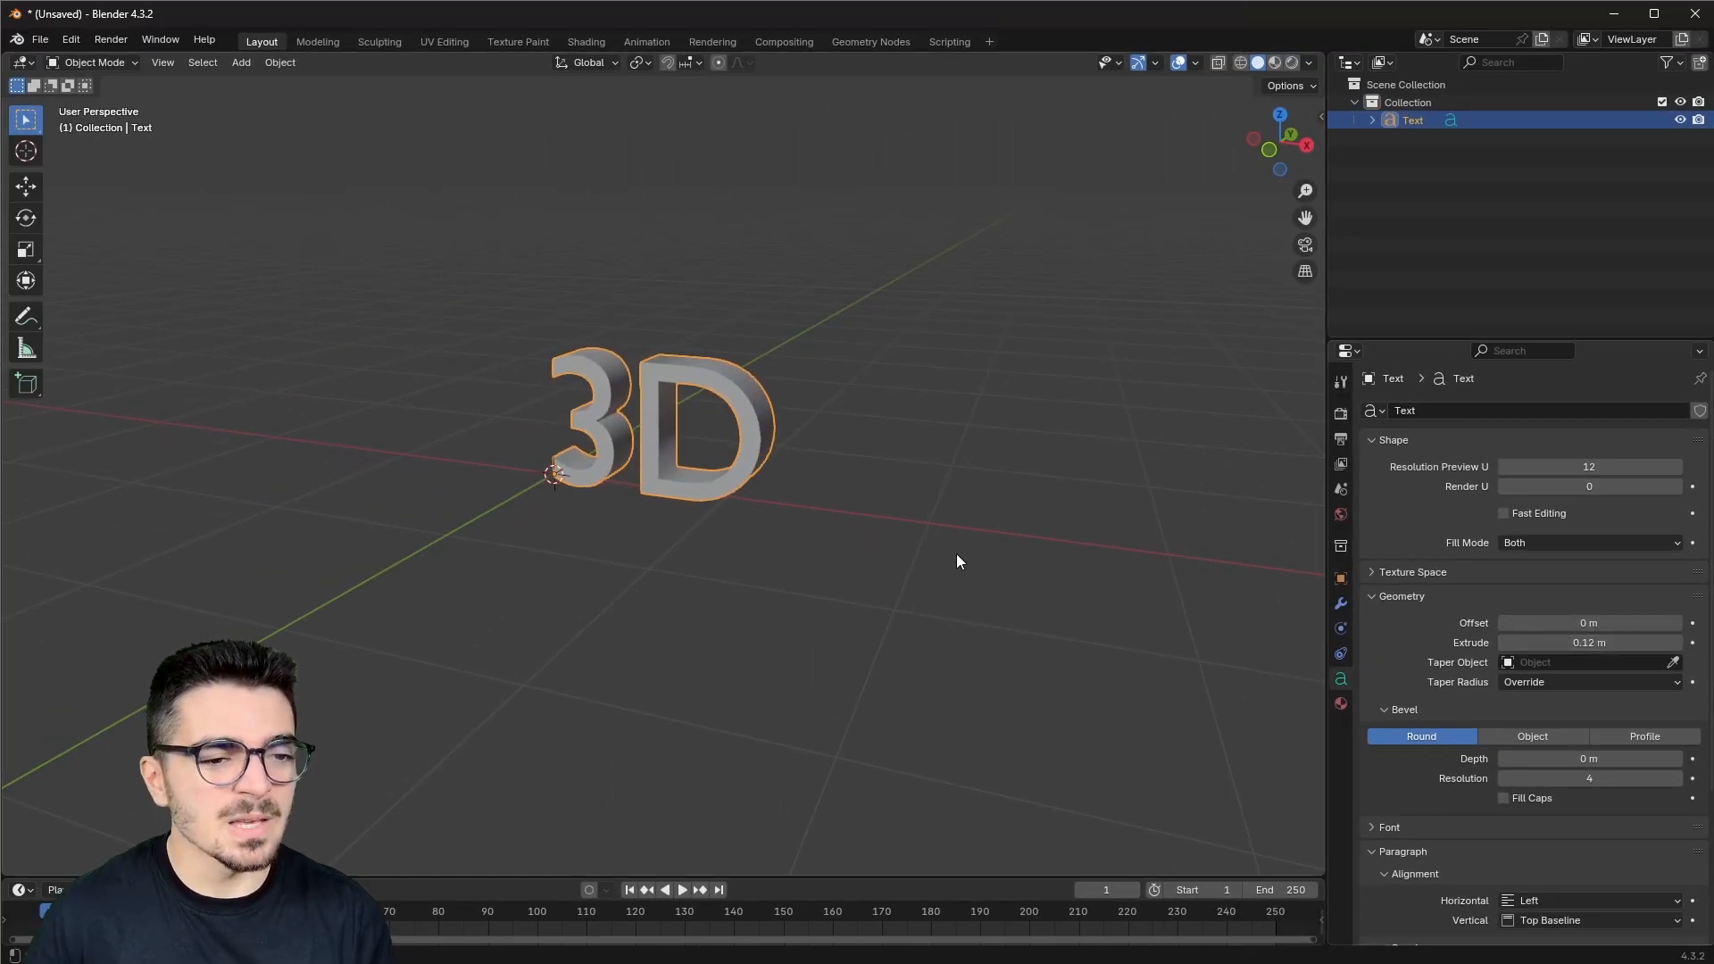
scroll(901, 514, up, 2)
middle_drag(872, 493, 1062, 607)
drag(1576, 643, 1549, 643)
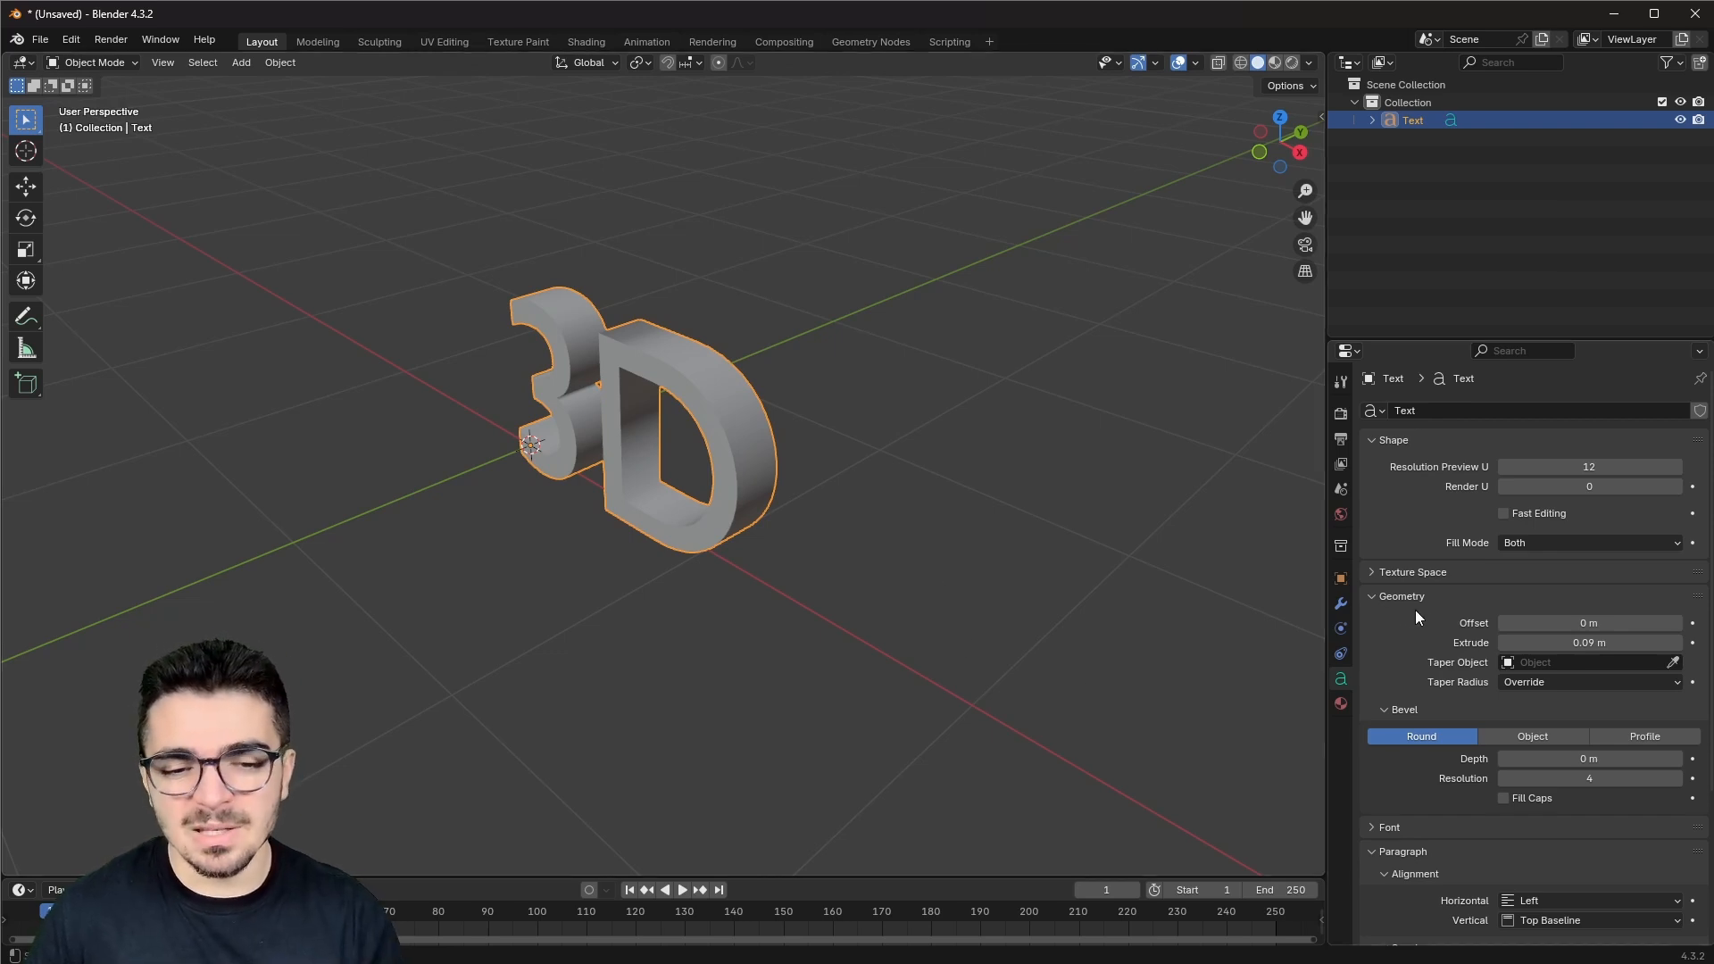
Step: Set the text's horizontal paragraph alignment to Center
scroll(1451, 634, down, 2)
scroll(1454, 632, down, 4)
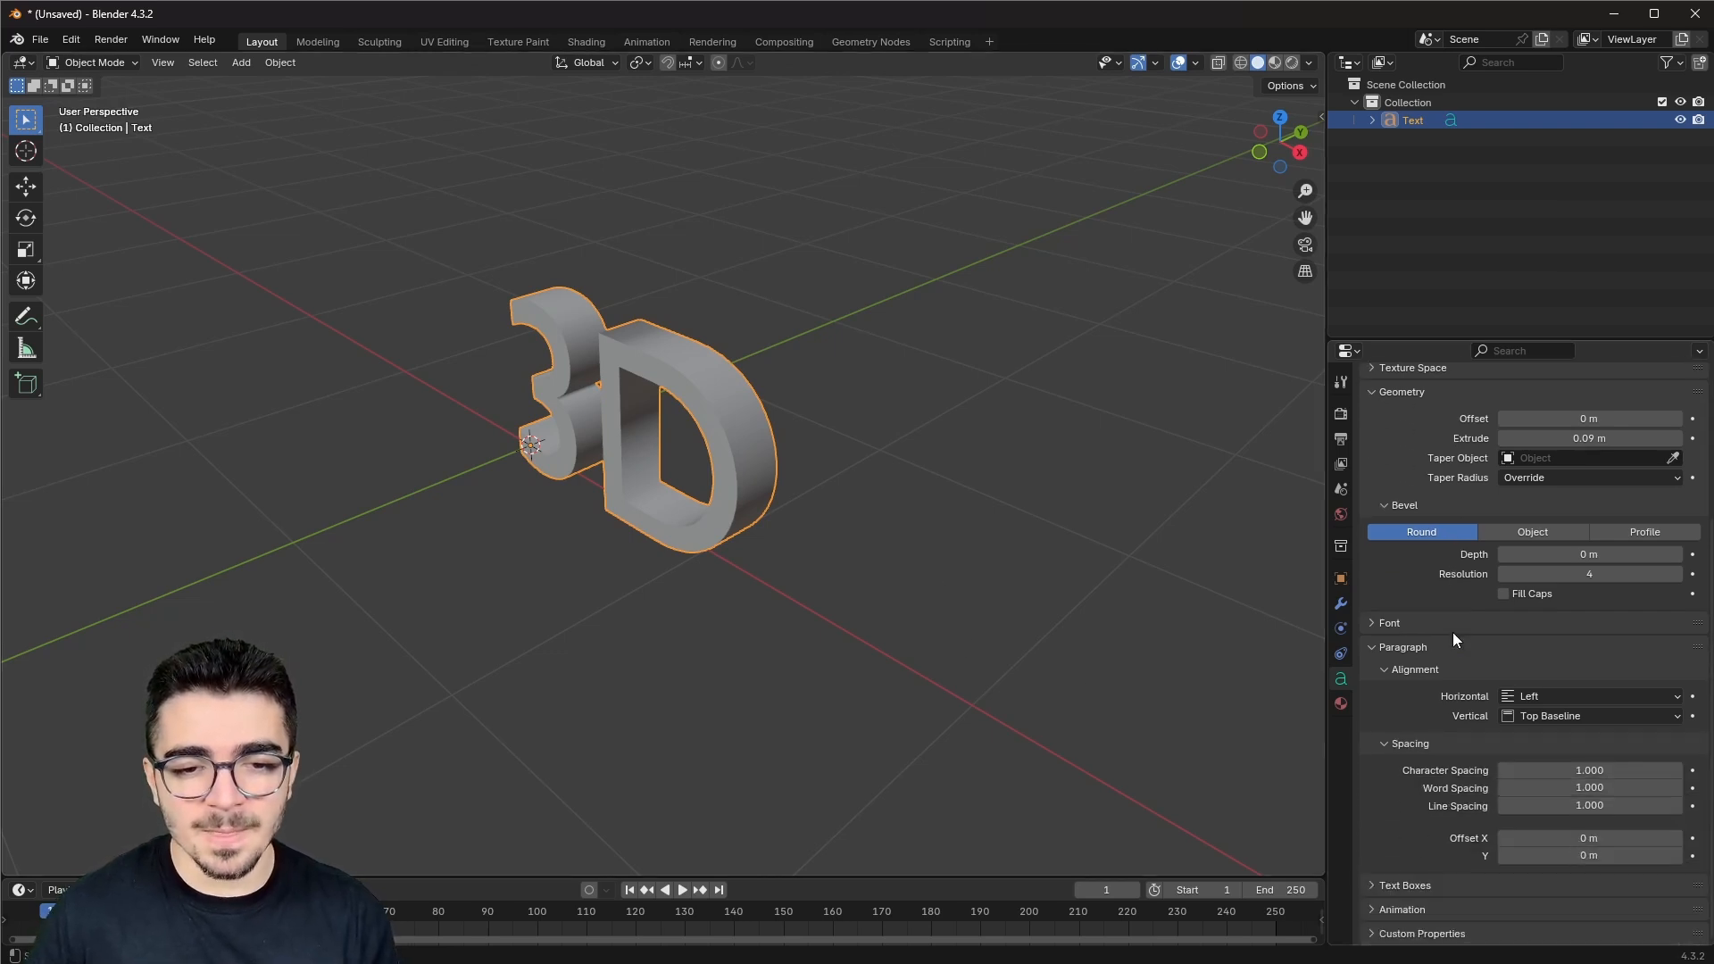
click(1564, 697)
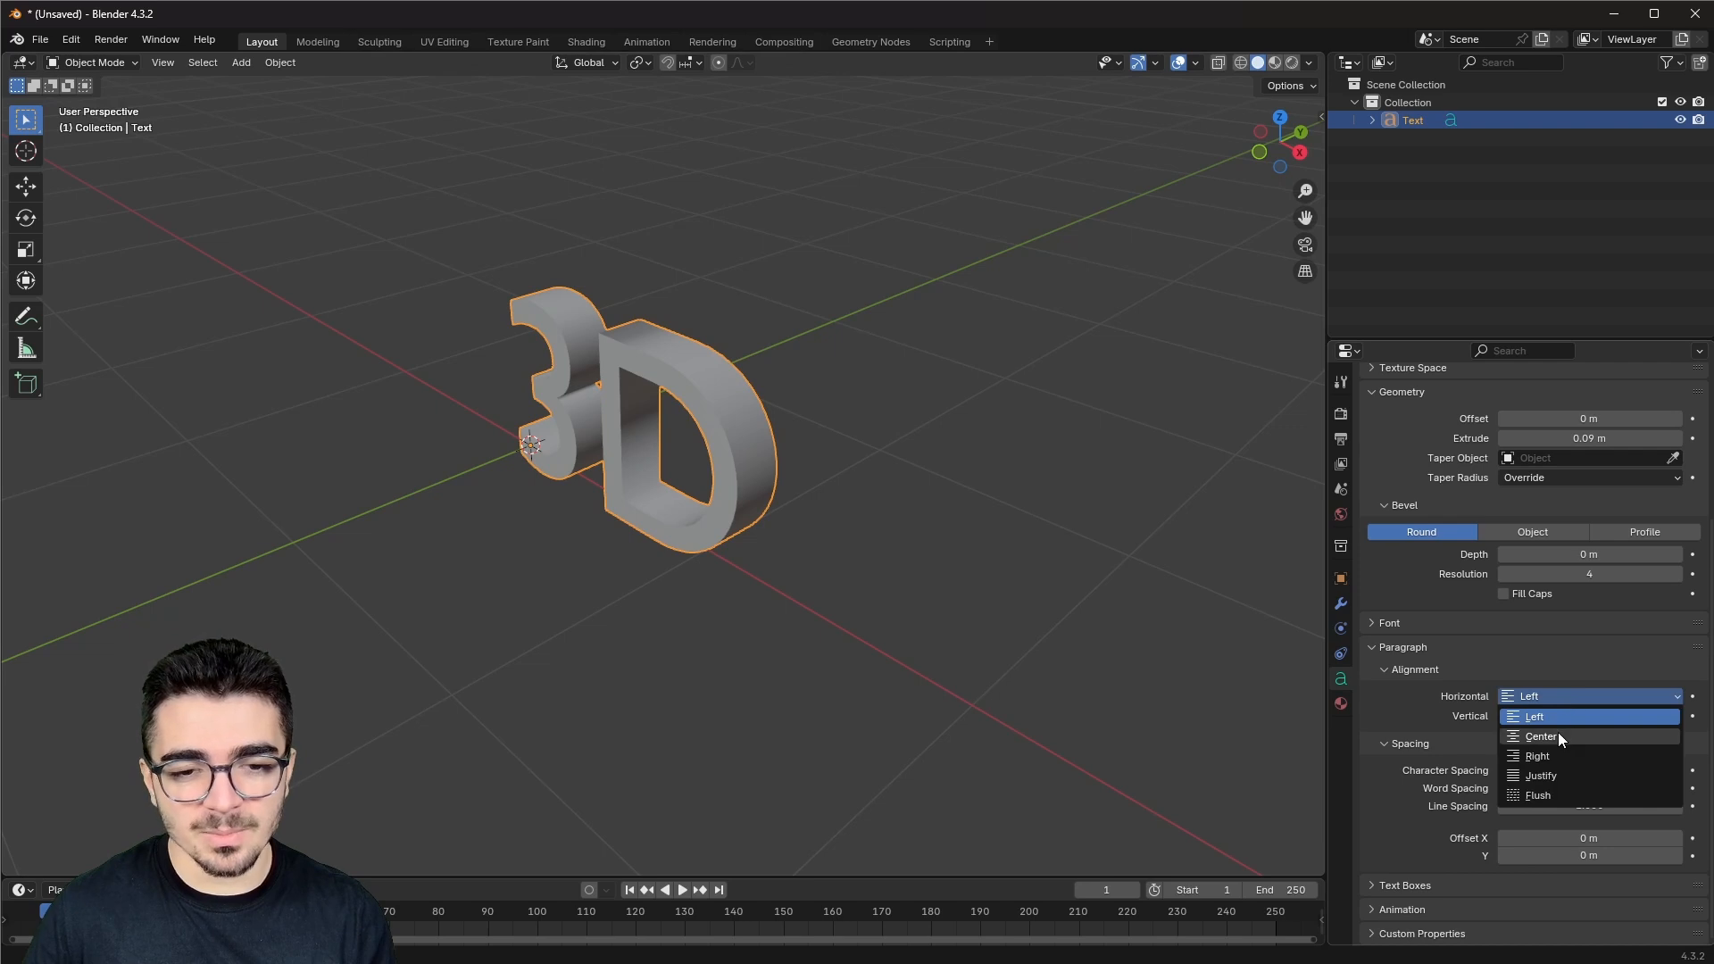
click(1556, 732)
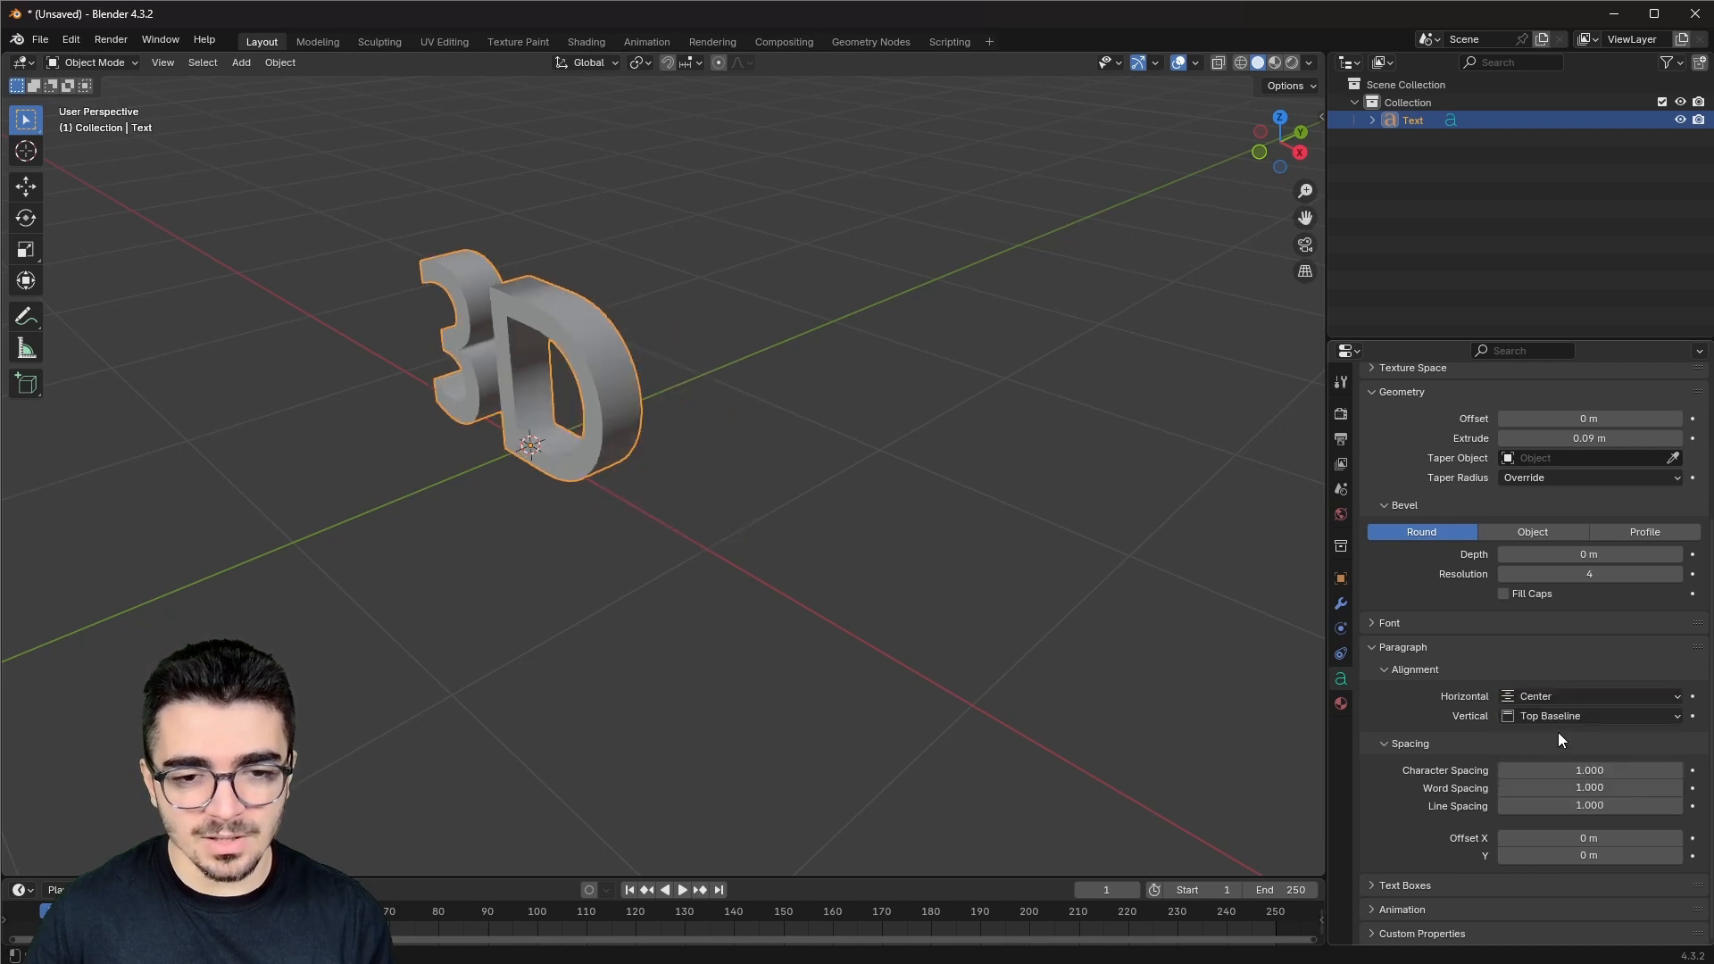
Step: Load Arial Bold from the Windows fonts folder as the text's regular font
click(1392, 623)
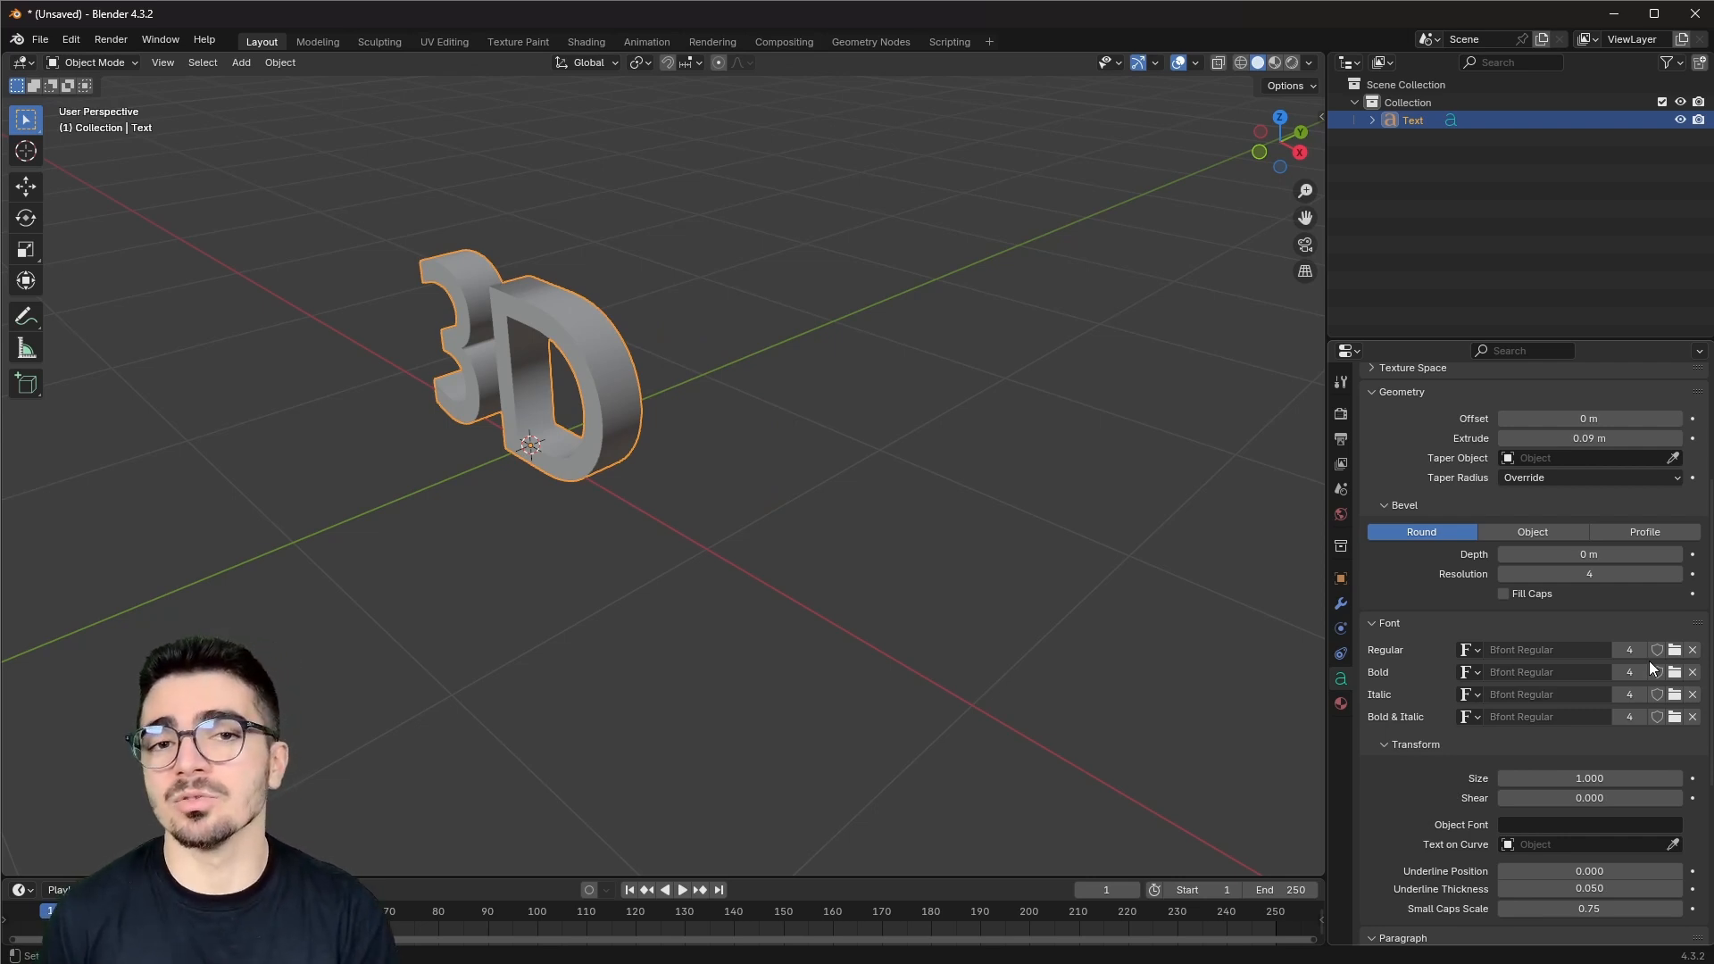
click(1674, 651)
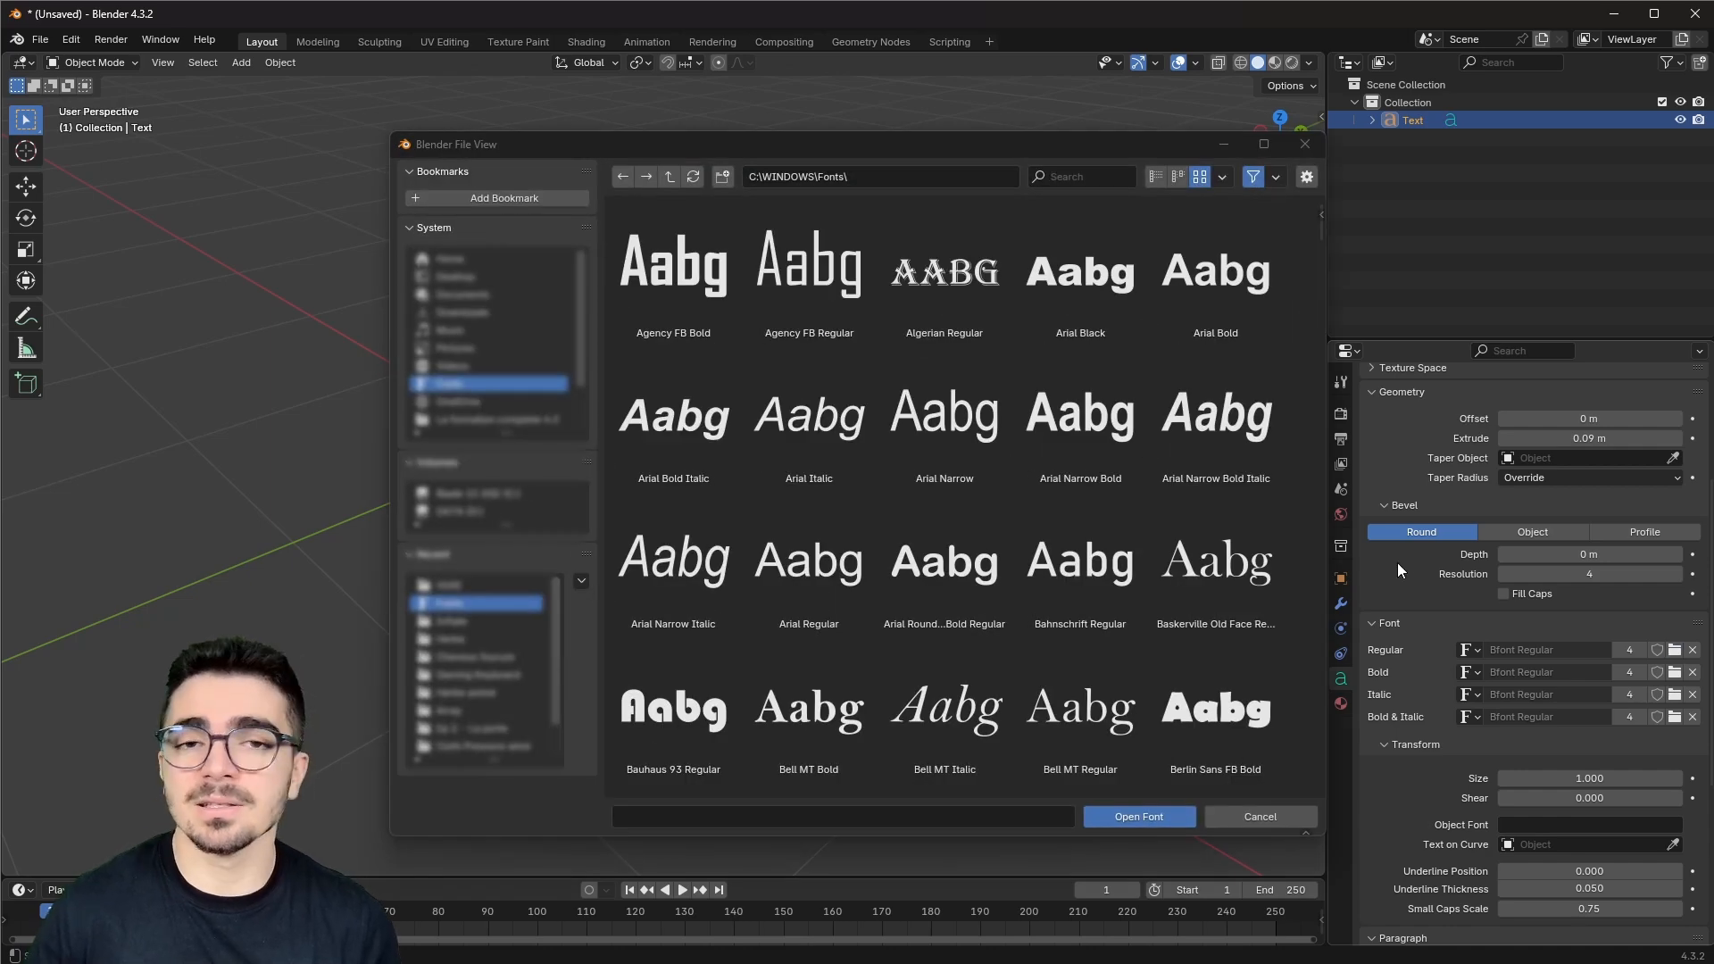
double_click(1215, 278)
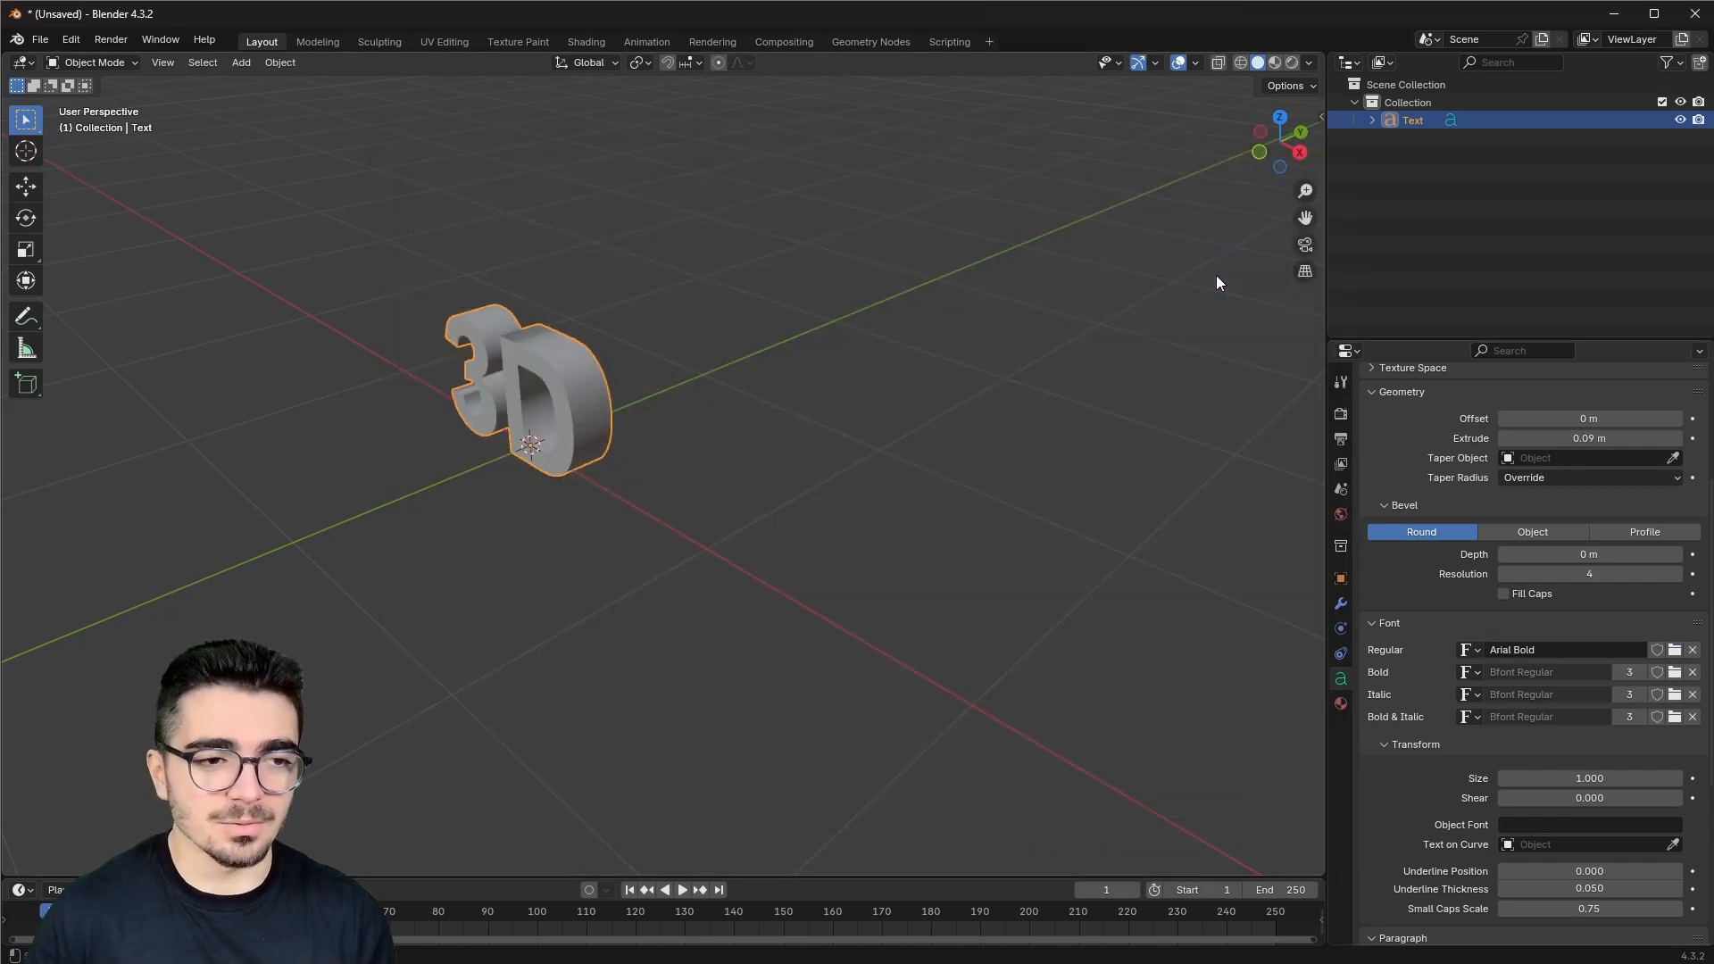
middle_drag(514, 539, 871, 633)
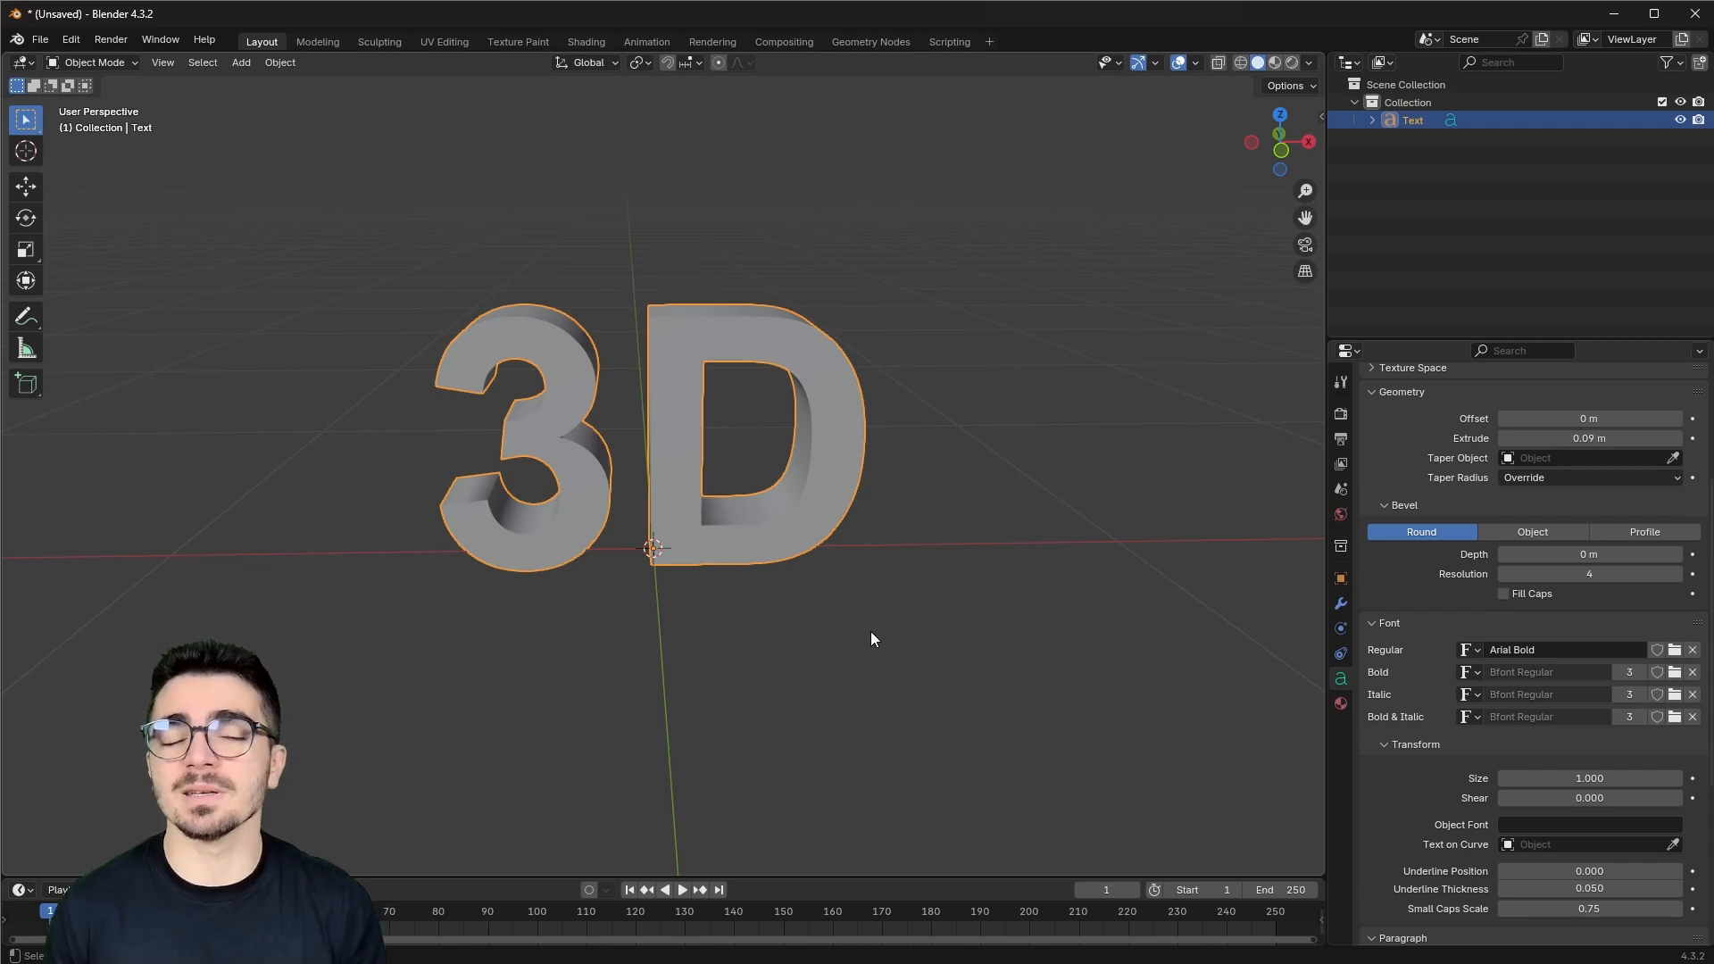
Step: Inspect the 3D text in Edit Mode and return to Object Mode
click(98, 63)
click(93, 99)
middle_drag(381, 326, 290, 376)
click(88, 62)
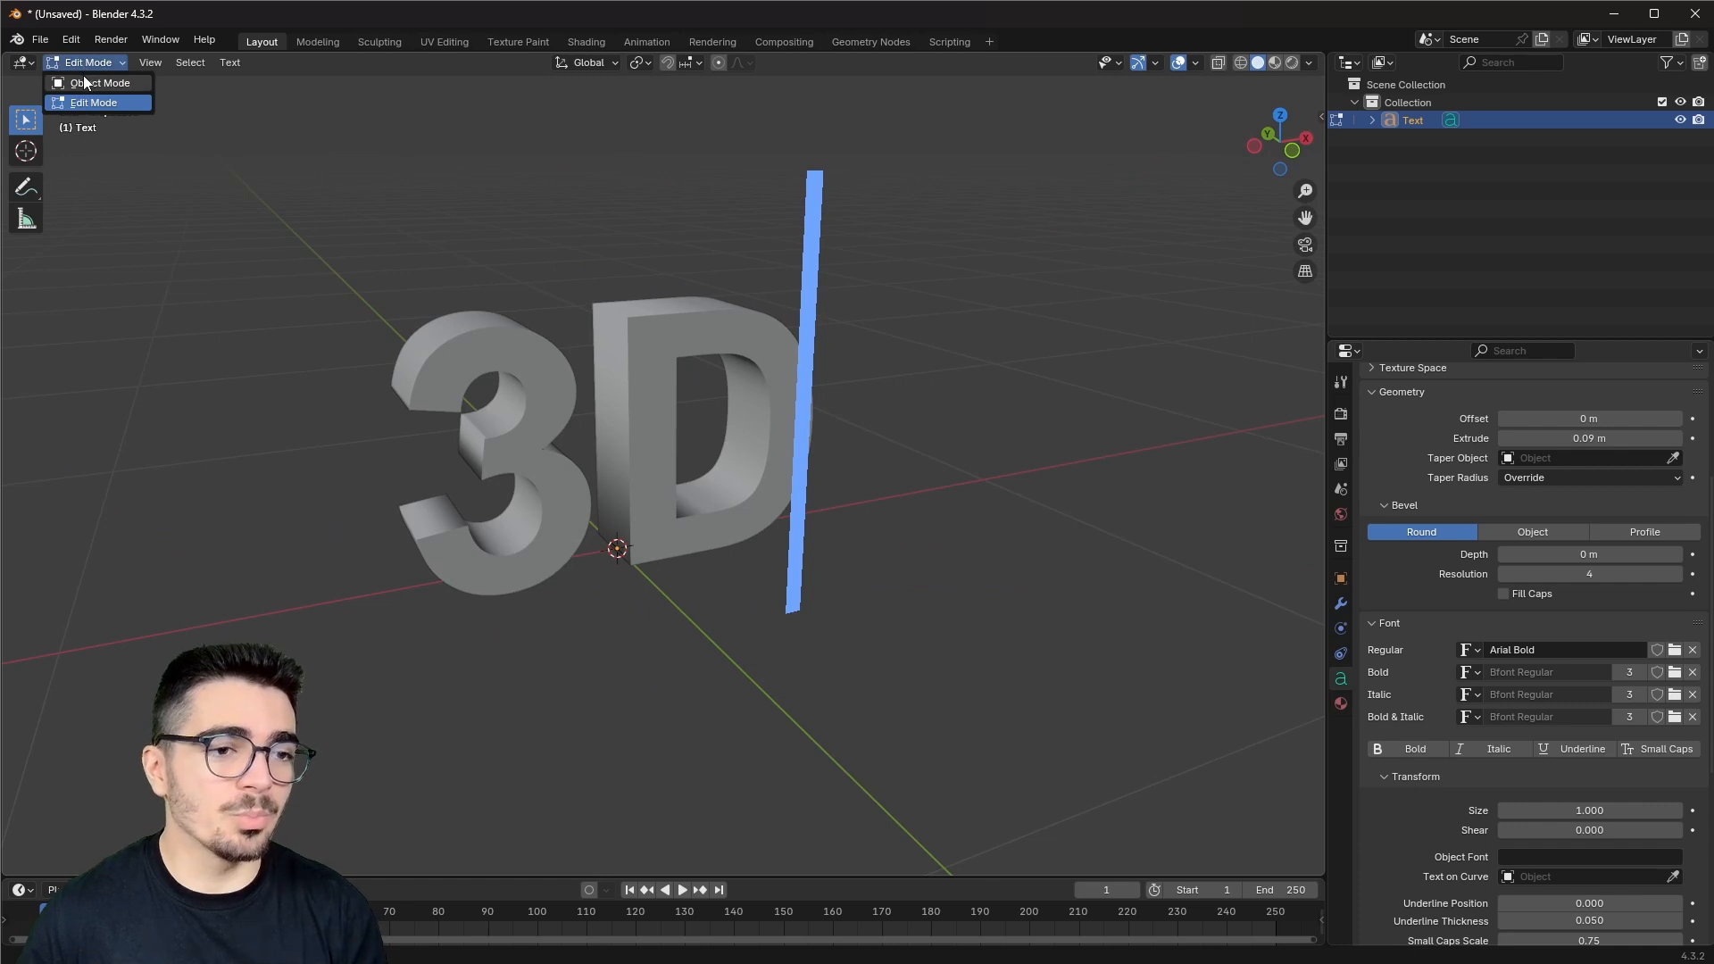
click(89, 82)
middle_drag(800, 357, 744, 324)
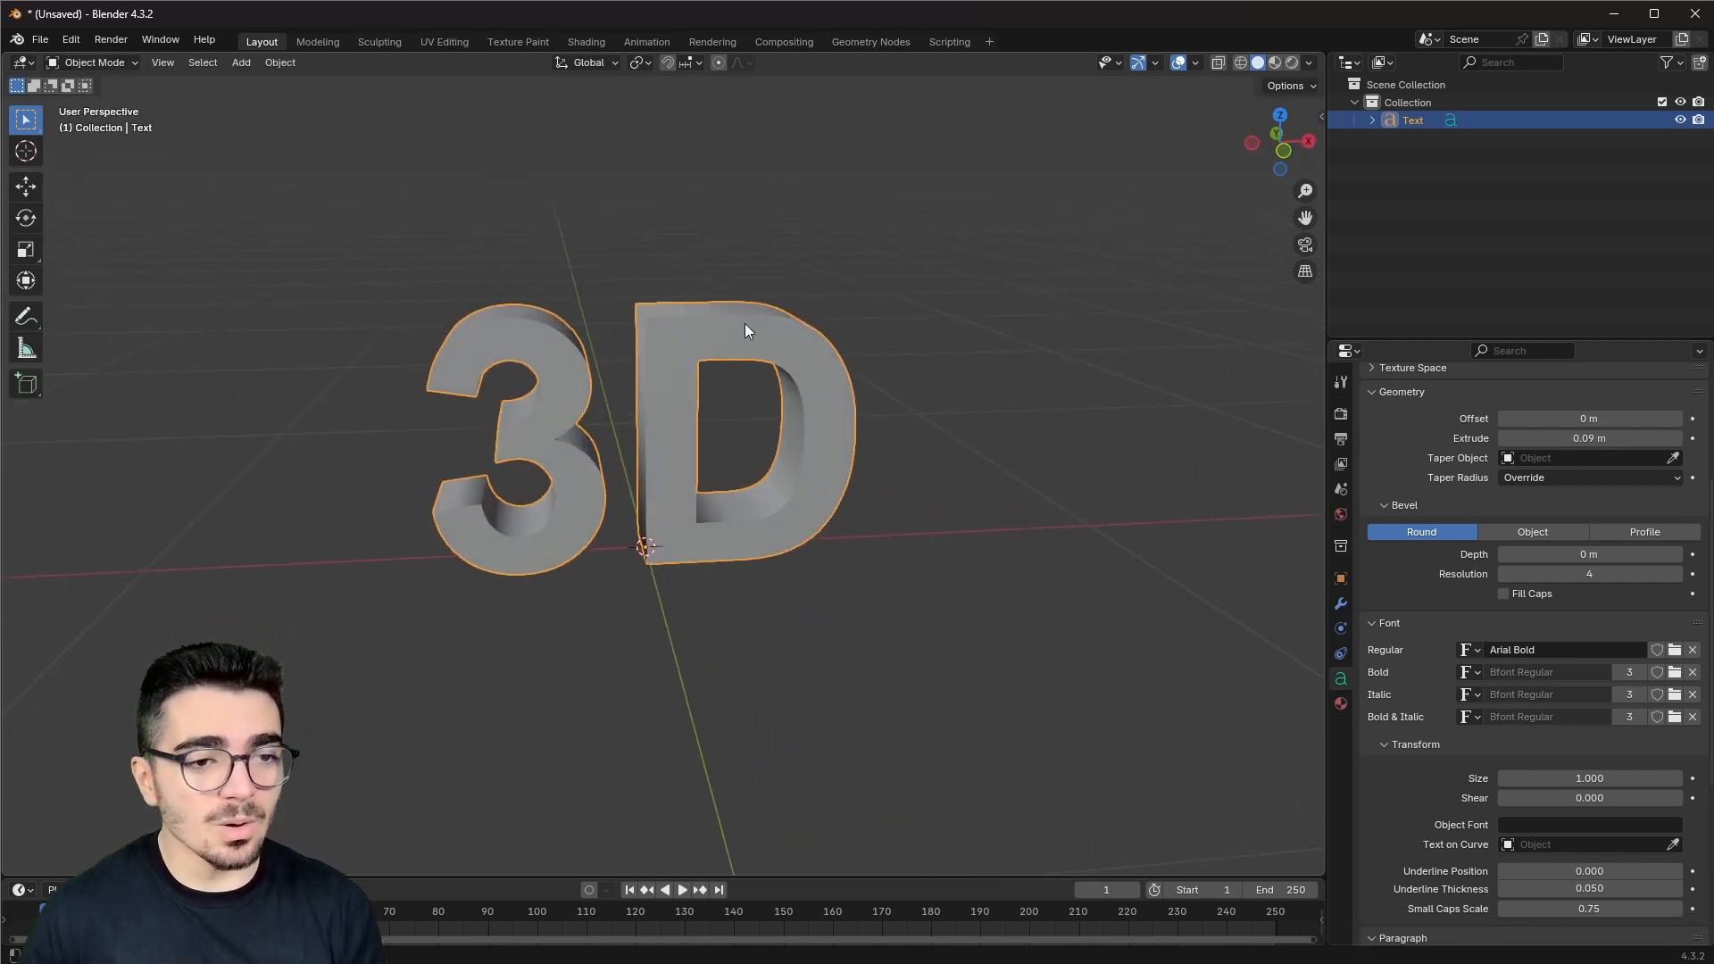
Step: Convert the 3D text object to a mesh
right_click(744, 323)
mouse_move(694, 361)
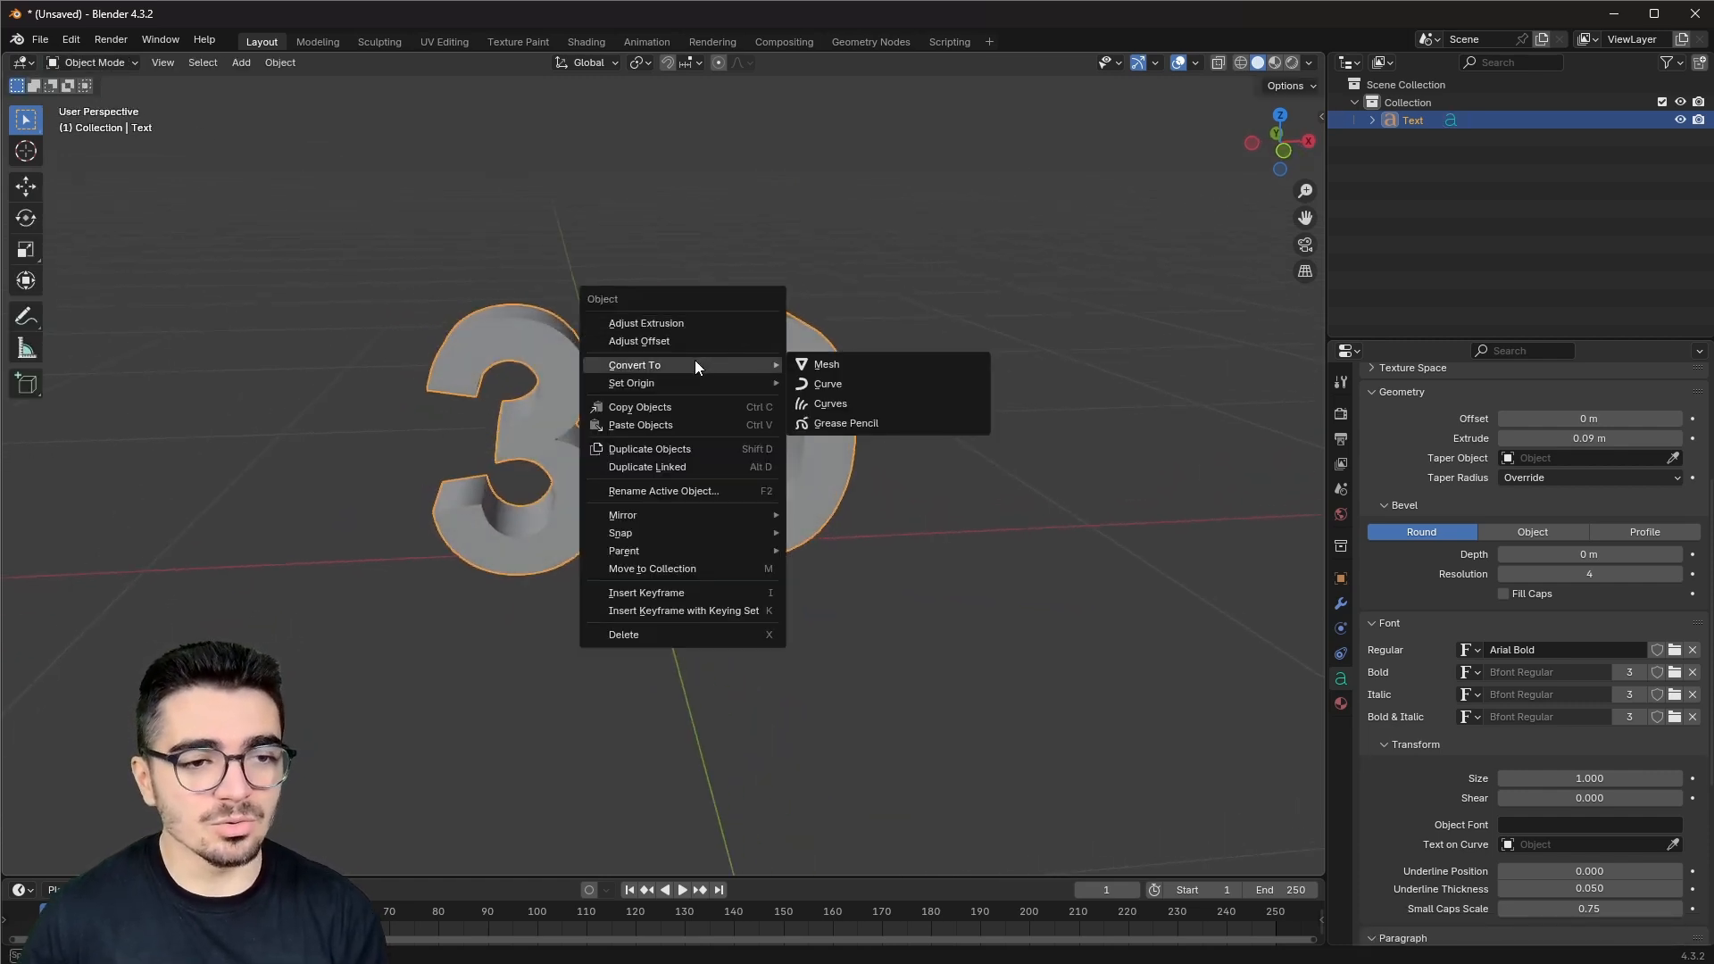
click(824, 365)
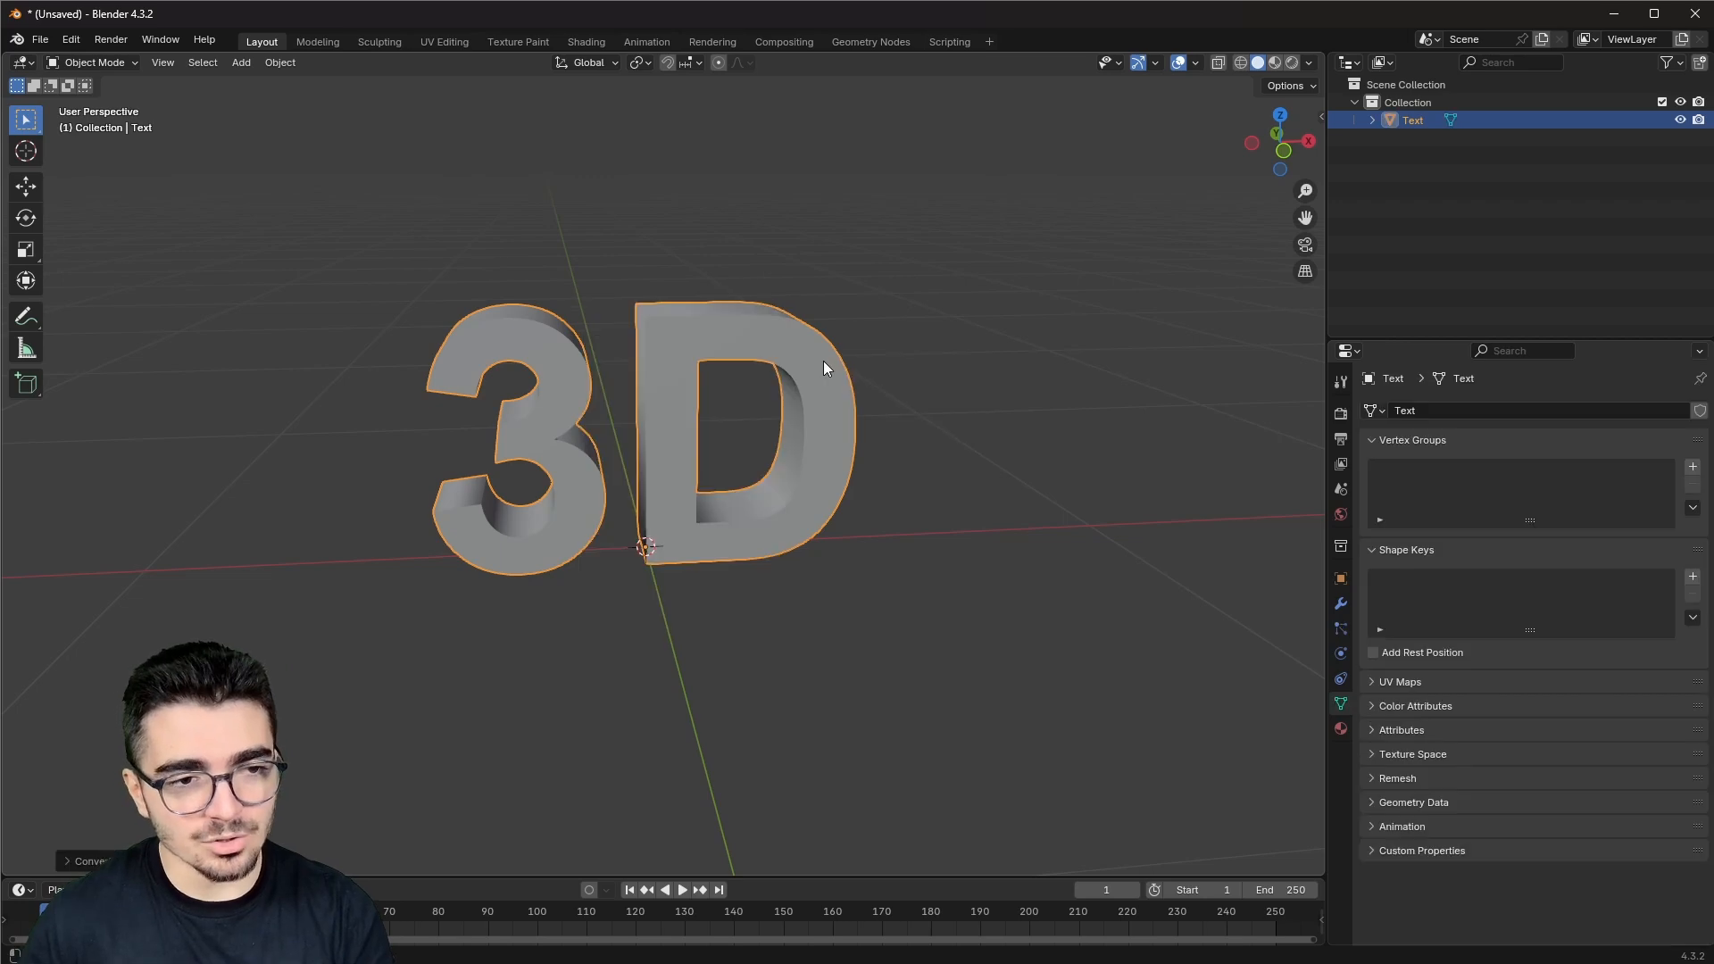
Step: Switch the converted 3D mesh to Edit Mode and examine its topology from several angles
click(90, 62)
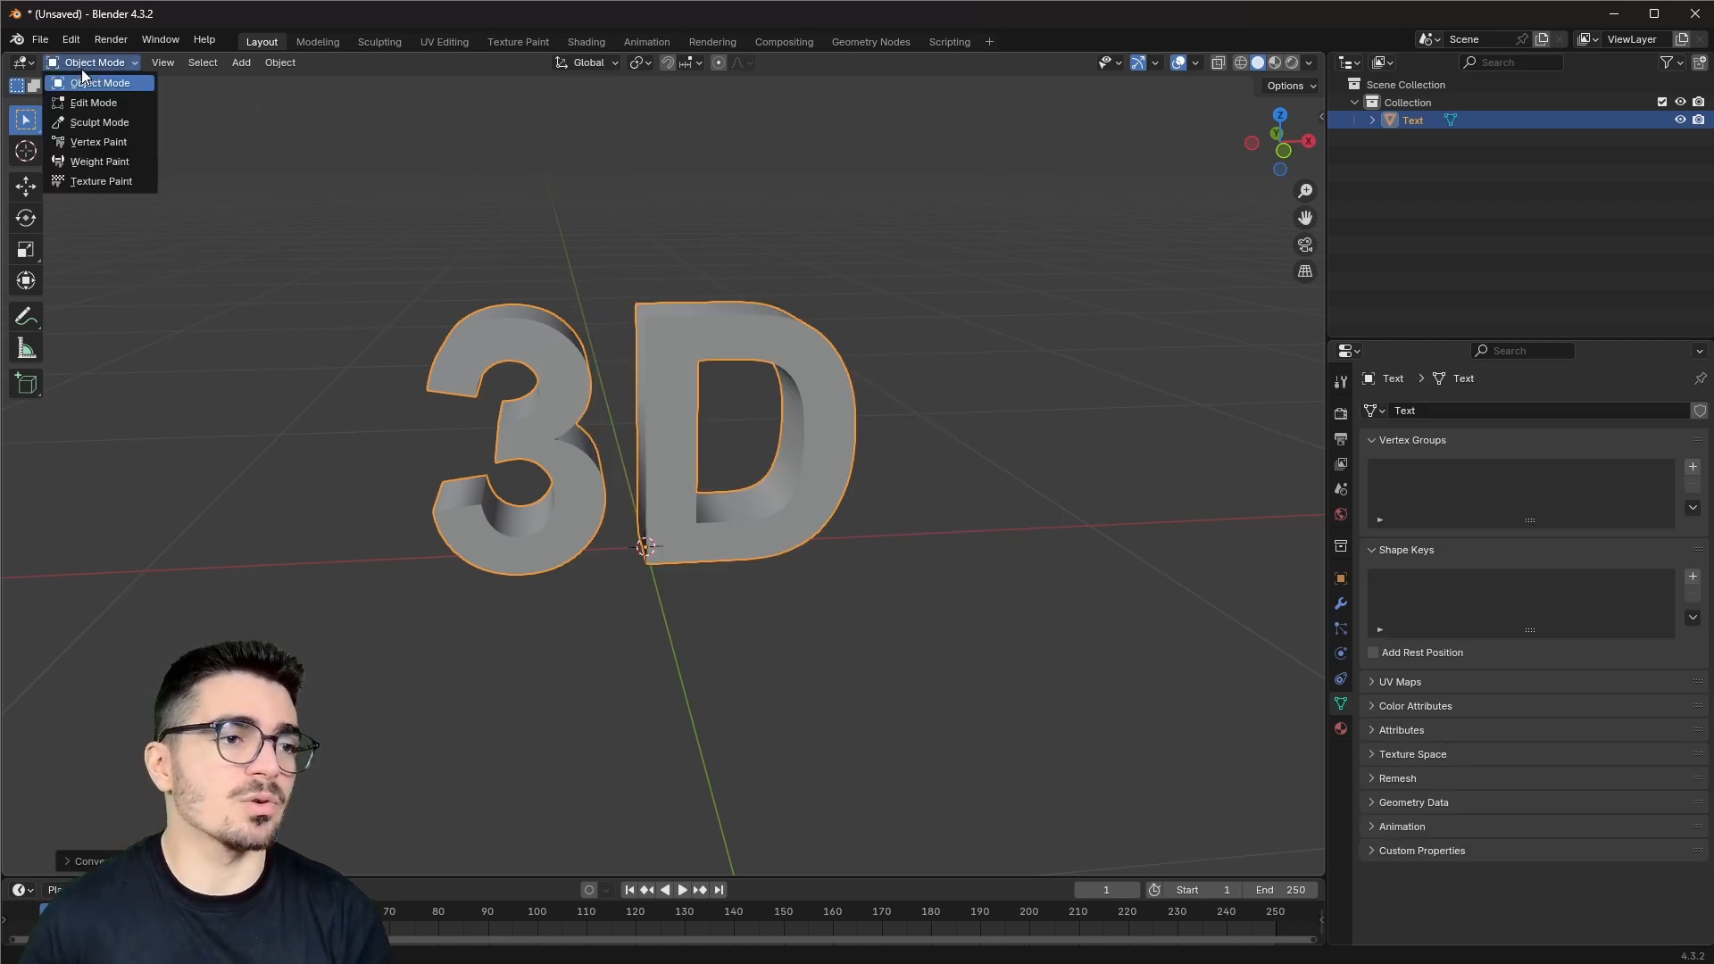
click(98, 100)
scroll(768, 340, up, 2)
middle_drag(769, 340, 686, 360)
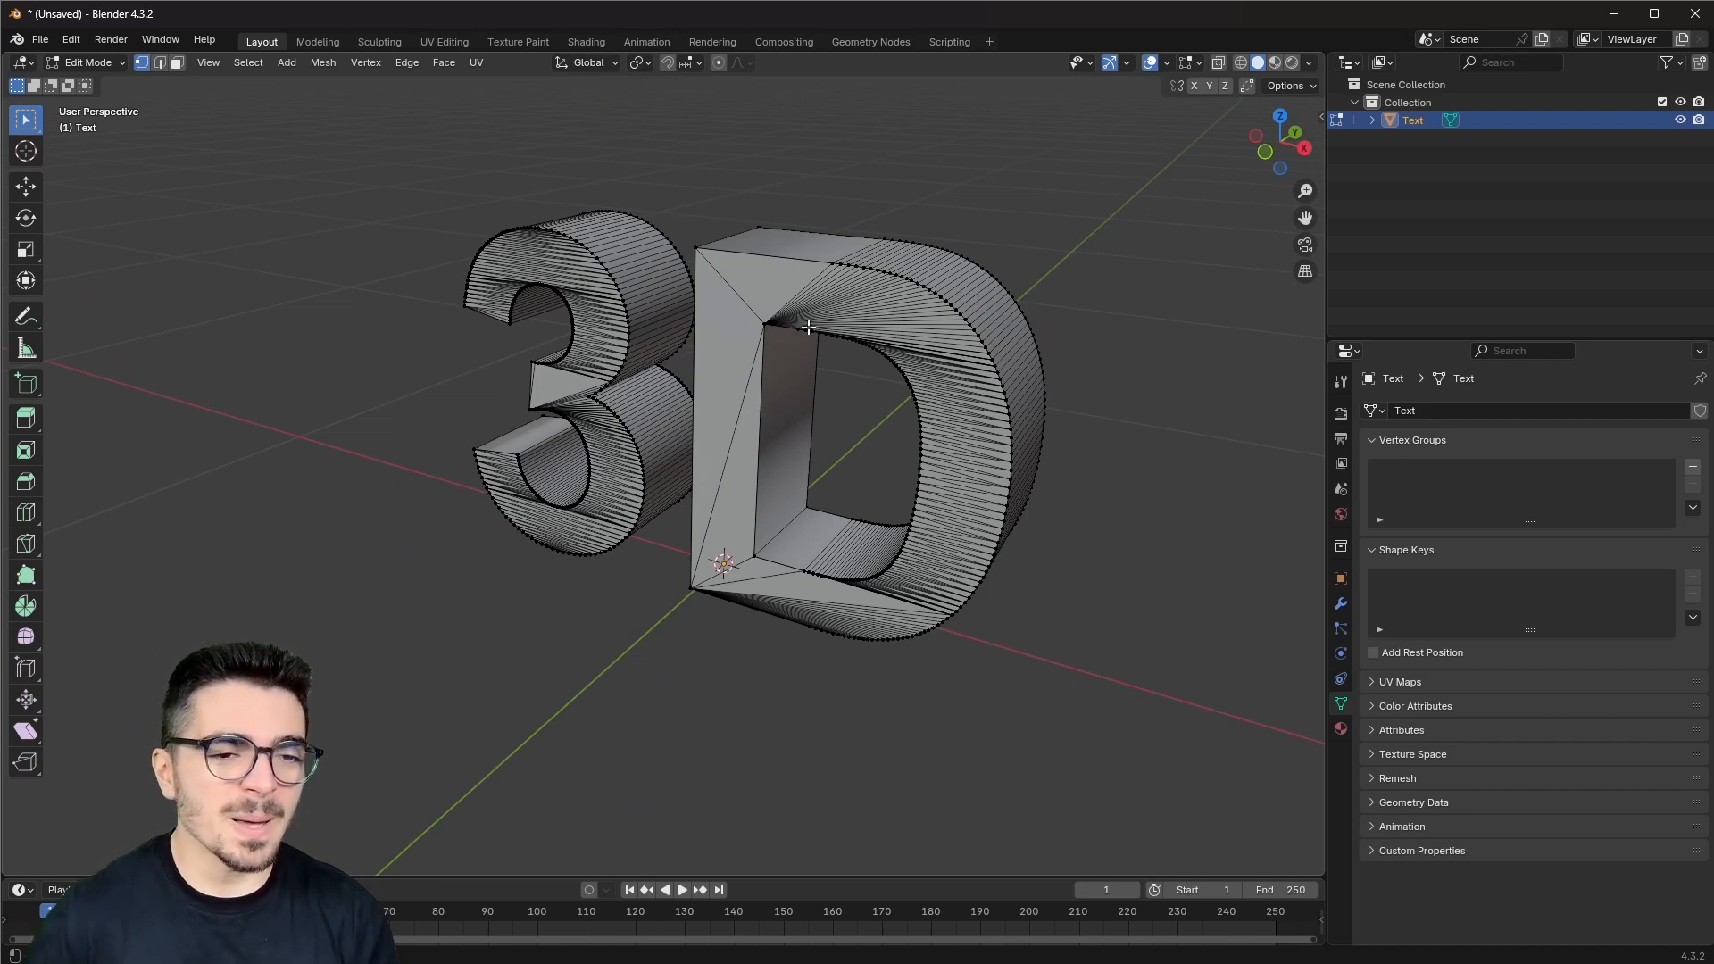
middle_drag(779, 338, 734, 257)
middle_drag(721, 322, 561, 307)
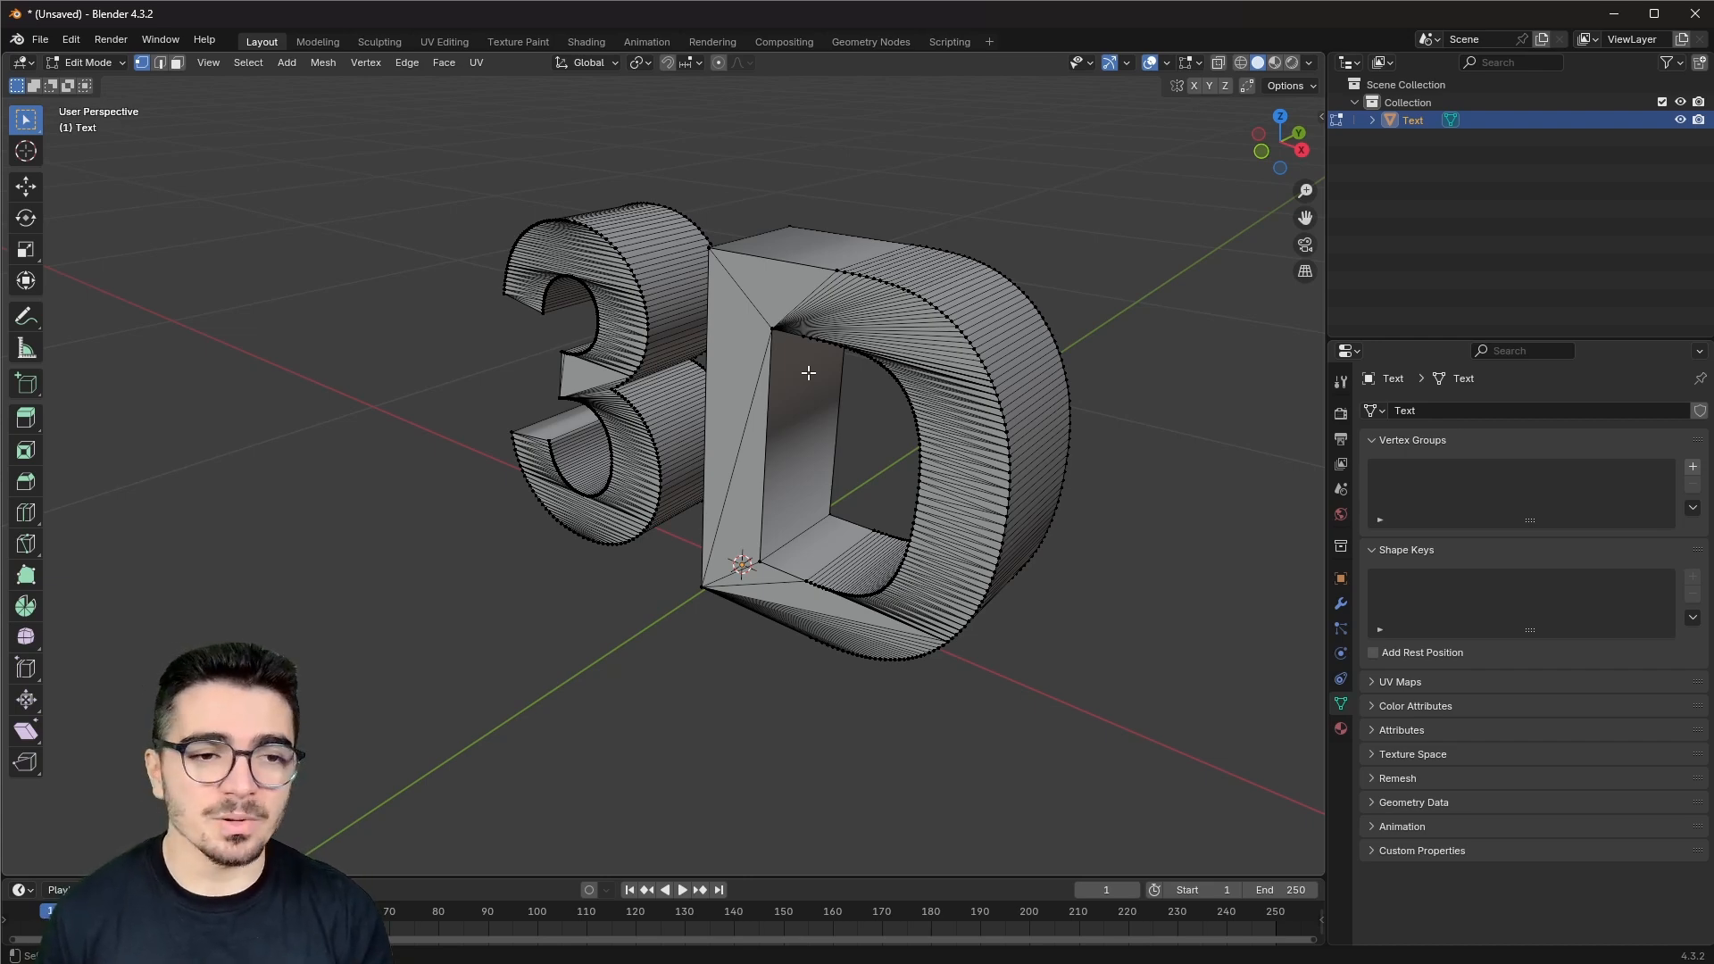
Step: Return to Object Mode and add a Remesh modifier to the converted text mesh
middle_drag(809, 372, 875, 426)
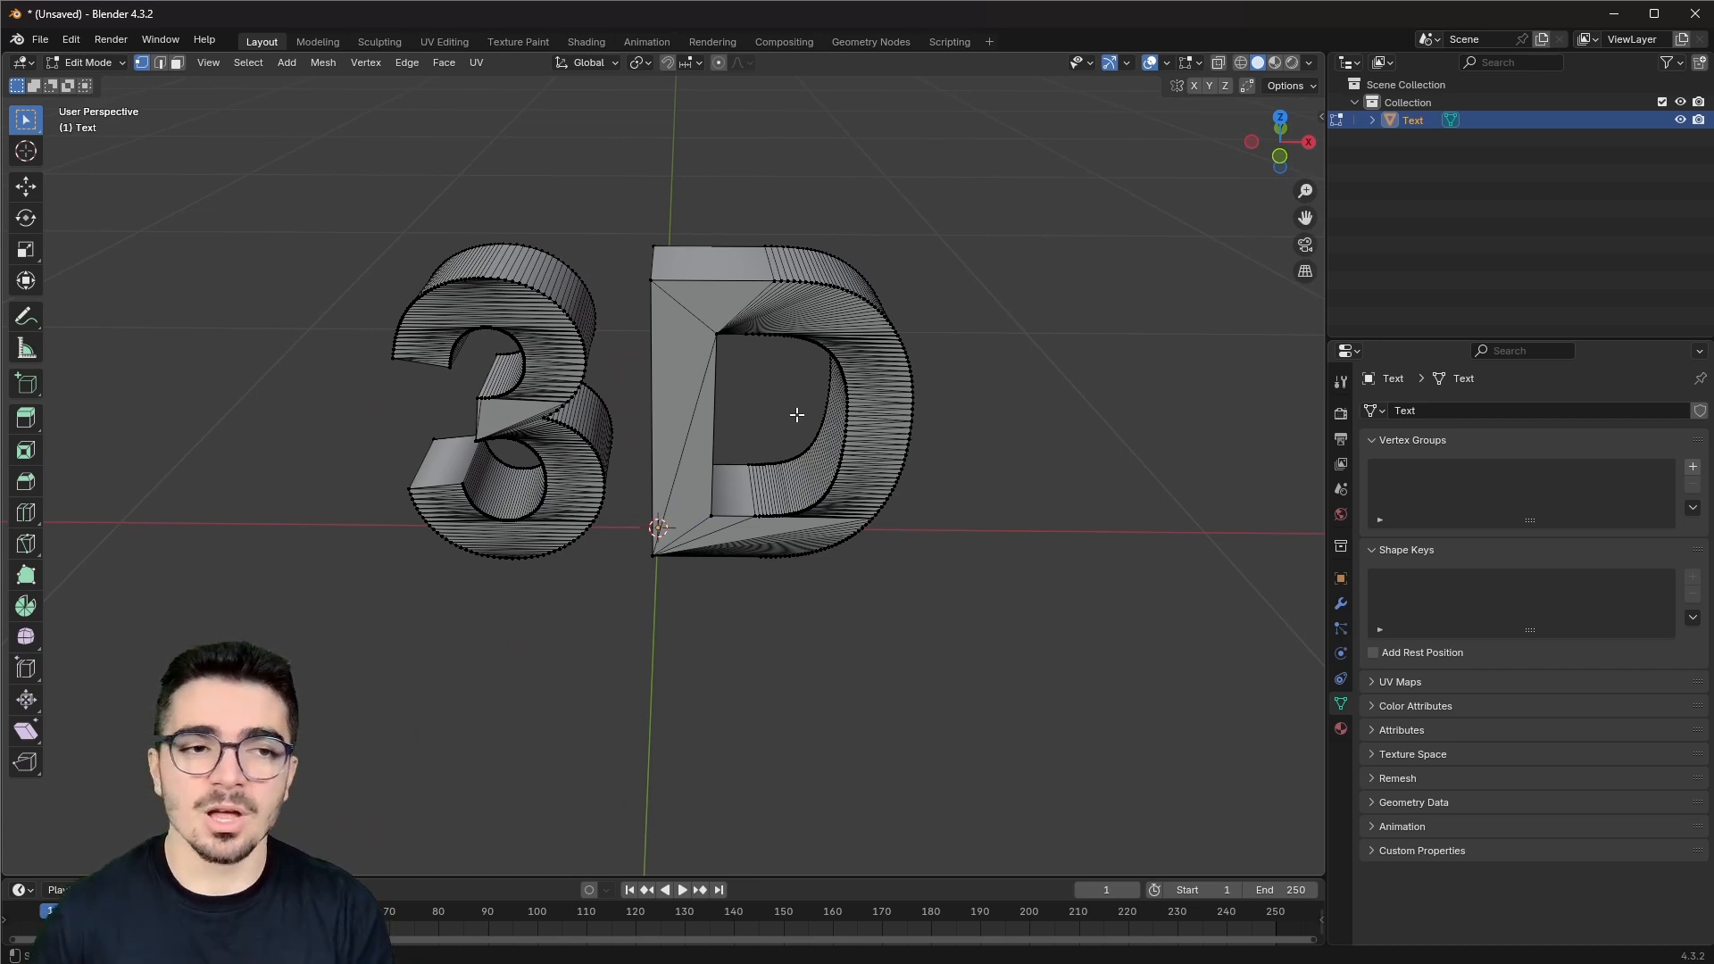
click(85, 63)
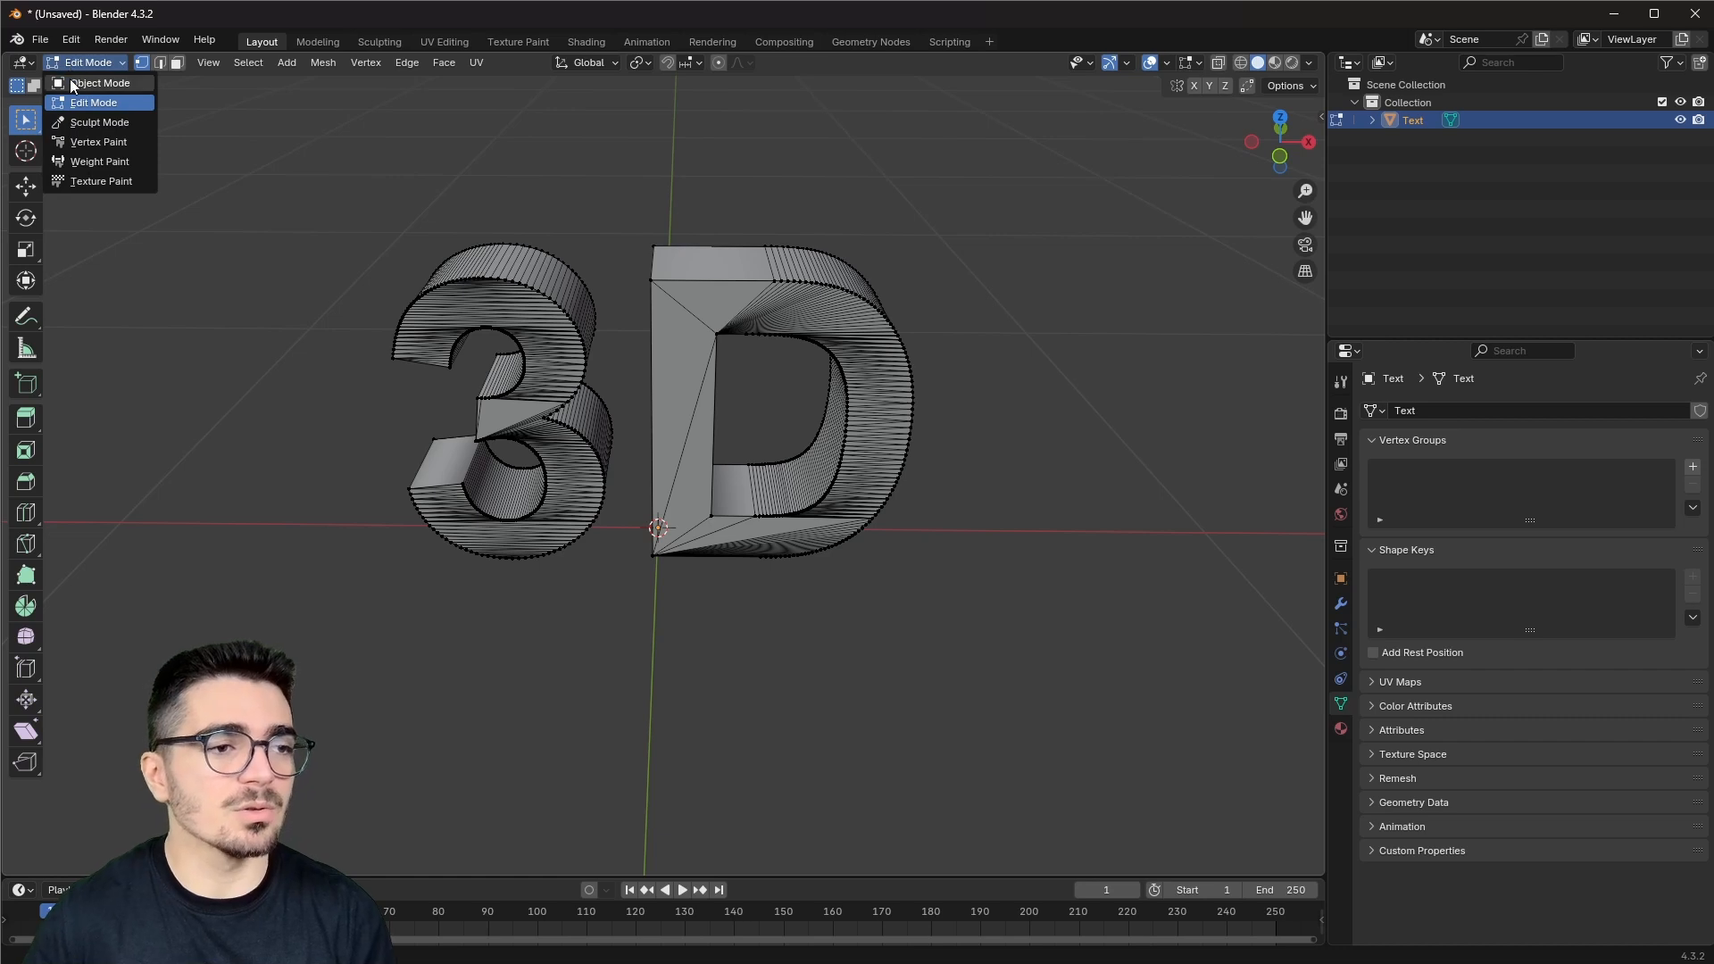
click(72, 84)
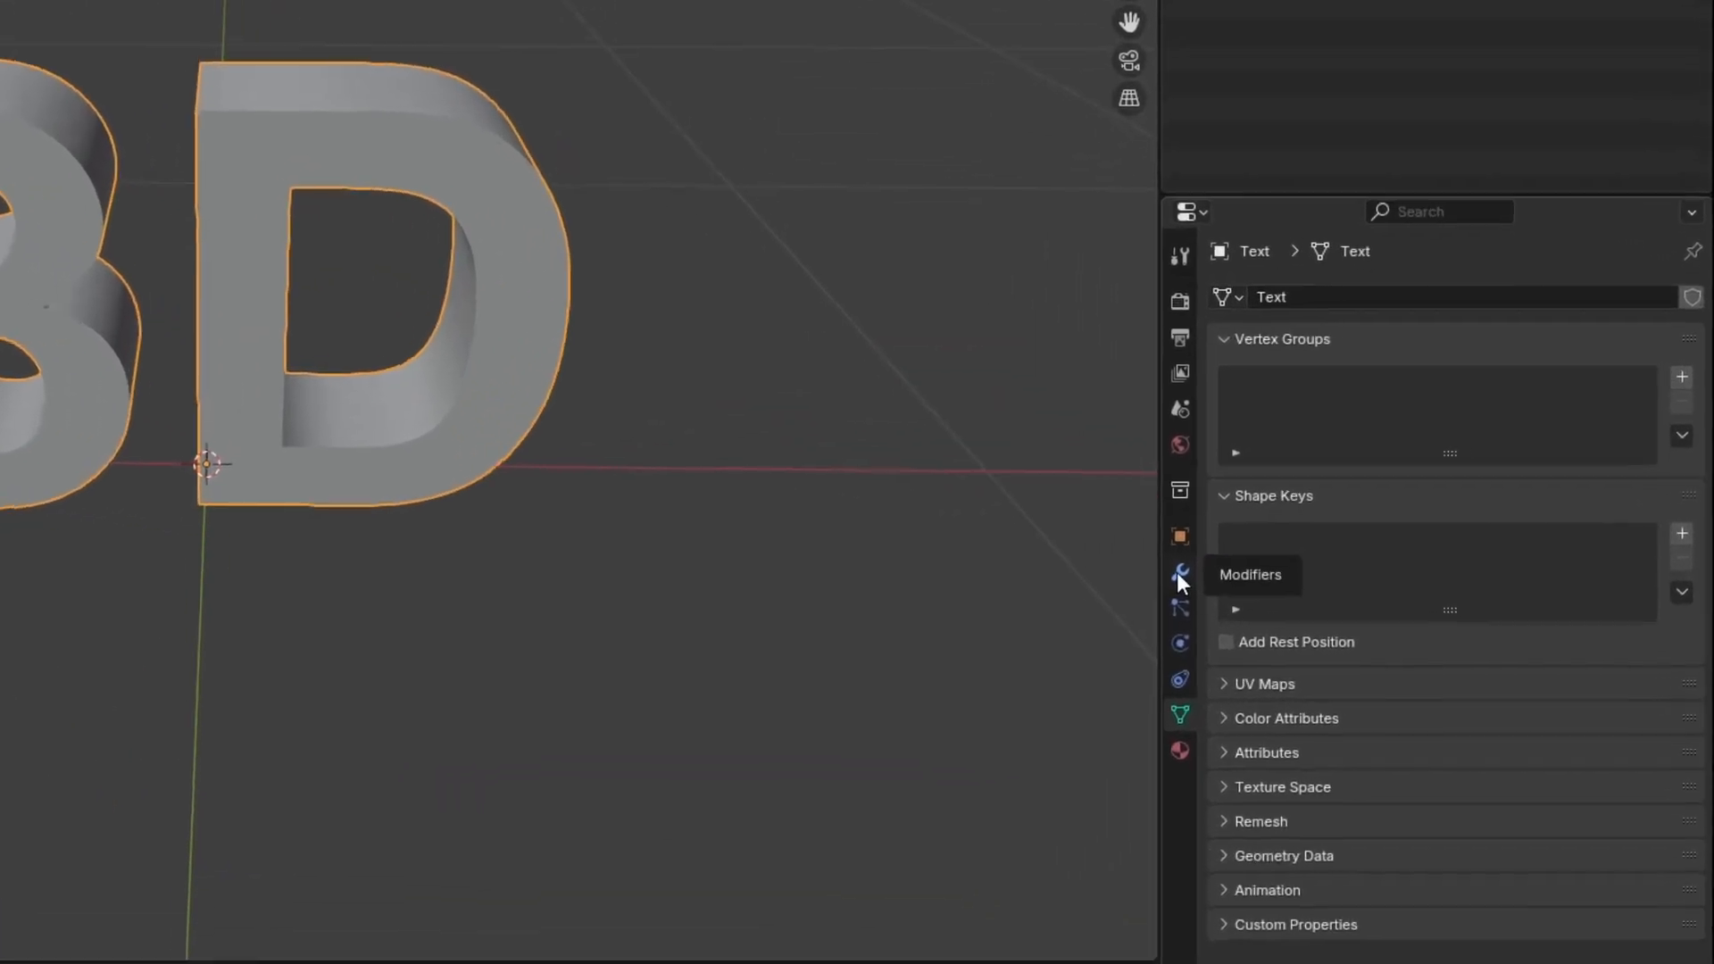
click(1340, 603)
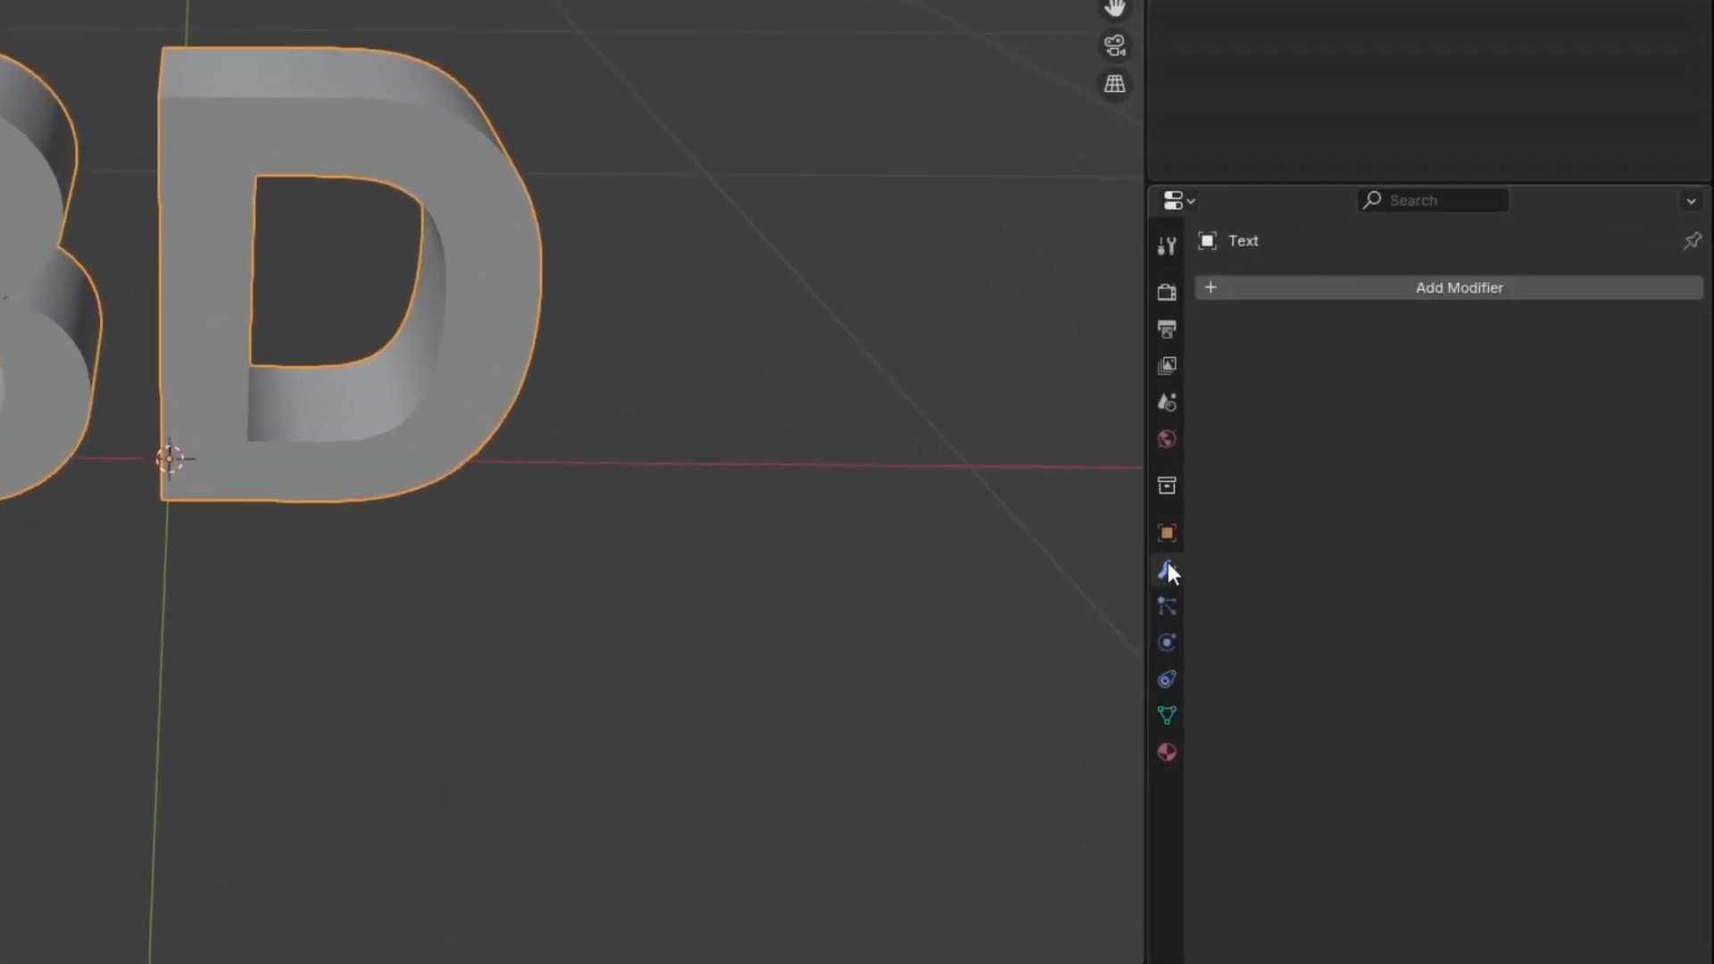
click(1325, 286)
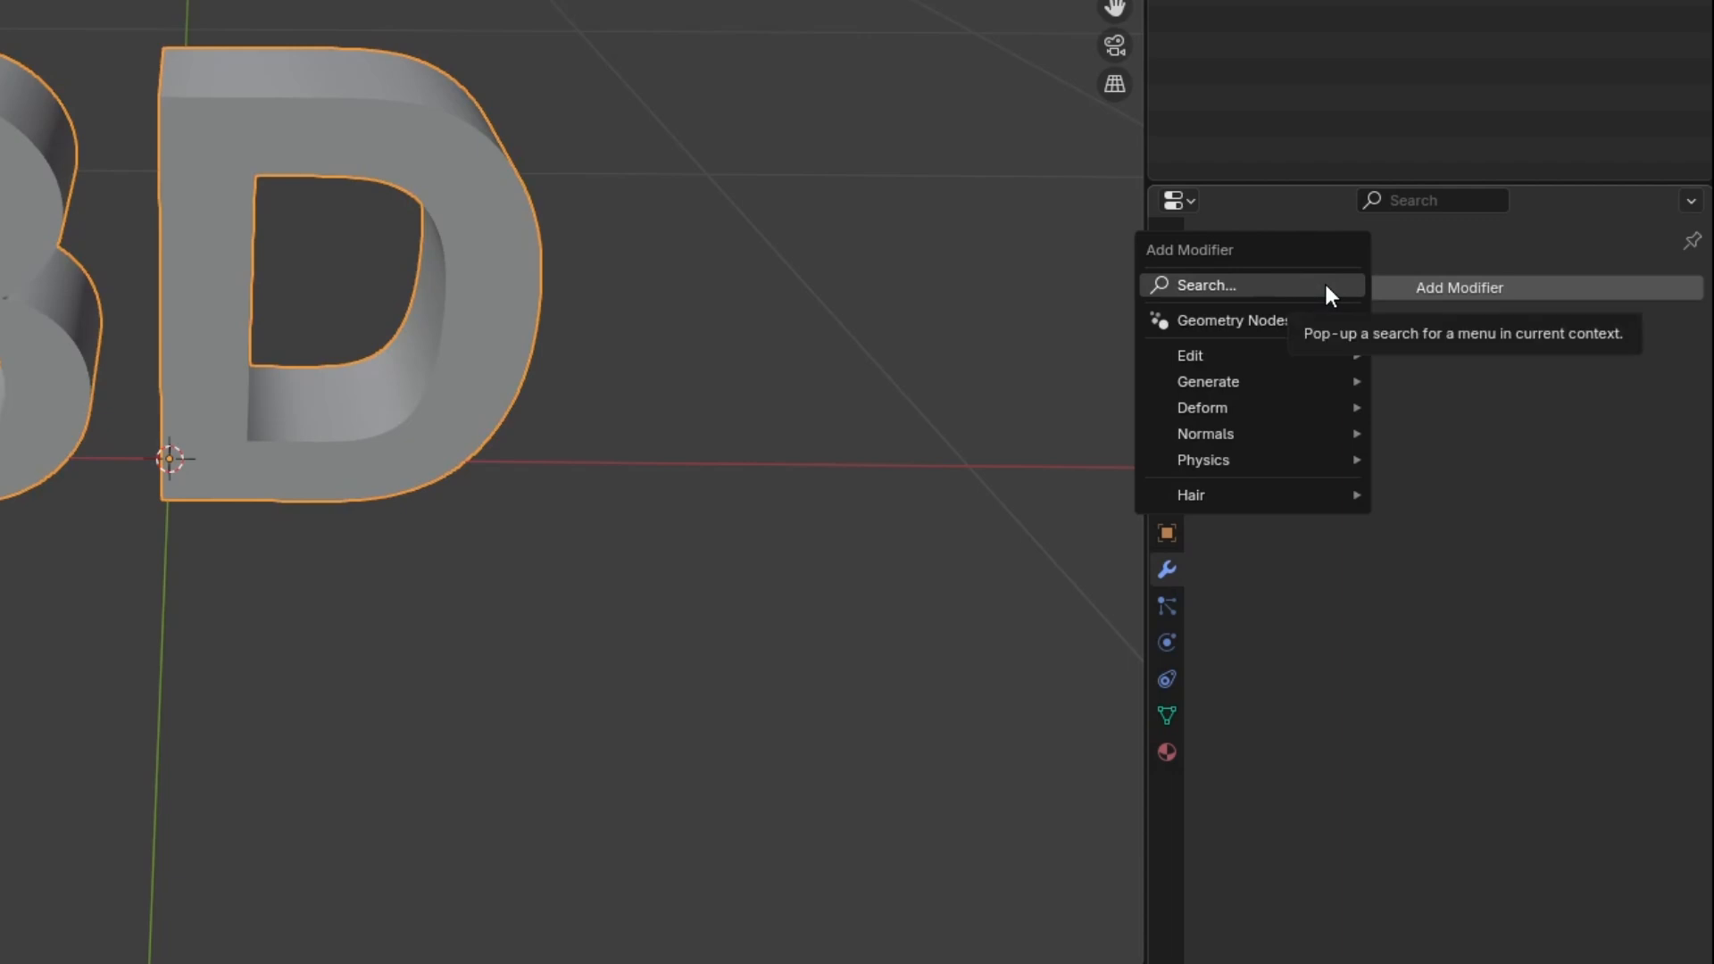
click(1264, 285)
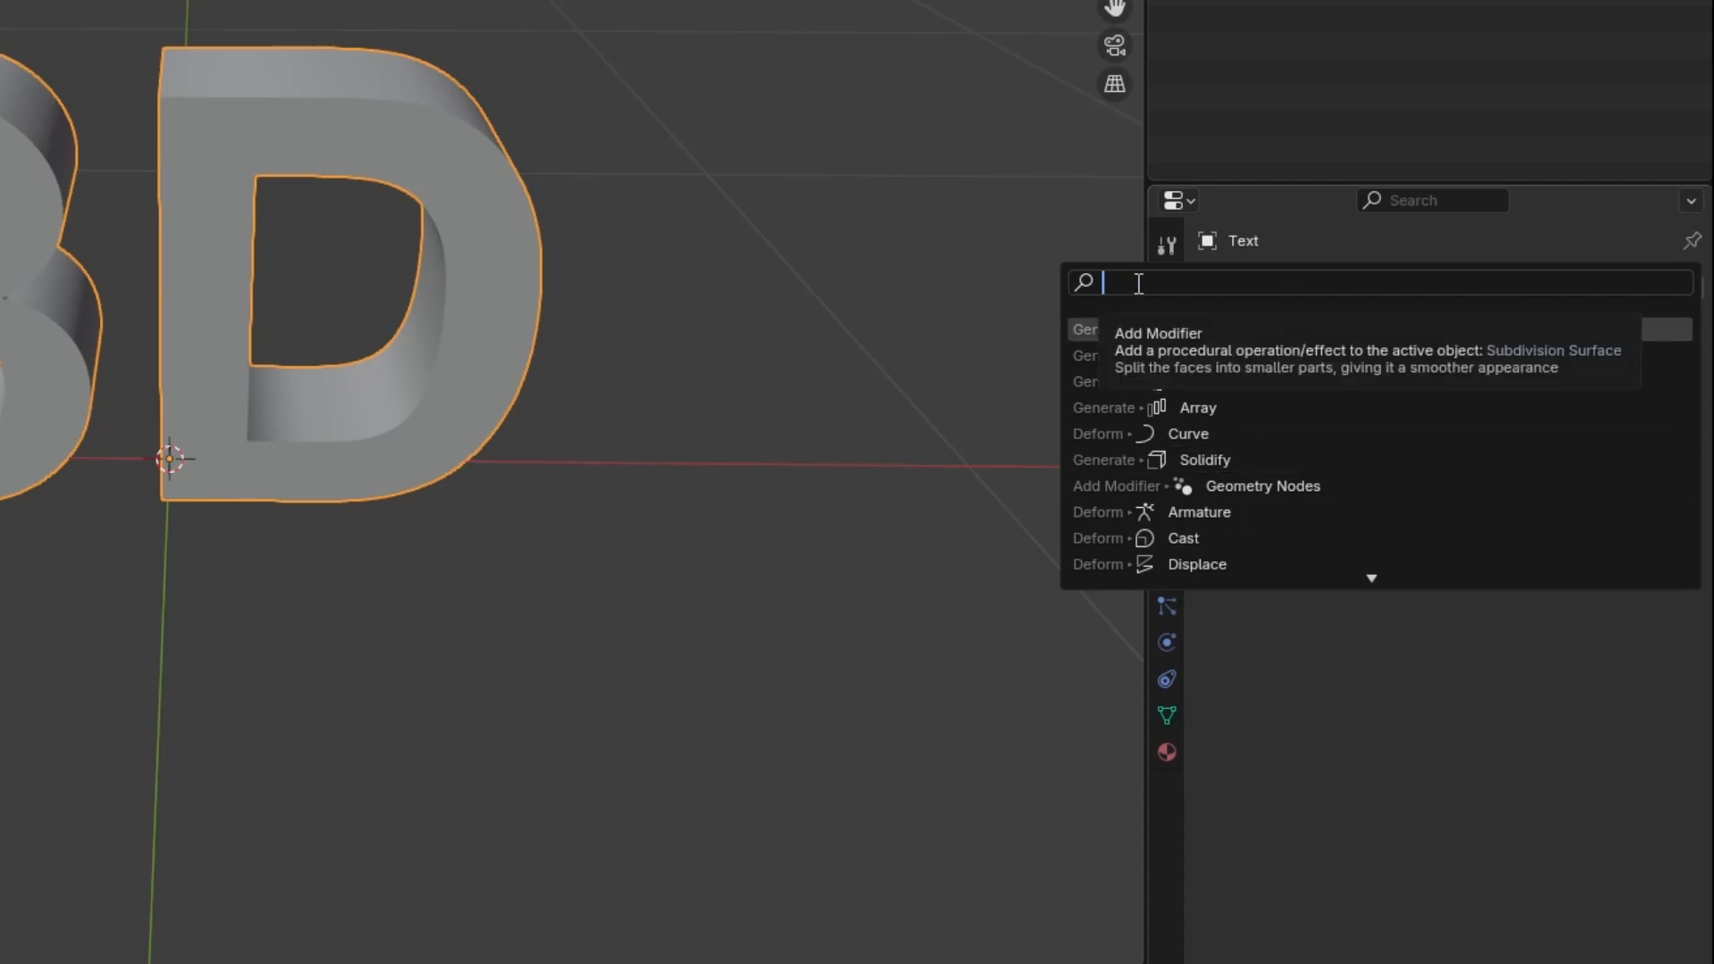
text(reme)
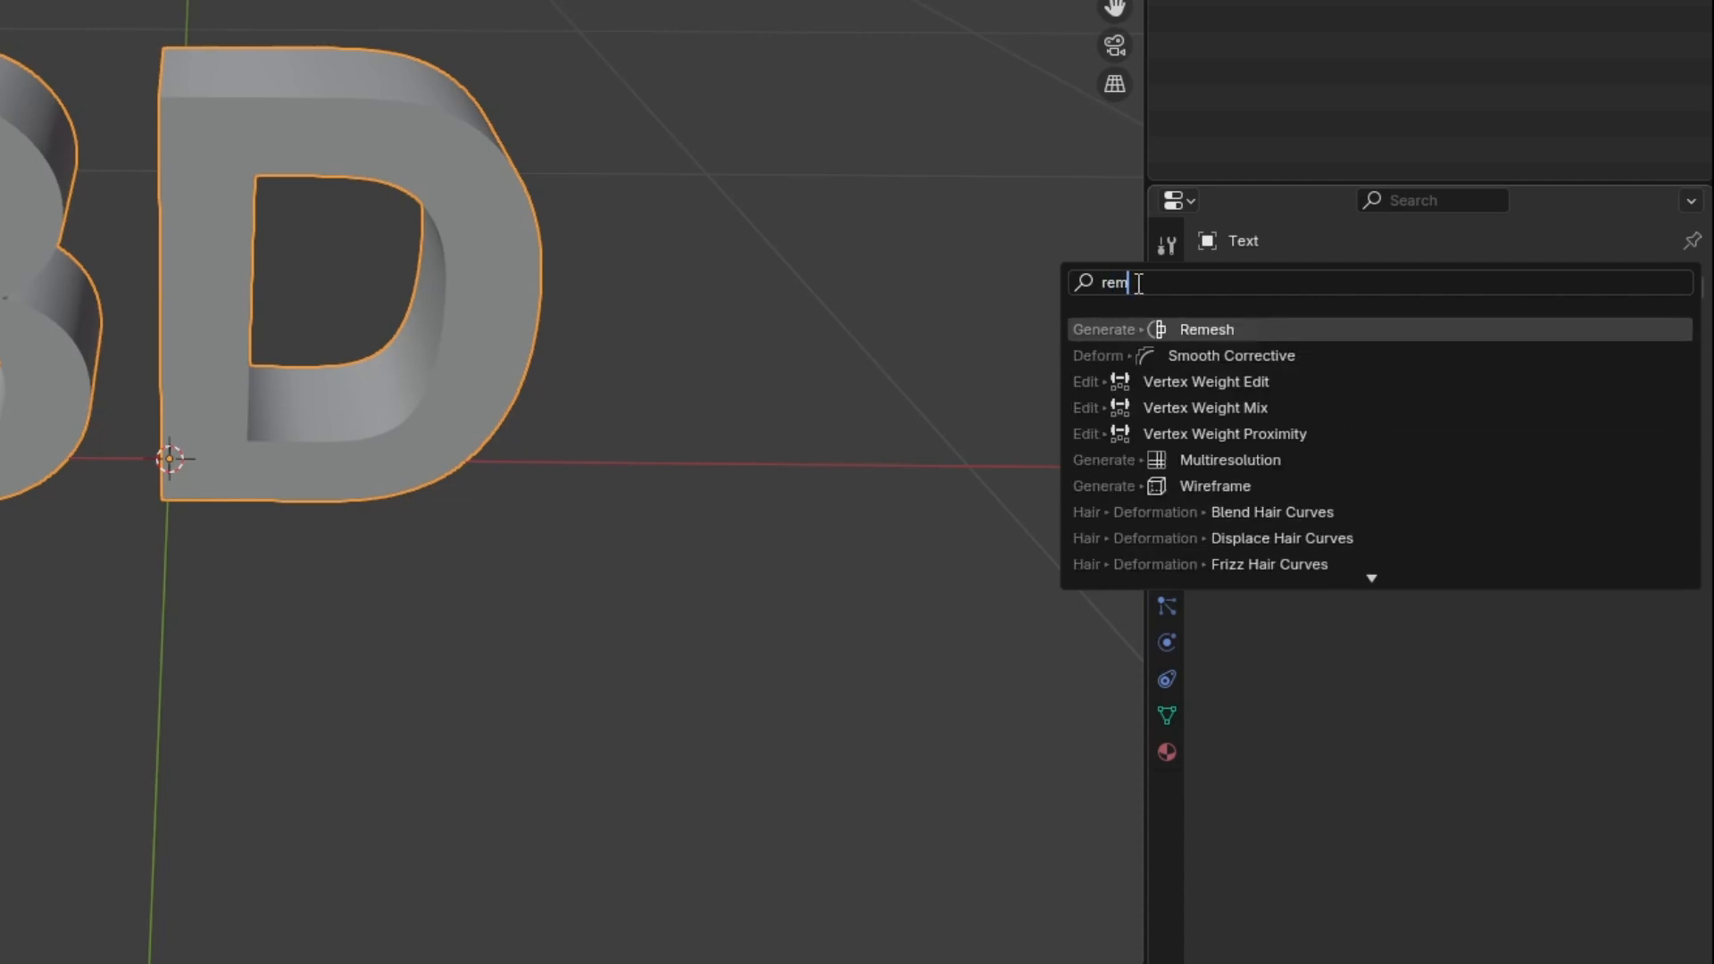
text(sh)
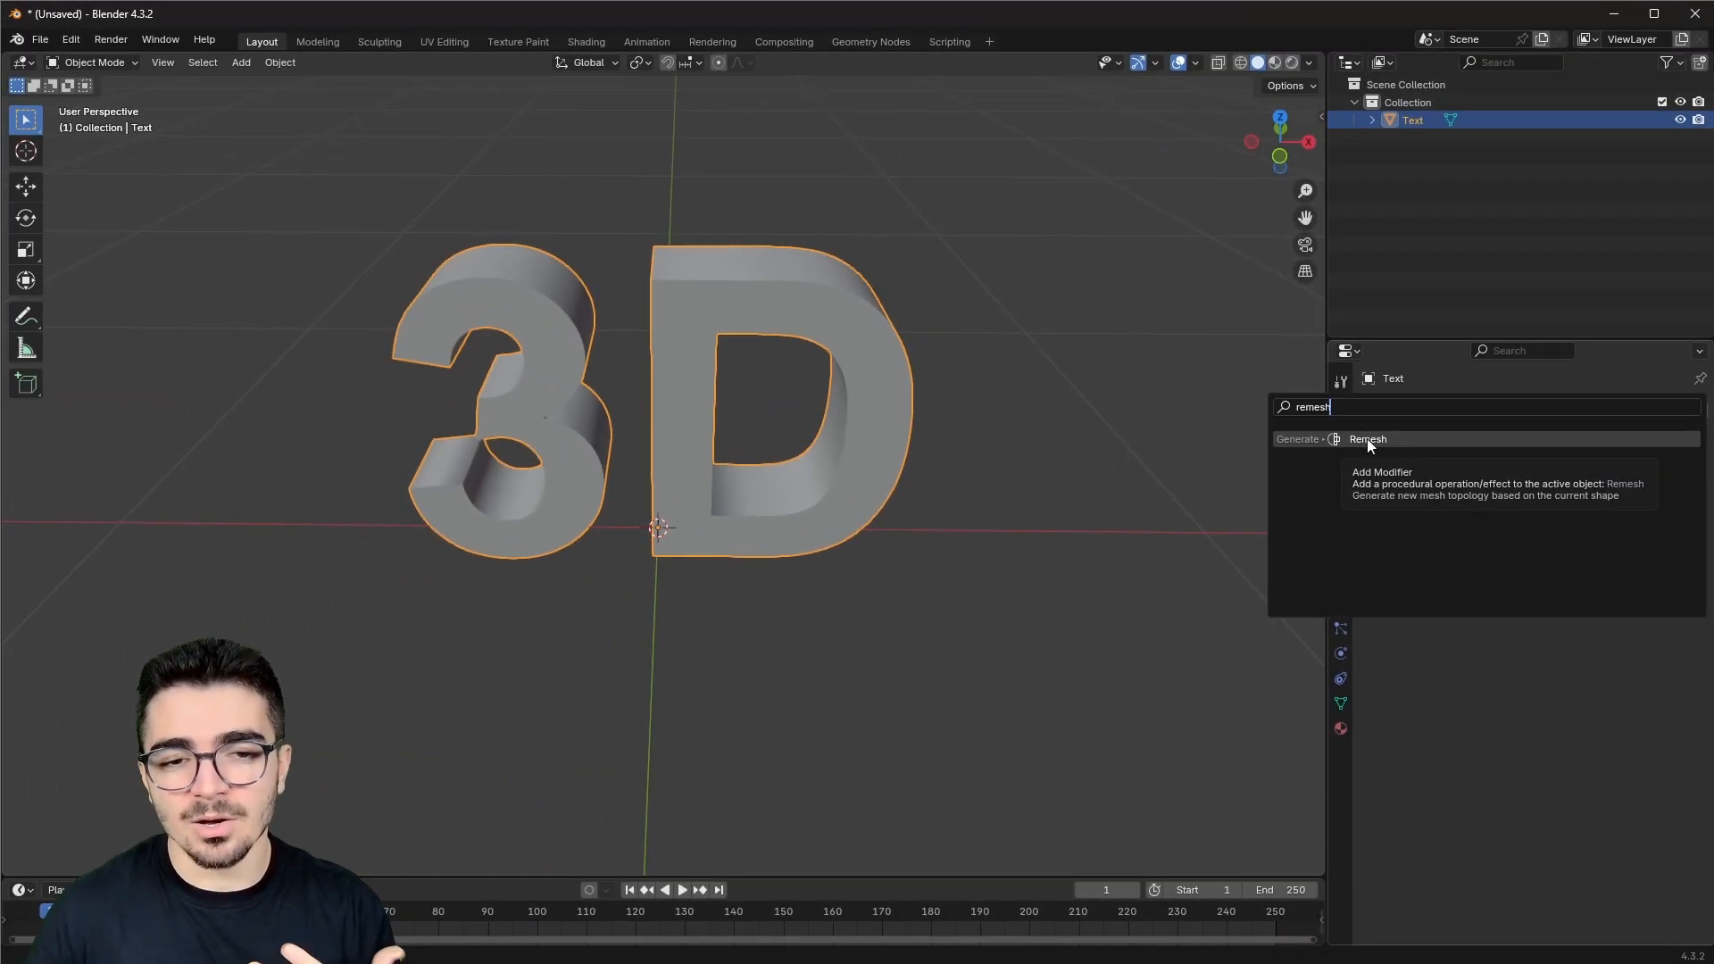
click(1207, 329)
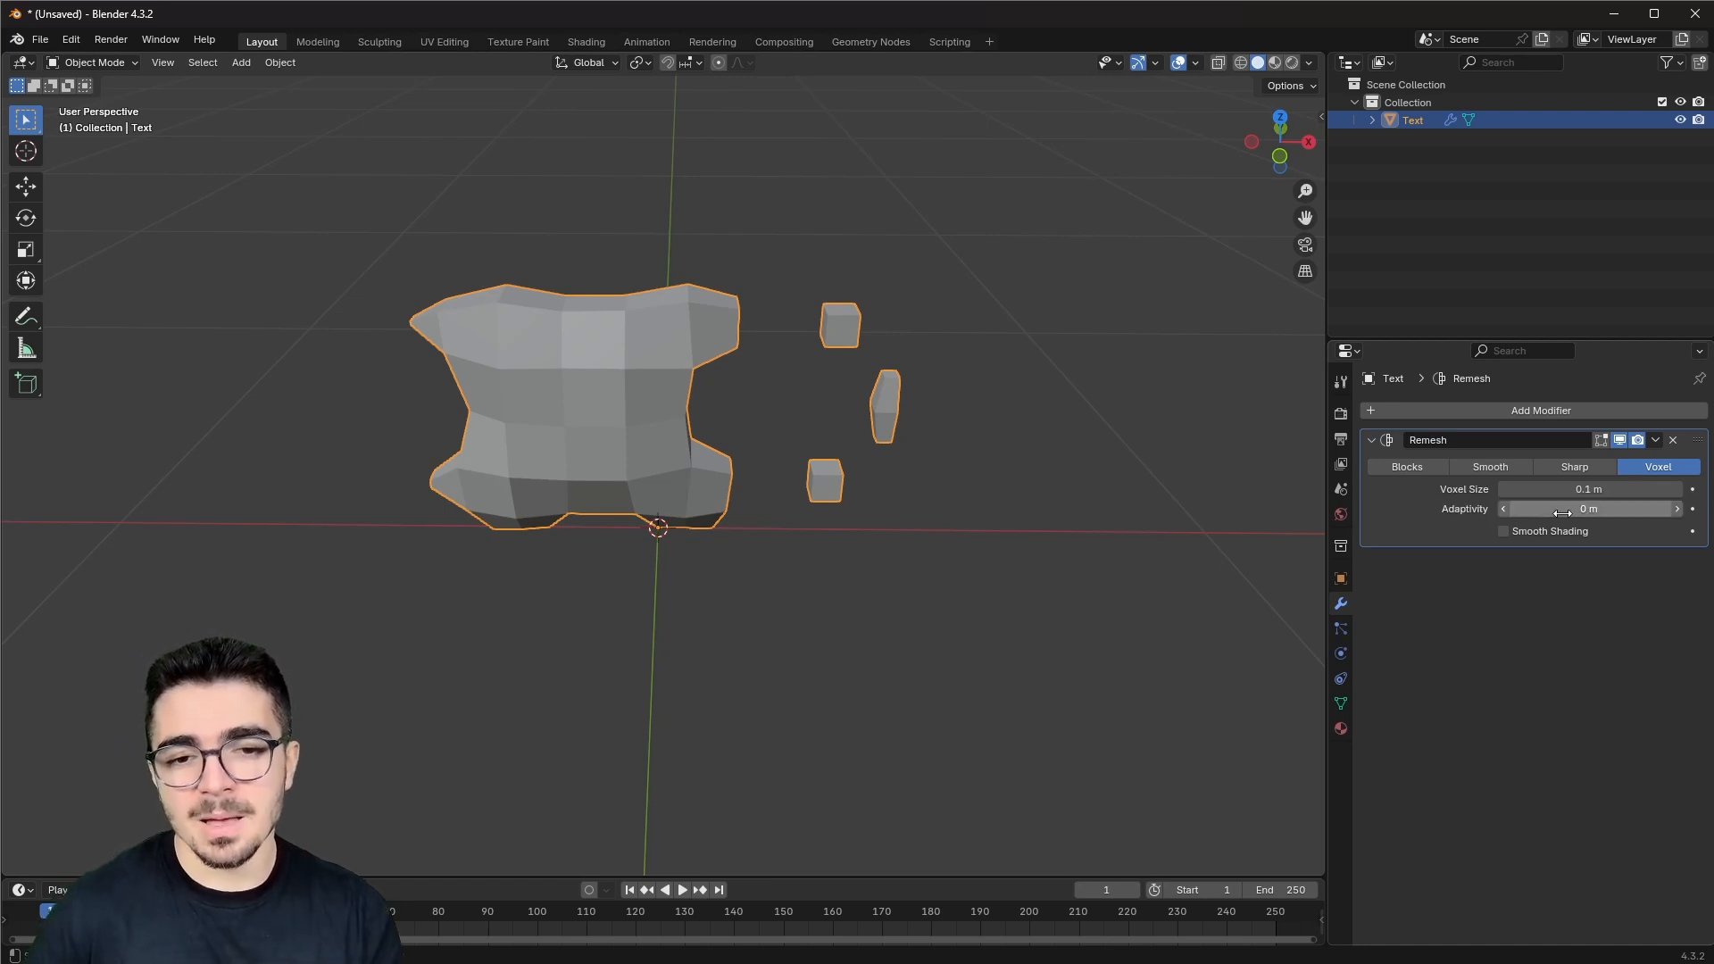
Step: Set the voxel size of the Remesh modifier to 0.00362 m
drag(1571, 489, 1509, 489)
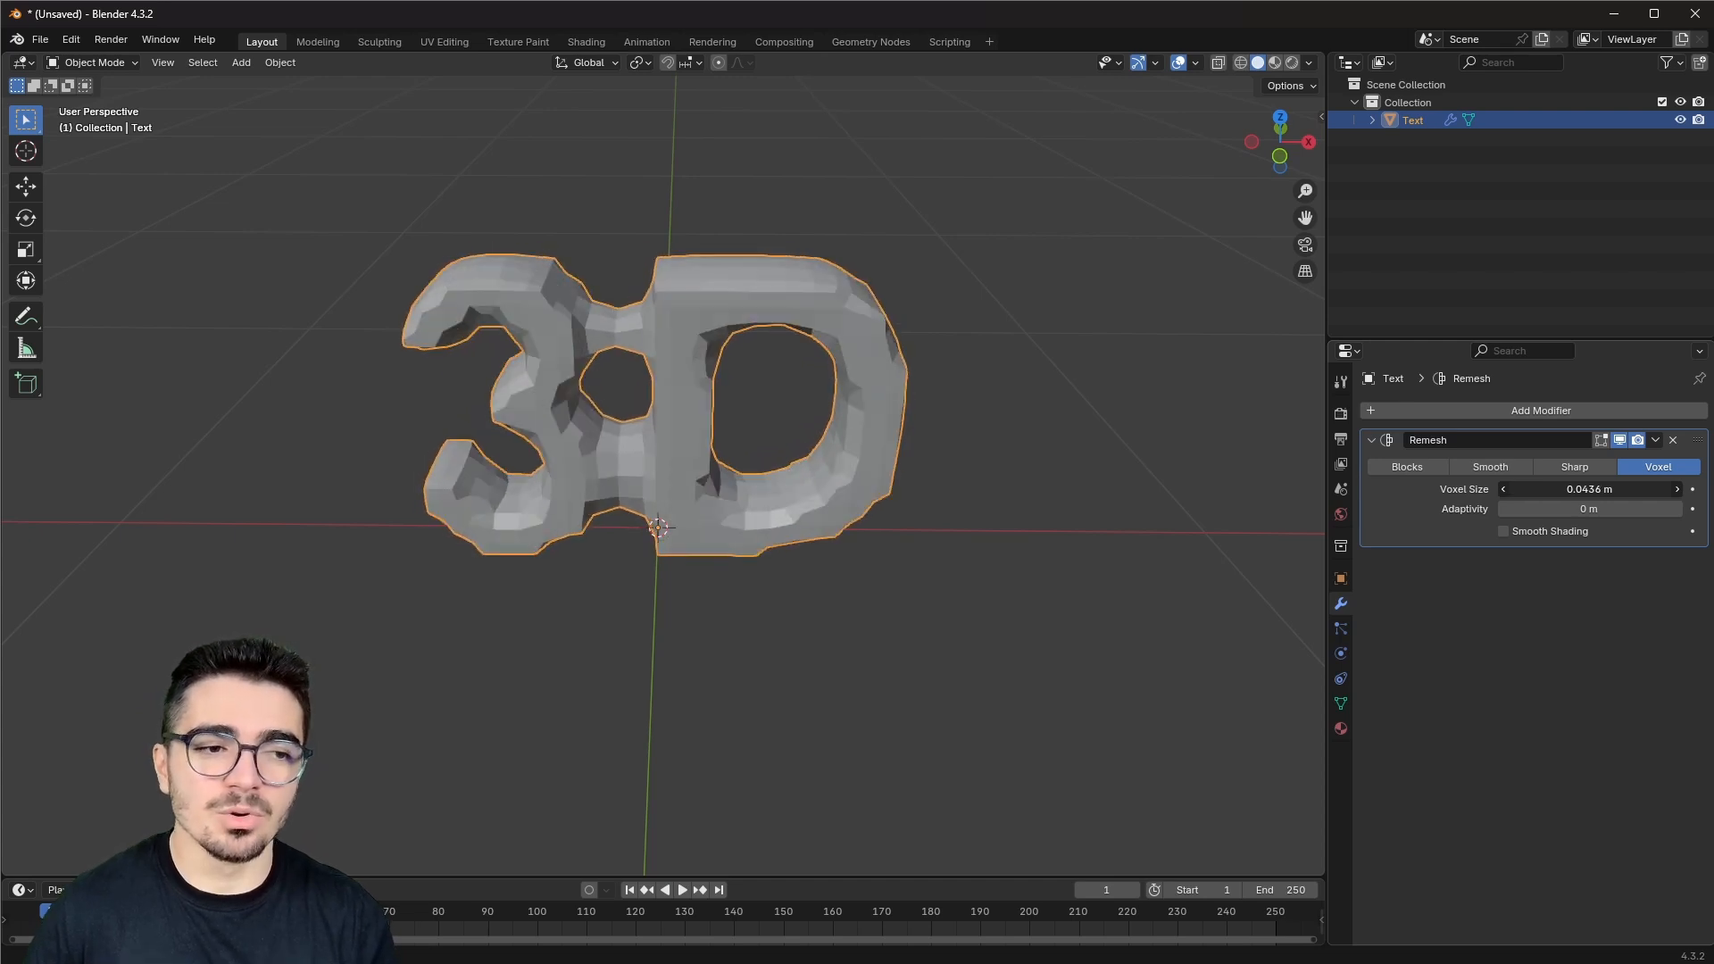
click(1598, 489)
text(0.033)
key(Return)
mouse_move(1589, 489)
mouse_down()
mouse_move(1558, 489)
mouse_move(1597, 488)
mouse_up()
Step: Check the remeshed edges of the letters up close and apply the Remesh modifier
middle_drag(848, 334, 759, 349)
scroll(898, 387, up, 2)
shift+middle_drag(898, 387, 728, 463)
scroll(768, 266, up, 2)
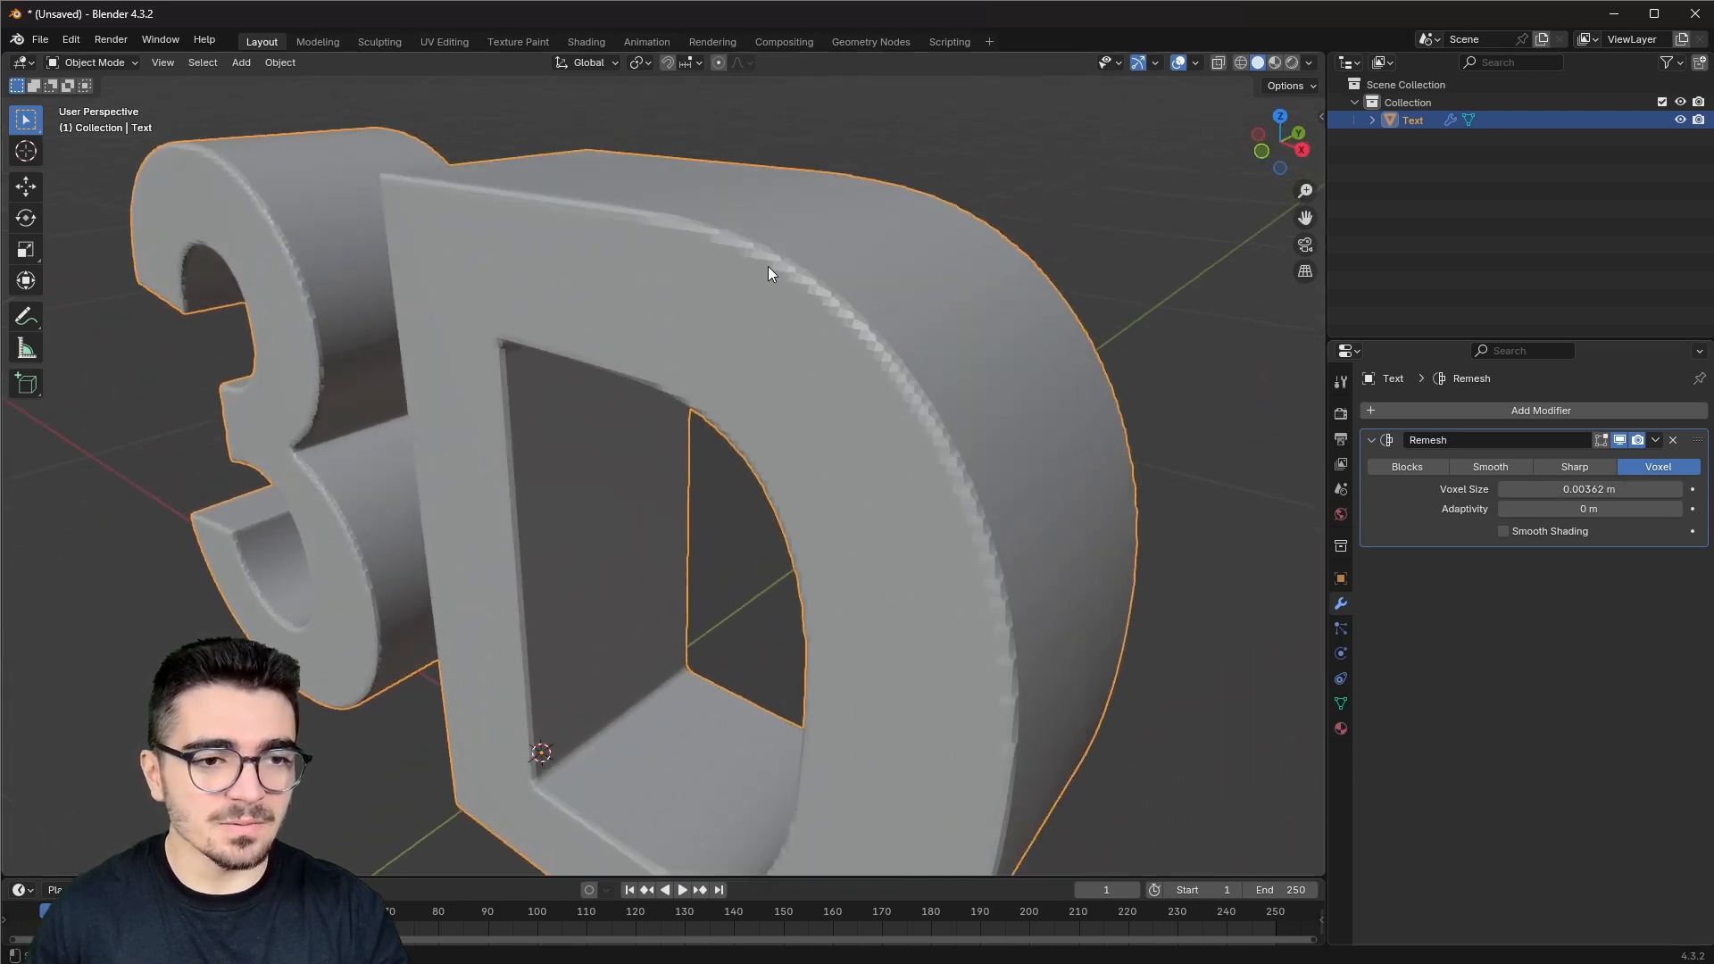
middle_drag(837, 319, 702, 366)
scroll(702, 366, down, 3)
middle_drag(657, 475, 859, 498)
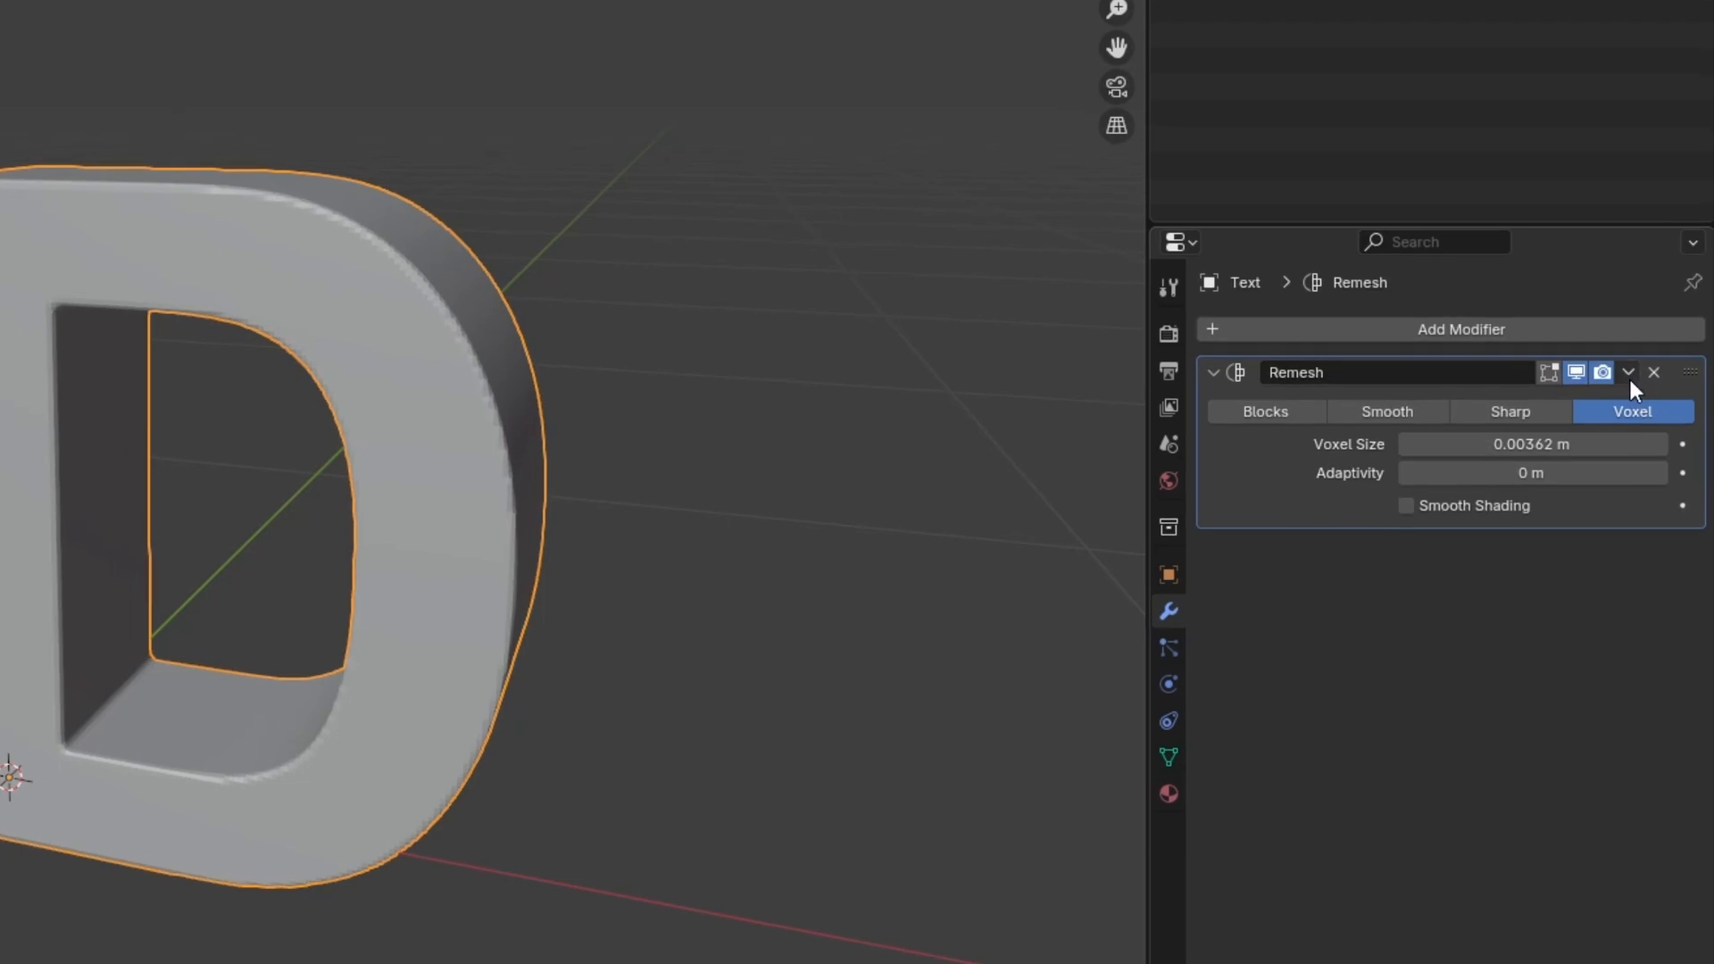
click(1628, 373)
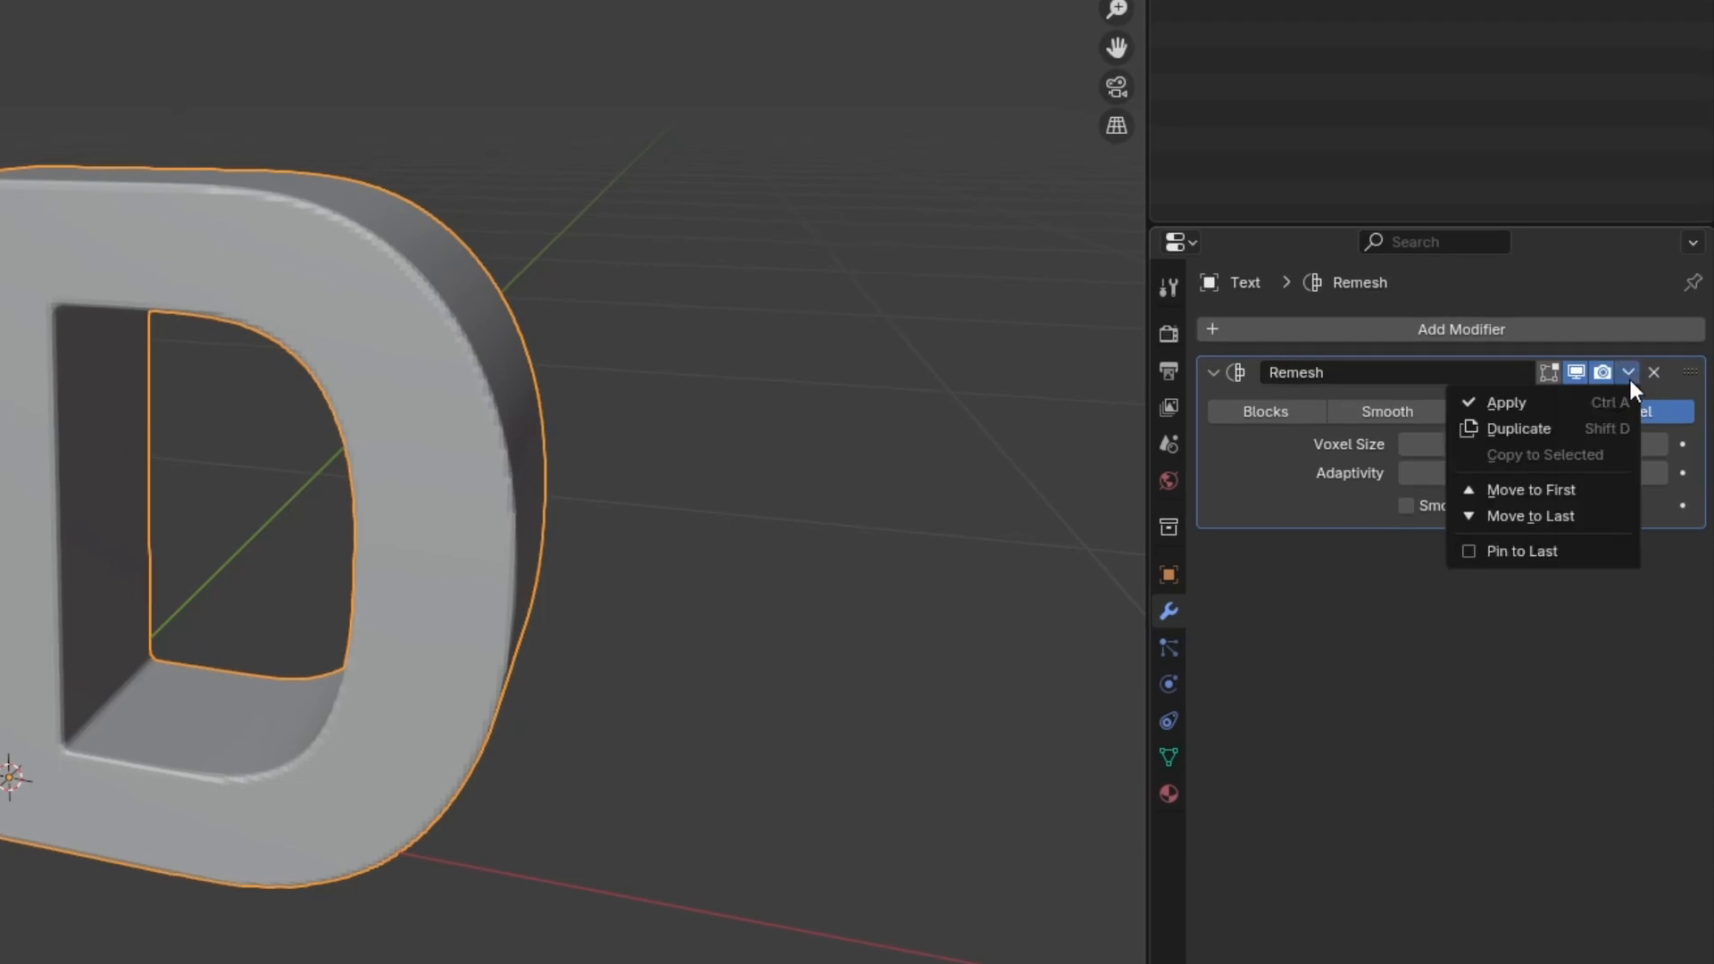
click(1522, 402)
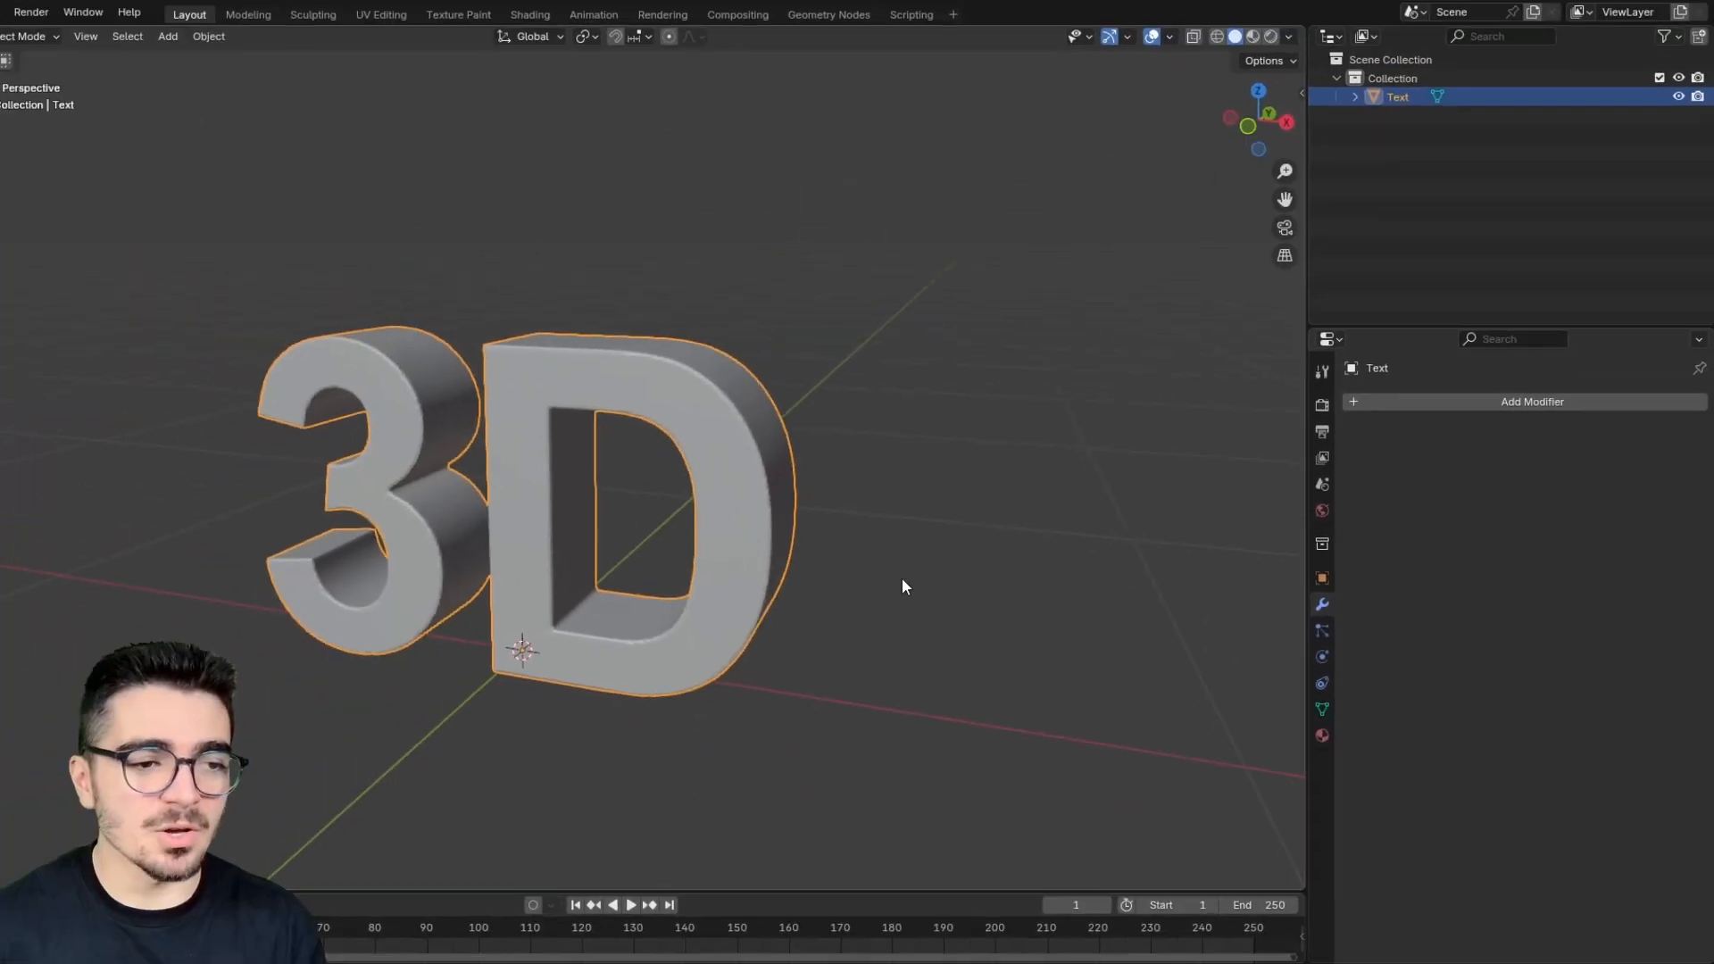
Step: Switch the remeshed text to Edit Mode and examine its new topology across both letters
shift+middle_drag(625, 613, 966, 345)
click(98, 63)
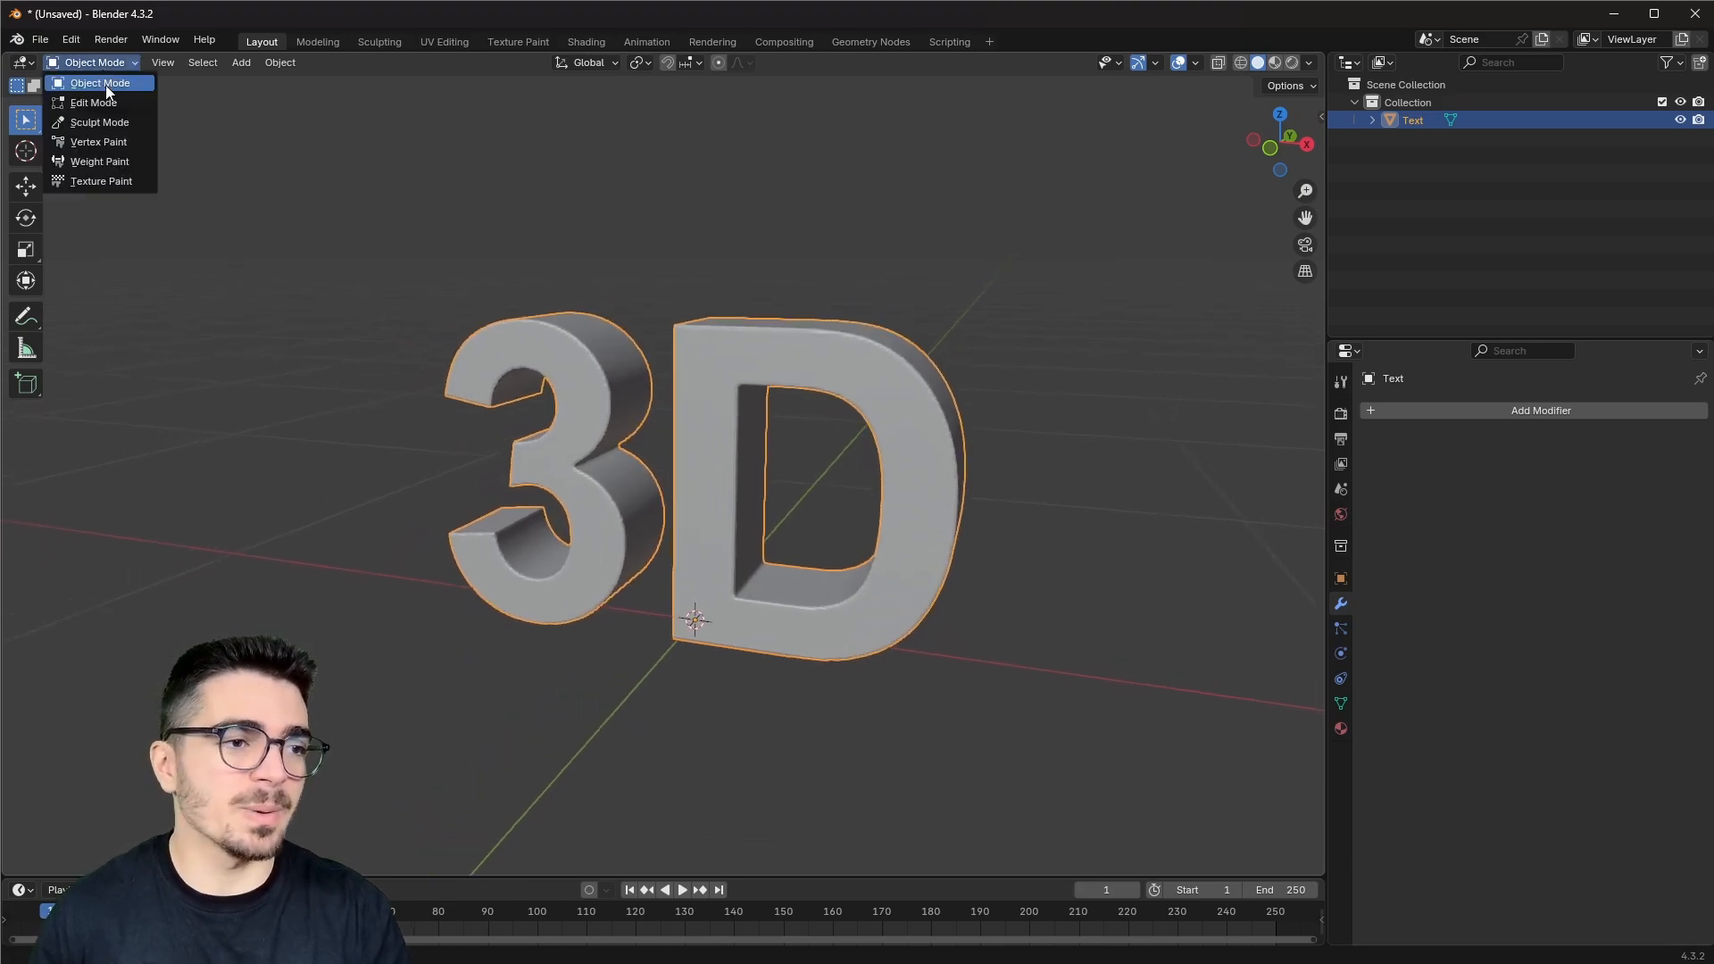
click(93, 103)
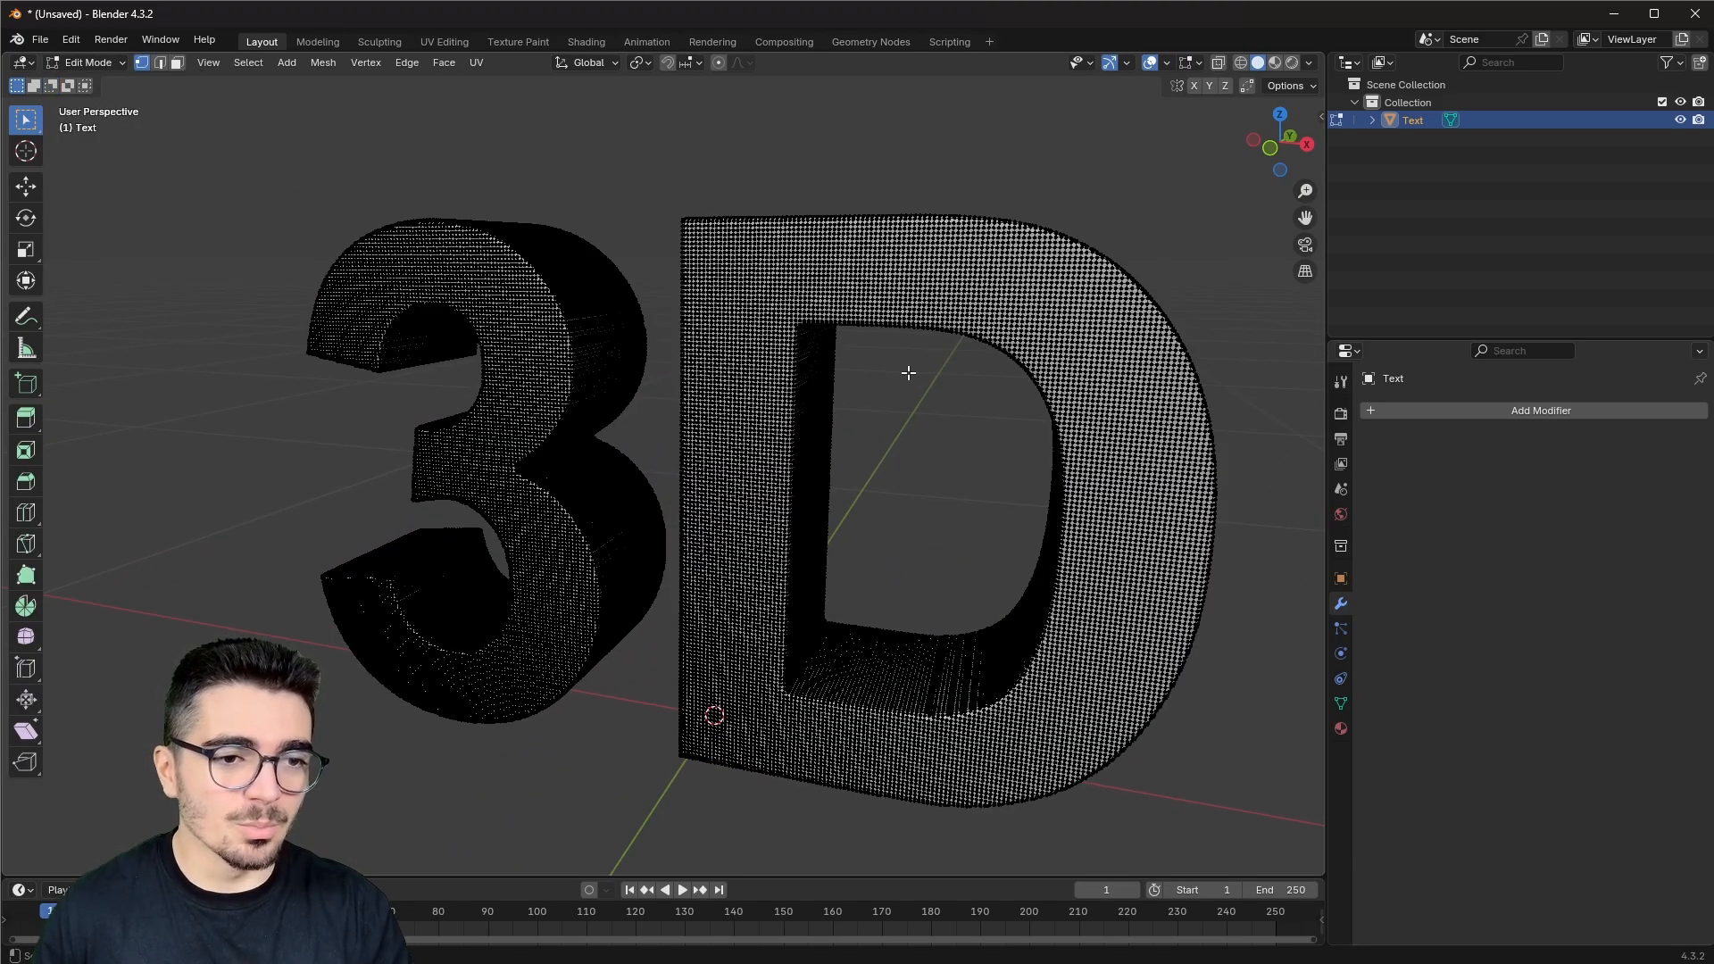
middle_drag(509, 322, 662, 337)
scroll(662, 337, up, 6)
shift+middle_drag(422, 428, 691, 359)
scroll(872, 452, down, 5)
middle_drag(872, 452, 762, 455)
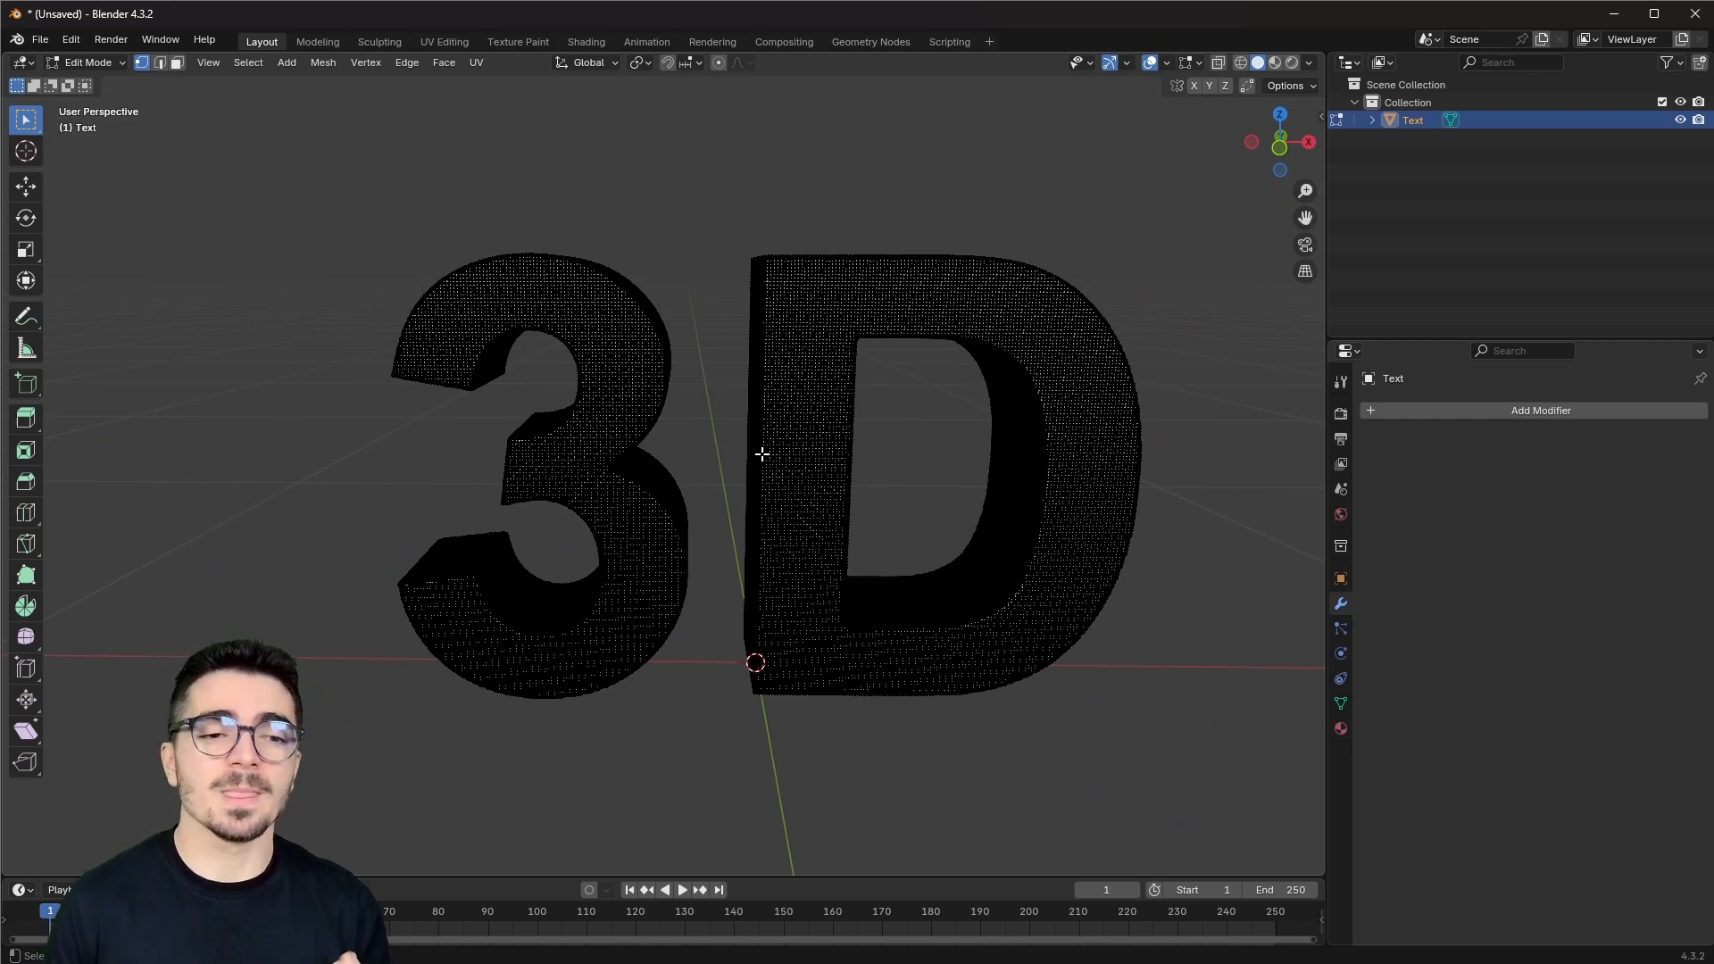
middle_drag(761, 453, 744, 419)
Step: Return to Object Mode and inspect the edges and surfaces of the remeshed letters
click(93, 62)
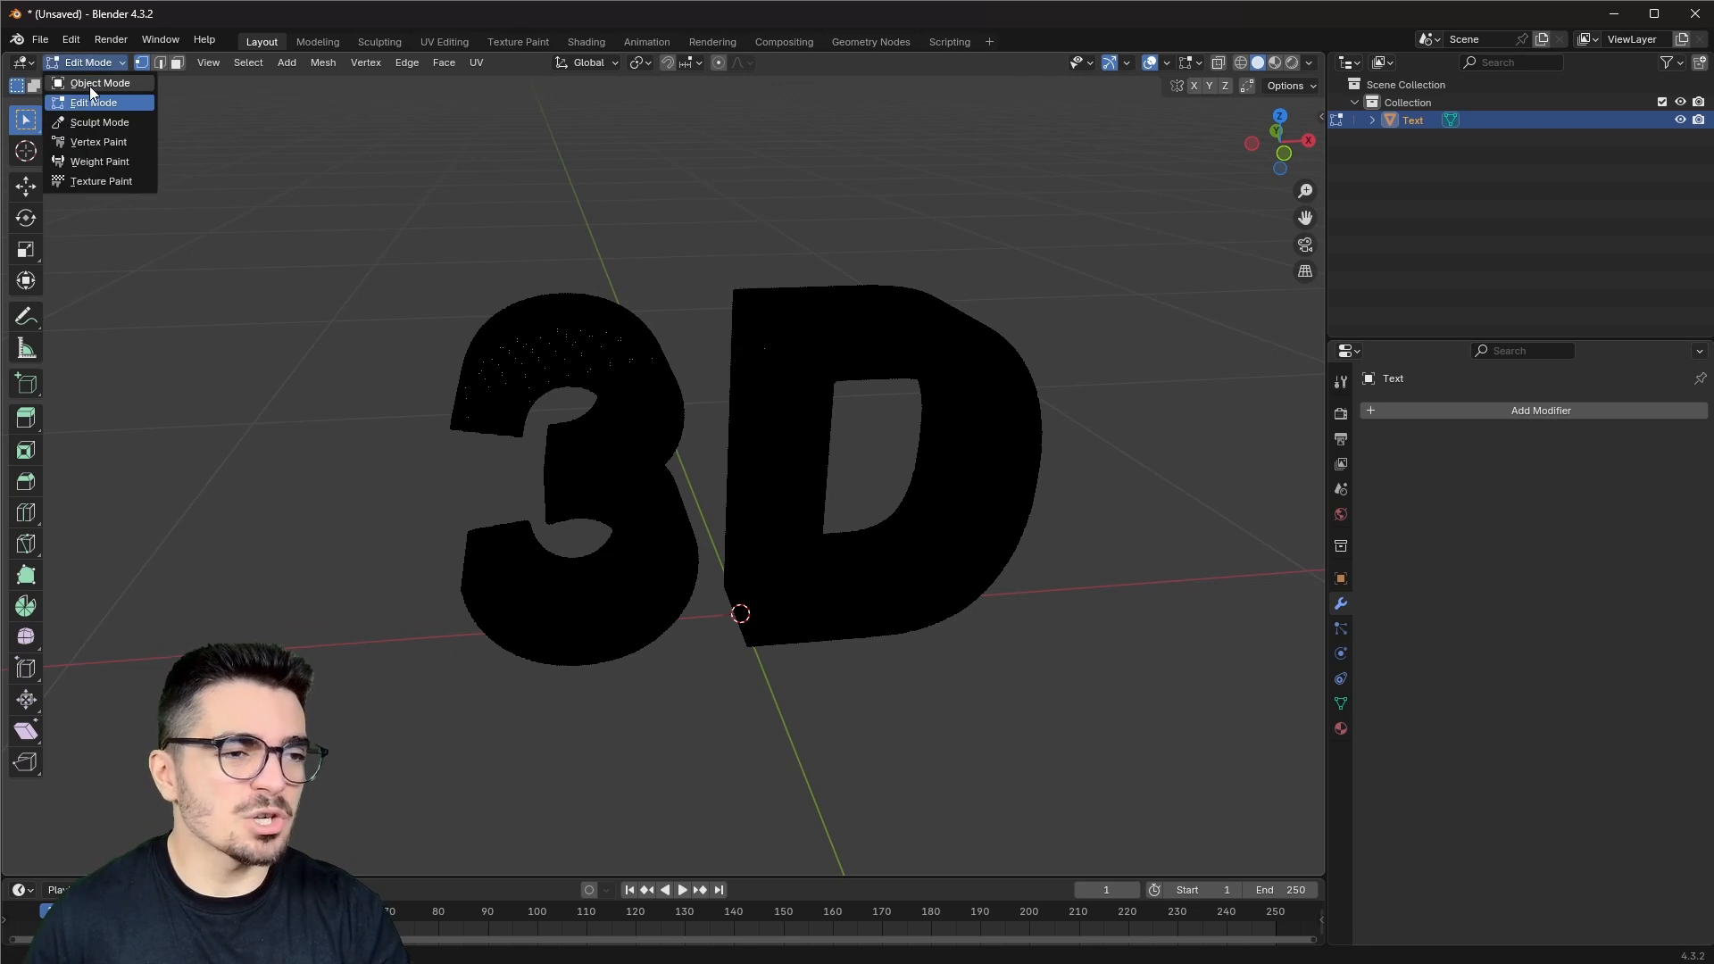
click(88, 83)
middle_drag(563, 228, 828, 415)
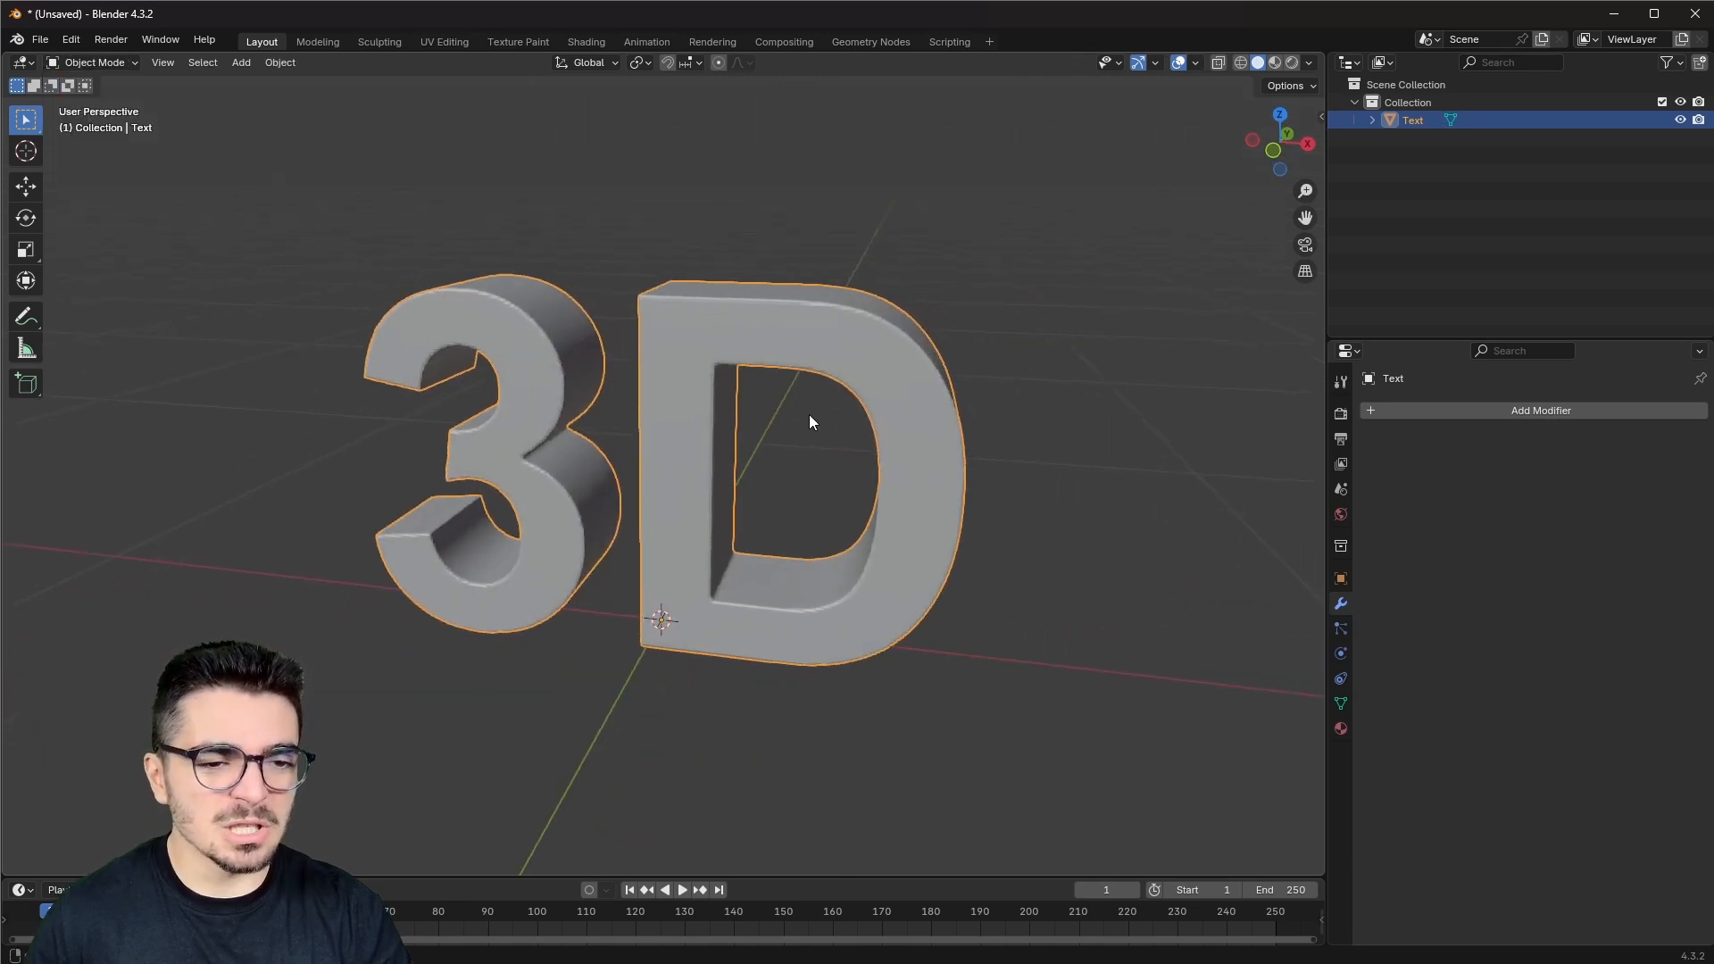
scroll(741, 446, up, 3)
middle_drag(534, 208, 500, 270)
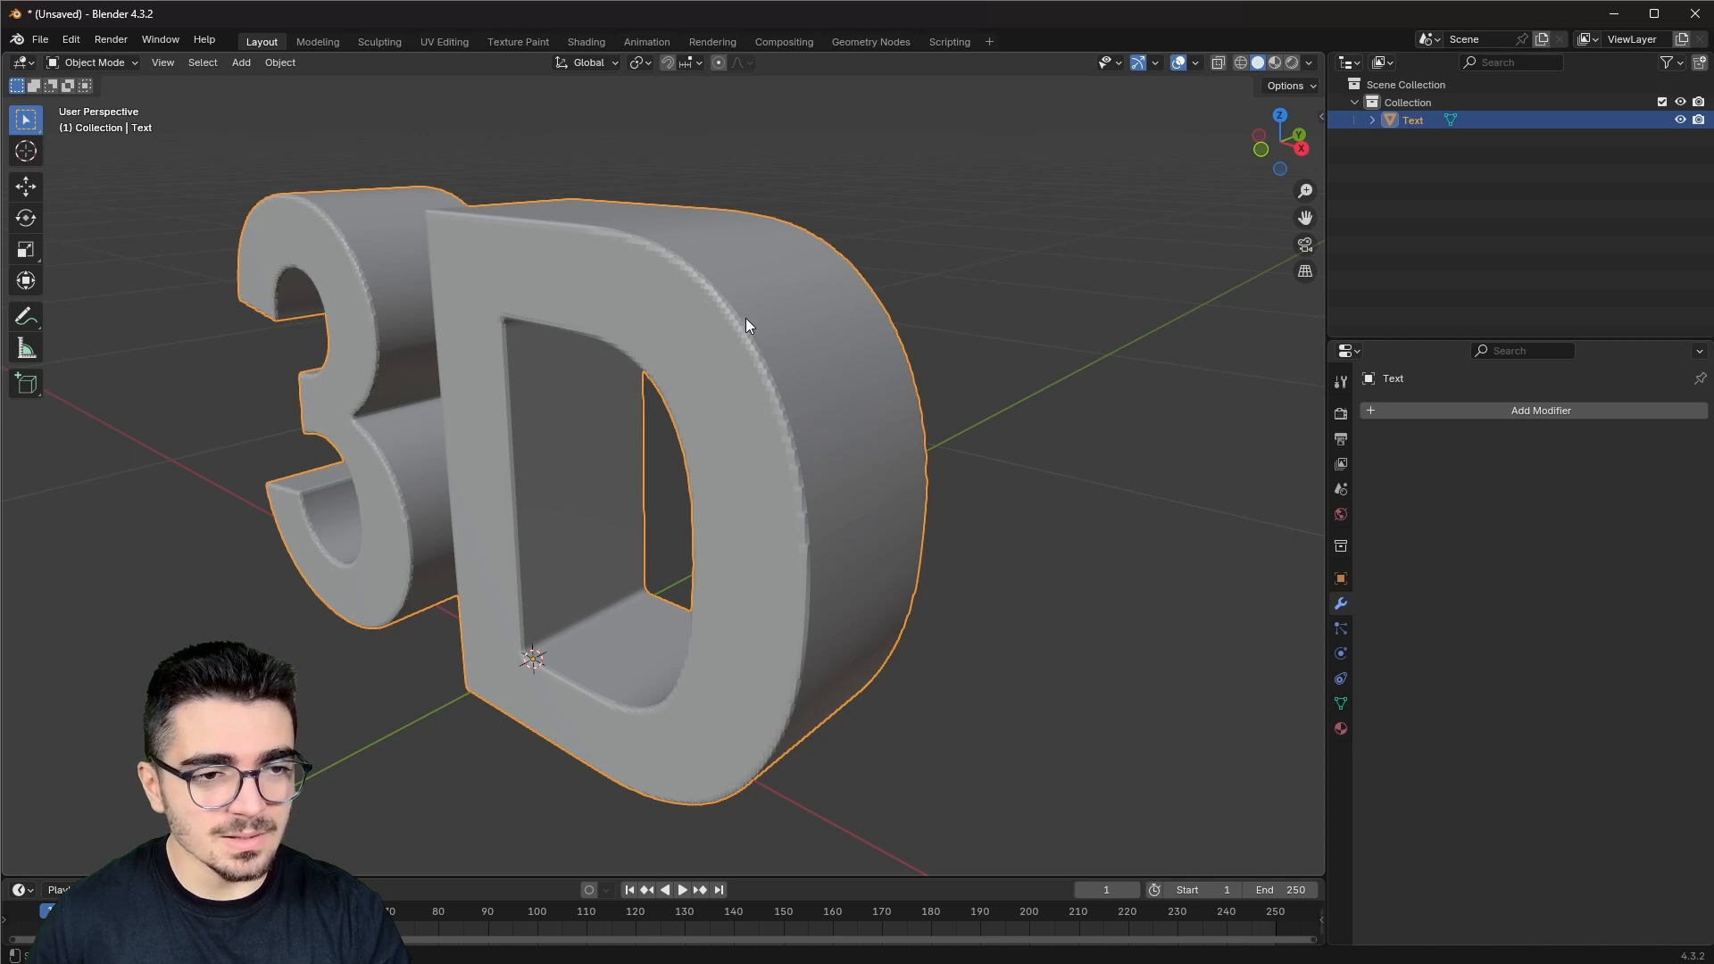
middle_drag(803, 512, 646, 224)
middle_drag(629, 556, 671, 616)
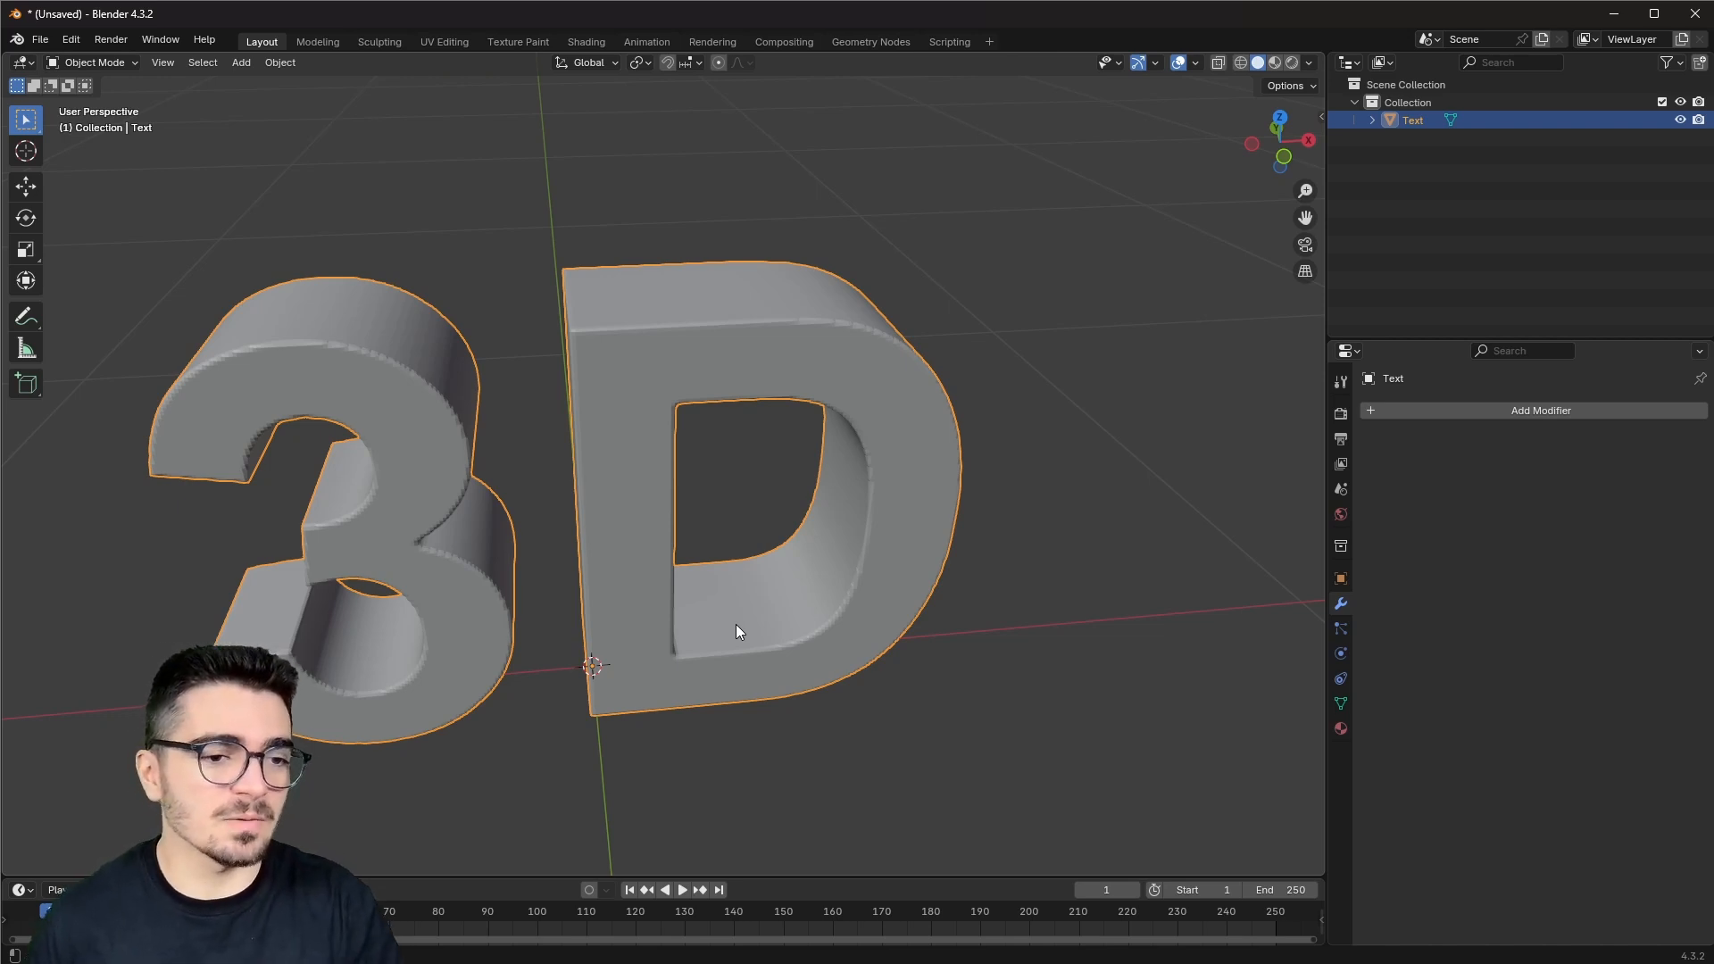
Step: Switch the remeshed text to Sculpt Mode
scroll(752, 420, down, 3)
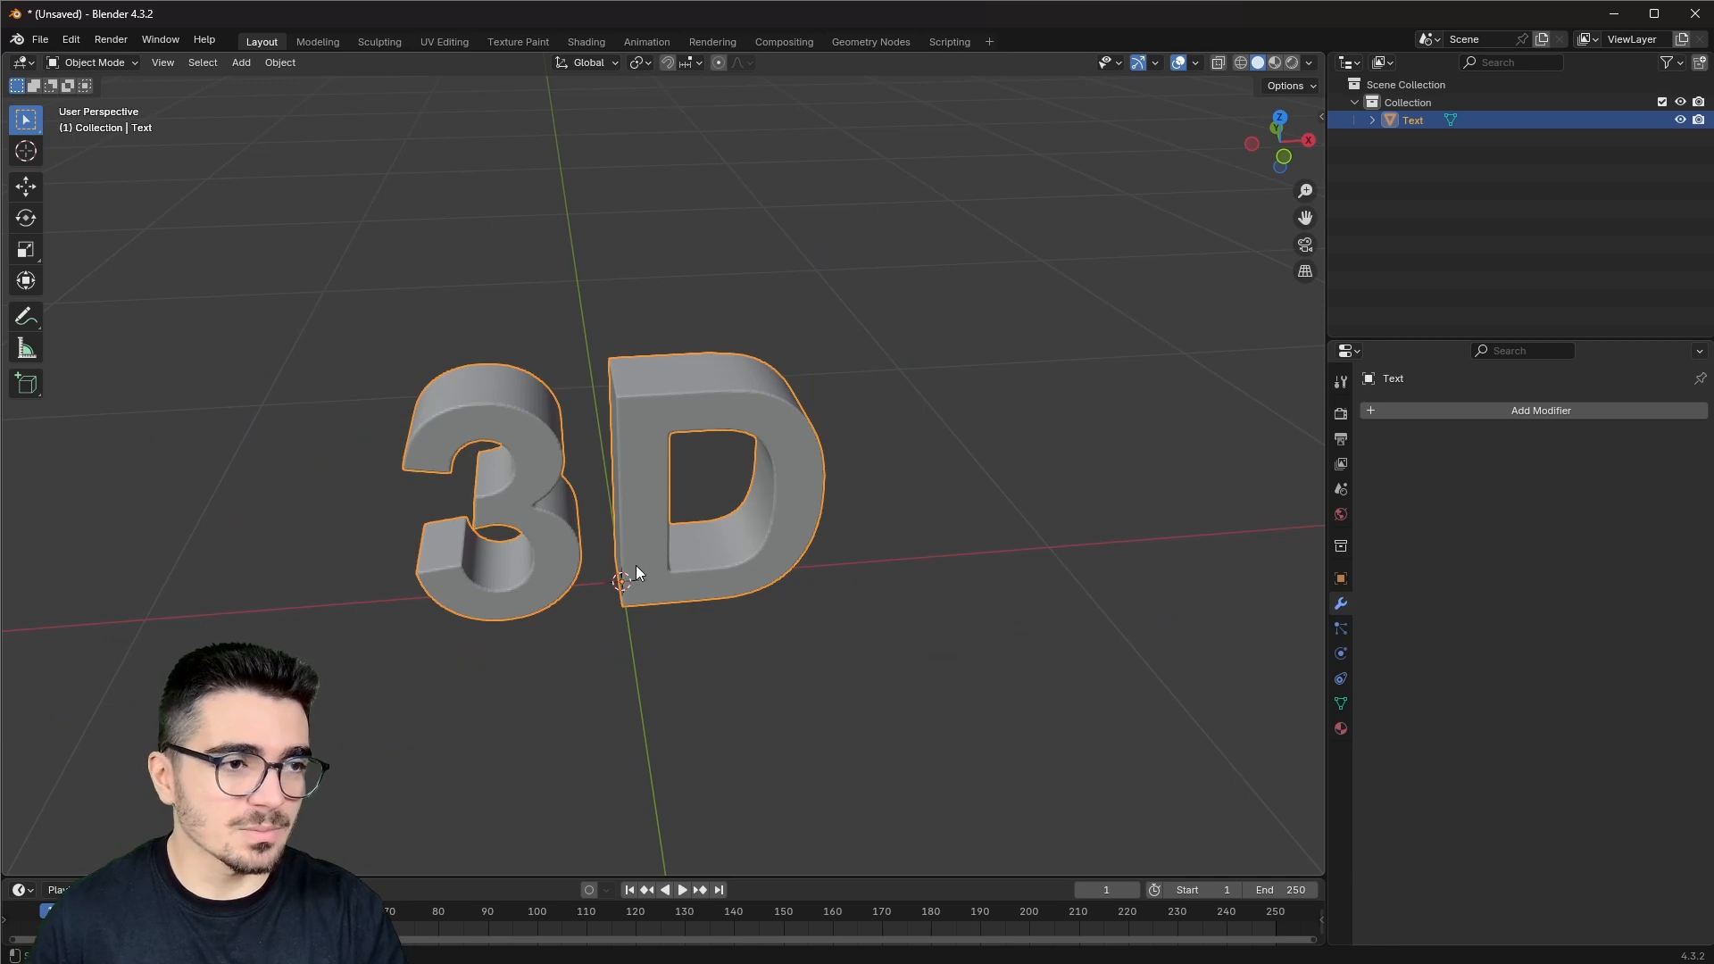
shift+middle_drag(630, 570, 700, 533)
scroll(702, 533, up, 1)
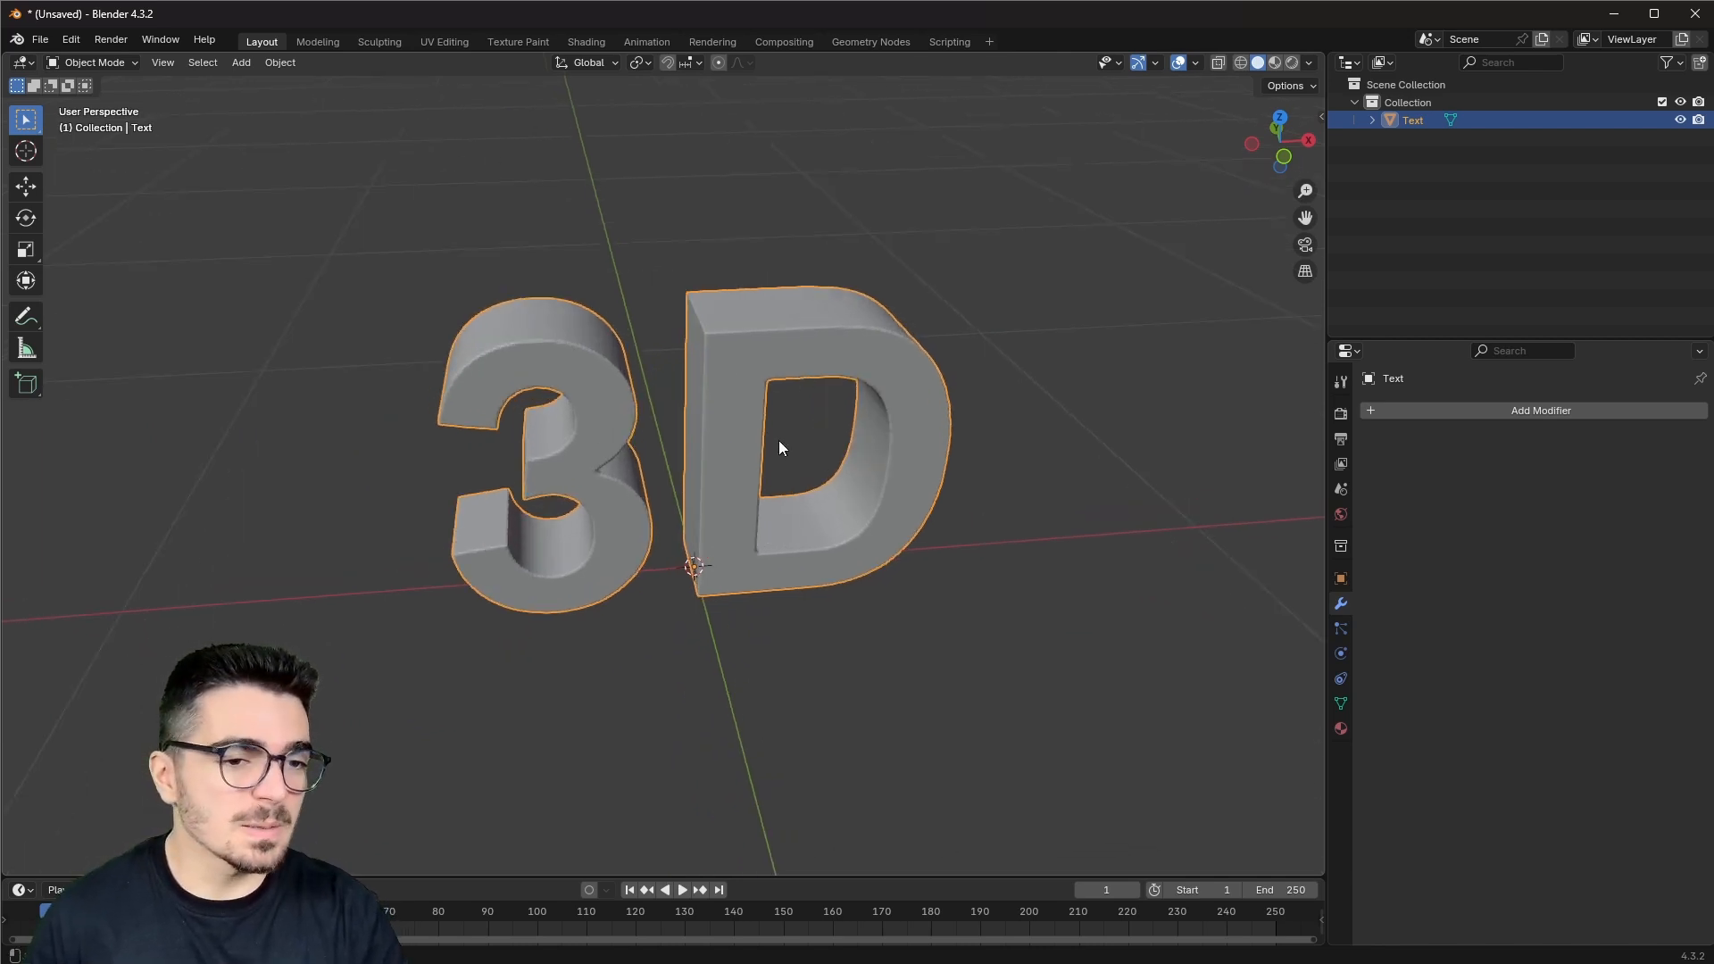
click(111, 64)
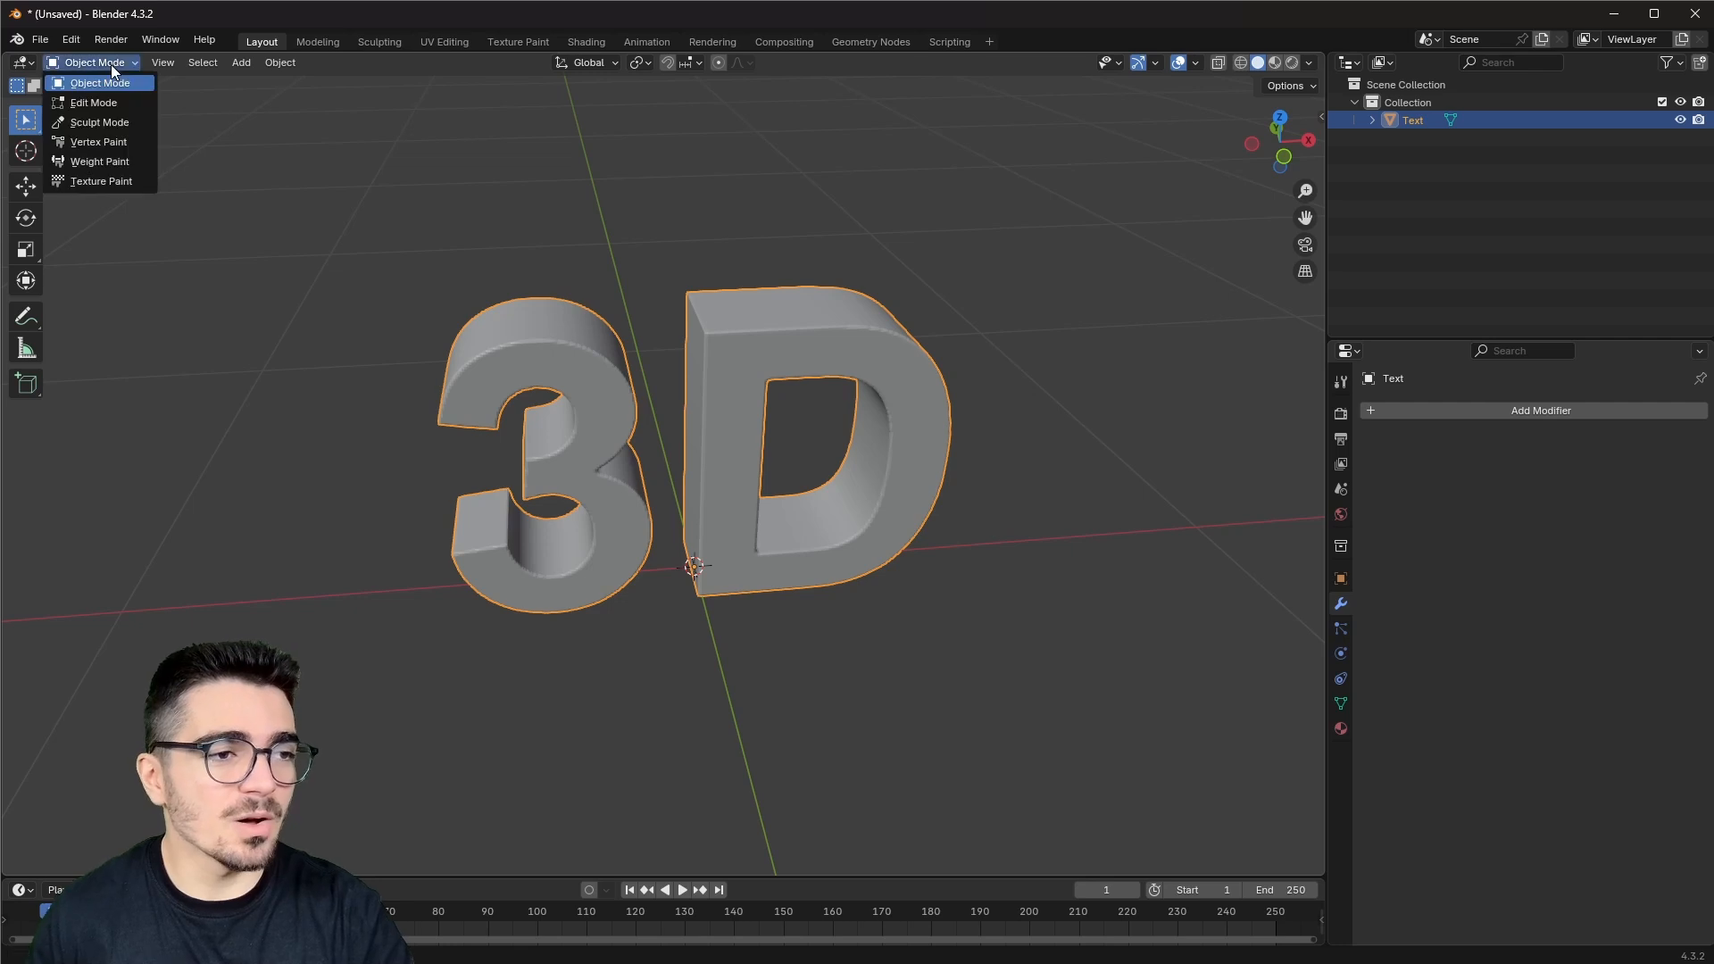
click(93, 125)
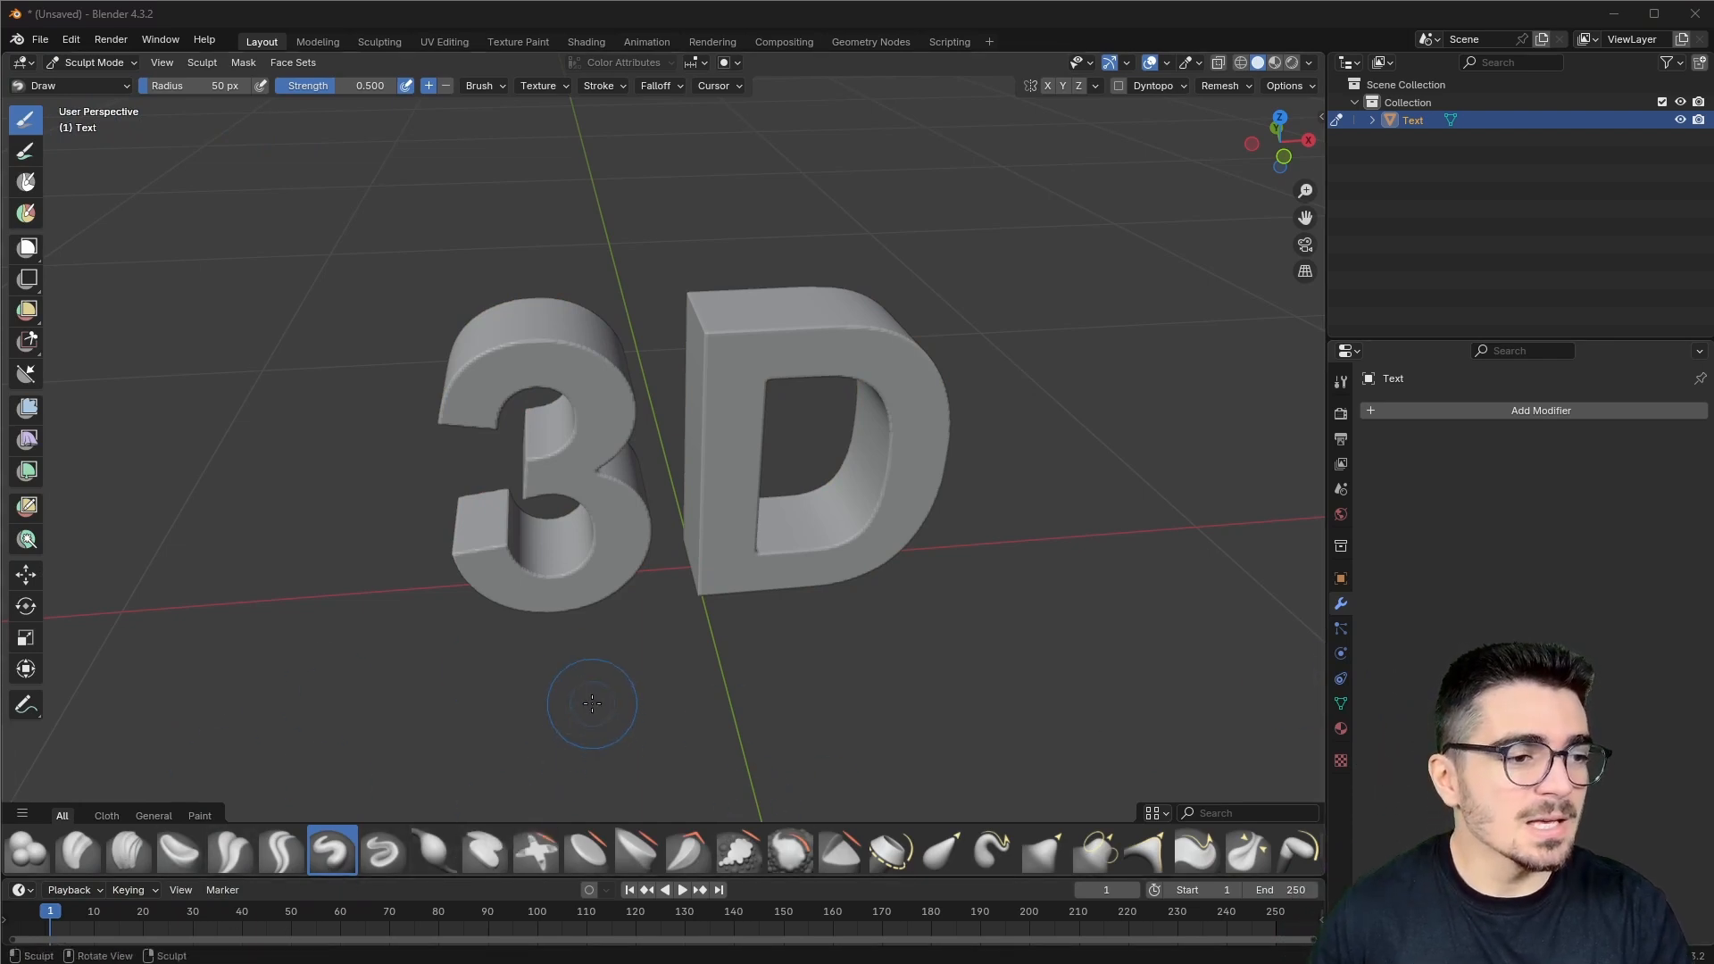
Step: Activate the Cloth Filter tool with a cloth mass of 0.1 and the Inflate filter type
scroll(517, 671, up, 2)
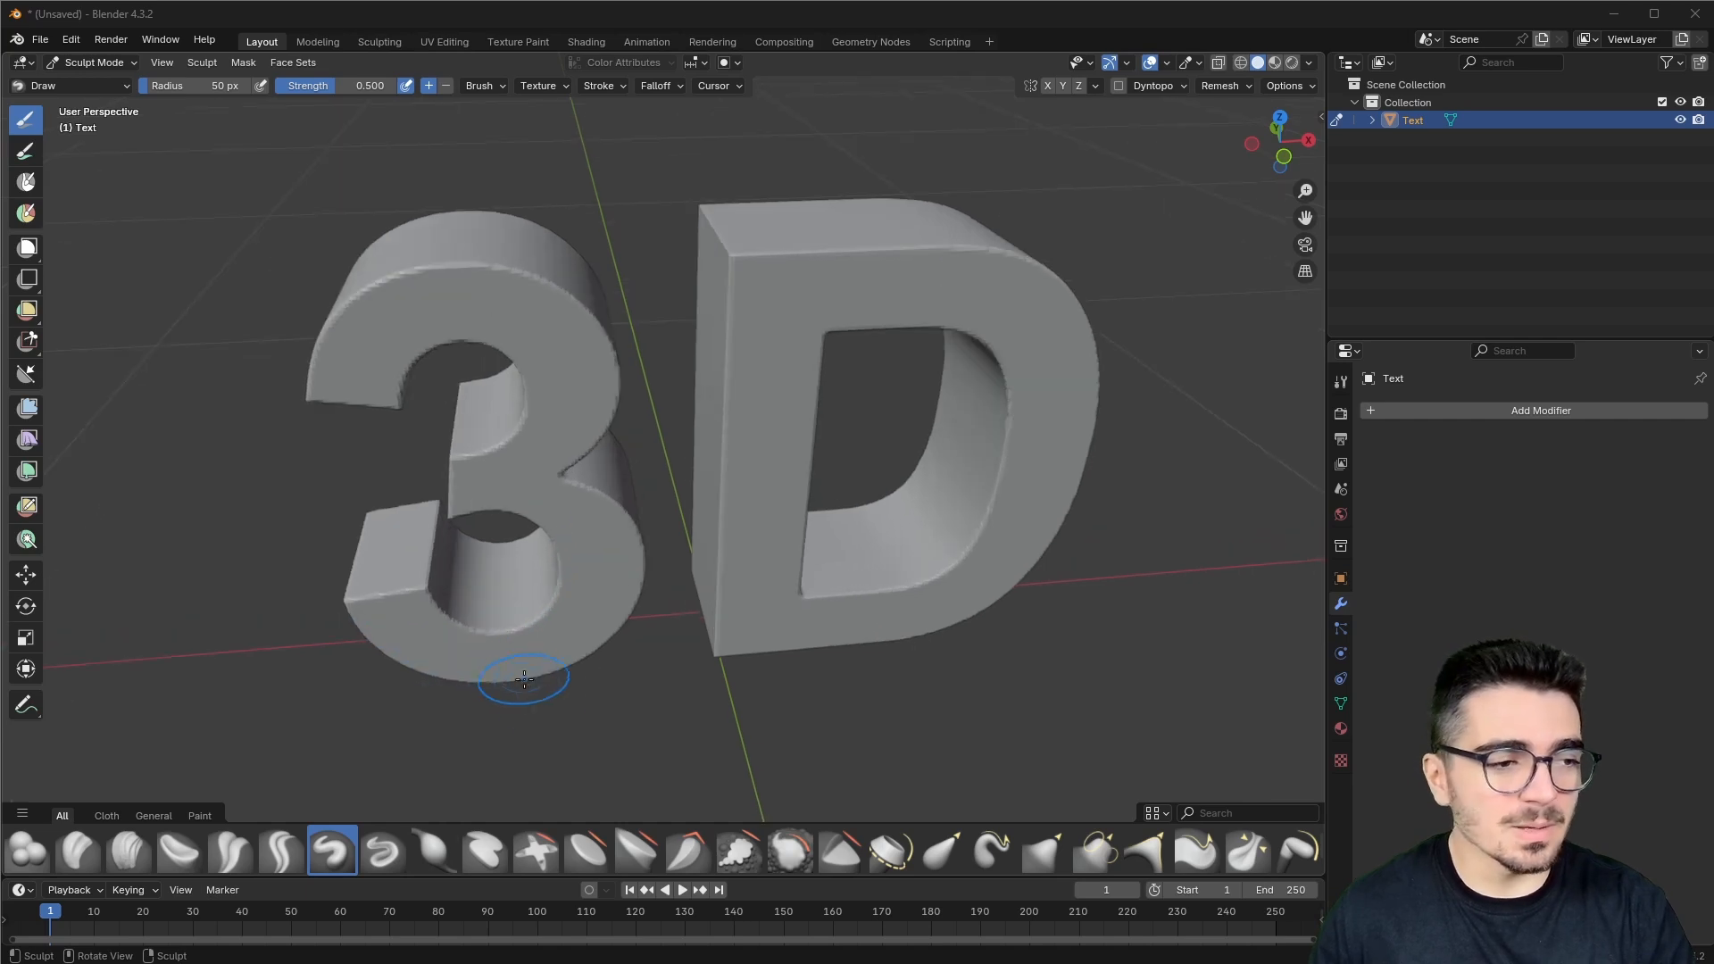
middle_drag(517, 673, 487, 645)
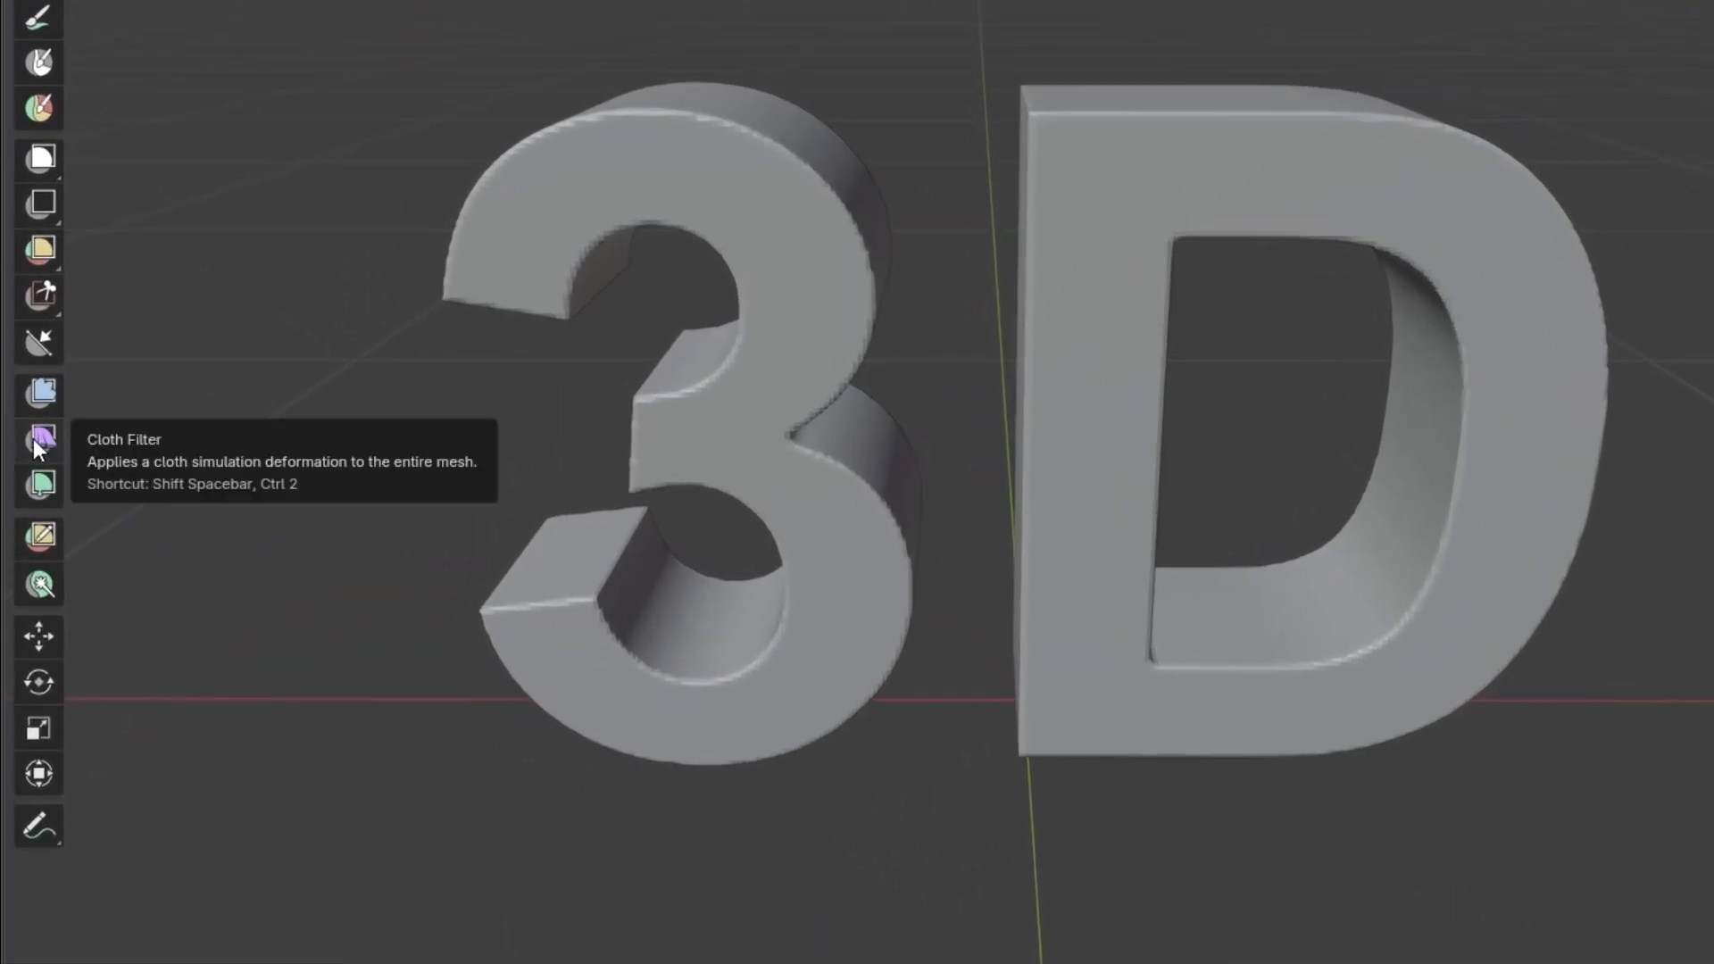
click(42, 439)
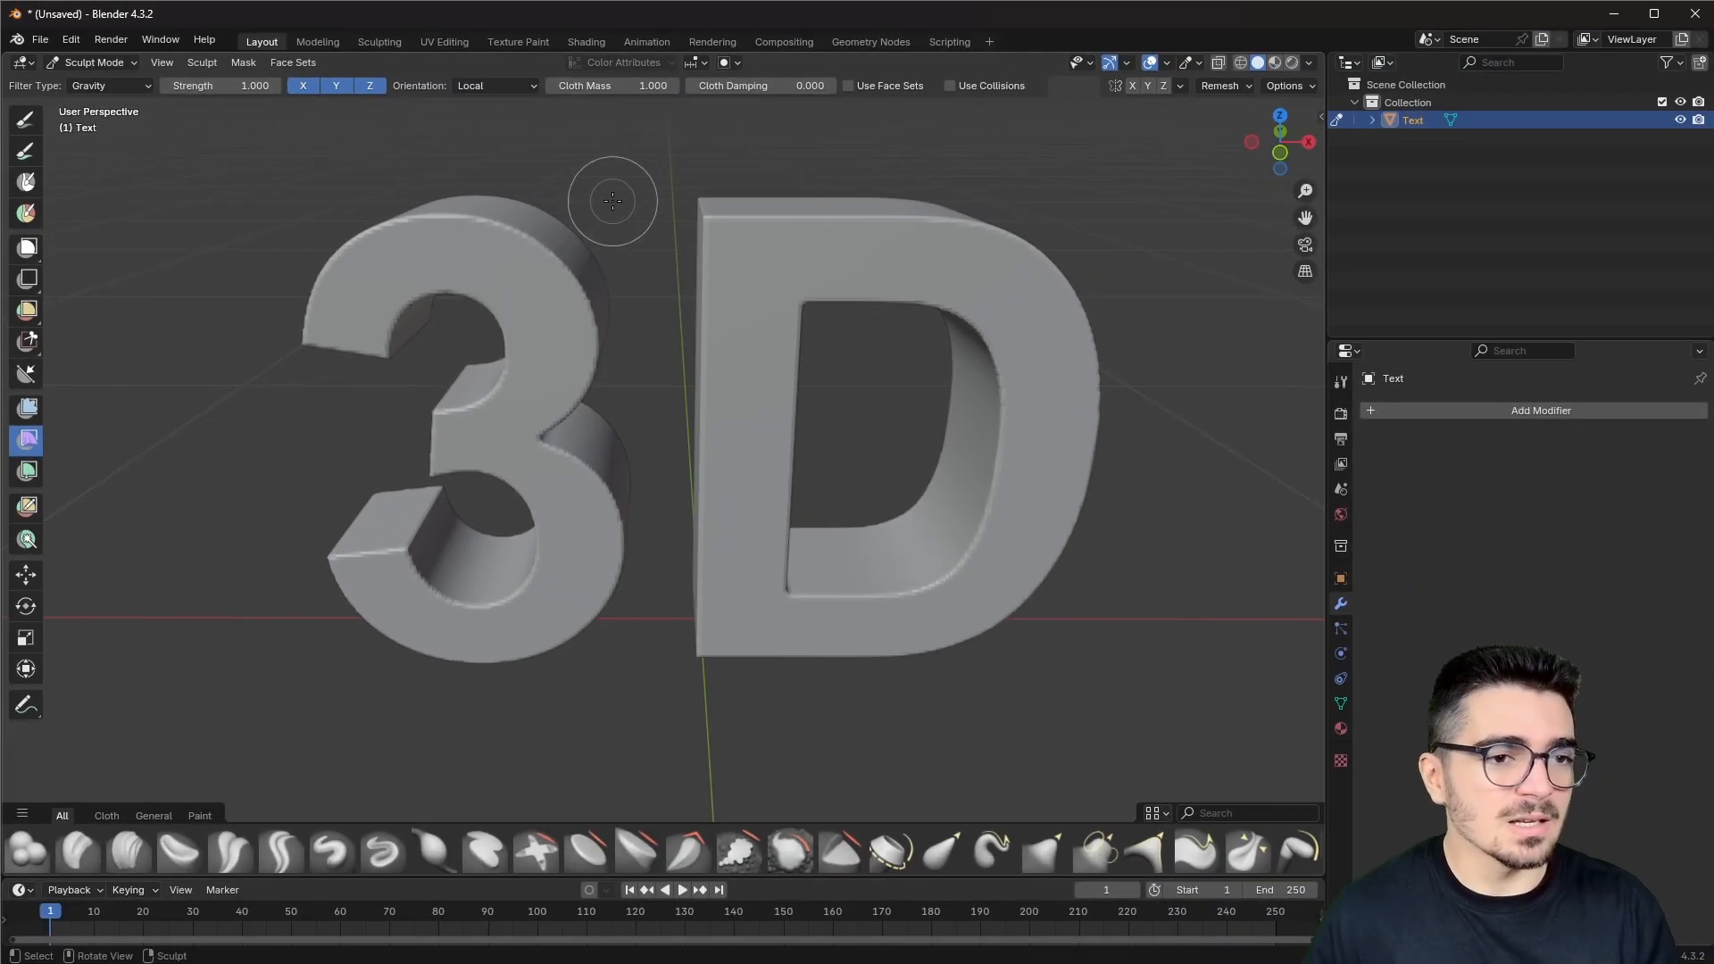
click(607, 85)
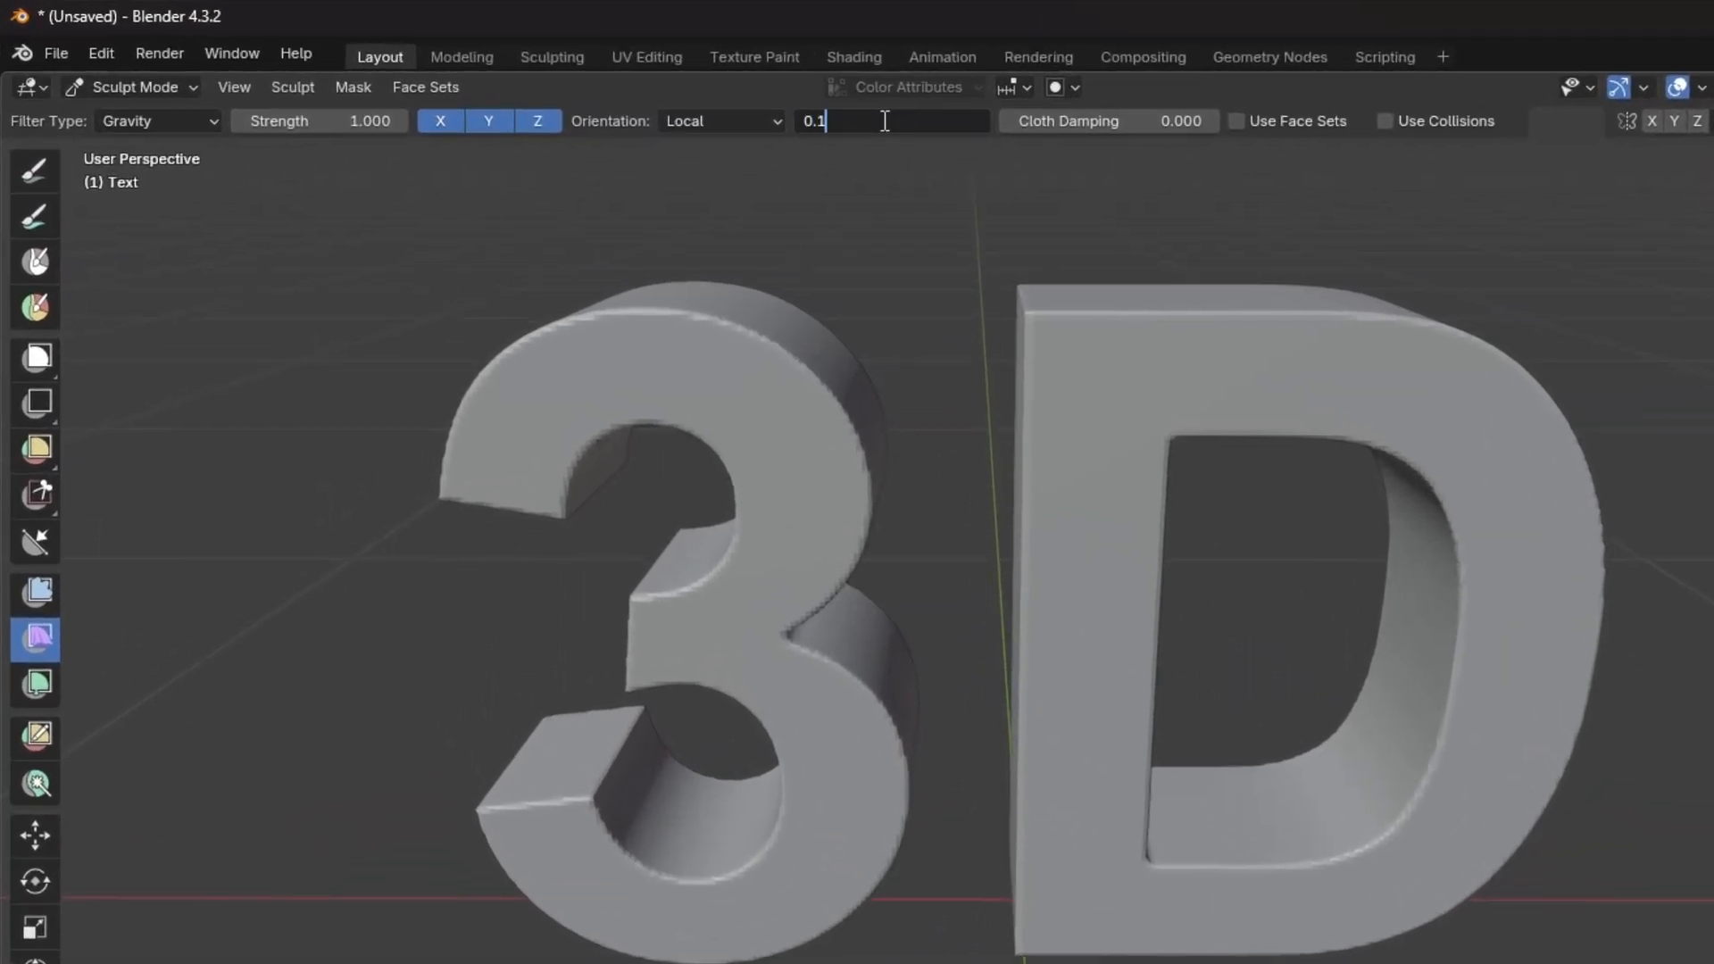
key(Return)
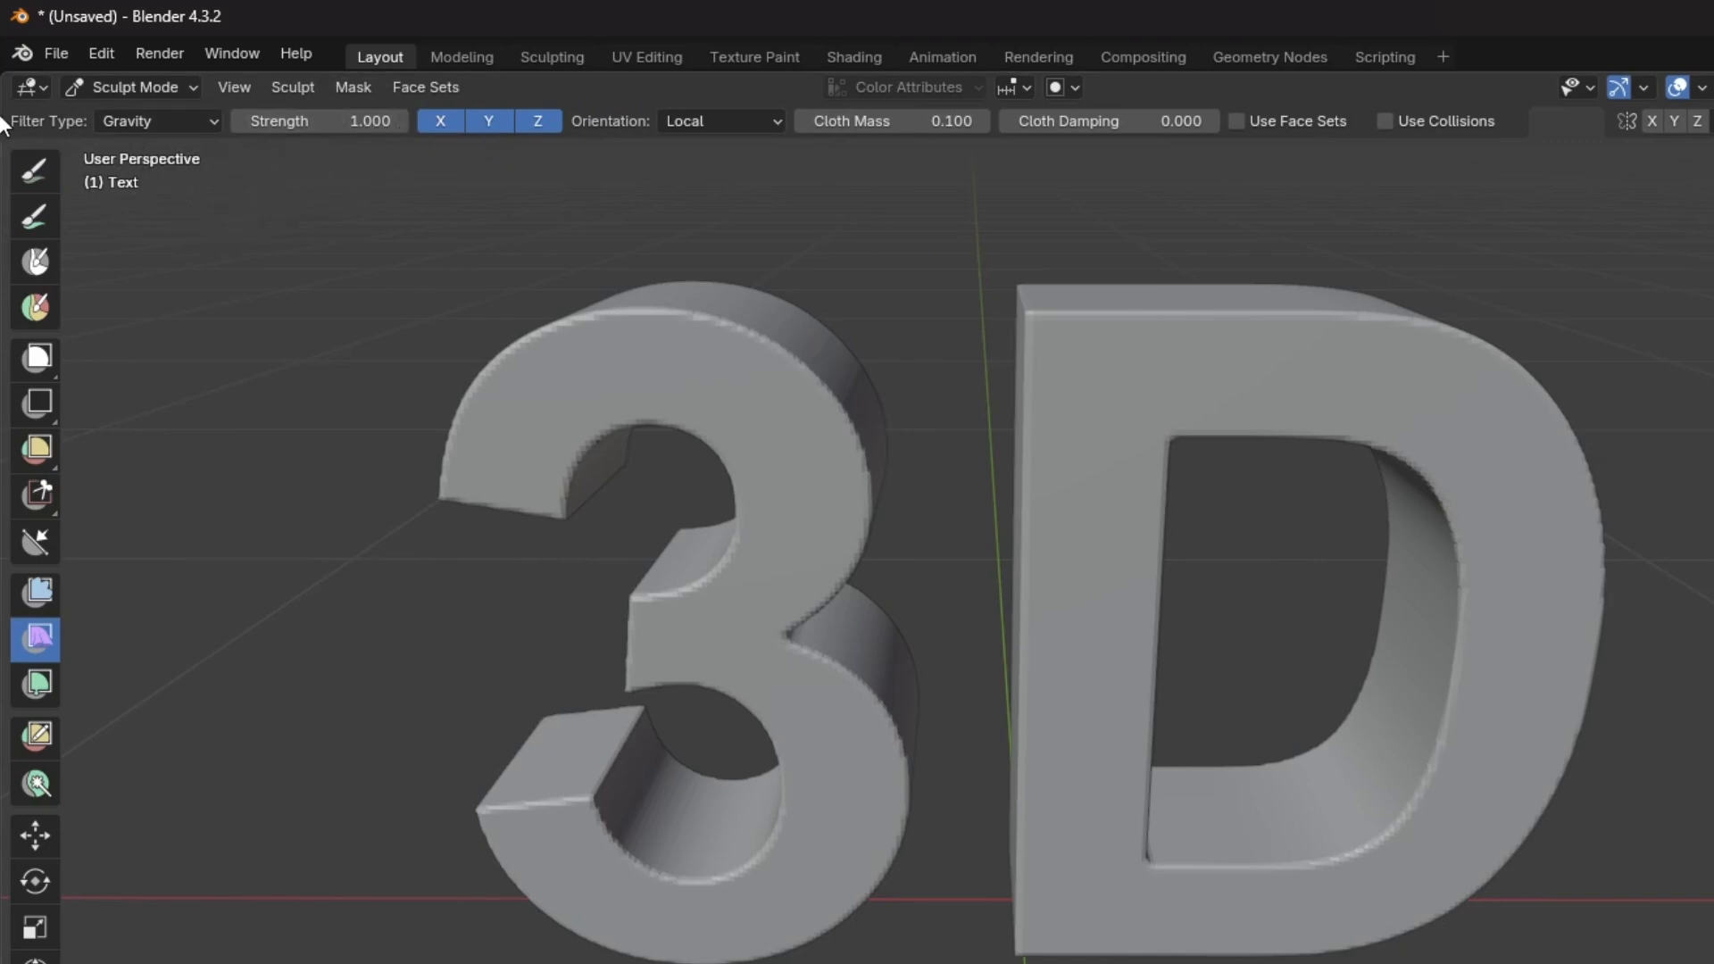
click(134, 118)
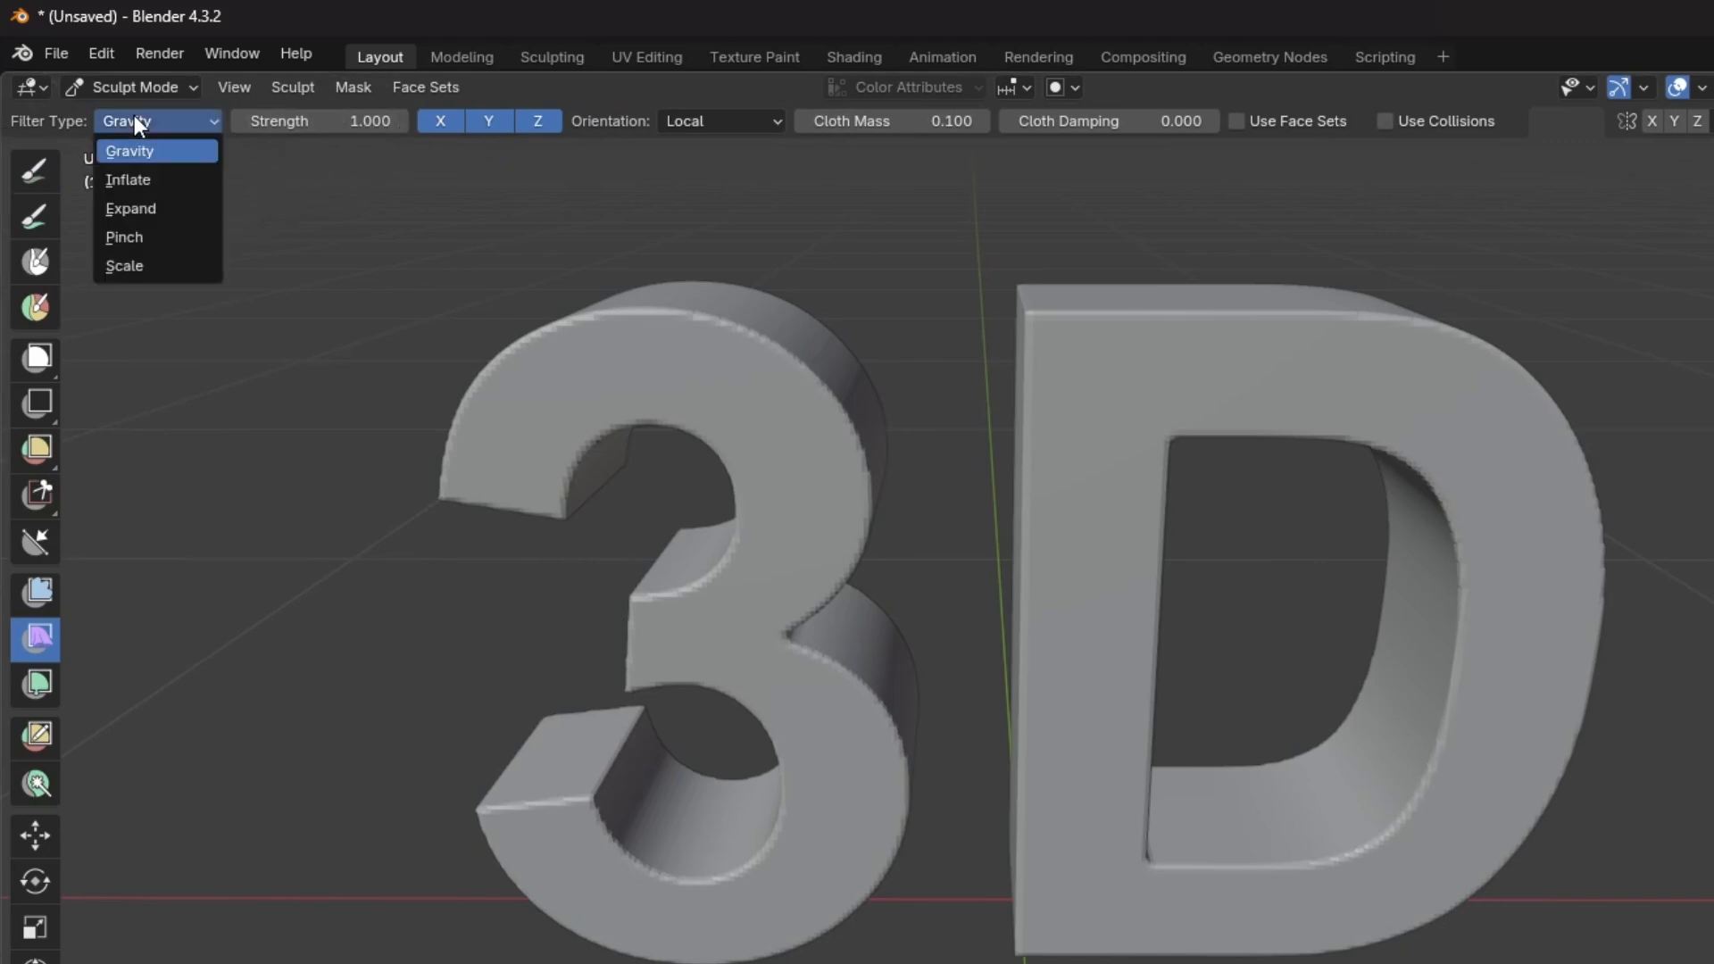
click(148, 183)
Step: Try to inflate the letters with the Cloth Filter at a cloth mass of 0.1
scroll(764, 713, up, 4)
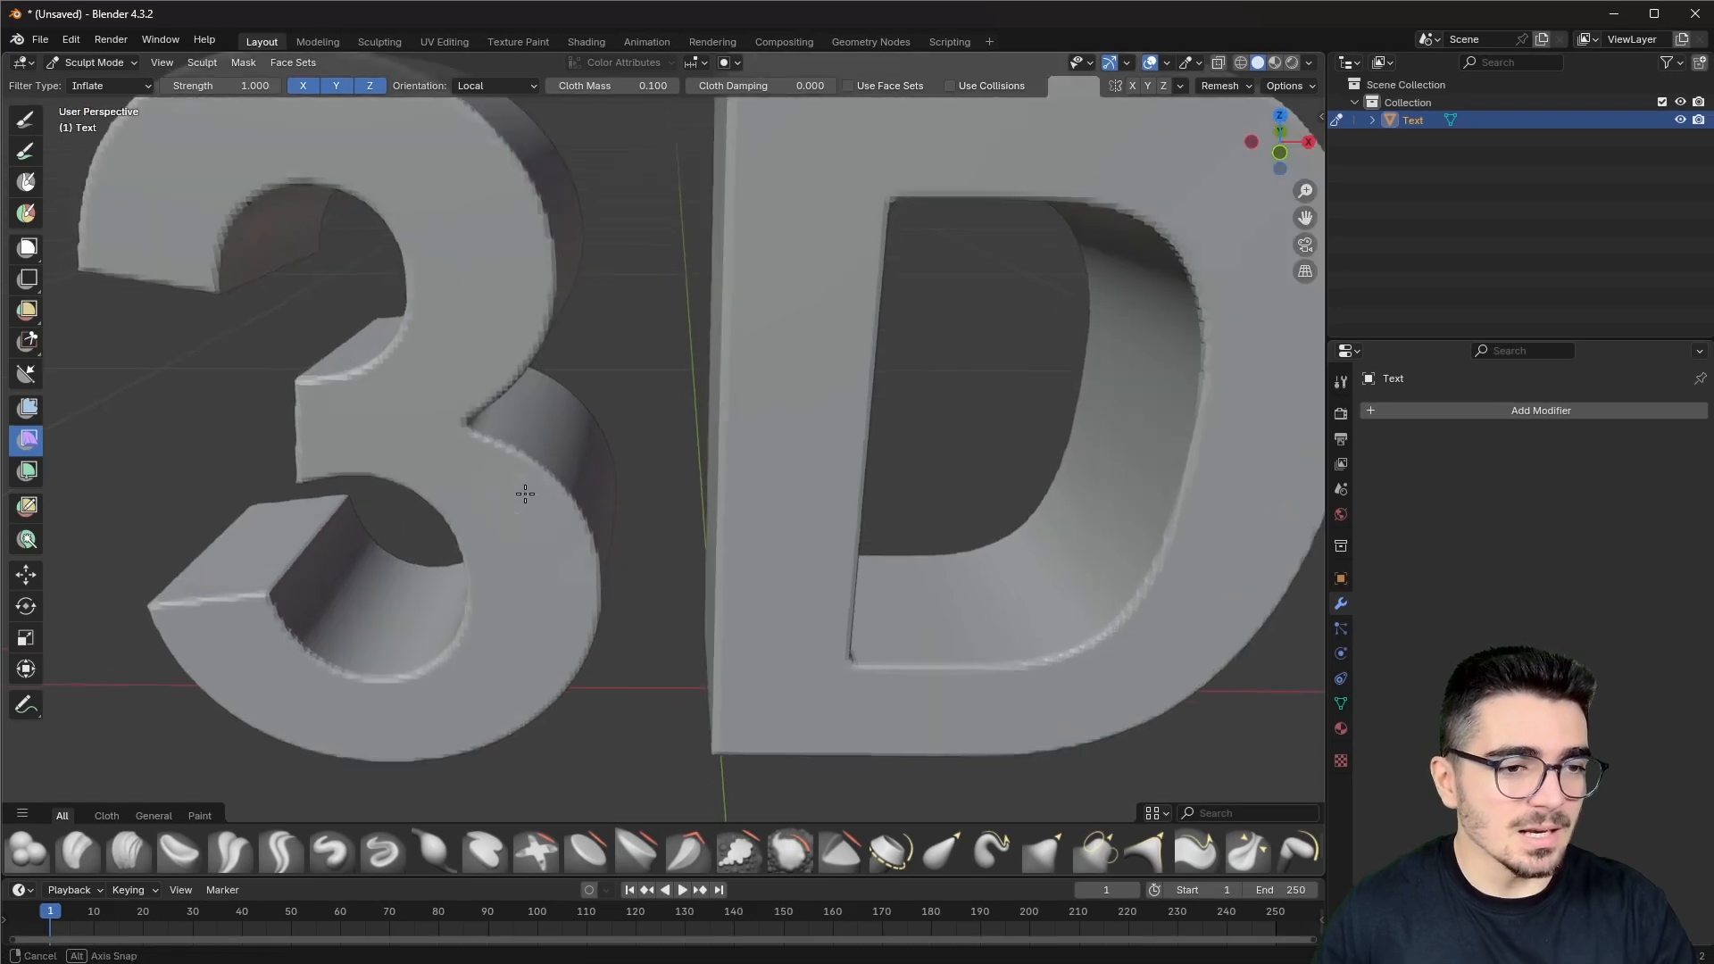
scroll(578, 399, down, 3)
scroll(574, 420, up, 2)
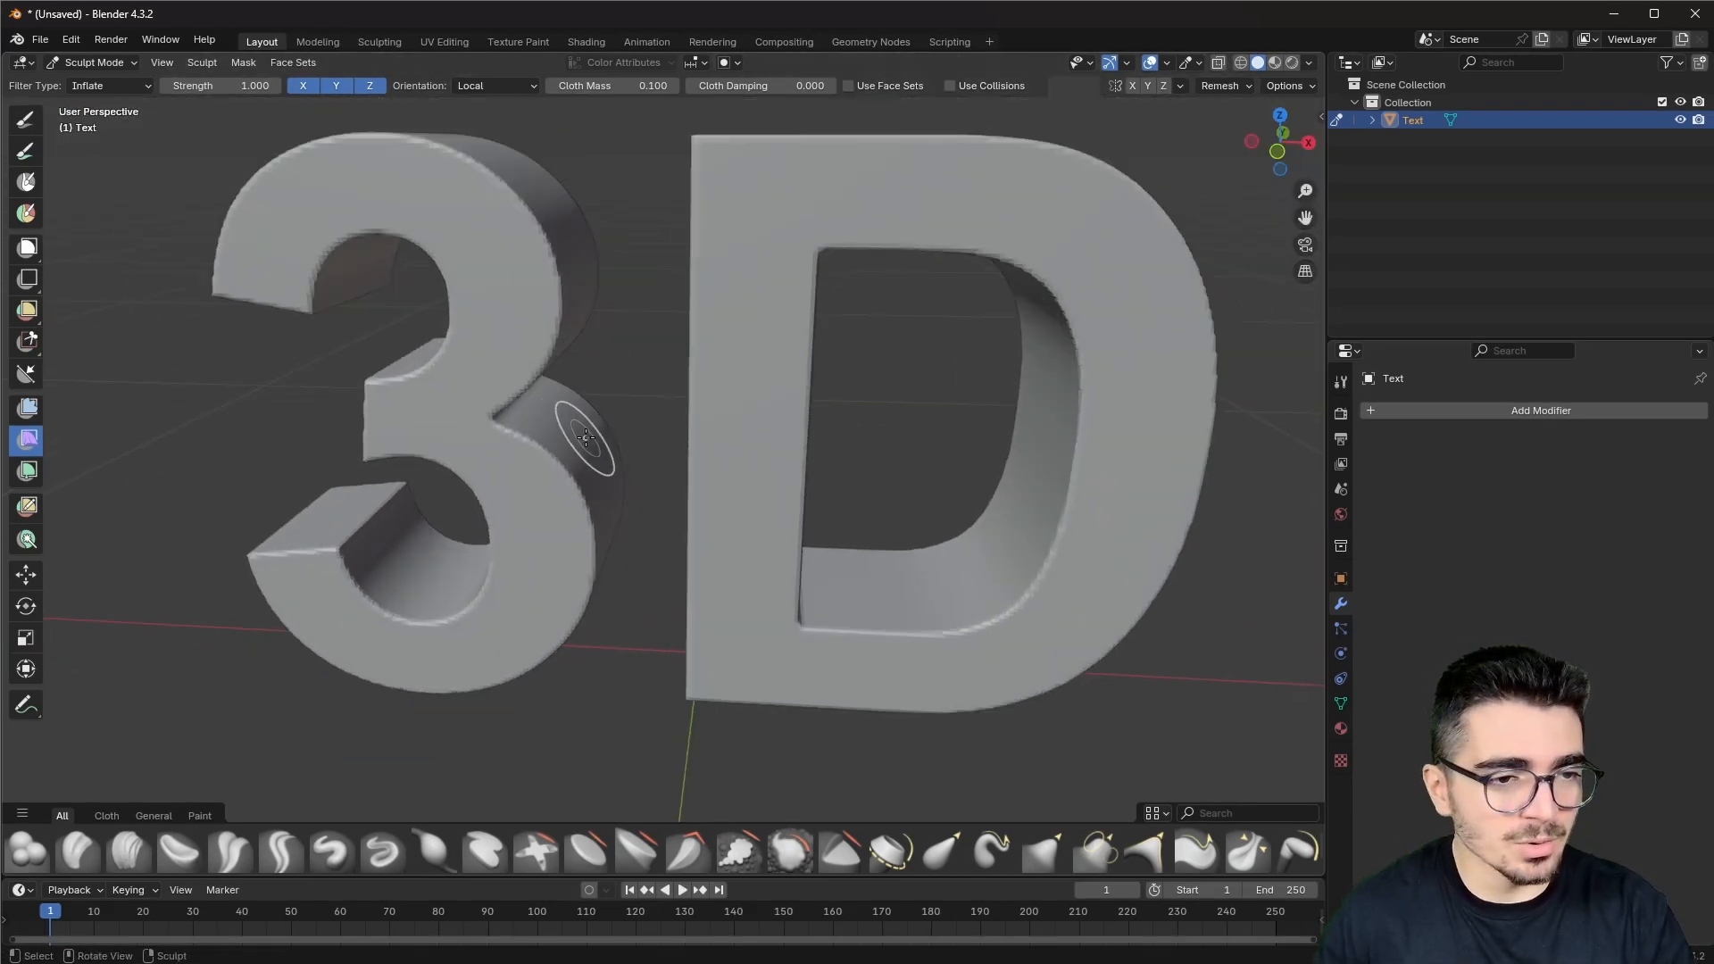
drag(586, 436, 593, 422)
middle_drag(593, 421, 800, 421)
scroll(766, 431, up, 1)
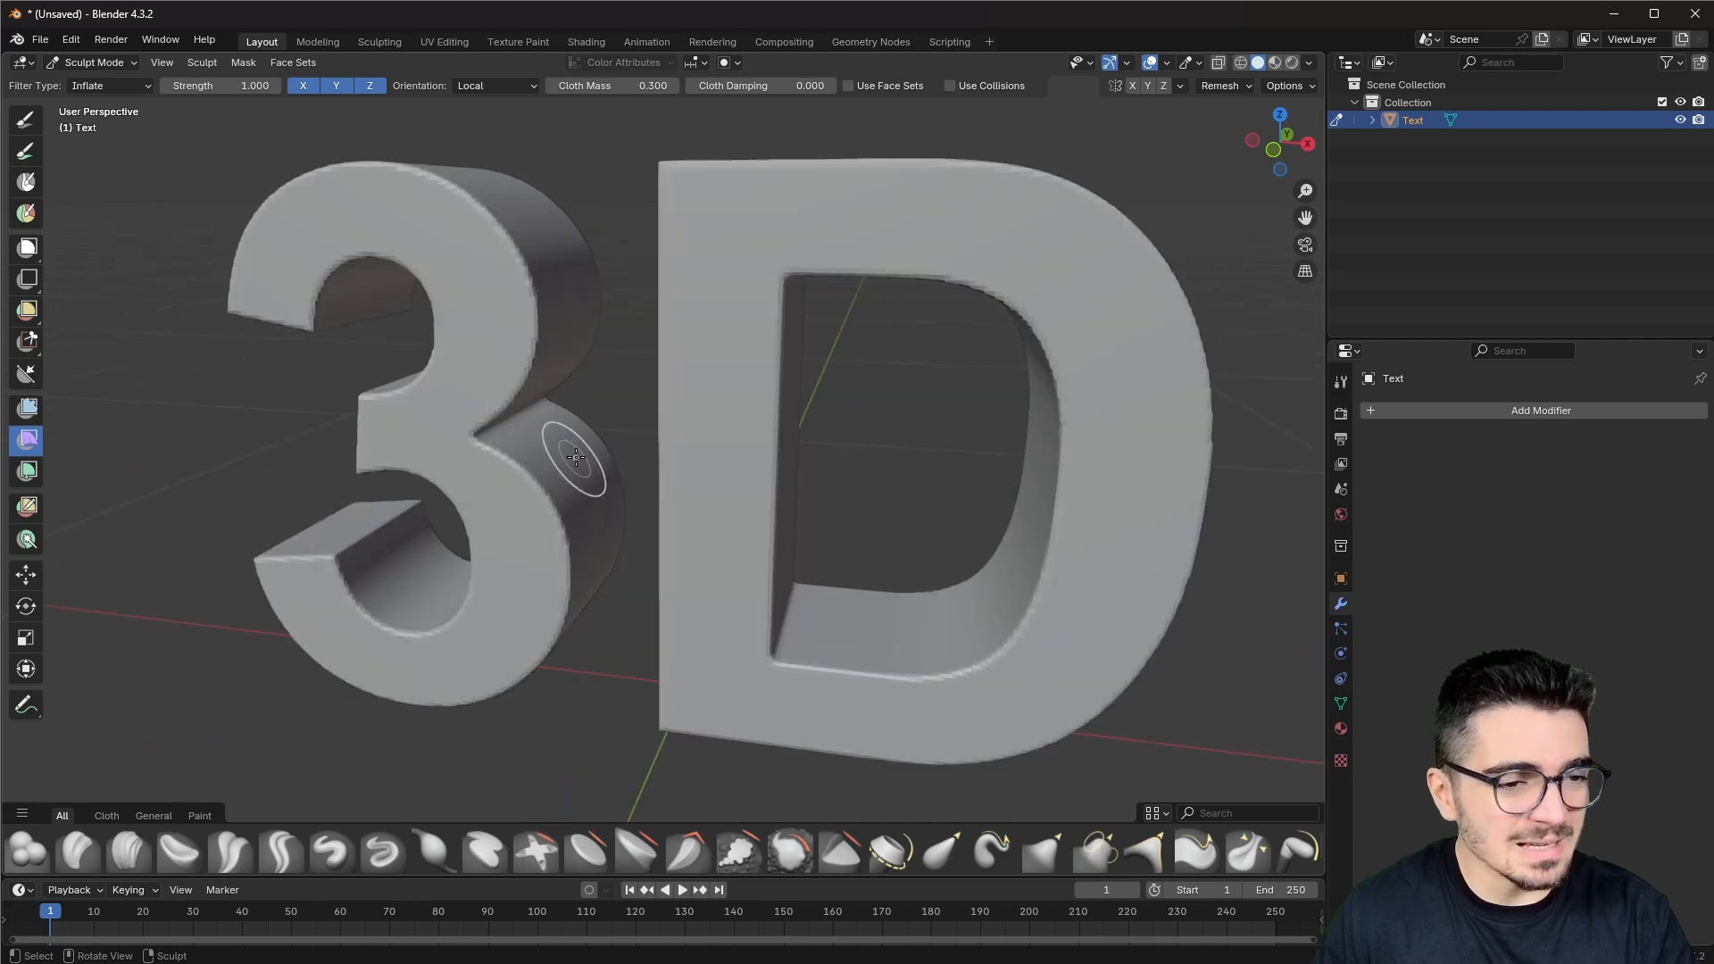
Step: Inflate the letters into a wrinkled balloon shape with the Cloth Filter at a cloth mass of 0.3 and inspect them
drag(576, 457, 585, 459)
scroll(592, 482, down, 2)
middle_drag(596, 501, 721, 462)
middle_drag(625, 411, 758, 433)
mouse_move(882, 396)
middle_down()
mouse_move(681, 499)
mouse_move(538, 462)
middle_up()
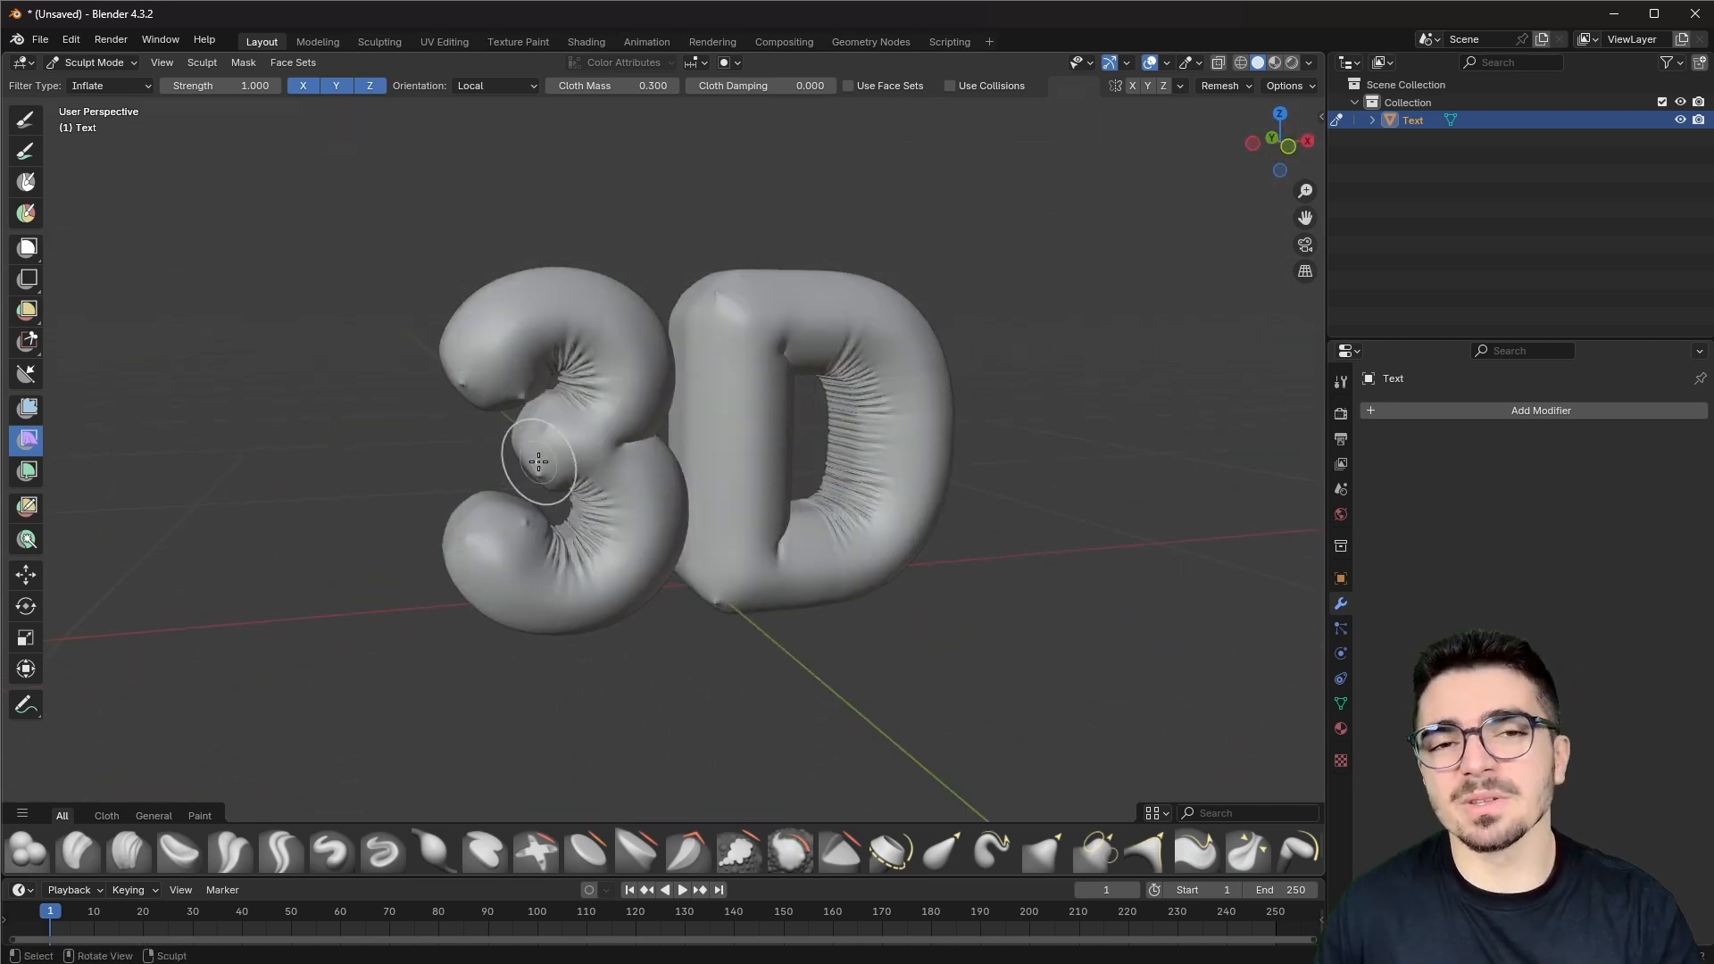
Step: Undo the last Cloth Filter inflation and return the text to Object Mode
scroll(545, 468, up, 1)
middle_drag(551, 473, 491, 460)
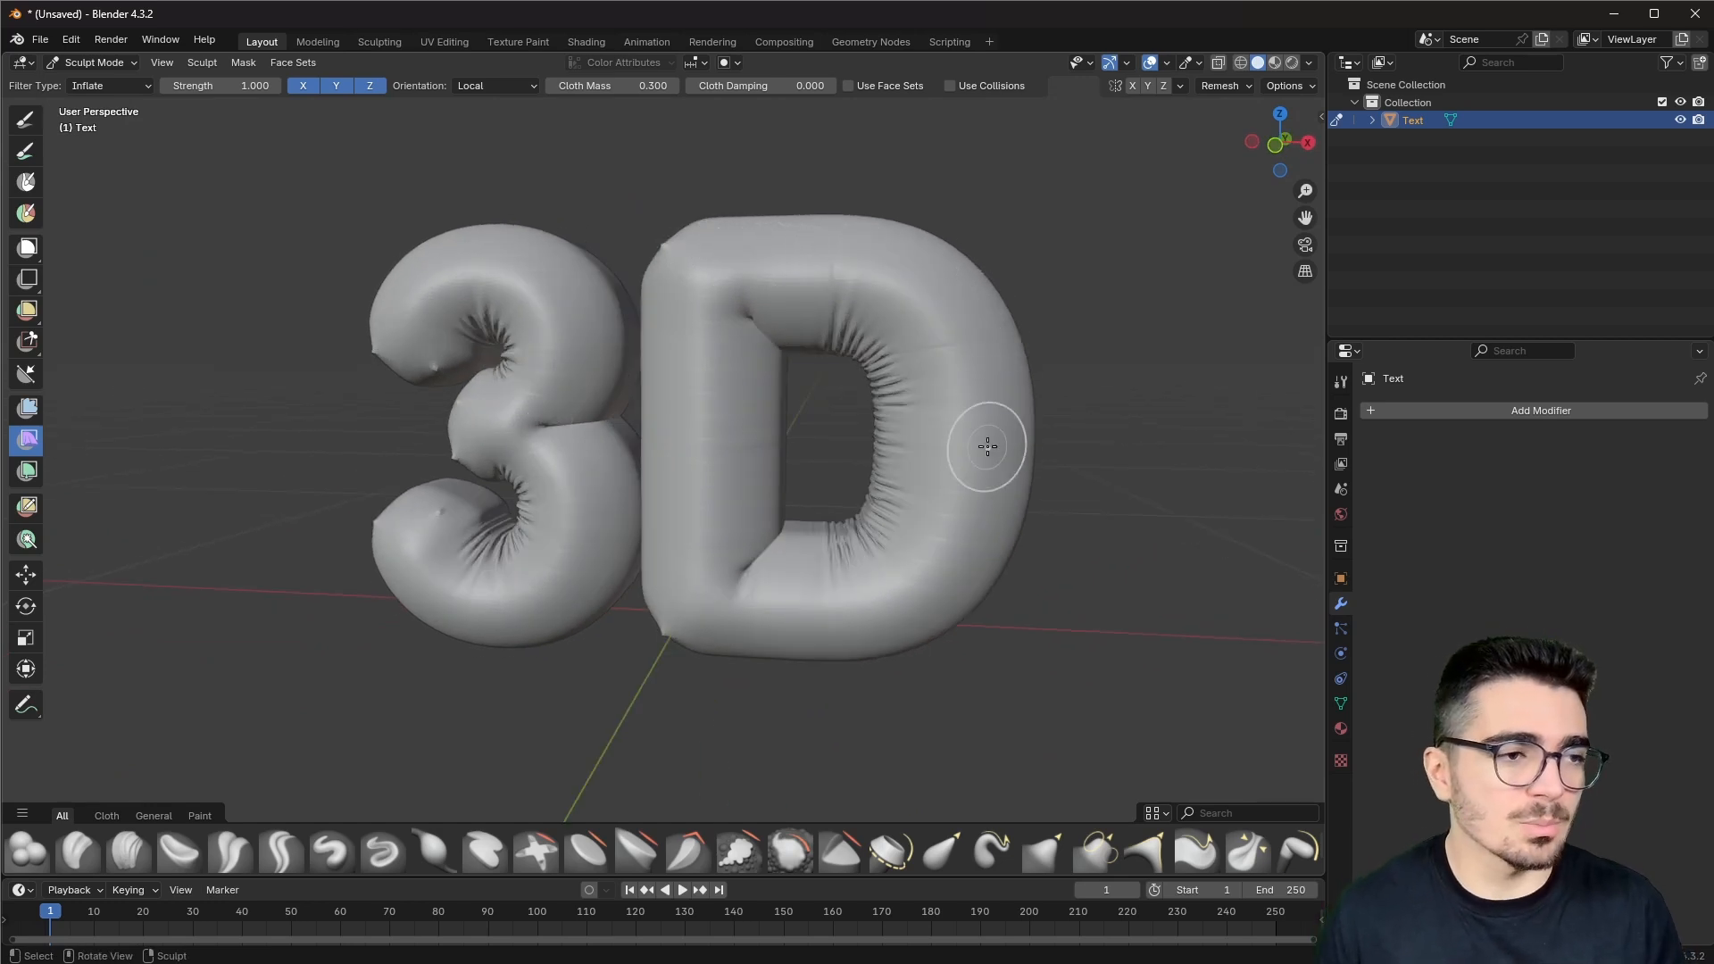
key(ctrl+z)
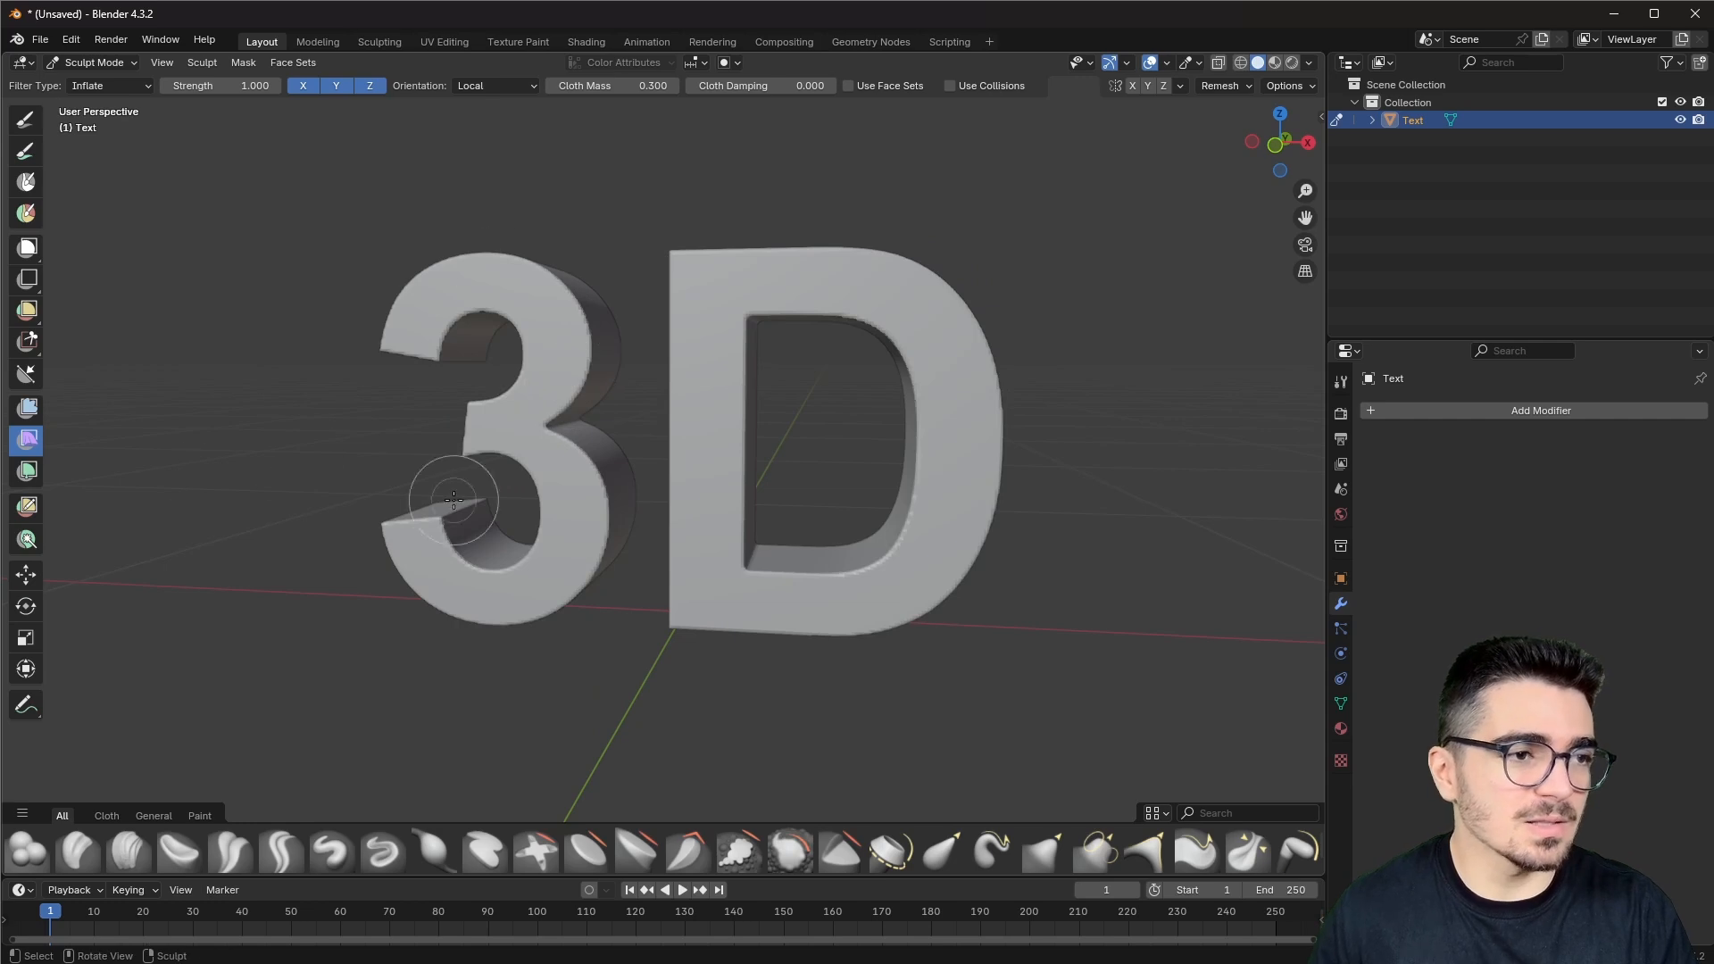
click(96, 63)
click(107, 79)
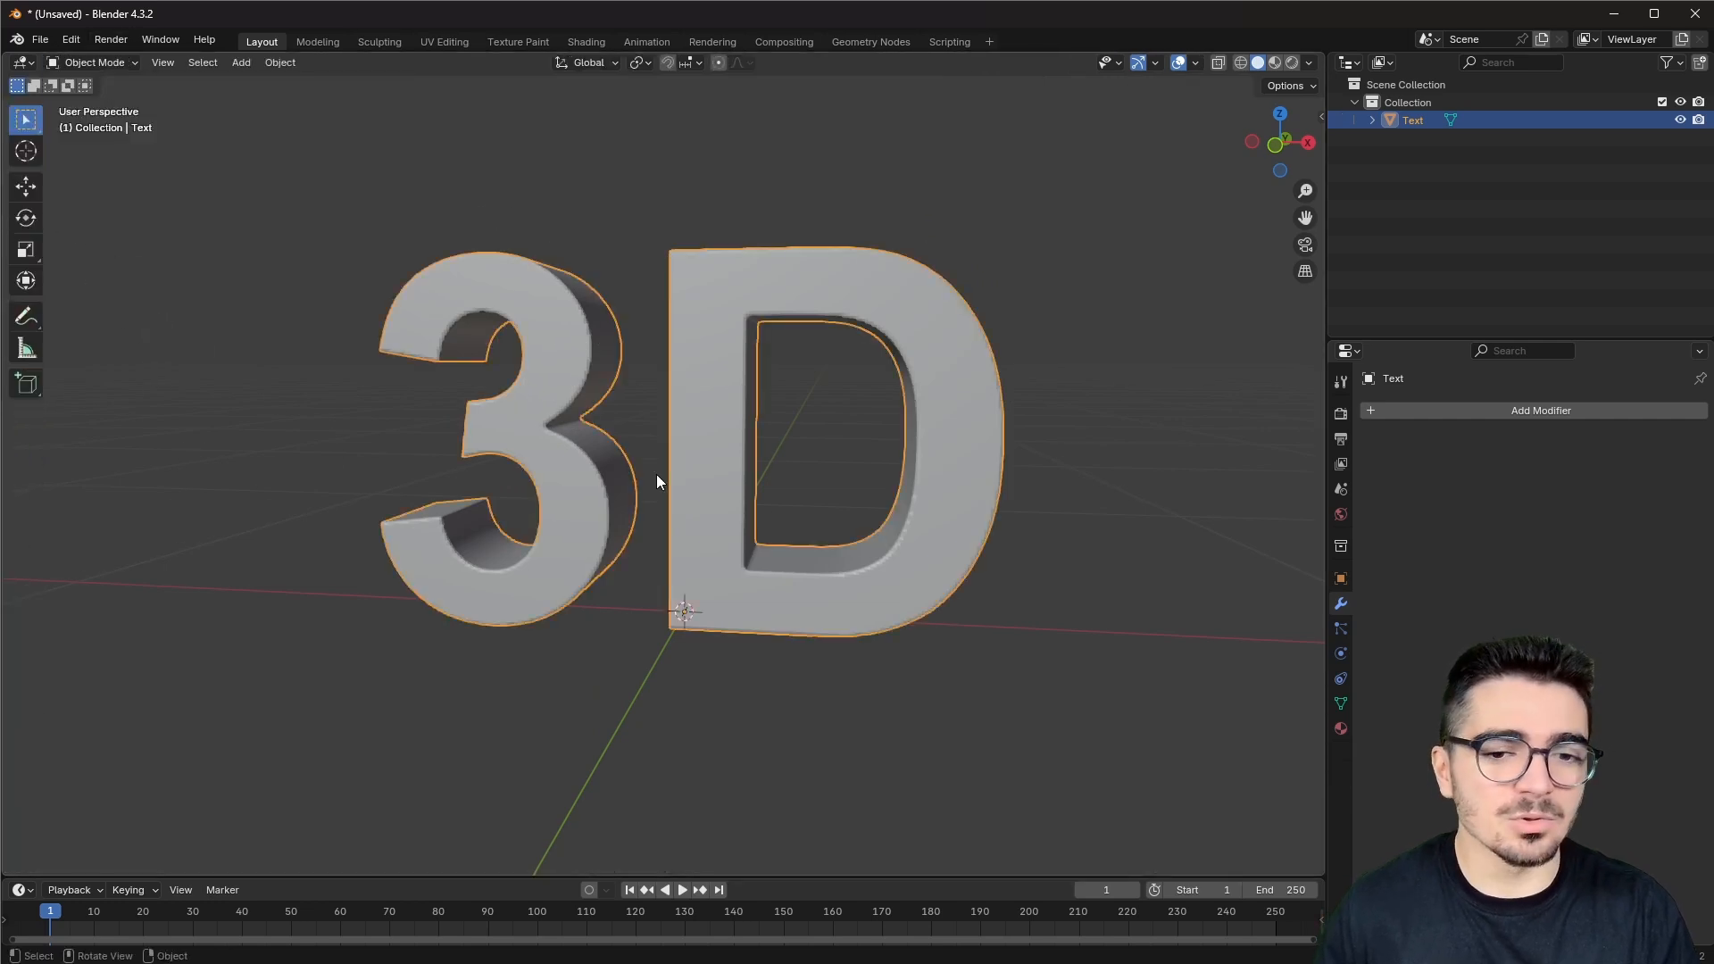
Step: Add a Bevel modifier to the text mesh
click(1518, 413)
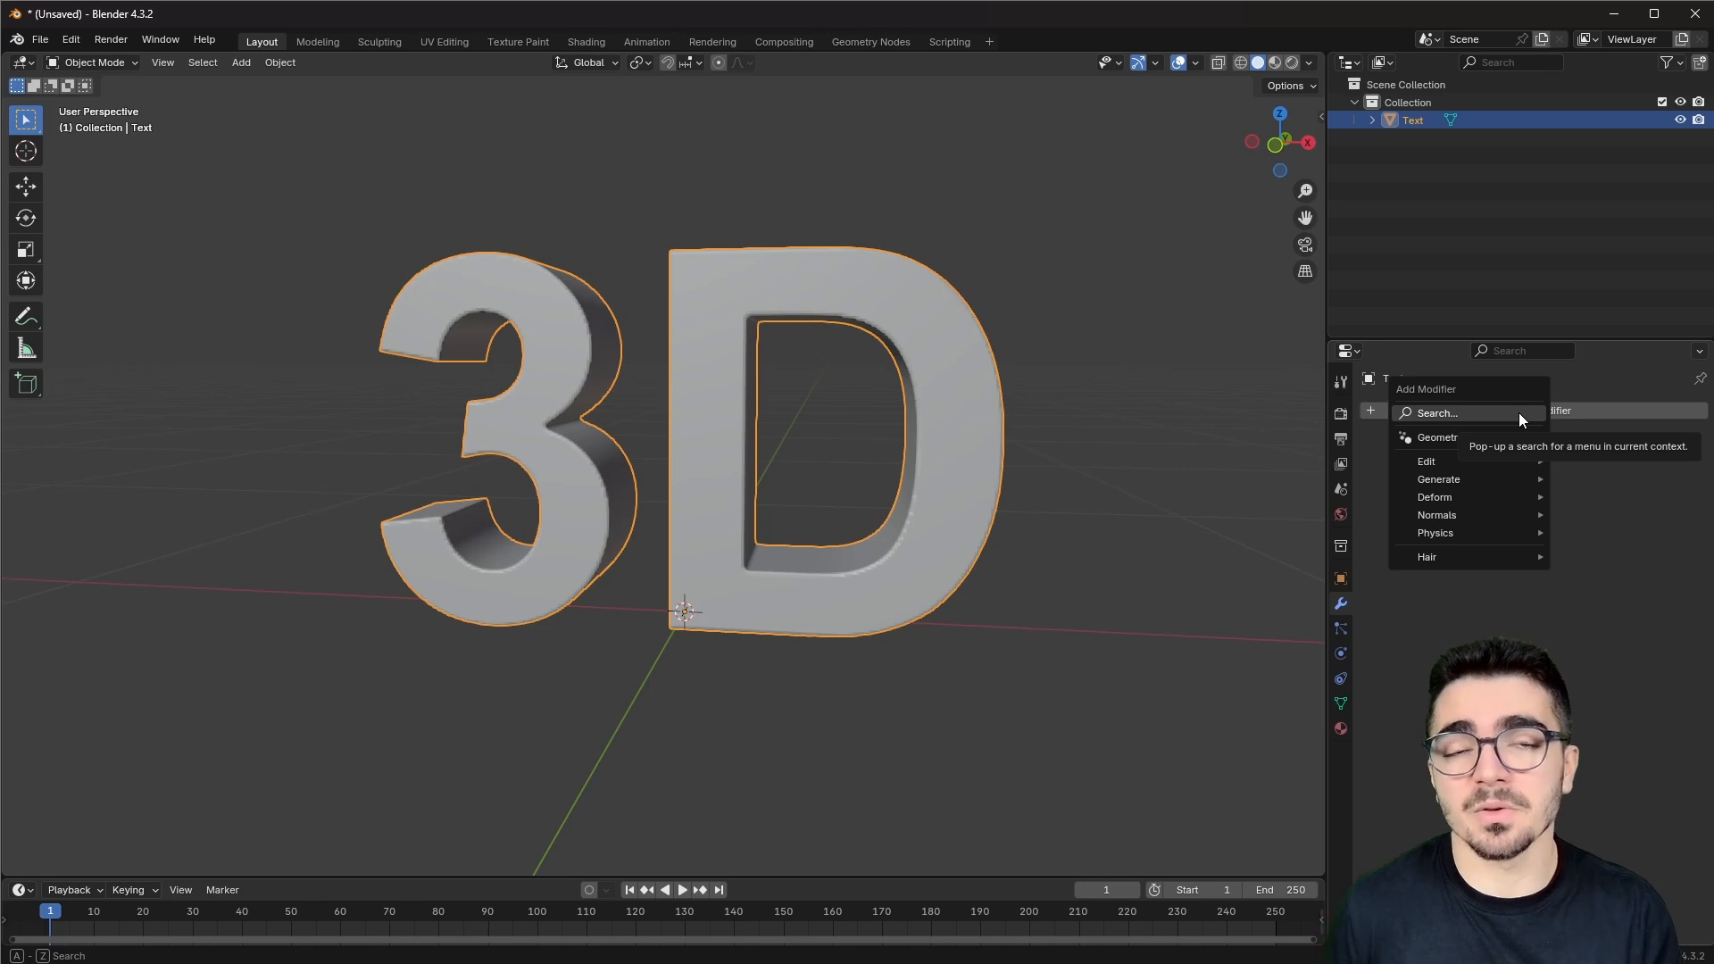
click(1448, 414)
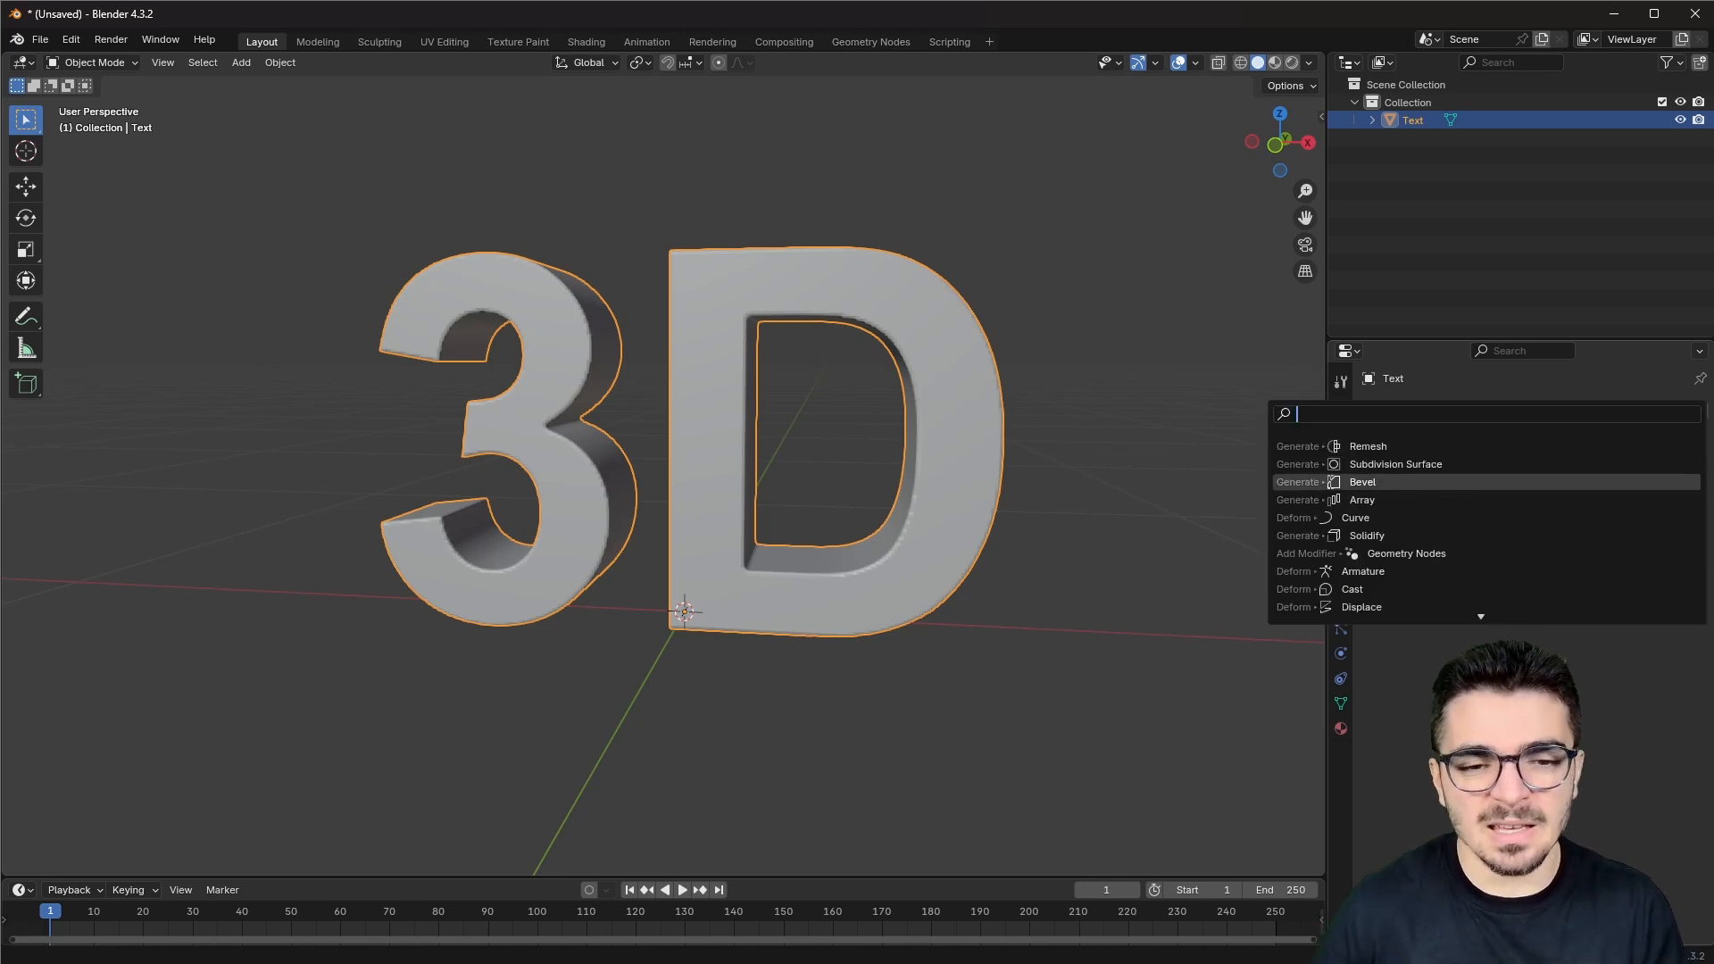
click(1363, 482)
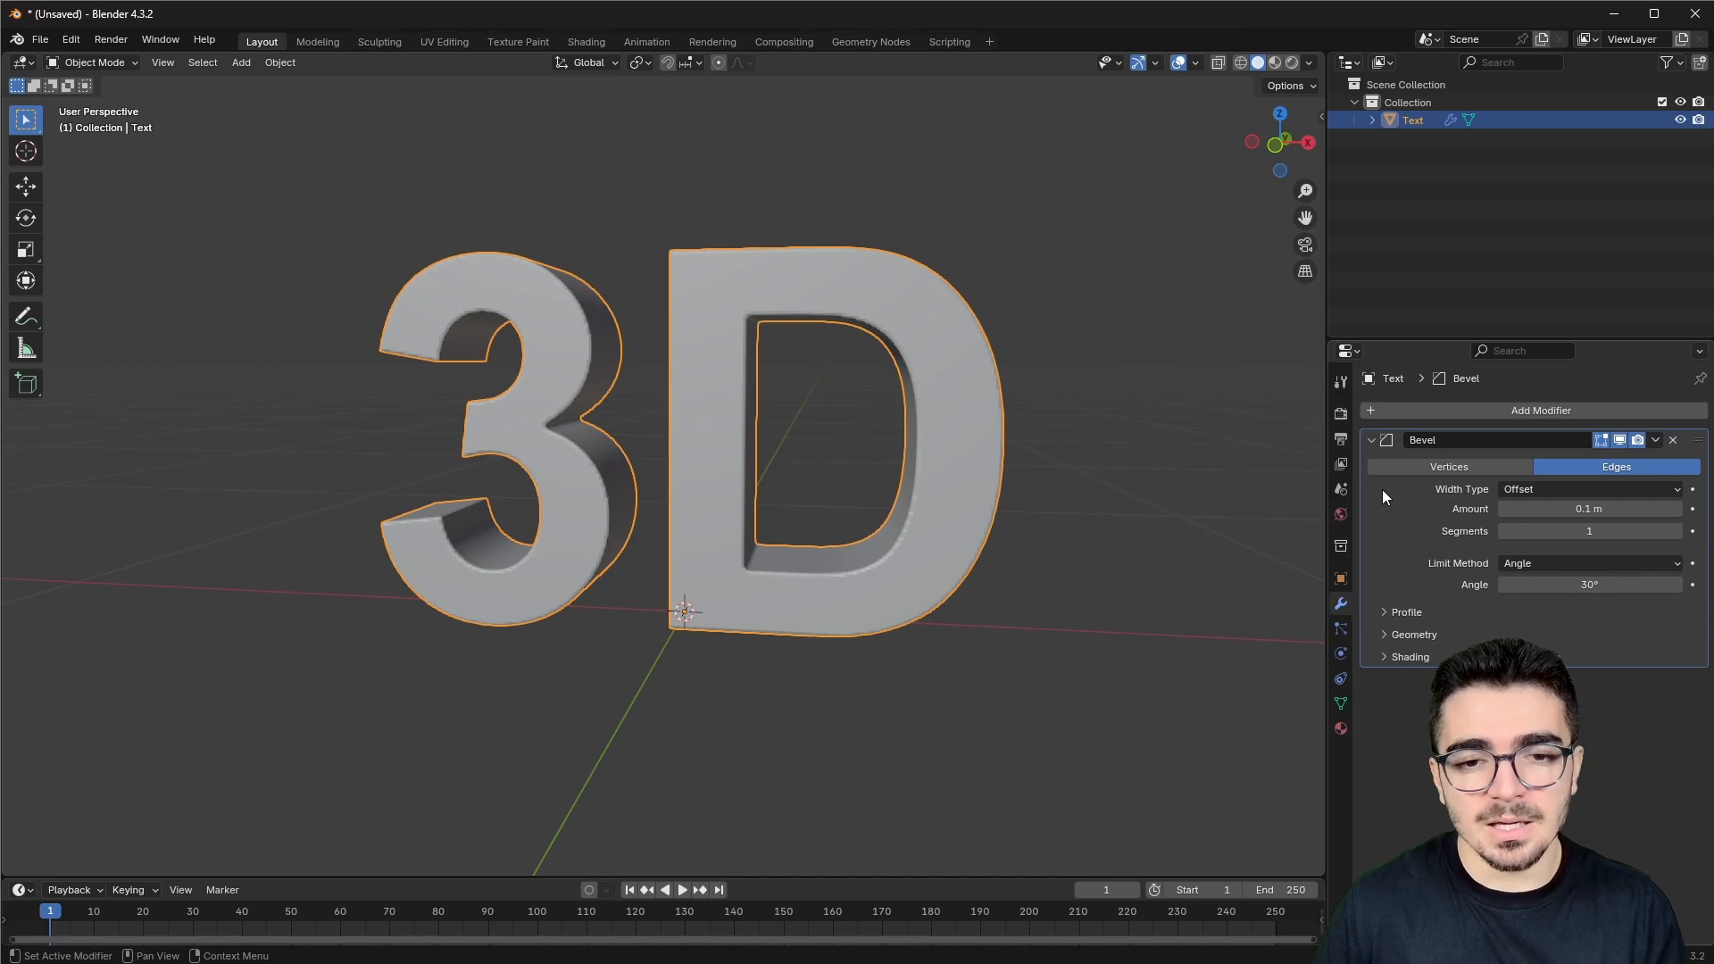
middle_drag(1072, 531, 991, 565)
scroll(991, 565, up, 2)
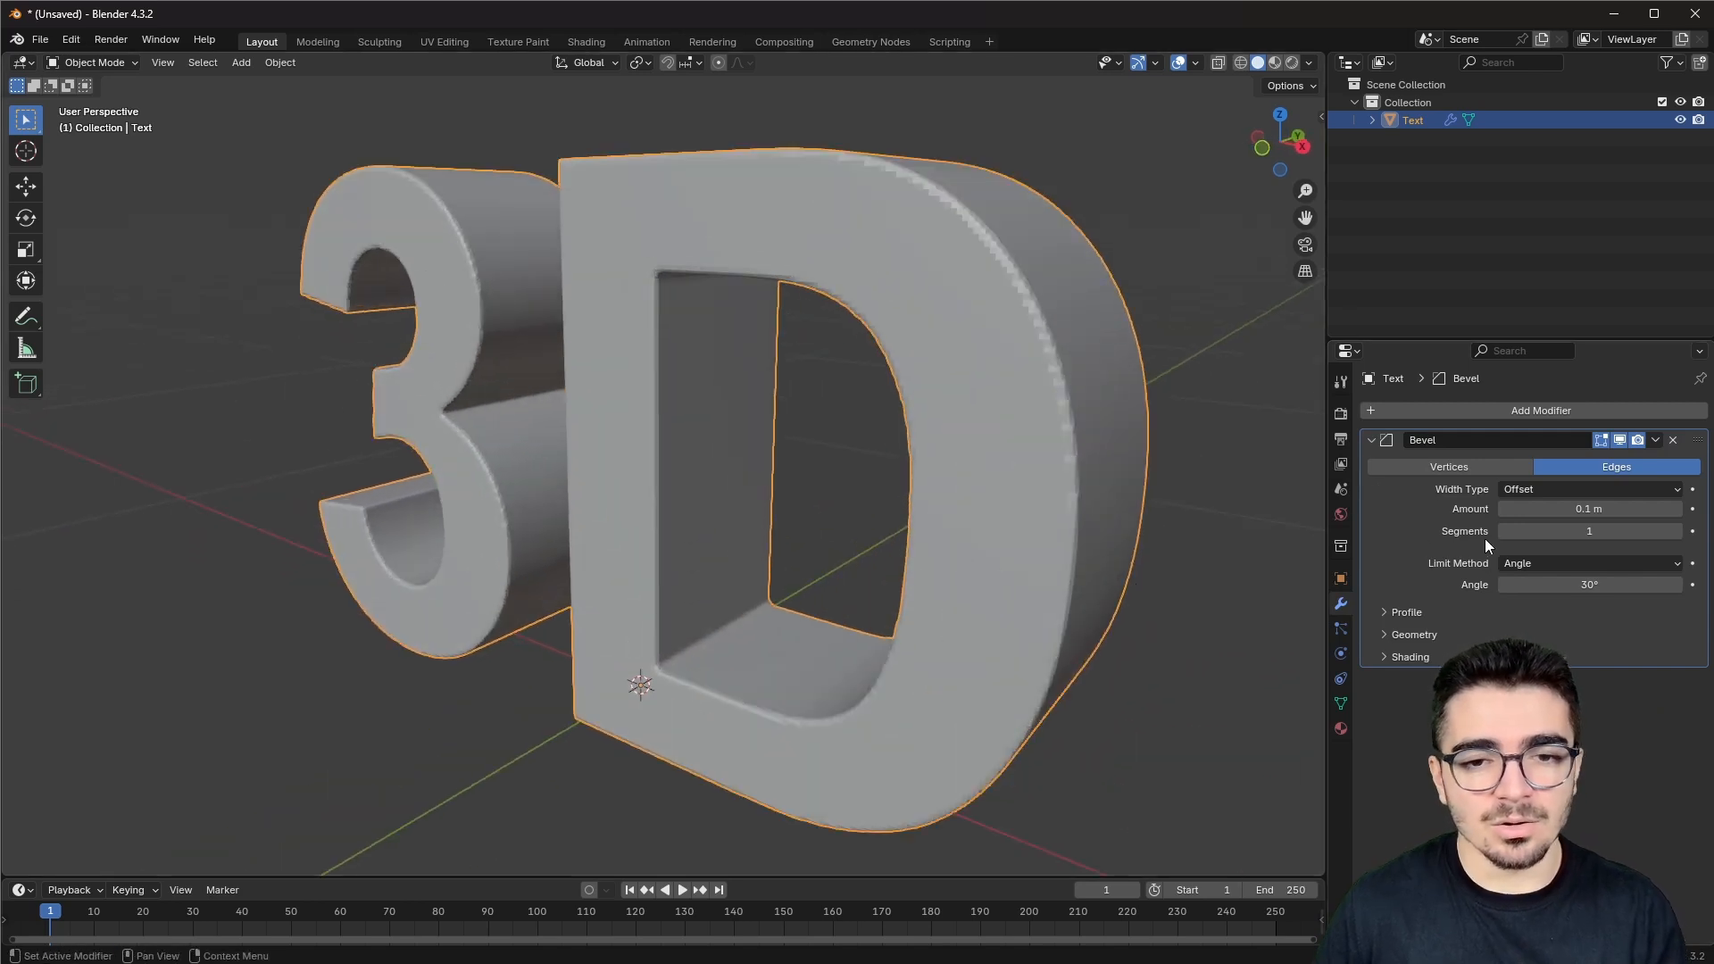
Step: Set the Bevel modifier's amount to 0.8 m with 3 segments
click(1570, 509)
text(0)
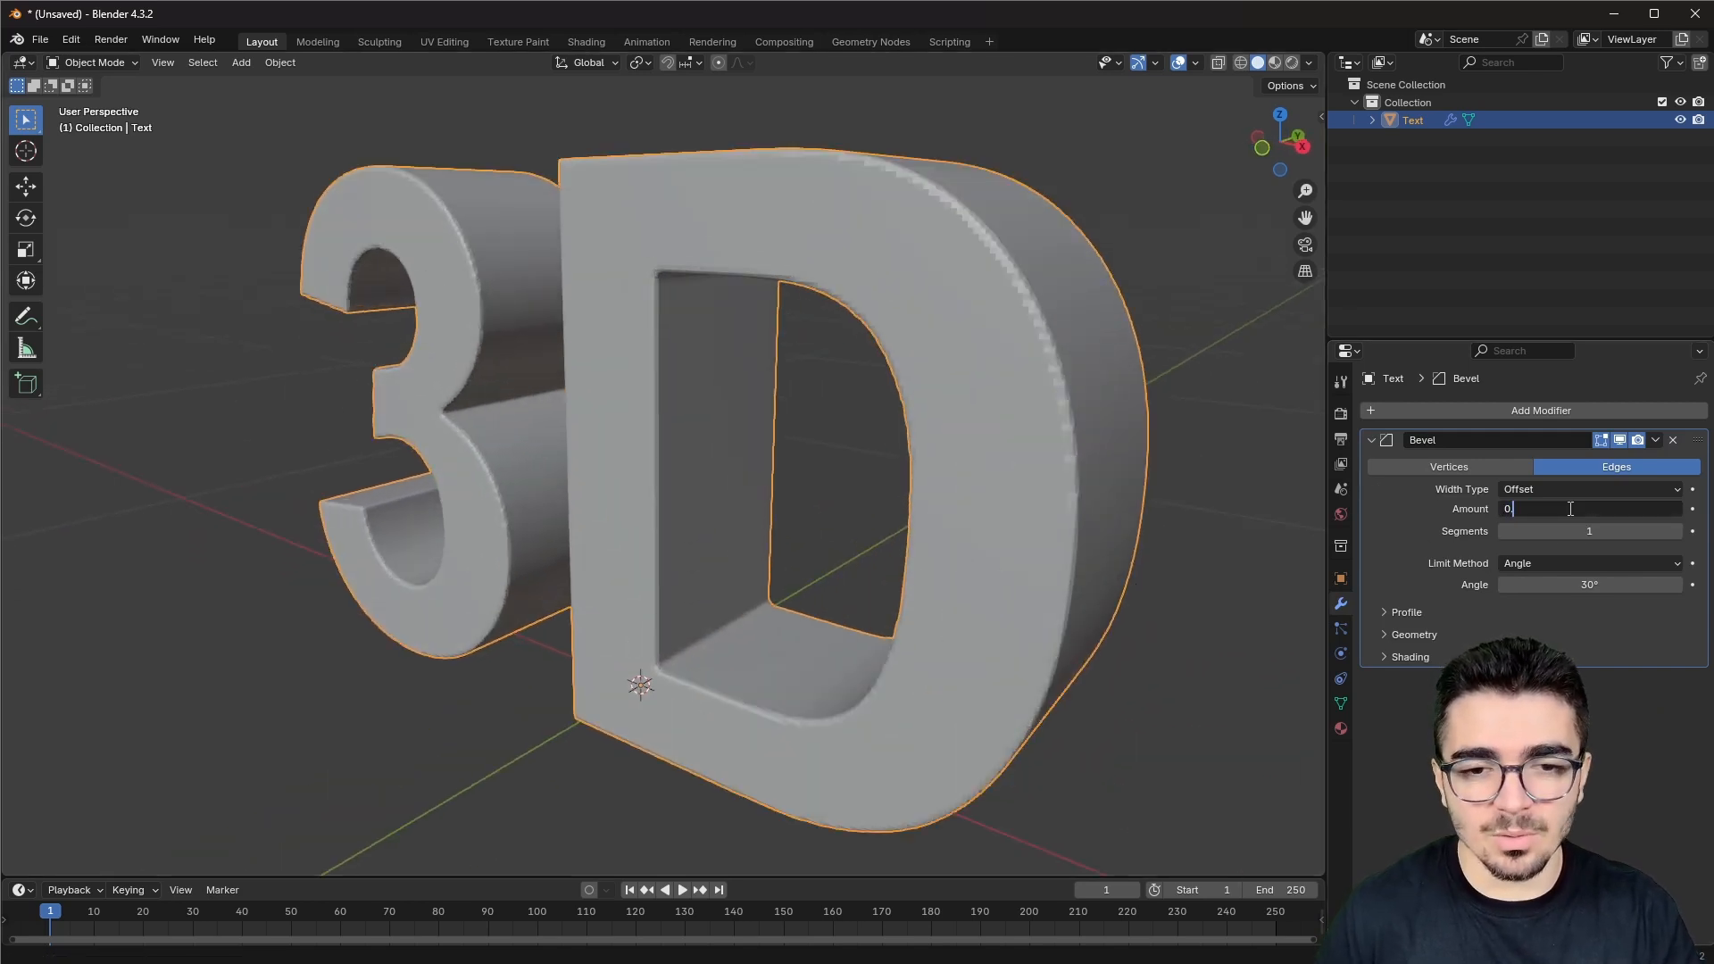
key(Return)
click(1568, 529)
text(3)
key(Return)
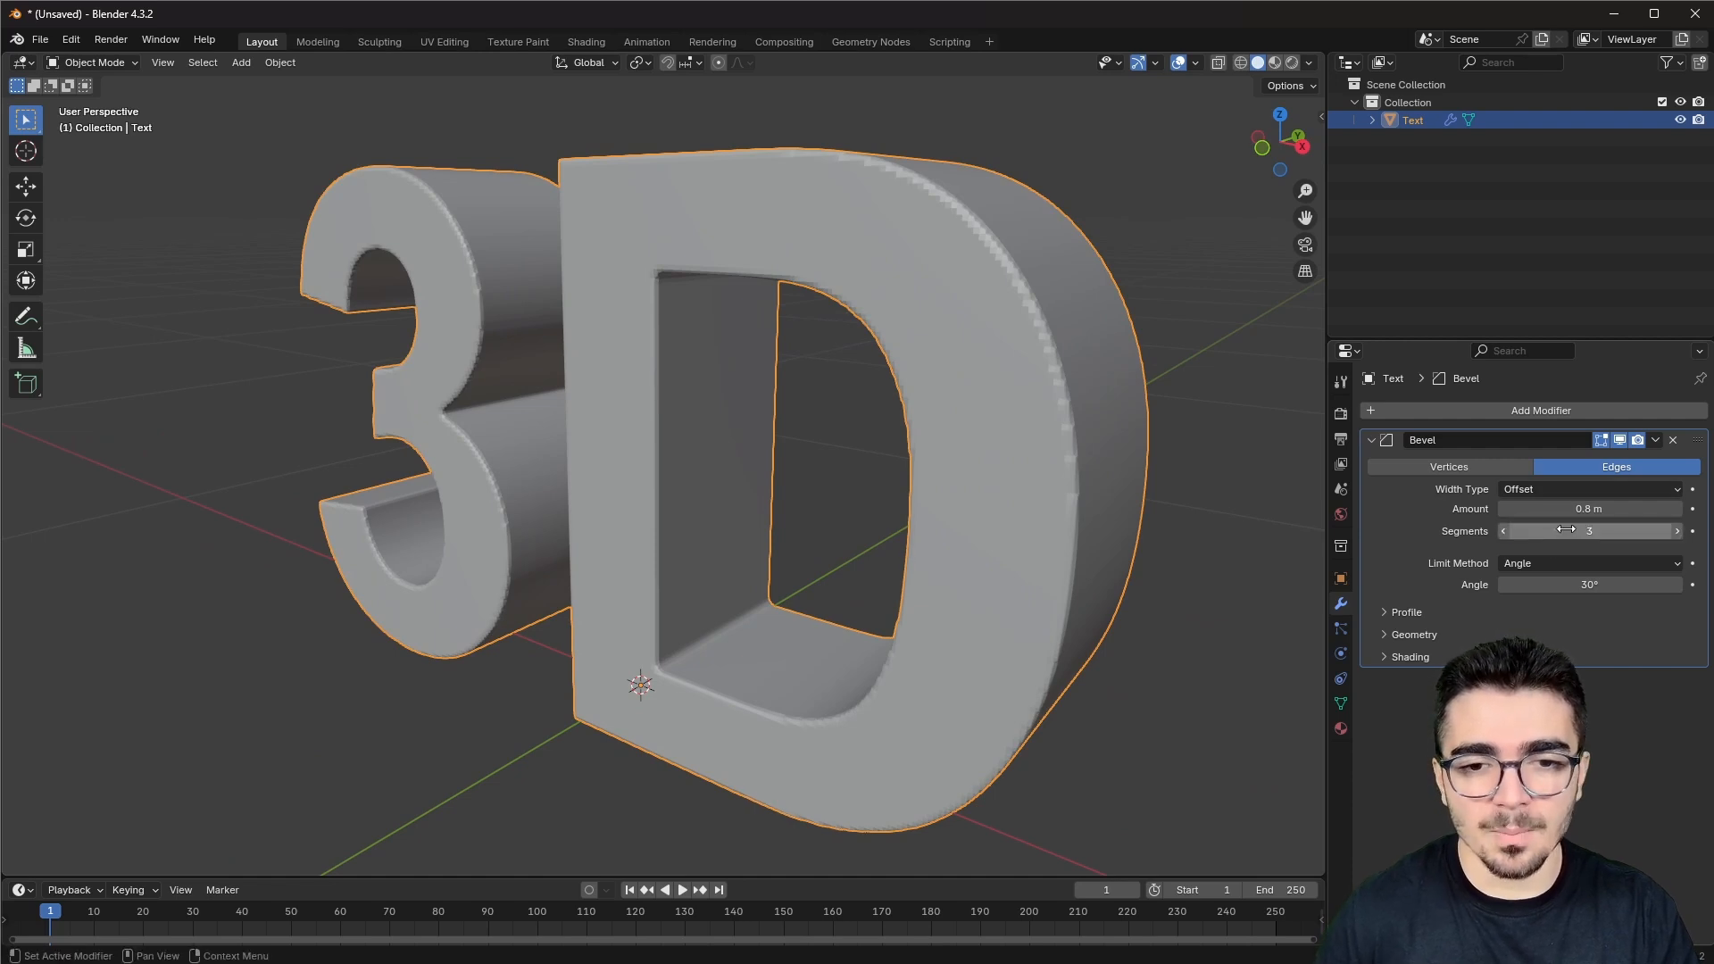
Step: Apply the Bevel modifier with the 0.8 m amount to the text mesh
scroll(1107, 470, down, 3)
click(1655, 440)
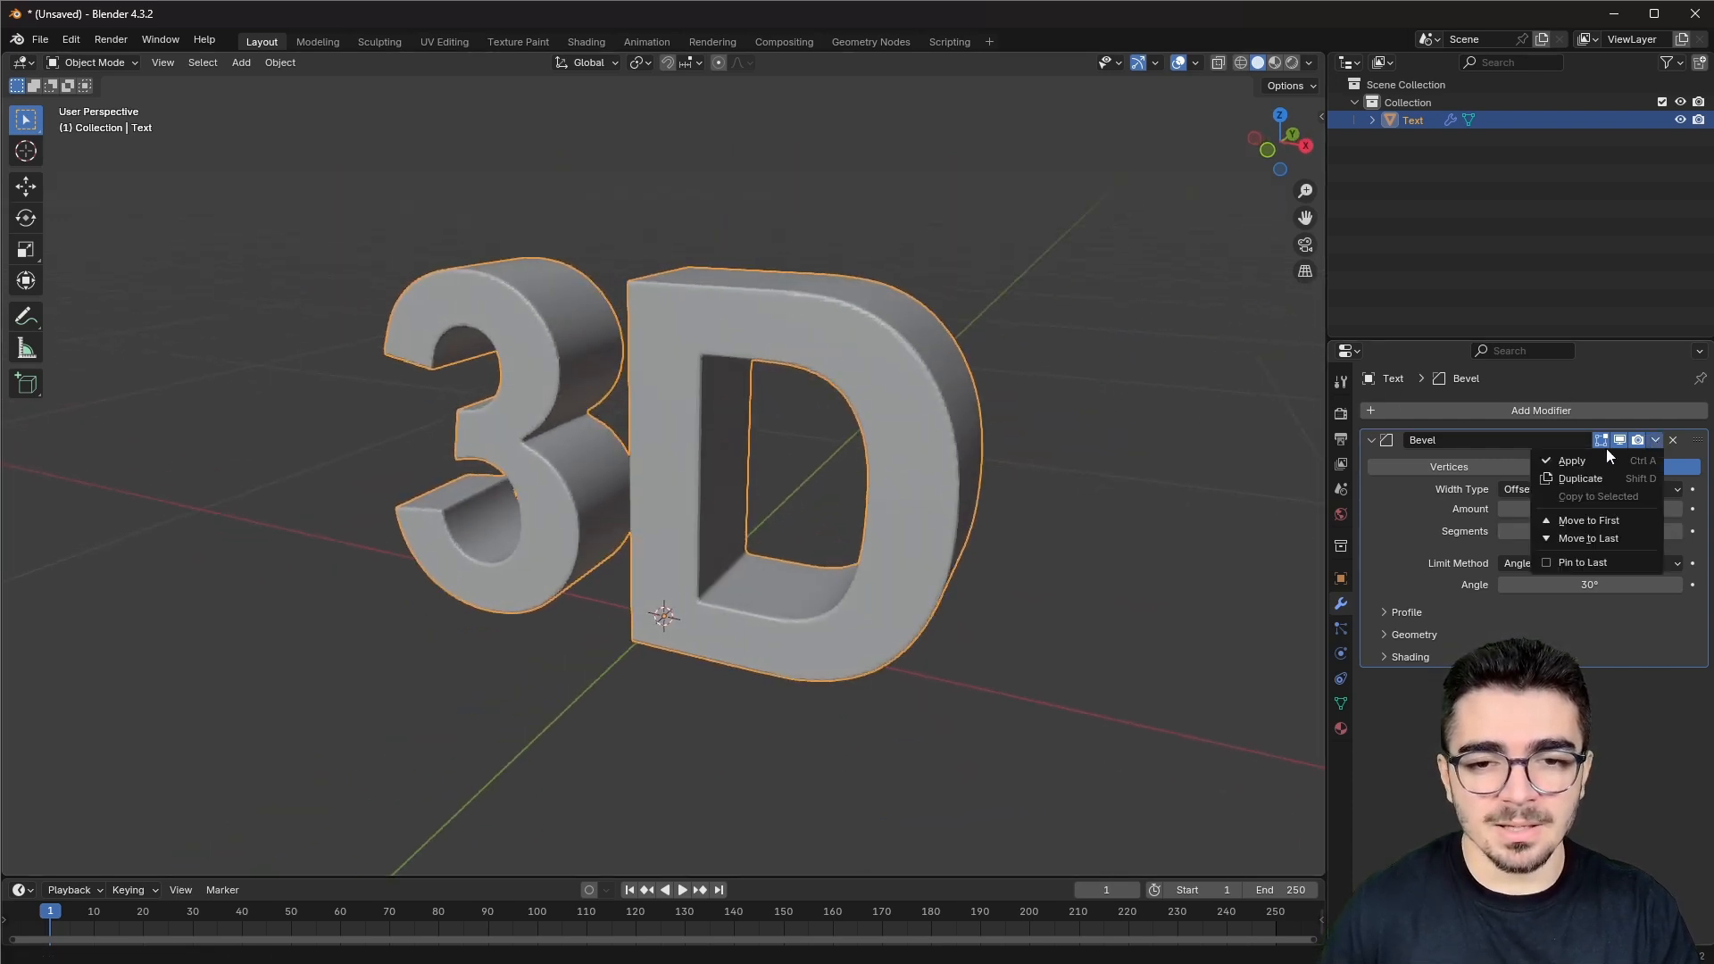
click(1572, 462)
middle_drag(1223, 594, 523, 227)
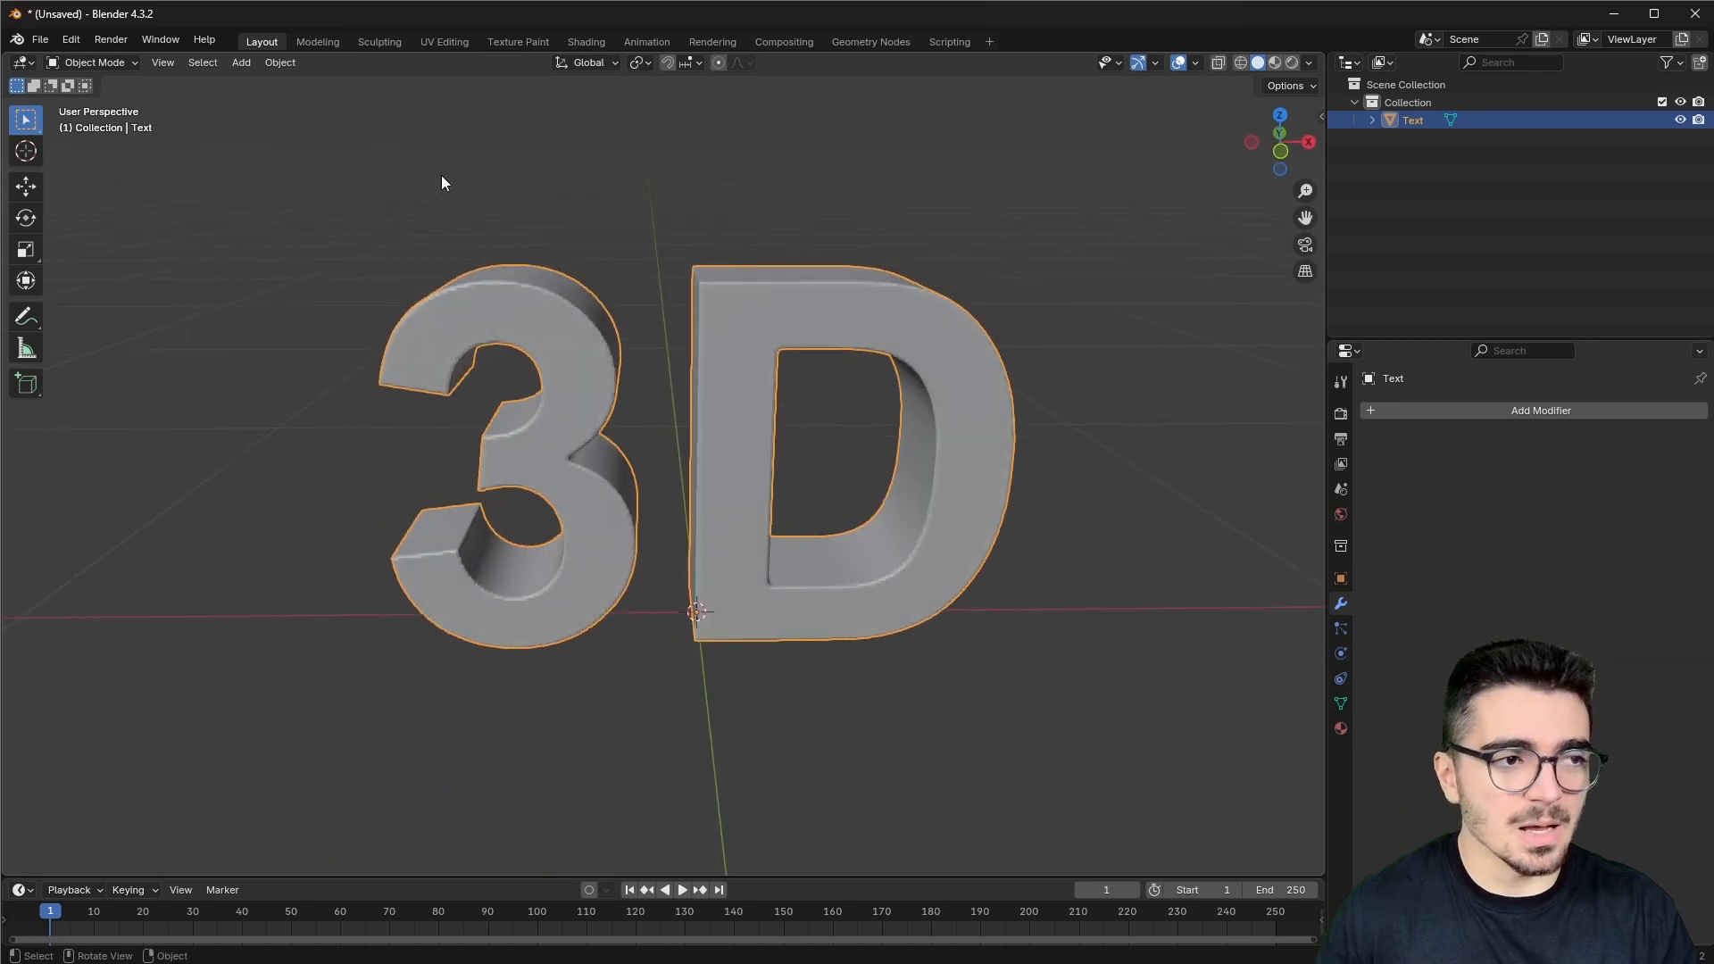
Step: Switch the beveled text to Sculpt Mode, try a first Cloth Filter inflation and undo it
click(92, 62)
click(95, 125)
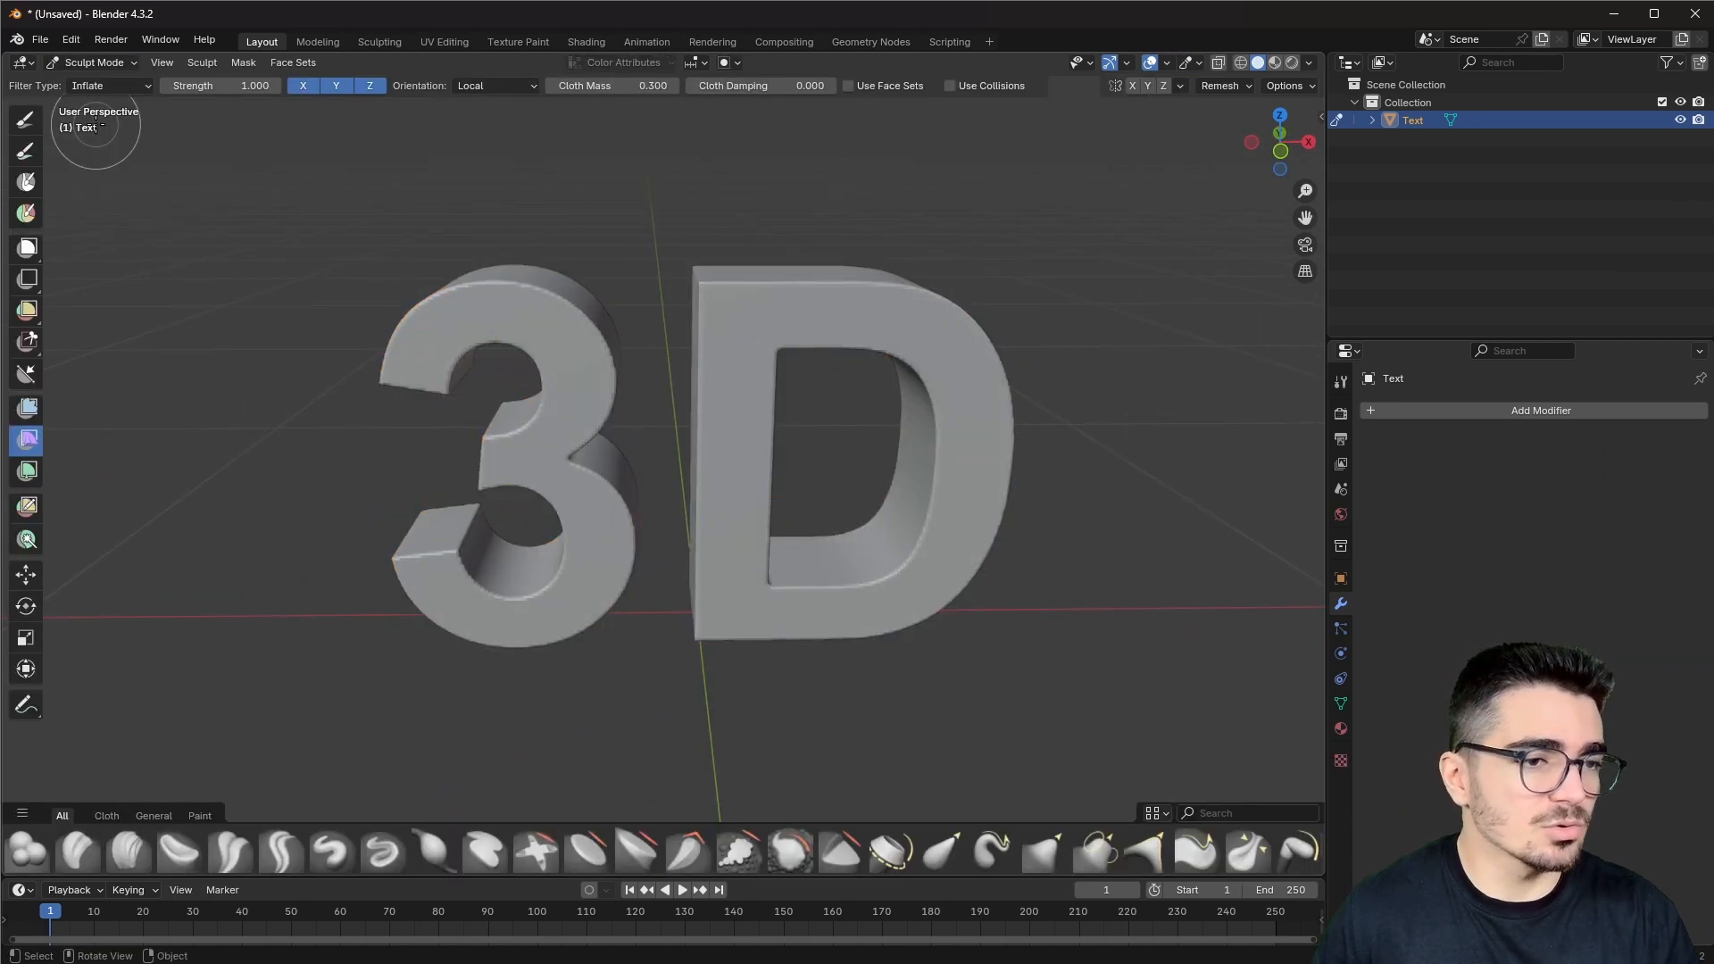
middle_drag(228, 212, 524, 426)
scroll(524, 426, up, 2)
drag(593, 479, 623, 466)
key(ctrl+z)
Step: Inflate the beveled letters with the Cloth Filter at a cloth mass of 0.3 and inspect the wrinkles and seams
middle_drag(619, 466, 572, 469)
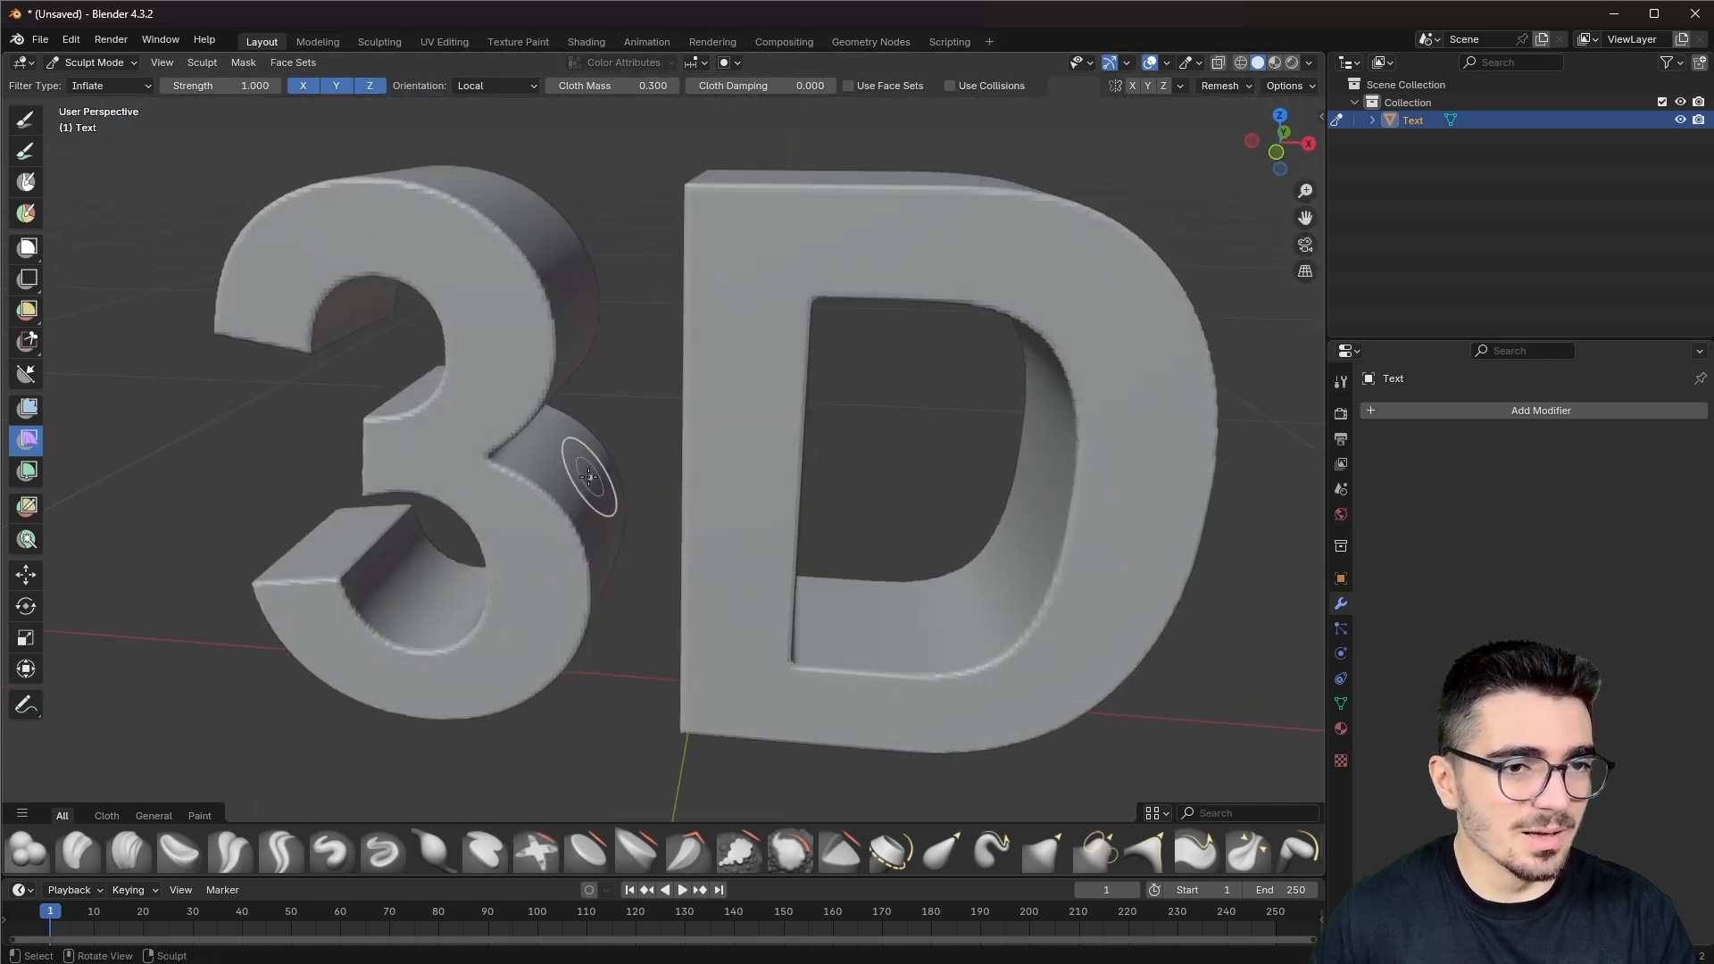
mouse_move(588, 479)
mouse_down()
mouse_move(669, 452)
mouse_move(658, 387)
mouse_move(605, 461)
mouse_up()
middle_drag(705, 395, 688, 337)
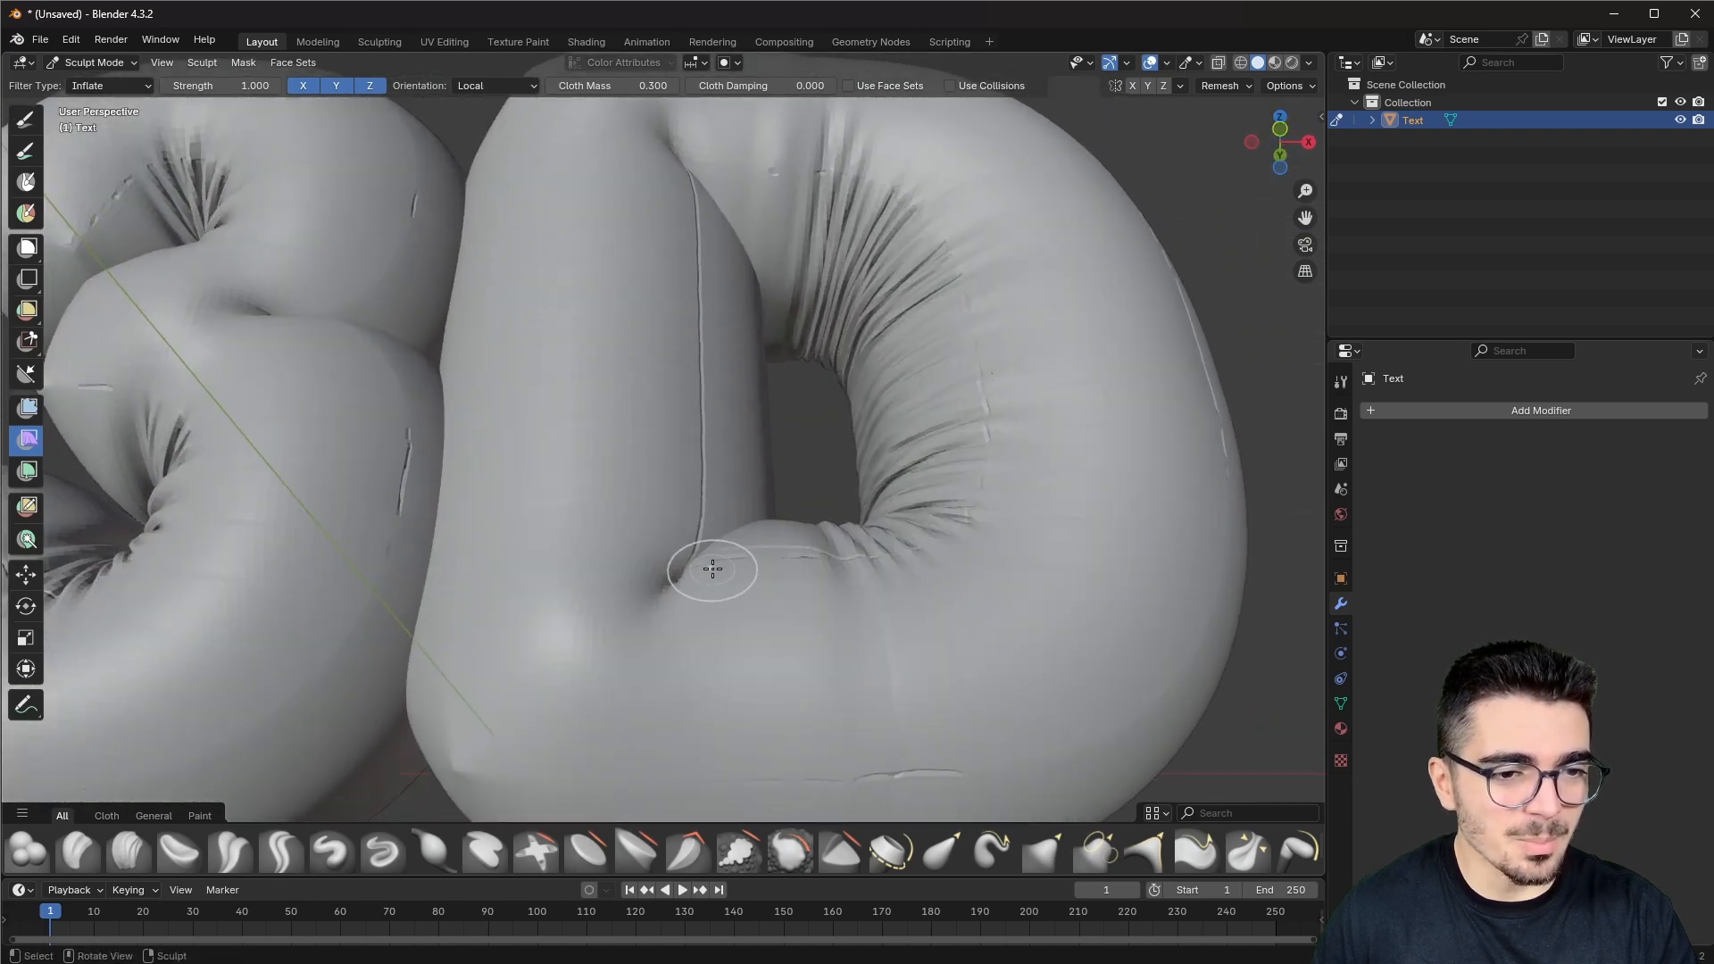
middle_drag(847, 543, 524, 532)
middle_drag(976, 448, 902, 453)
scroll(593, 501, down, 6)
middle_drag(580, 499, 697, 439)
Step: Undo the inflation, the switch to Sculpt Mode and the applied bevel to get the editable modifier back
key(ctrl+z)
key(ctrl+z)
key(ctrl+z)
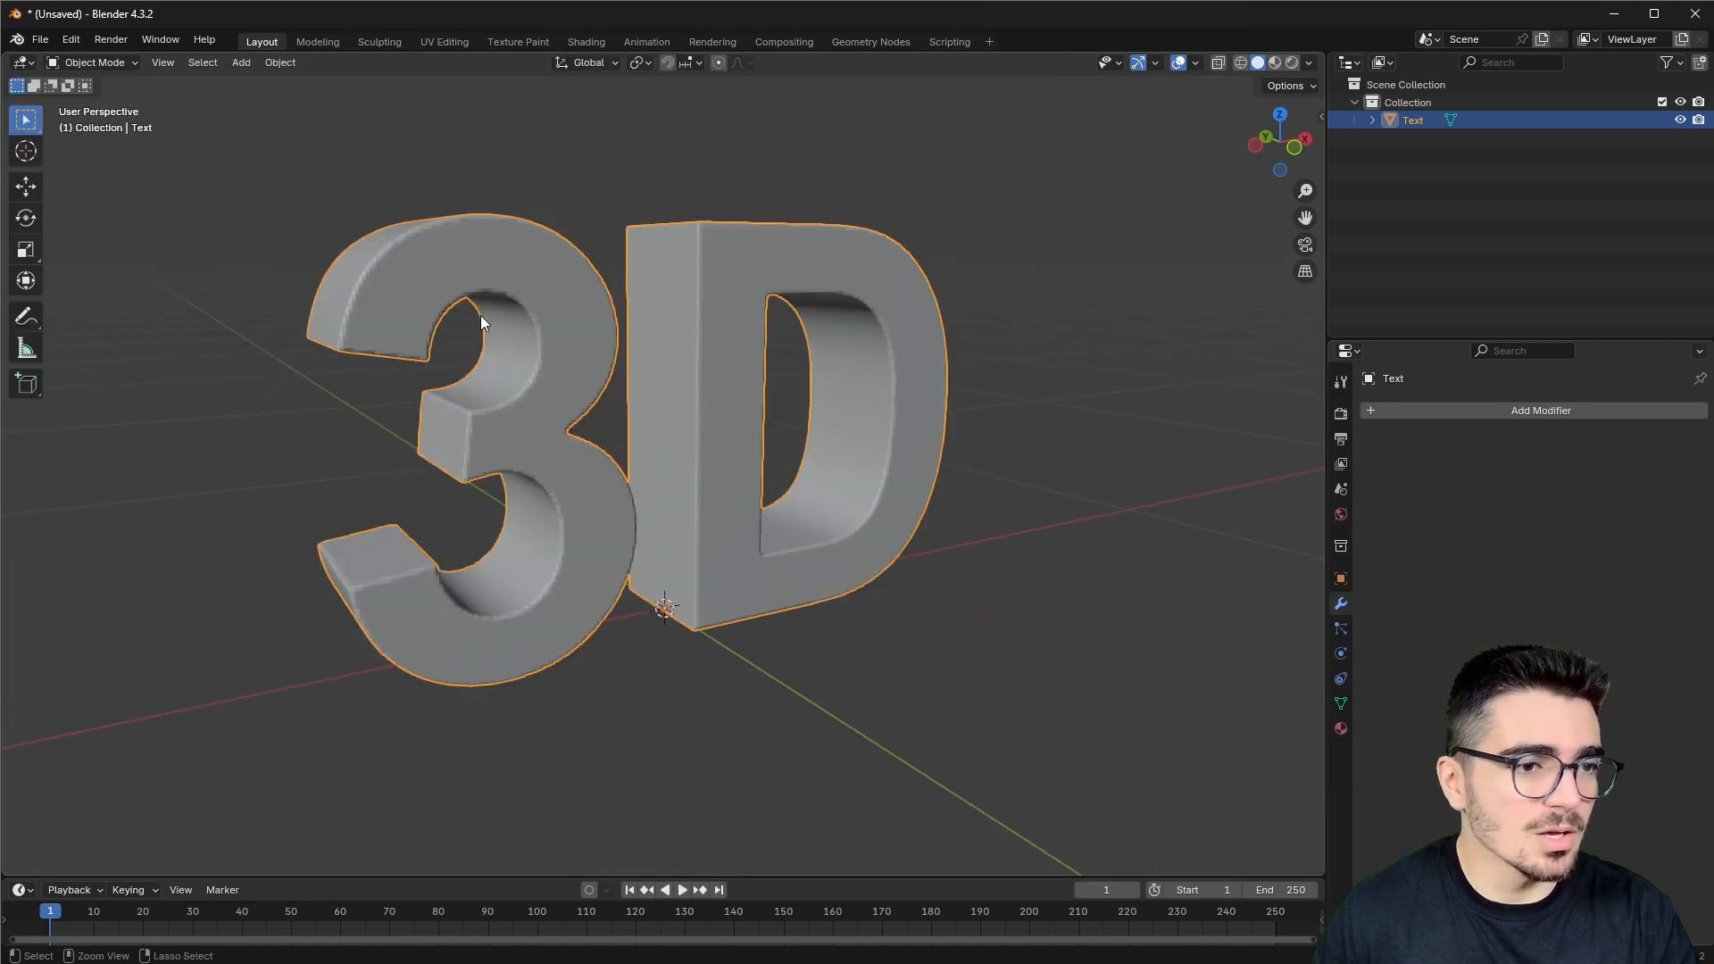
middle_drag(761, 393, 716, 403)
scroll(716, 404, up, 1)
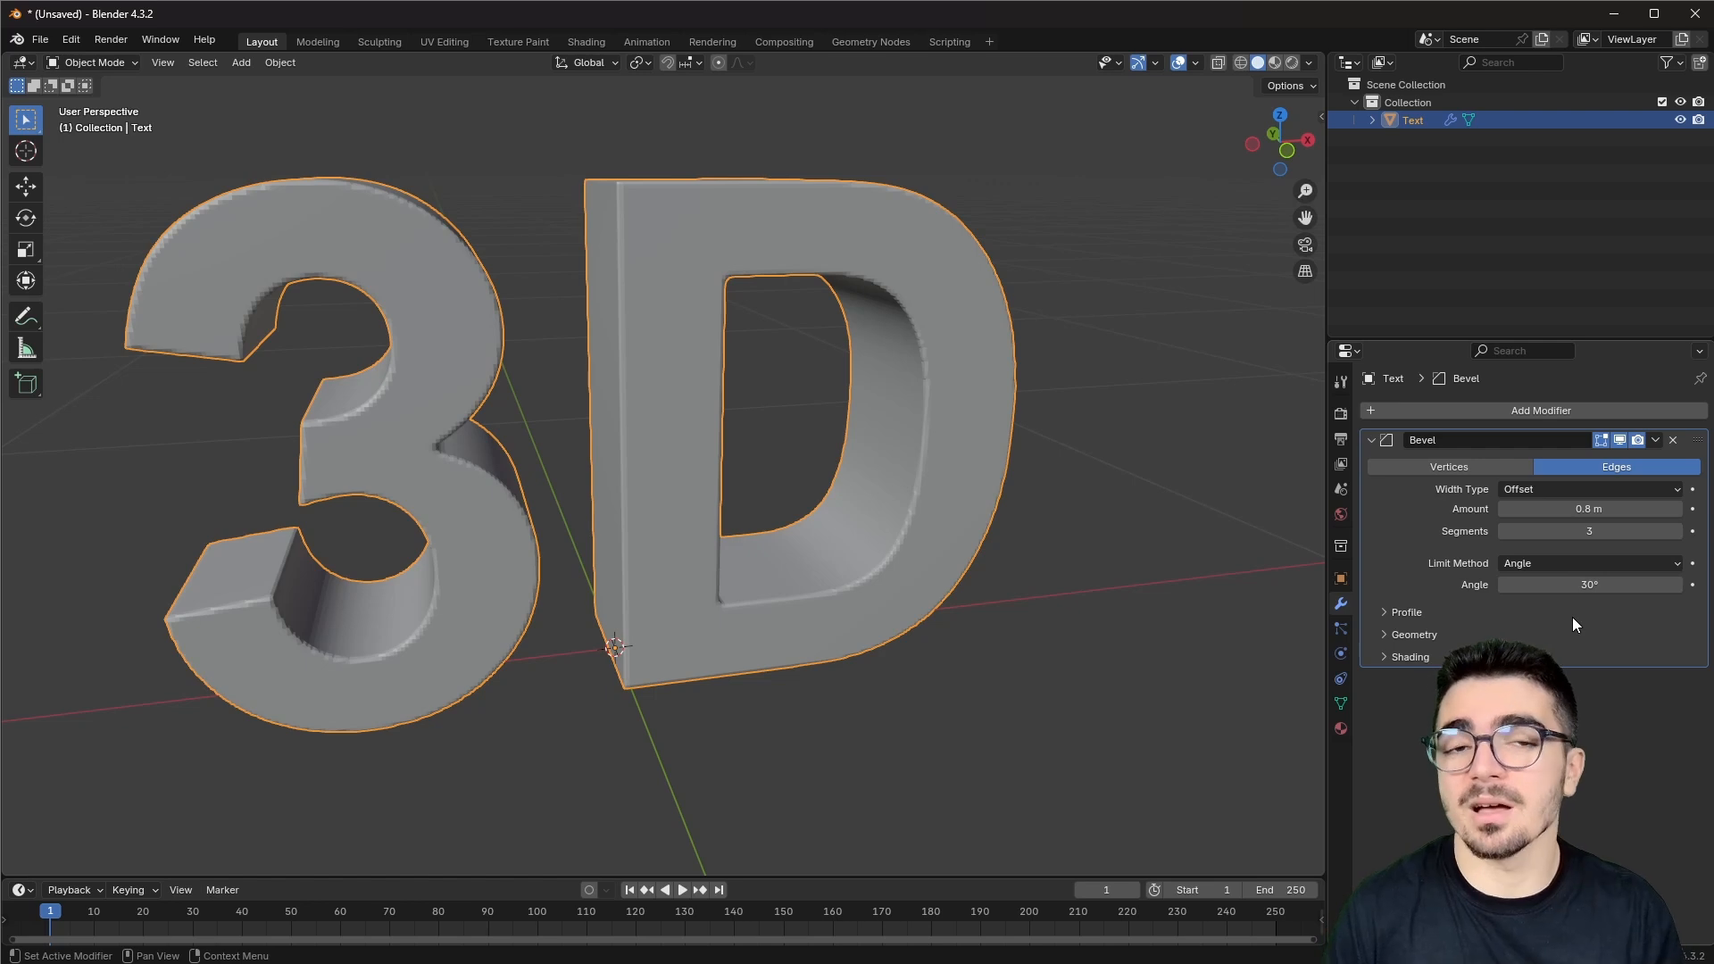
Step: Try a Bevel amount of 1 m and settle on 1.3 m
click(1580, 509)
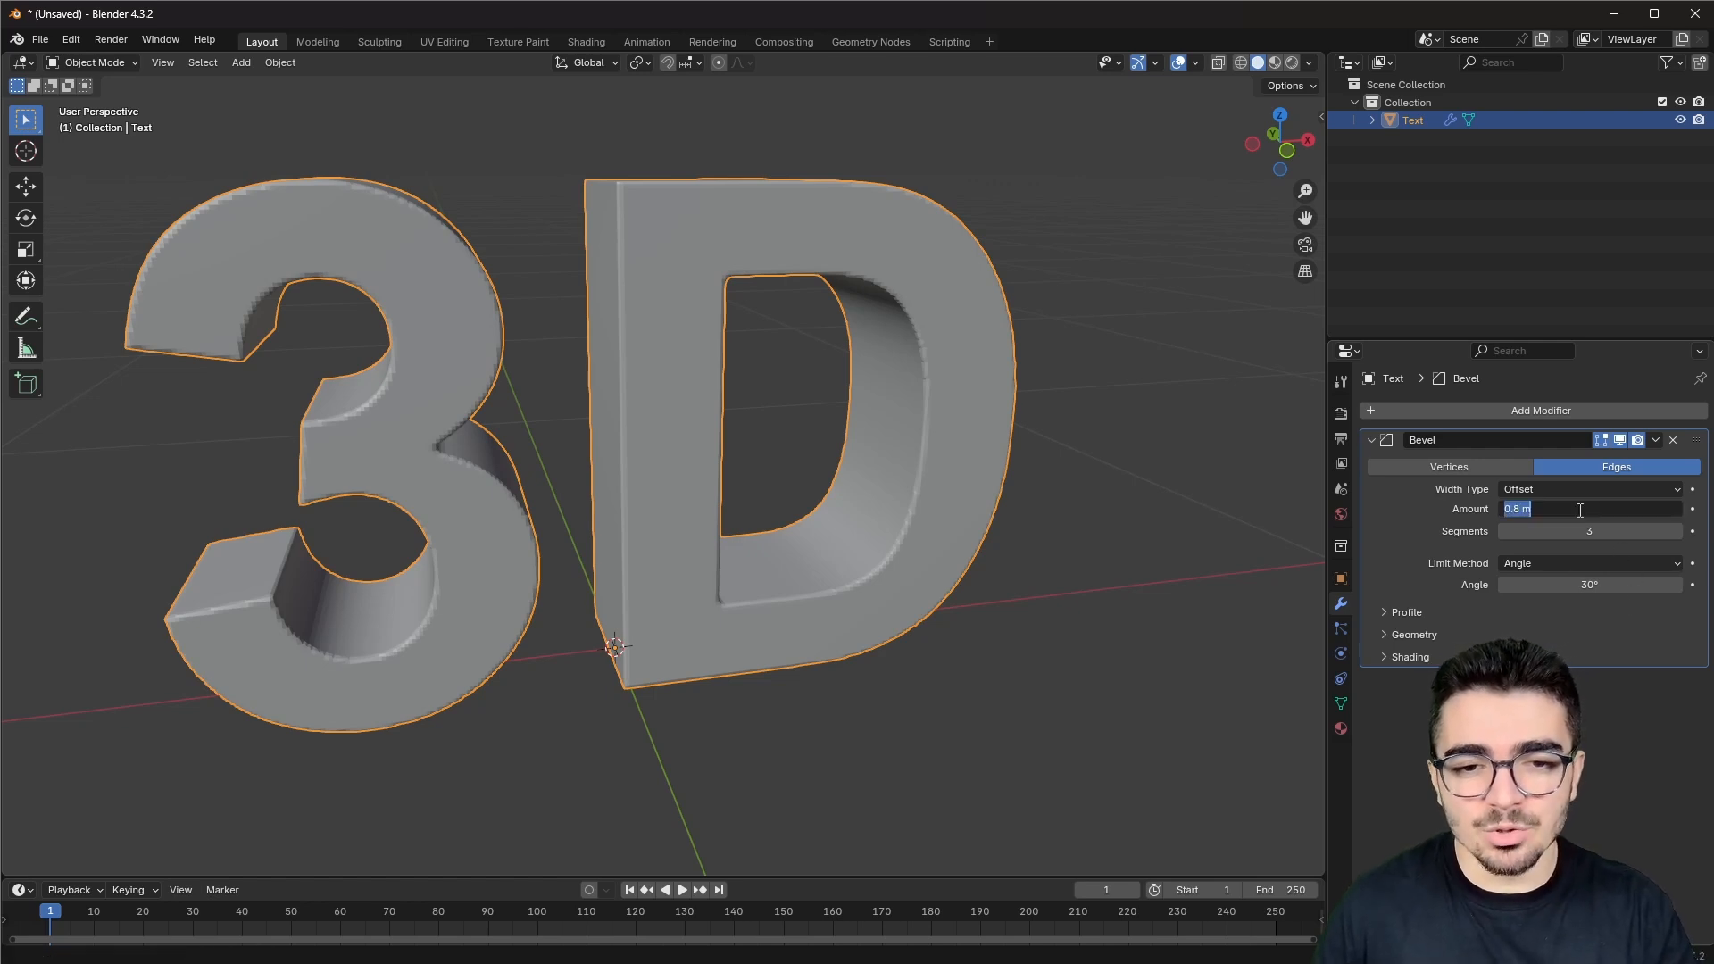
text(1)
key(Return)
click(1580, 511)
text(1.3)
key(Return)
Step: Apply the Bevel modifier with the 1.3 m amount to the text mesh
middle_drag(1173, 482, 1298, 497)
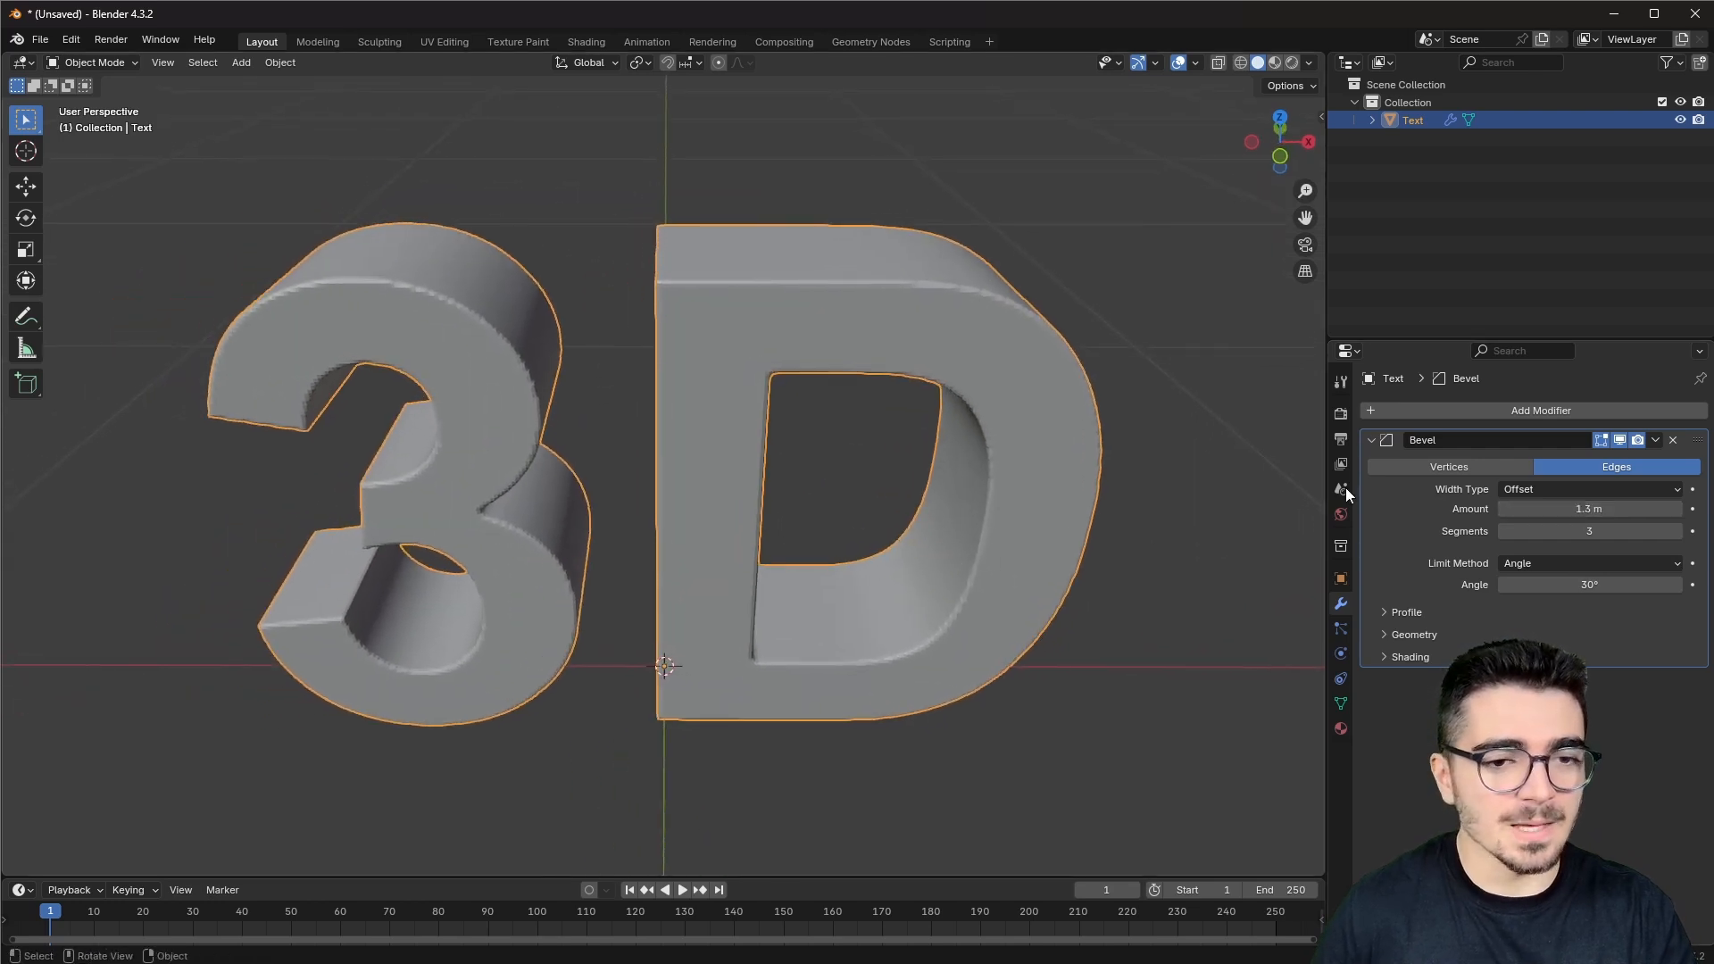
click(1653, 440)
click(1608, 464)
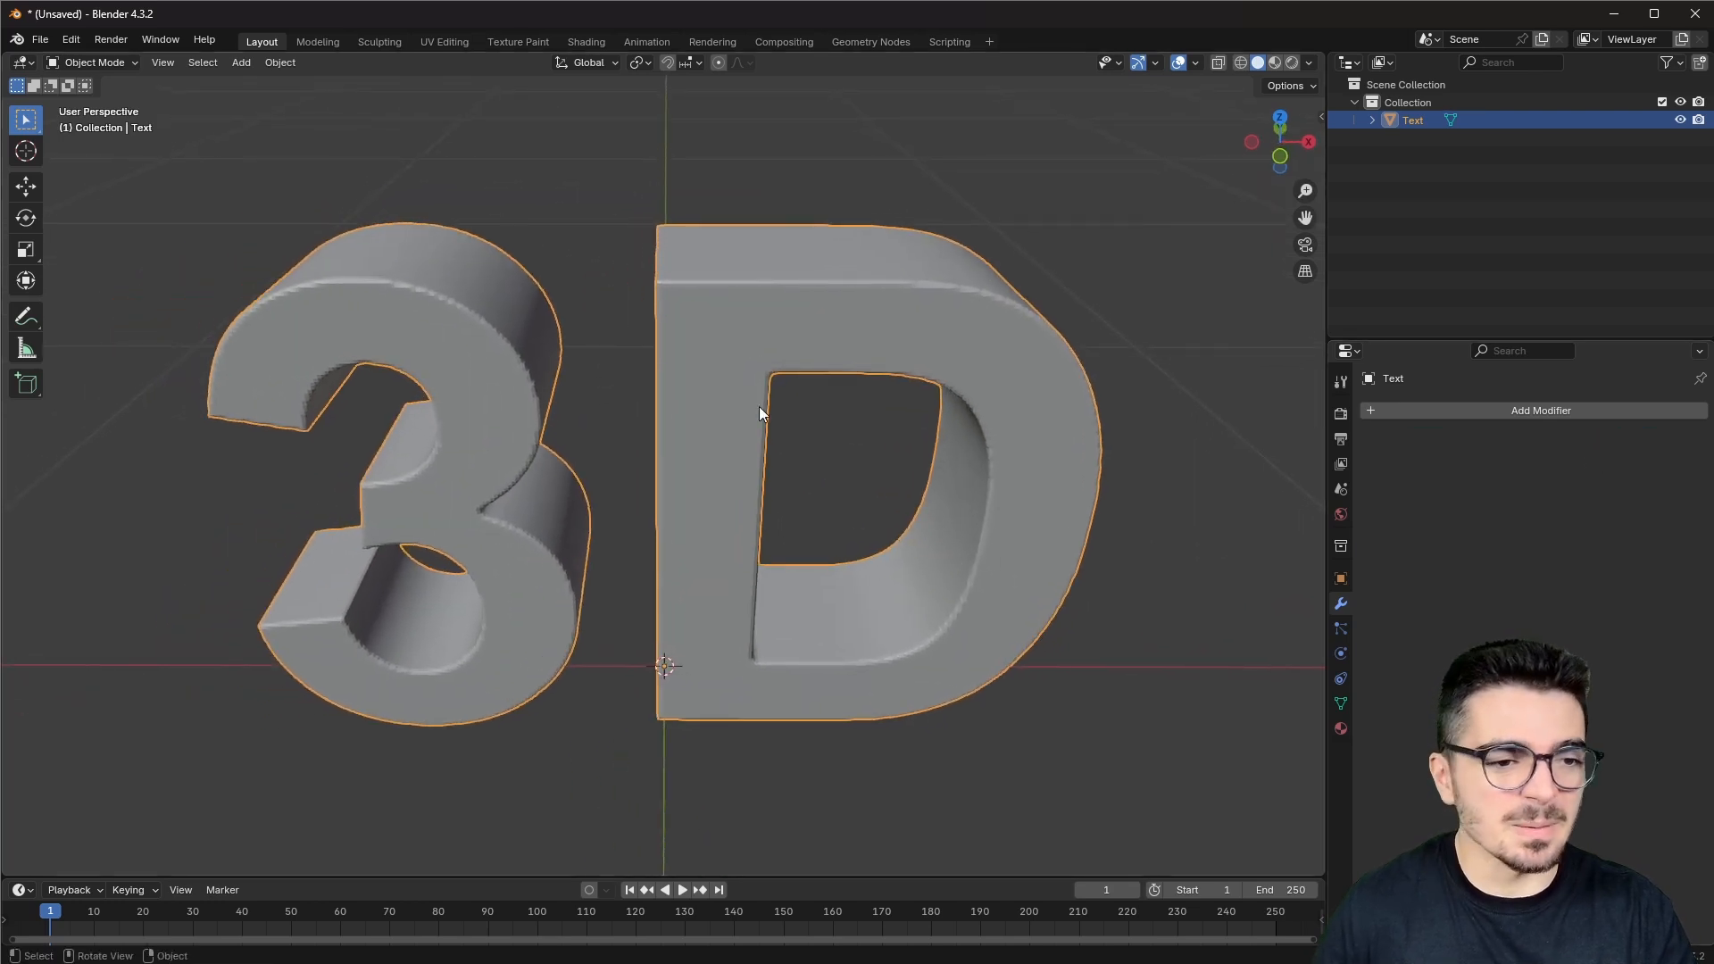
Step: Switch to Sculpt Mode, inflate the letters with the Cloth Filter at a cloth mass of 0.3 and inspect the folds
click(104, 65)
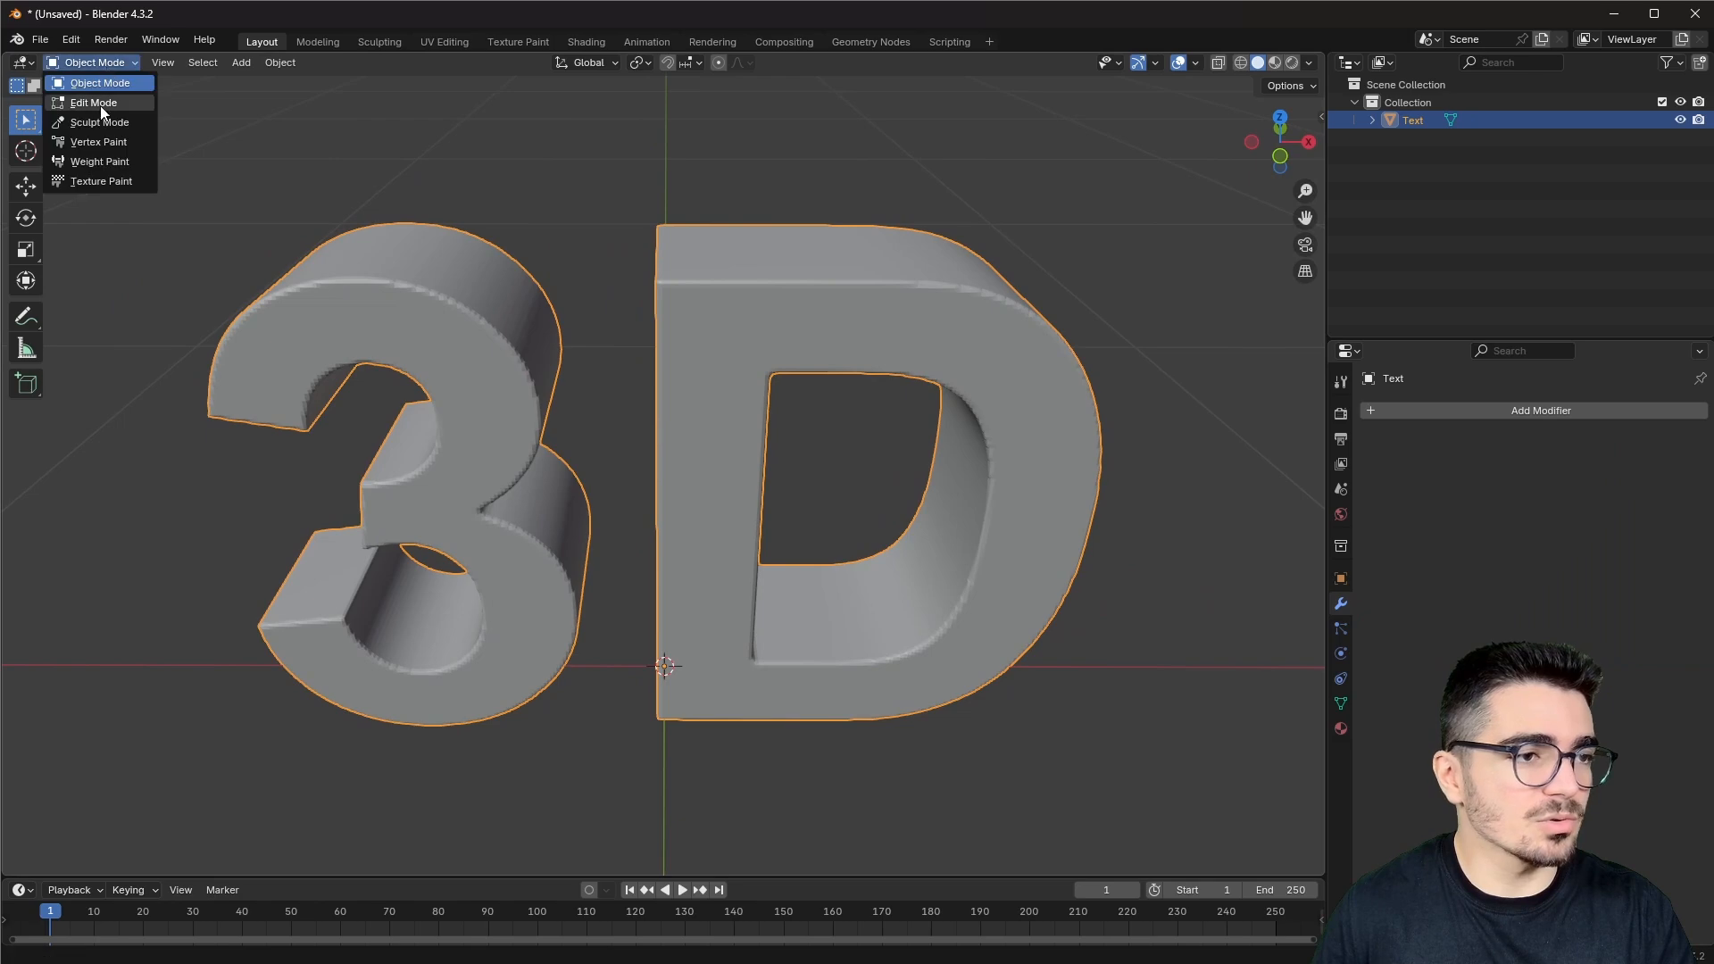
click(102, 119)
middle_drag(585, 474, 497, 432)
scroll(489, 455, up, 2)
drag(490, 452, 587, 500)
middle_drag(587, 500, 579, 458)
middle_drag(768, 197, 814, 207)
scroll(751, 549, up, 3)
middle_drag(752, 558, 795, 592)
scroll(795, 593, down, 5)
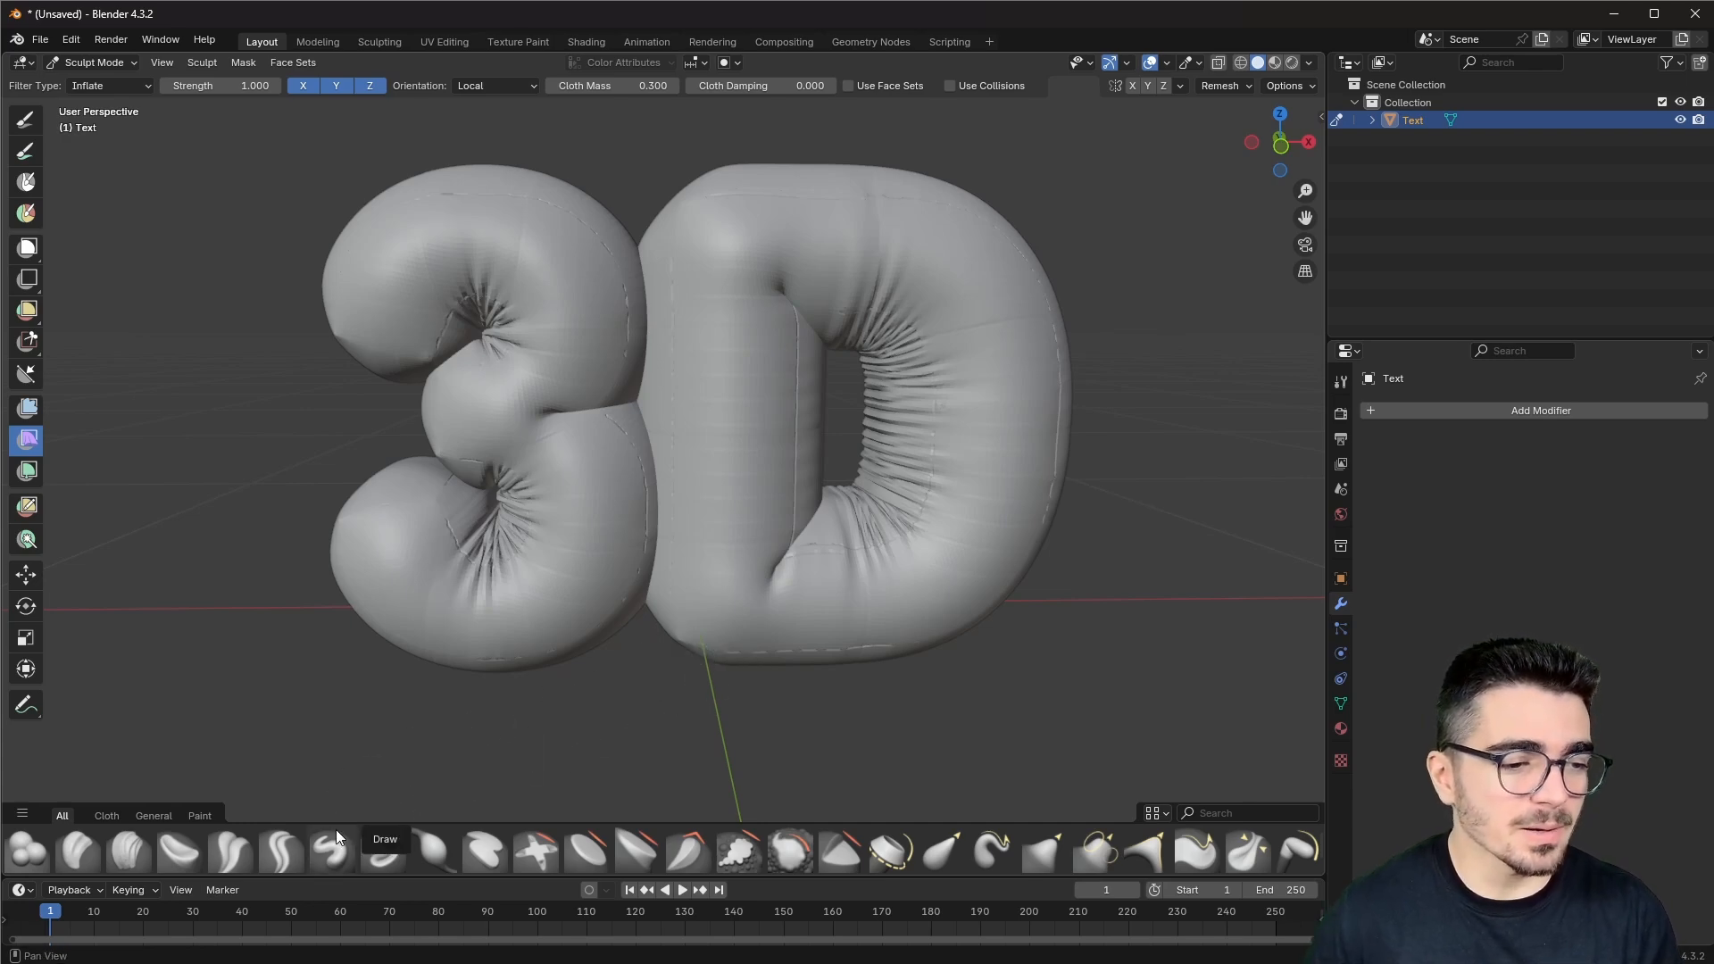
Step: Expand the brush shelf and try the Pinch Point Cloth brush along the upper part of the D
mouse_move(349, 772)
mouse_down()
mouse_move(344, 660)
mouse_move(341, 682)
mouse_up()
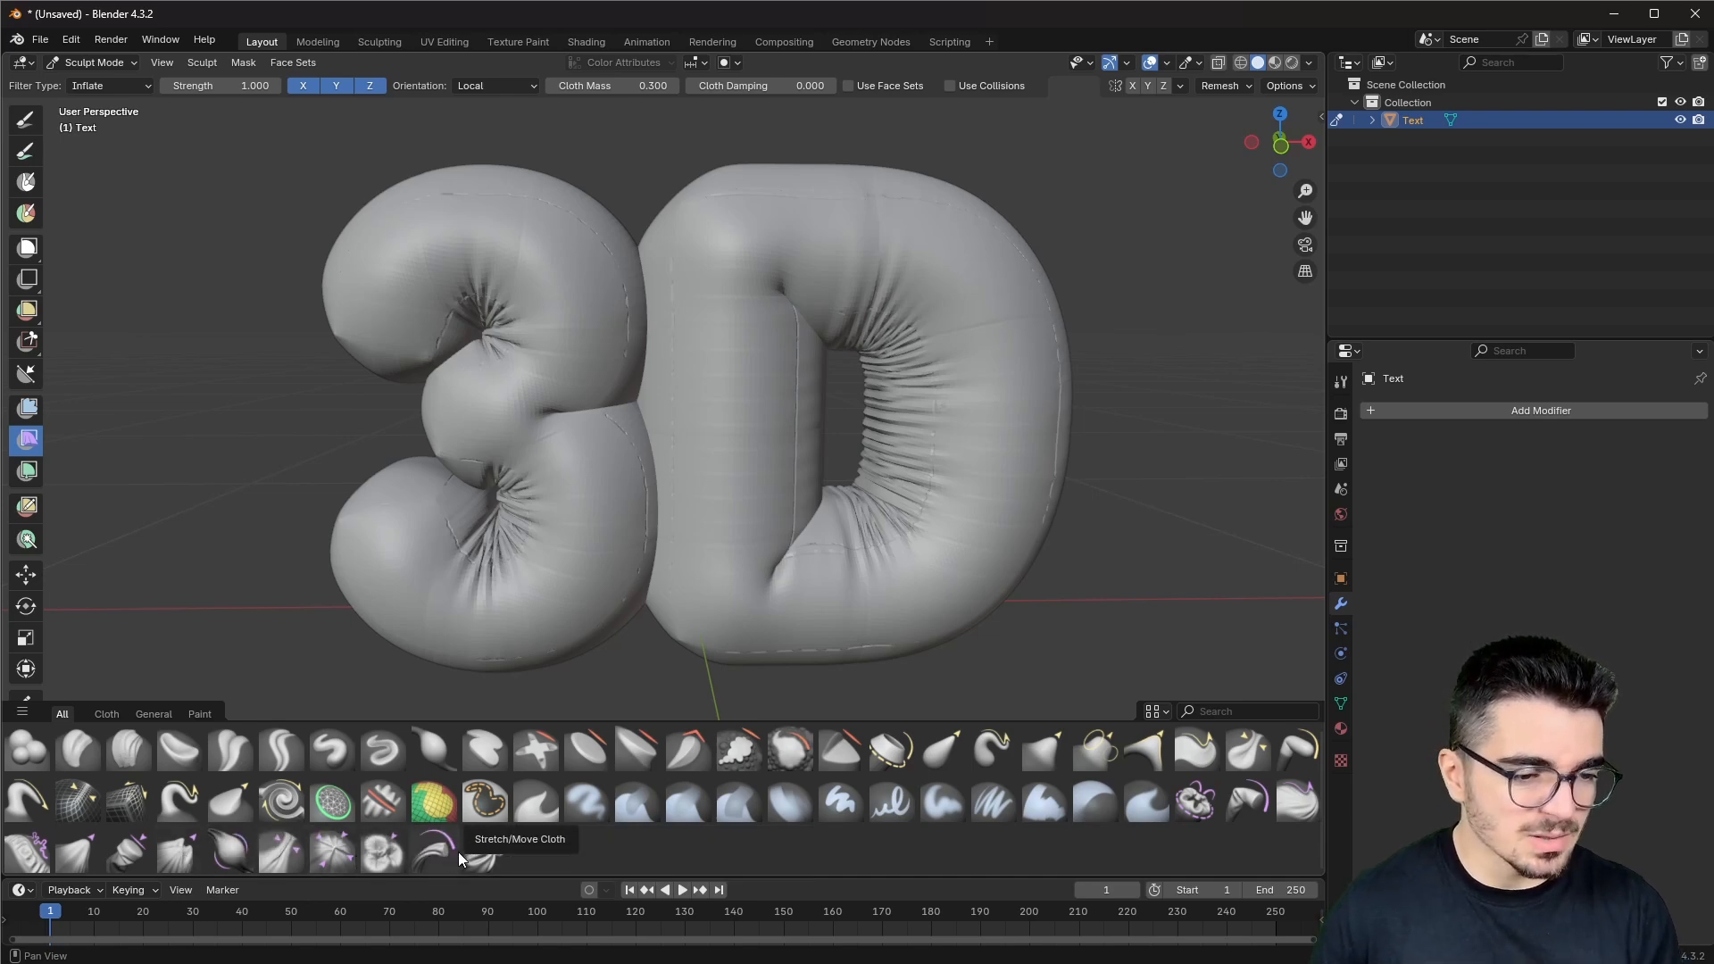
click(314, 848)
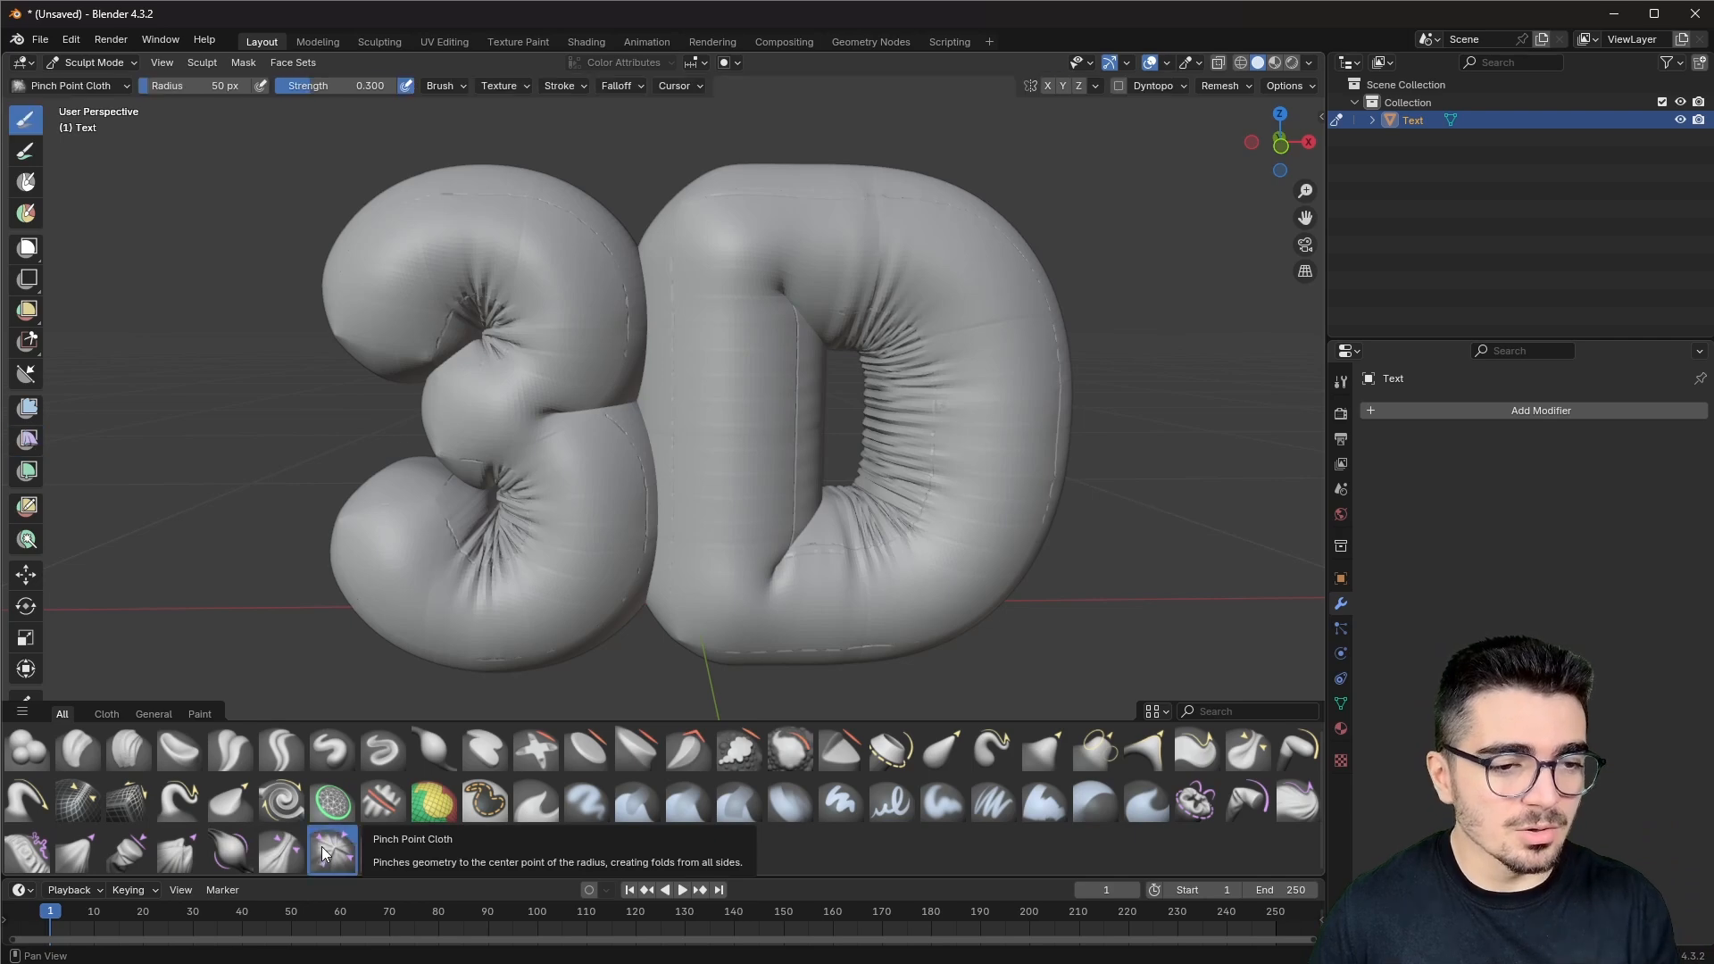
drag(725, 212, 874, 244)
drag(990, 276, 986, 276)
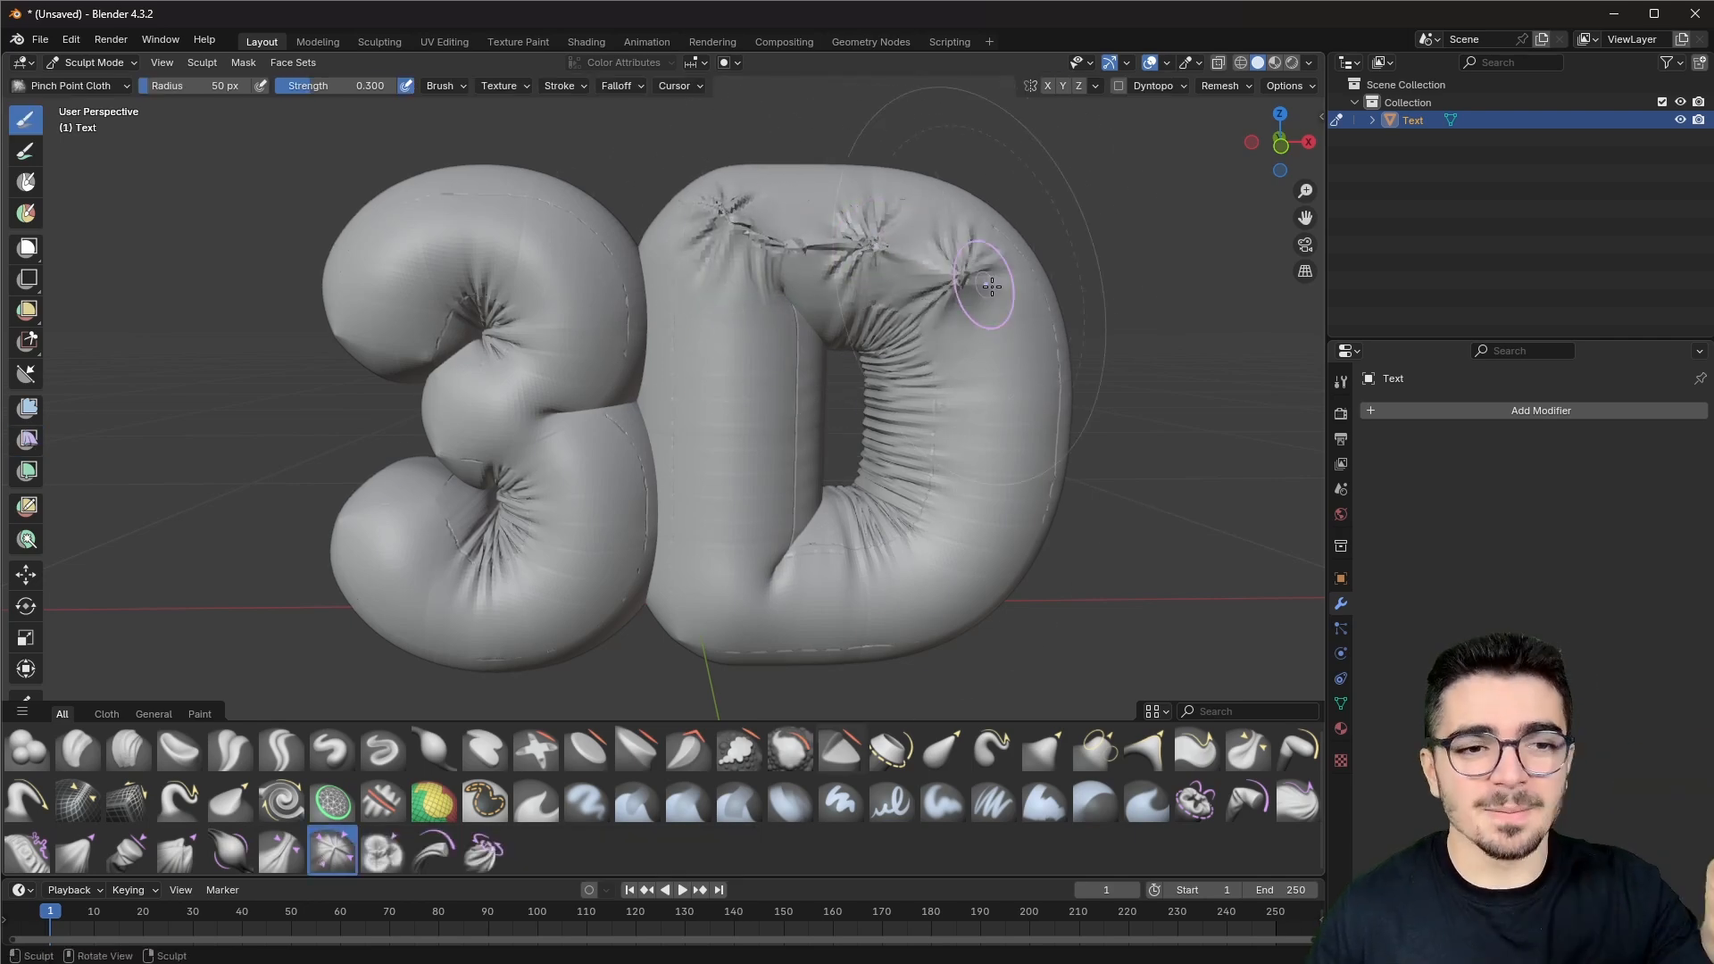
Step: Undo the pinch strokes on the D
key(ctrl+z)
key(ctrl+z)
key(ctrl+z)
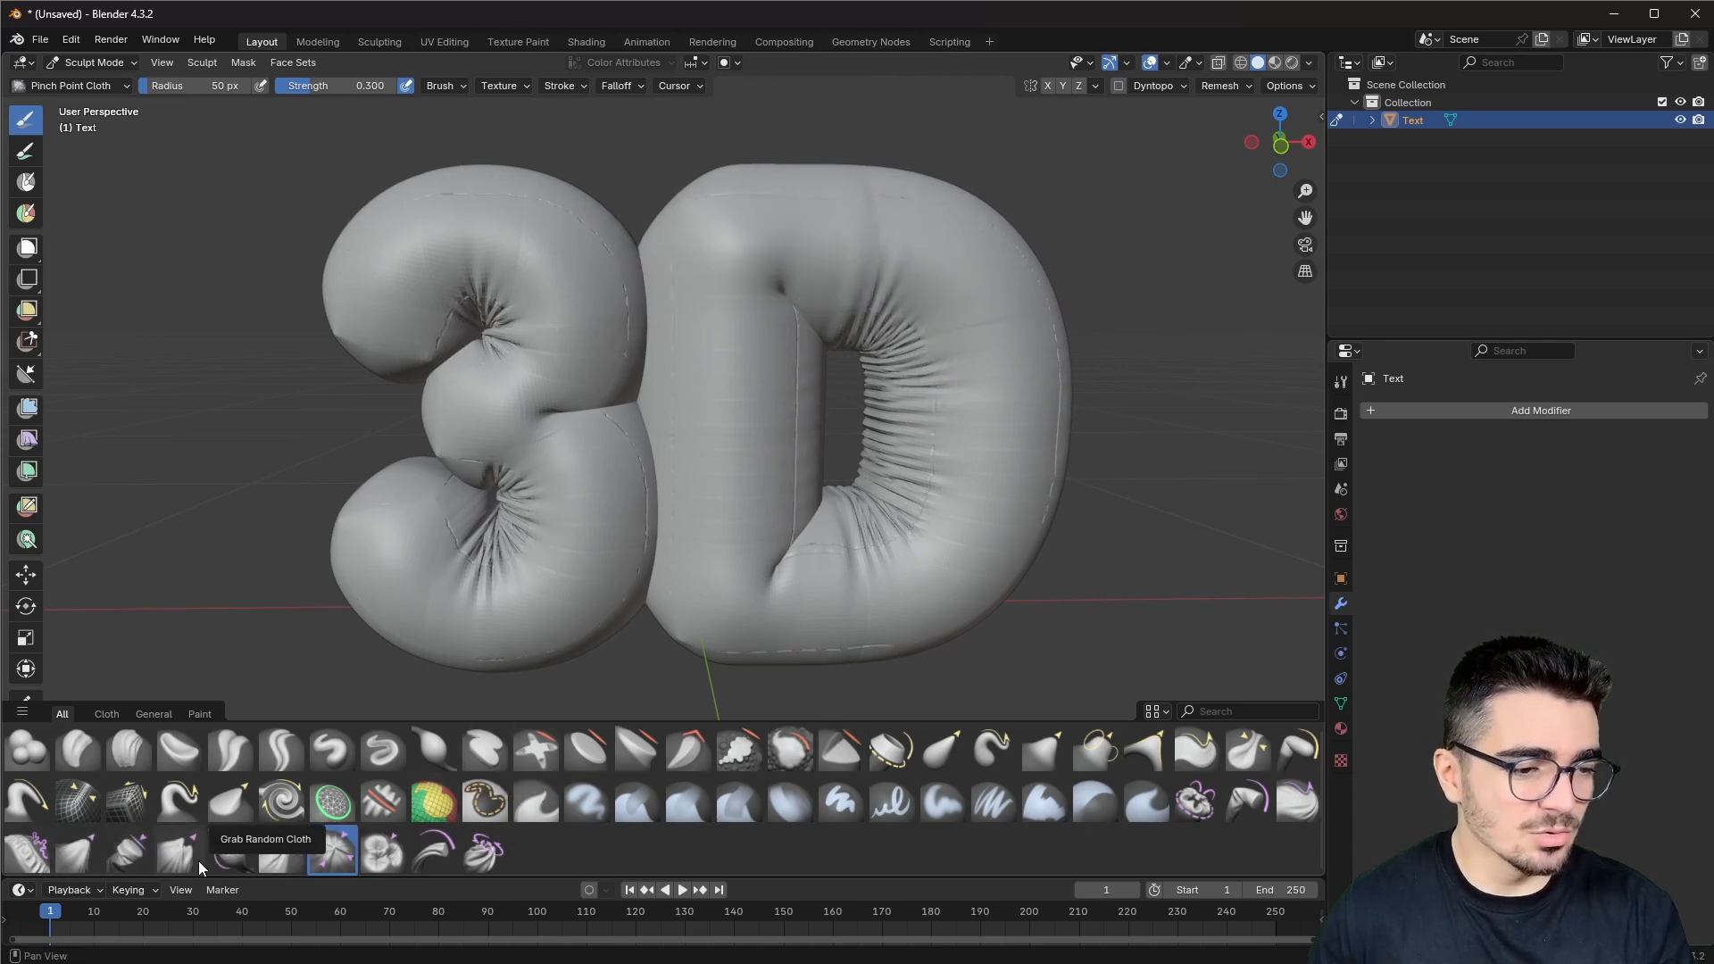
Step: Choose the Drag Cloth brush with a radius of 81 px and a strength of 0.120
click(1290, 804)
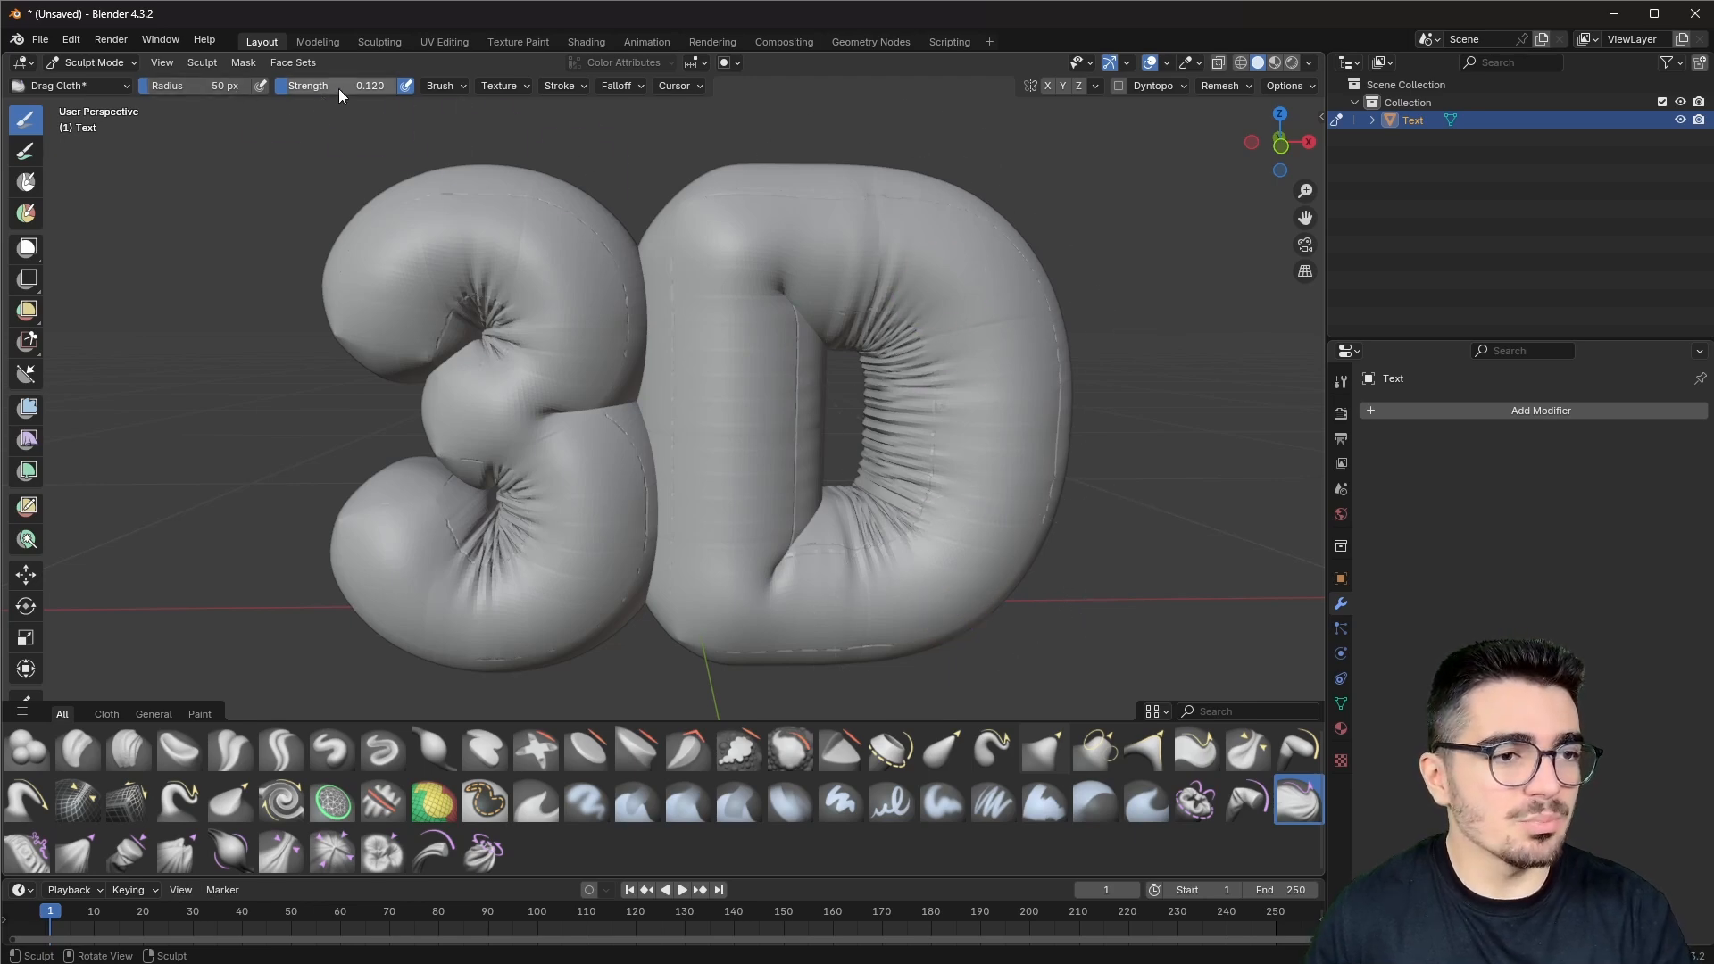
drag(341, 87, 342, 88)
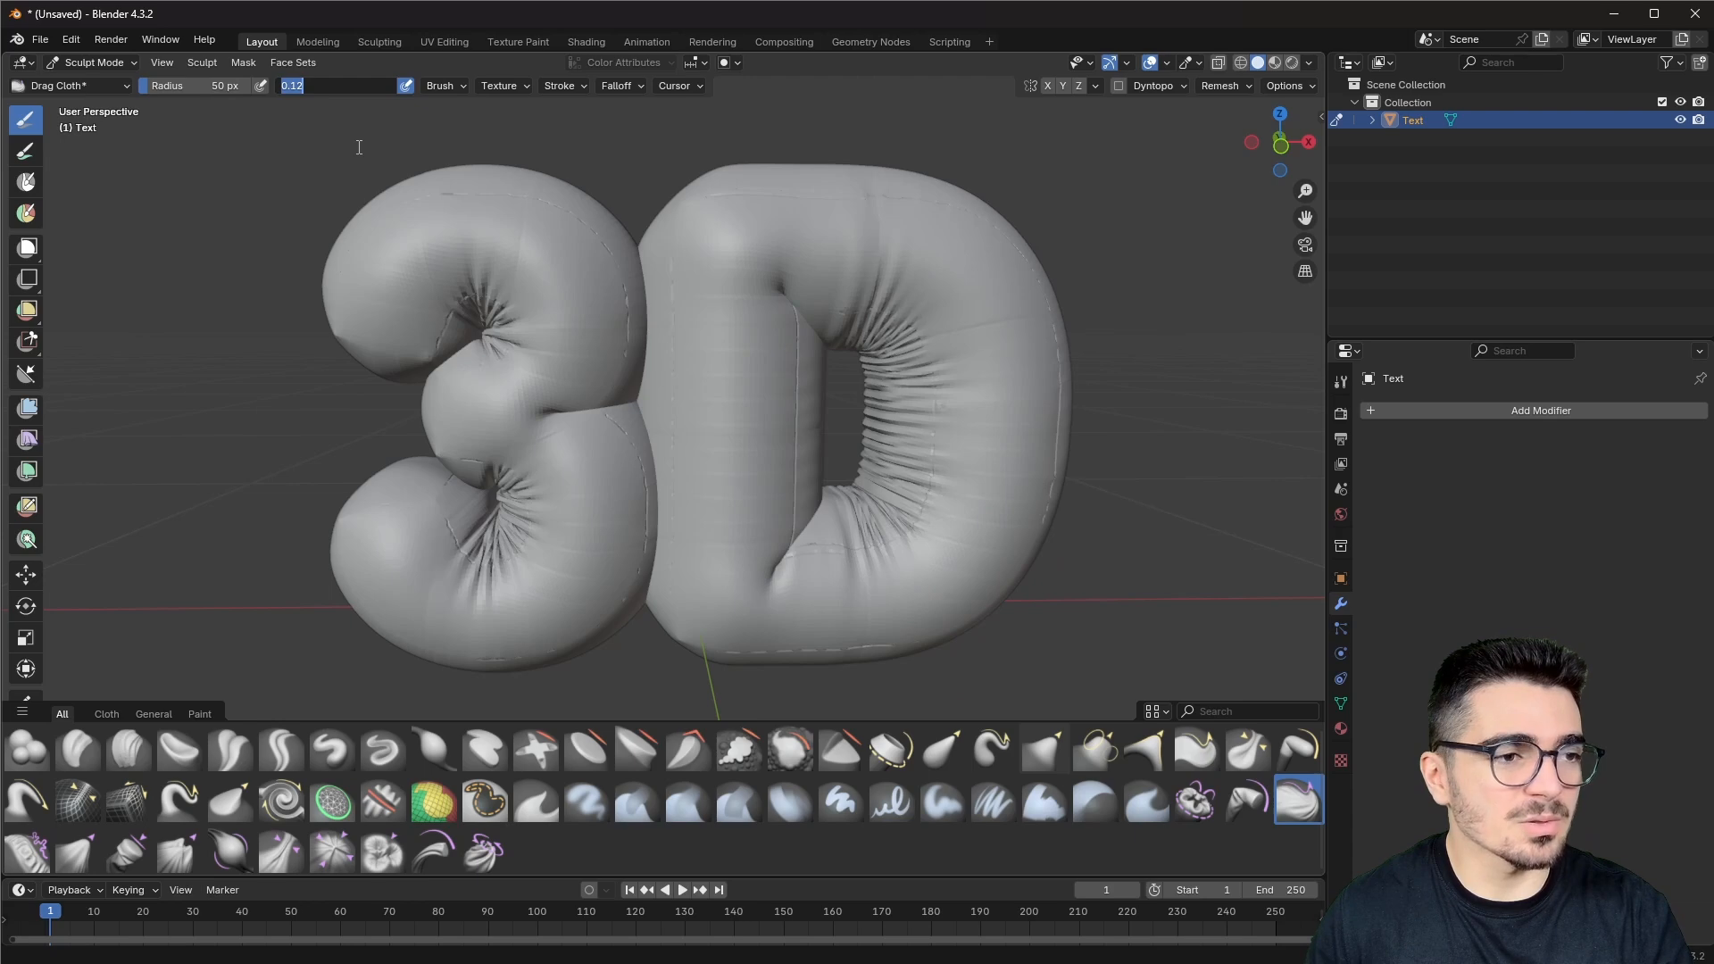
key(Return)
drag(177, 85, 184, 86)
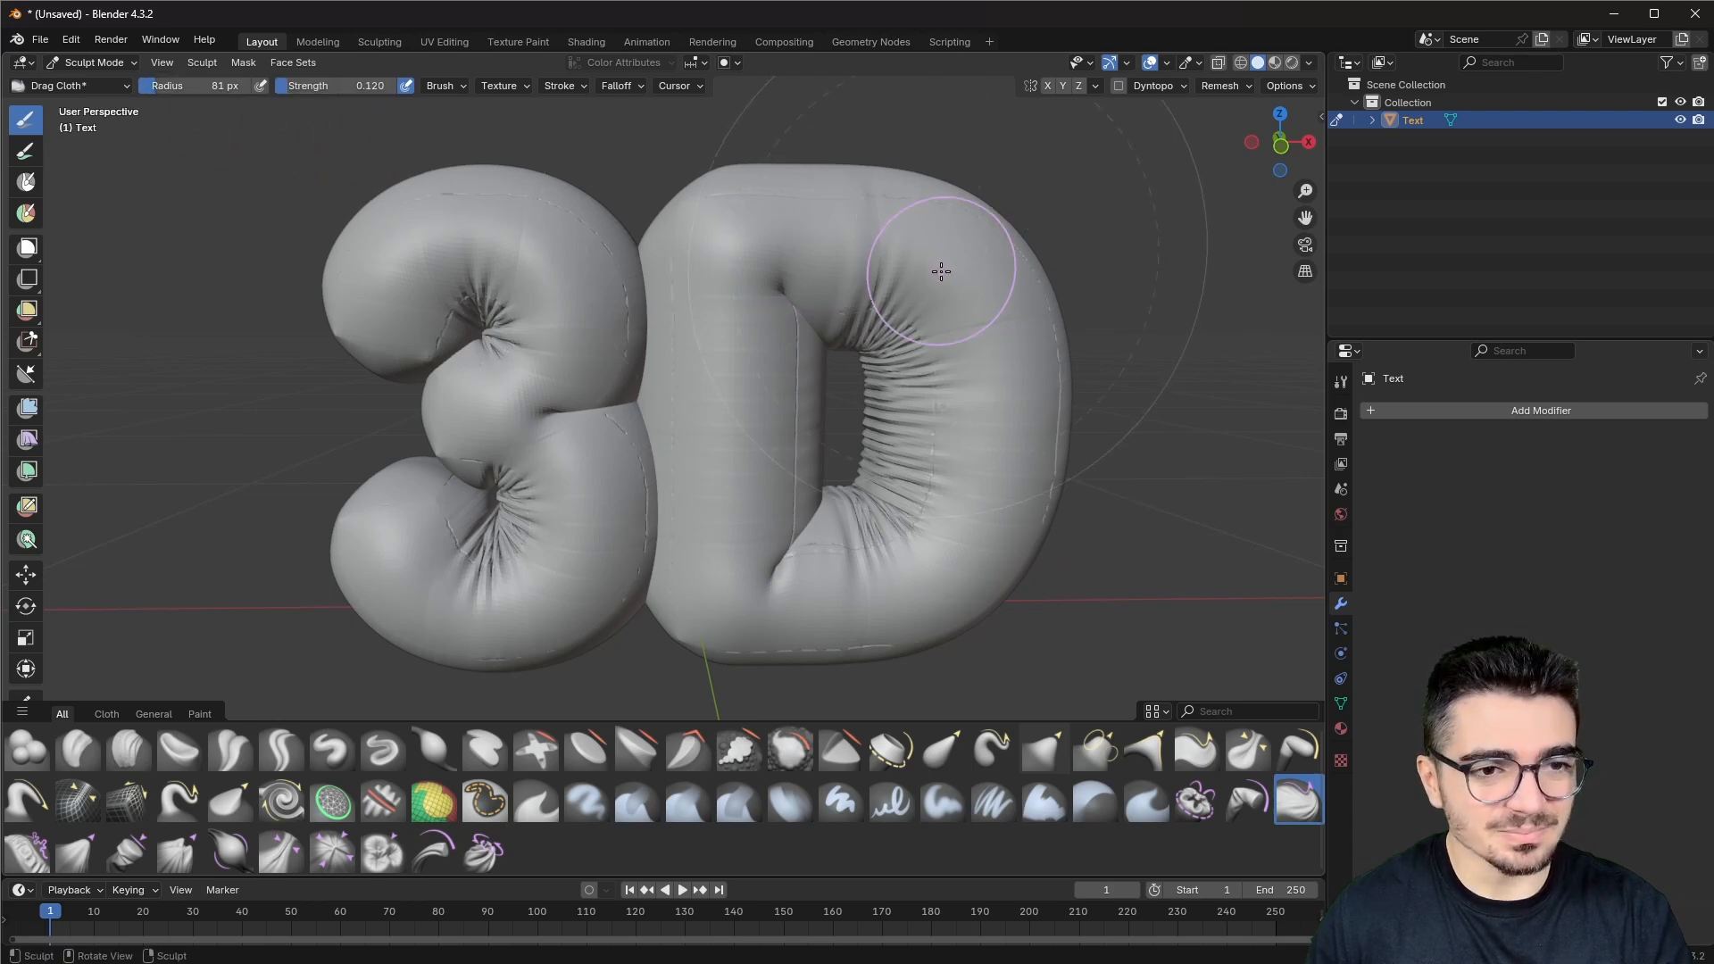
Step: Sculpt fine wrinkles into the front of the D along its upper curve and stem with Drag Cloth
mouse_move(887, 237)
mouse_down()
mouse_move(987, 298)
mouse_move(1007, 406)
mouse_up()
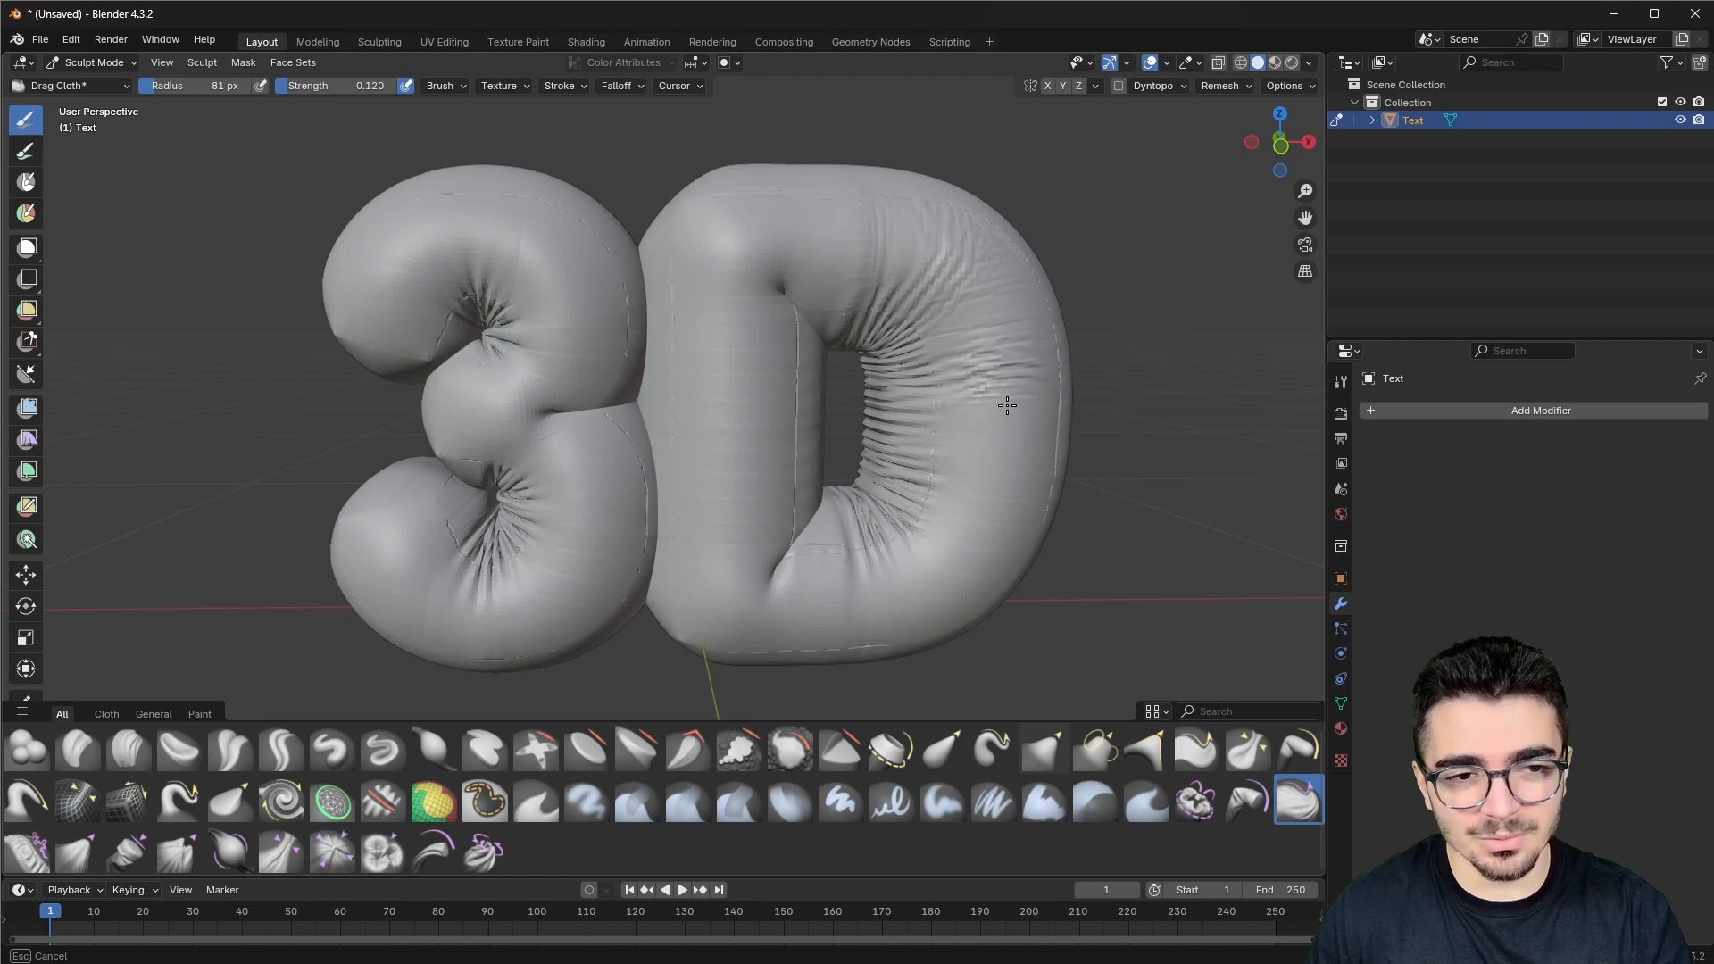
mouse_move(1007, 411)
mouse_down()
mouse_move(979, 554)
mouse_move(945, 532)
mouse_move(960, 538)
mouse_move(875, 592)
mouse_move(747, 555)
mouse_move(720, 512)
mouse_move(742, 259)
mouse_up()
drag(748, 225, 768, 234)
Step: Sculpt Drag Cloth wrinkles along the outer curved side of the D
middle_drag(843, 282, 662, 331)
mouse_move(650, 327)
mouse_down()
mouse_move(654, 351)
mouse_move(657, 332)
mouse_up()
drag(600, 263, 617, 295)
middle_drag(629, 429, 612, 359)
drag(635, 273, 636, 259)
drag(658, 448, 643, 441)
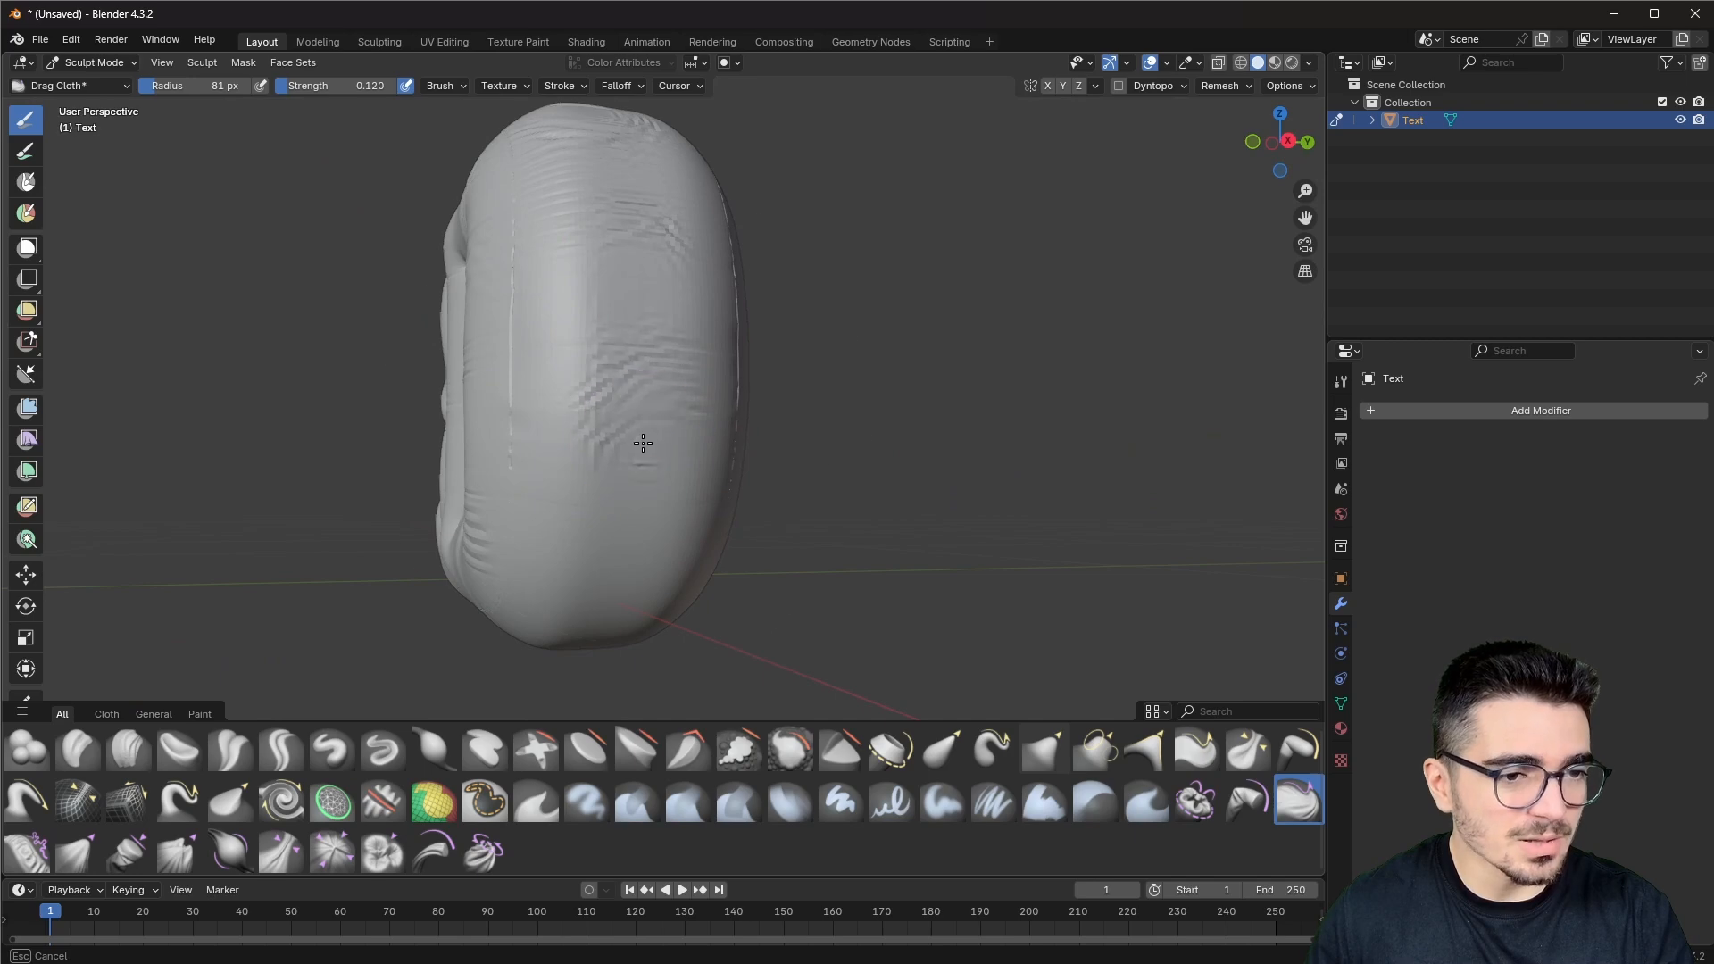
Step: Sculpt more Drag Cloth wrinkles around the letters while working from several sides
middle_drag(642, 440, 642, 394)
mouse_move(770, 264)
mouse_down()
mouse_move(732, 304)
mouse_move(745, 314)
mouse_up()
mouse_move(746, 314)
middle_down()
mouse_move(643, 375)
mouse_move(785, 497)
mouse_move(593, 352)
middle_up()
drag(592, 352, 600, 392)
middle_drag(584, 404, 636, 325)
drag(674, 375, 599, 361)
Step: Sculpt Drag Cloth wrinkles into the lower curve of the 3 from below
middle_drag(633, 325, 591, 408)
drag(591, 408, 439, 426)
drag(527, 482, 637, 416)
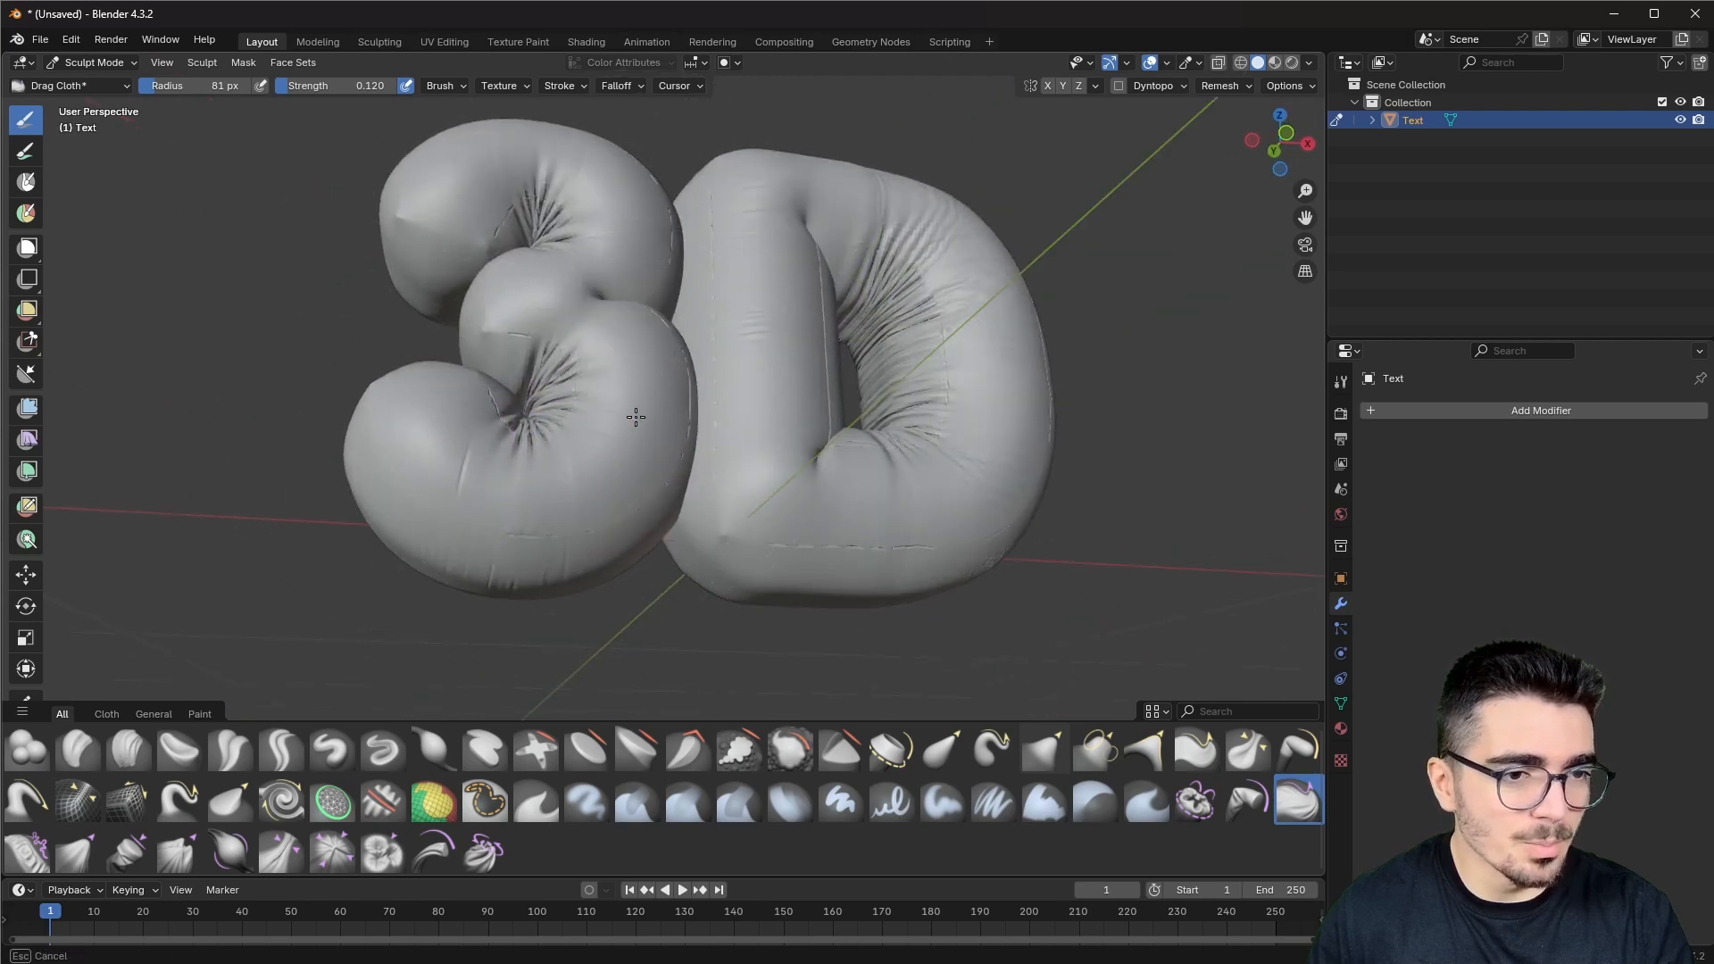
Step: Sculpt Drag Cloth wrinkles into the middle and upper bulges of the 3 from its open side
middle_drag(638, 390, 693, 438)
scroll(696, 443, up, 2)
drag(628, 360, 609, 340)
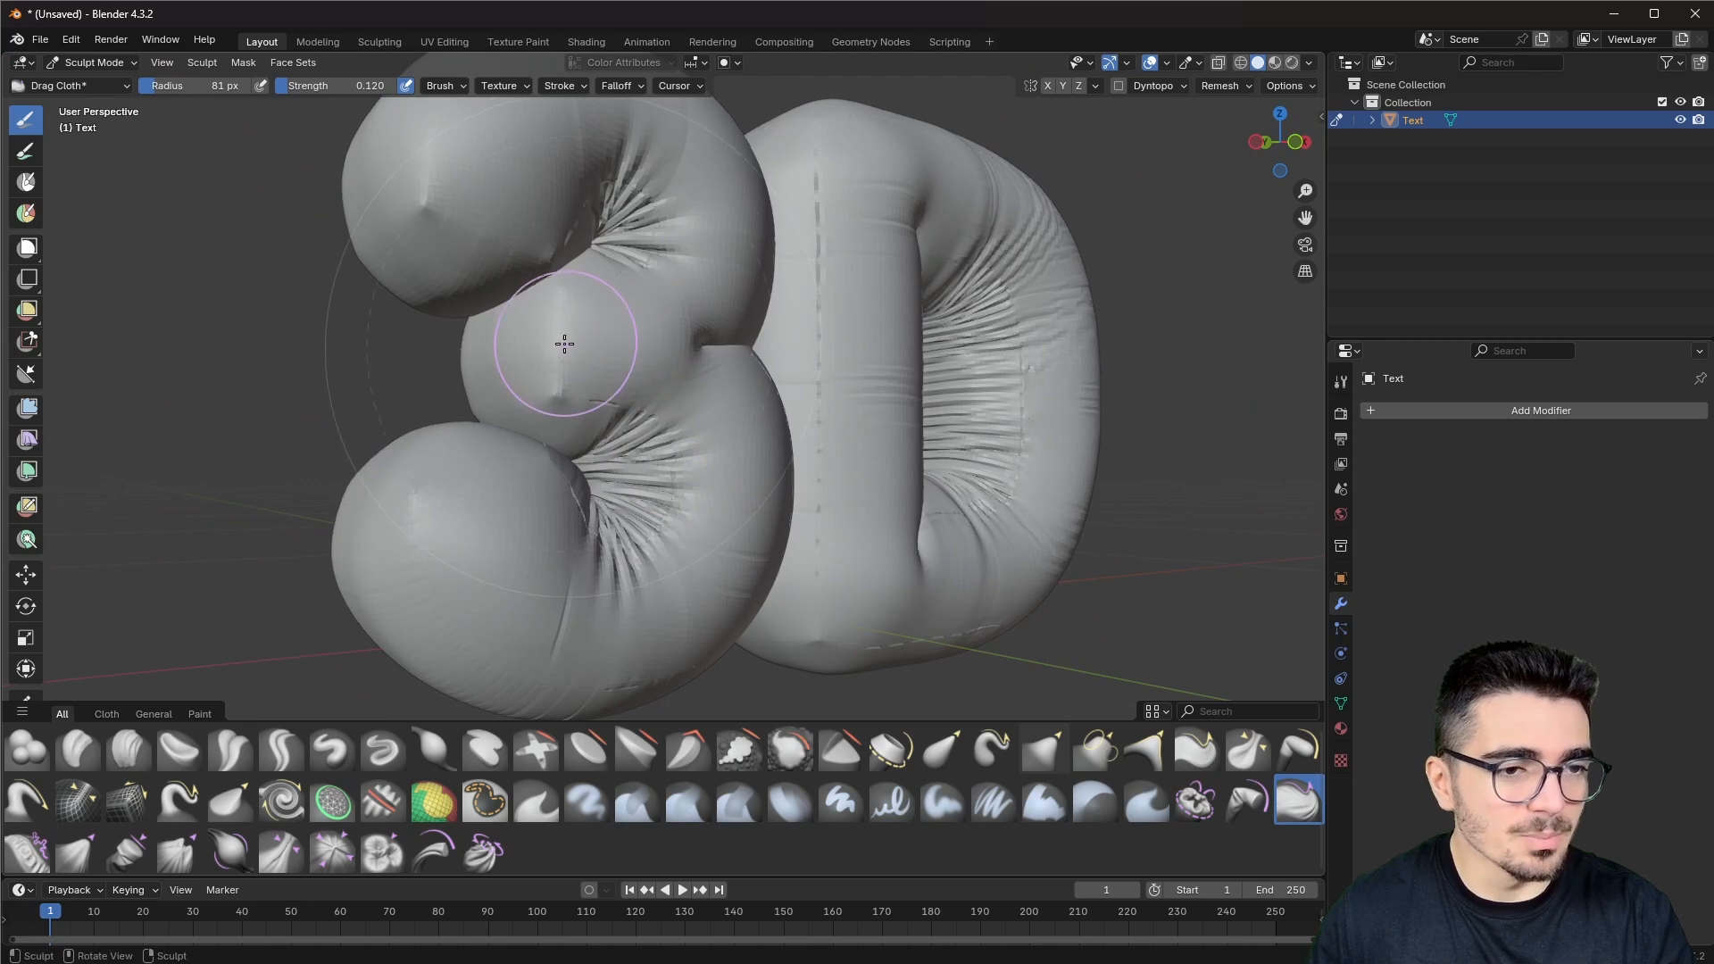
shift+middle_drag(568, 345, 659, 554)
mouse_move(711, 292)
mouse_down()
mouse_move(617, 391)
mouse_move(620, 376)
mouse_up()
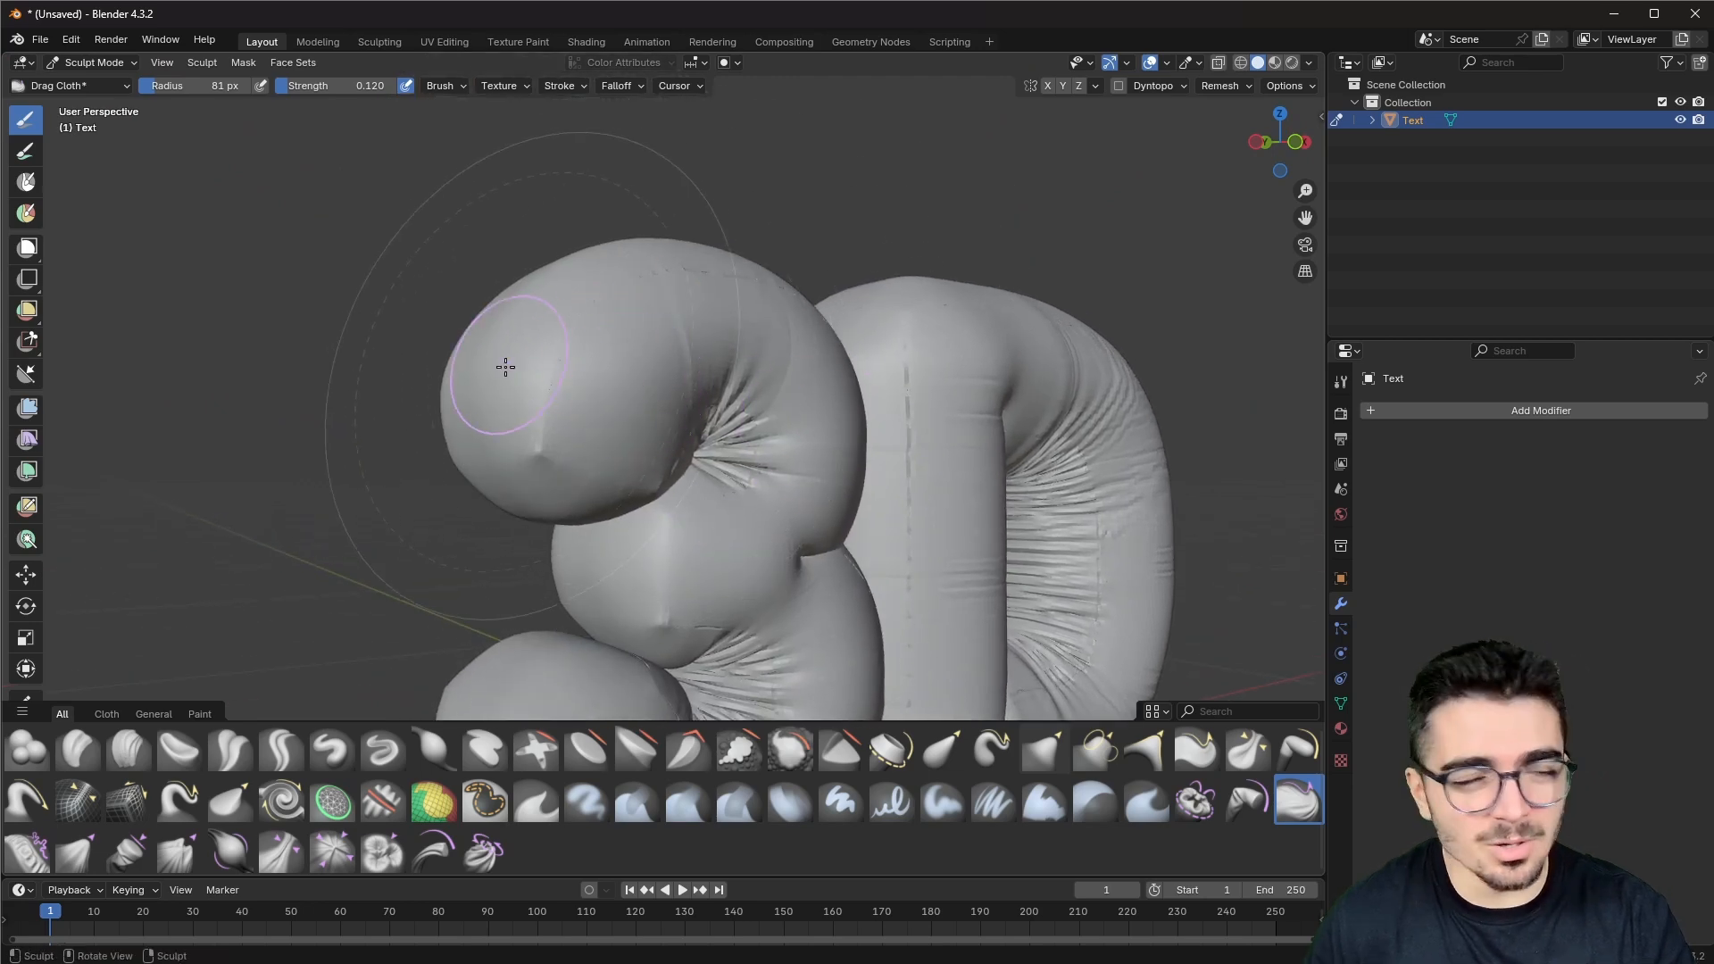
Step: Sculpt Drag Cloth wrinkles across the tops of the 3 and the D
middle_drag(553, 371, 656, 406)
drag(711, 418, 728, 424)
mouse_move(721, 421)
middle_down()
mouse_move(651, 471)
mouse_move(627, 537)
mouse_move(639, 425)
mouse_move(572, 403)
middle_up()
scroll(639, 425, up, 1)
drag(572, 403, 544, 393)
middle_drag(704, 418, 676, 404)
drag(704, 394, 706, 389)
drag(948, 356, 874, 368)
drag(980, 377, 992, 365)
Step: Inspect the wrinkled letters from the front and return the text to Object Mode
scroll(1000, 446, down, 4)
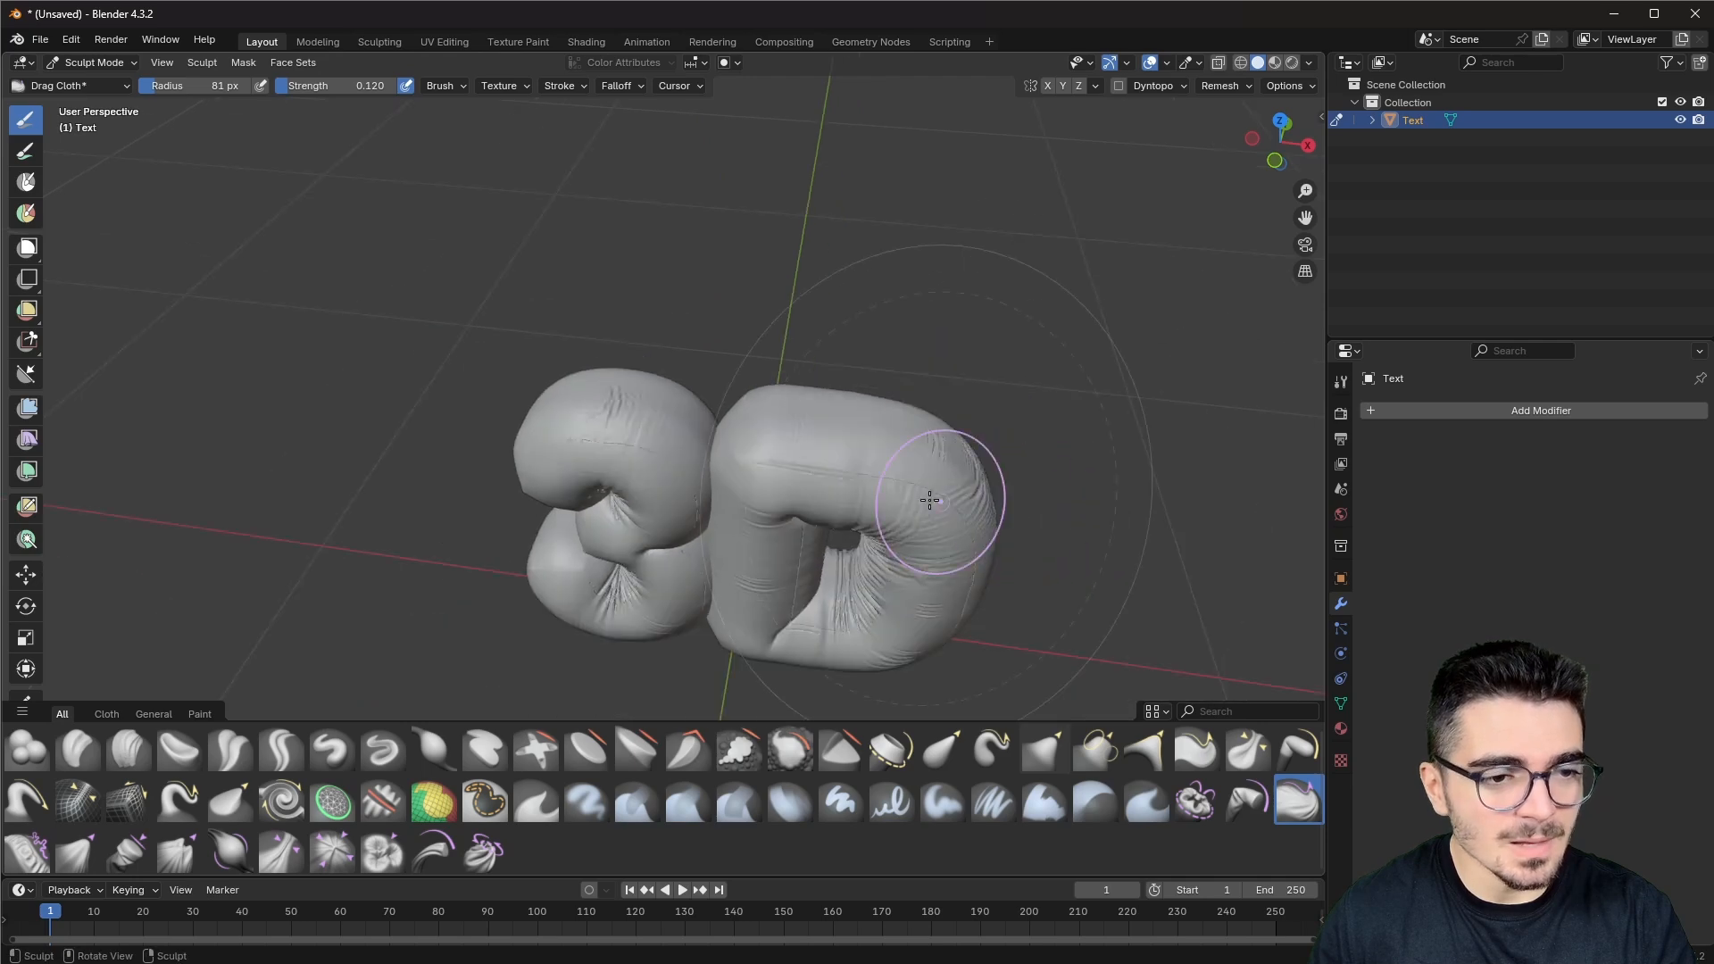
middle_drag(1004, 505, 1059, 436)
scroll(973, 397, up, 2)
middle_drag(945, 383, 786, 375)
click(93, 62)
click(95, 80)
middle_drag(416, 399, 410, 414)
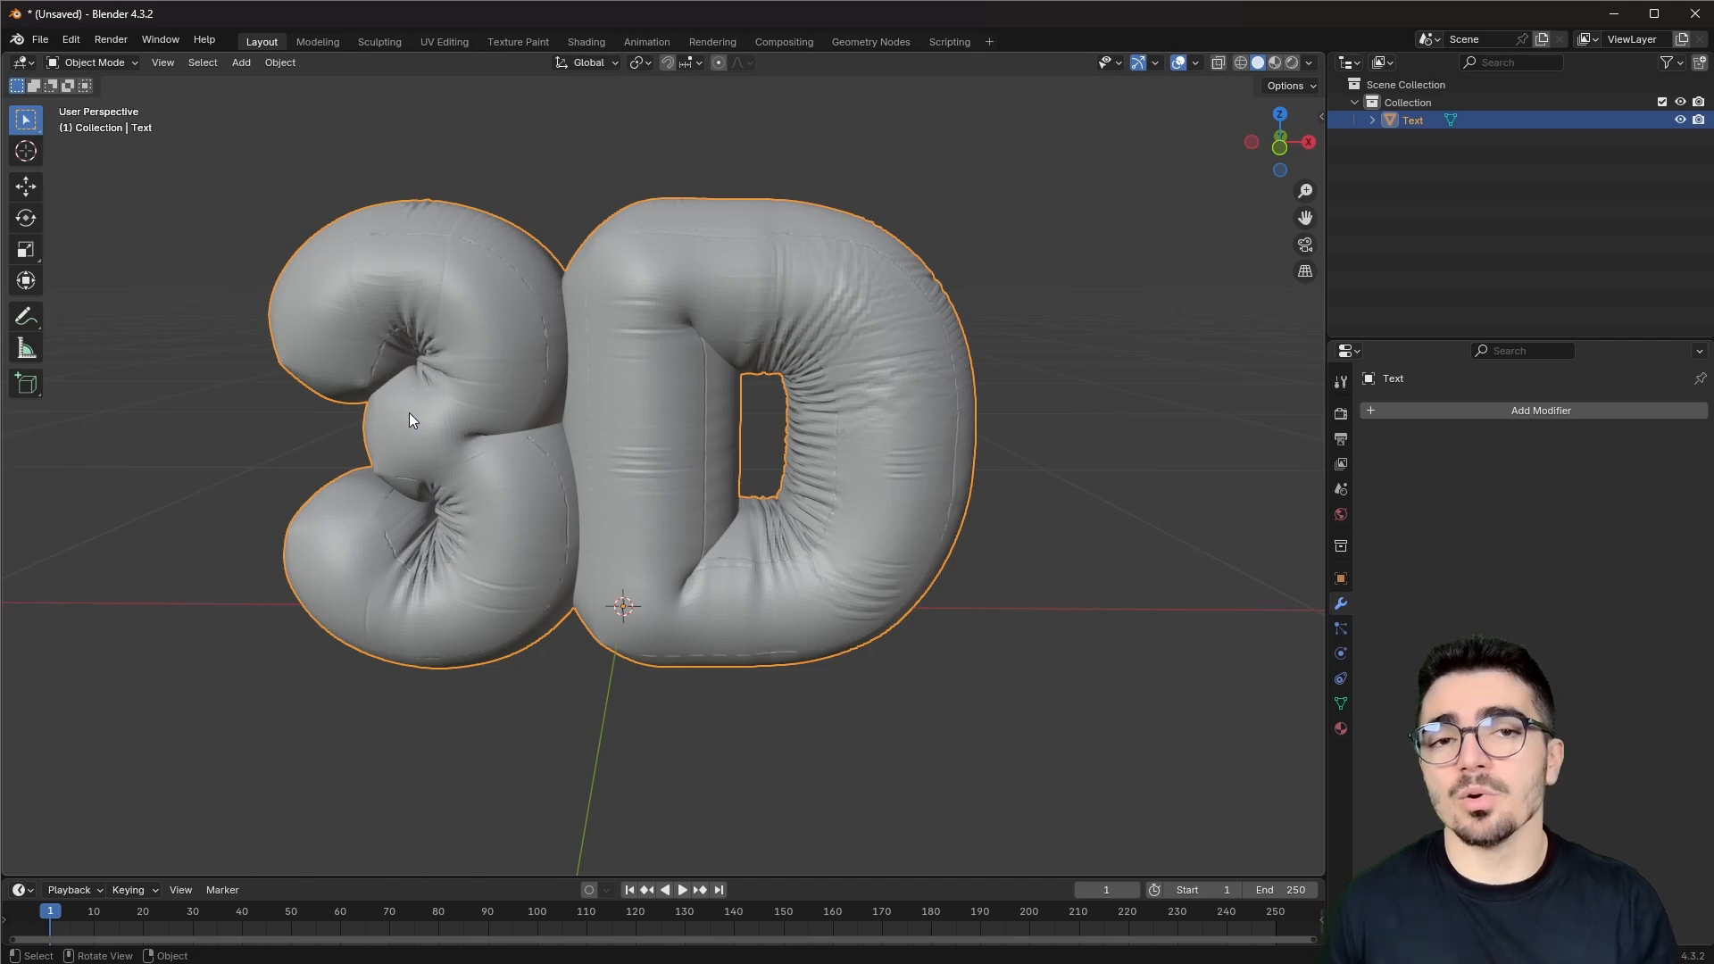
Step: Apply Shade Smooth to the wrinkled 3D text
scroll(979, 284, up, 6)
middle_drag(864, 275, 656, 259)
scroll(856, 409, down, 6)
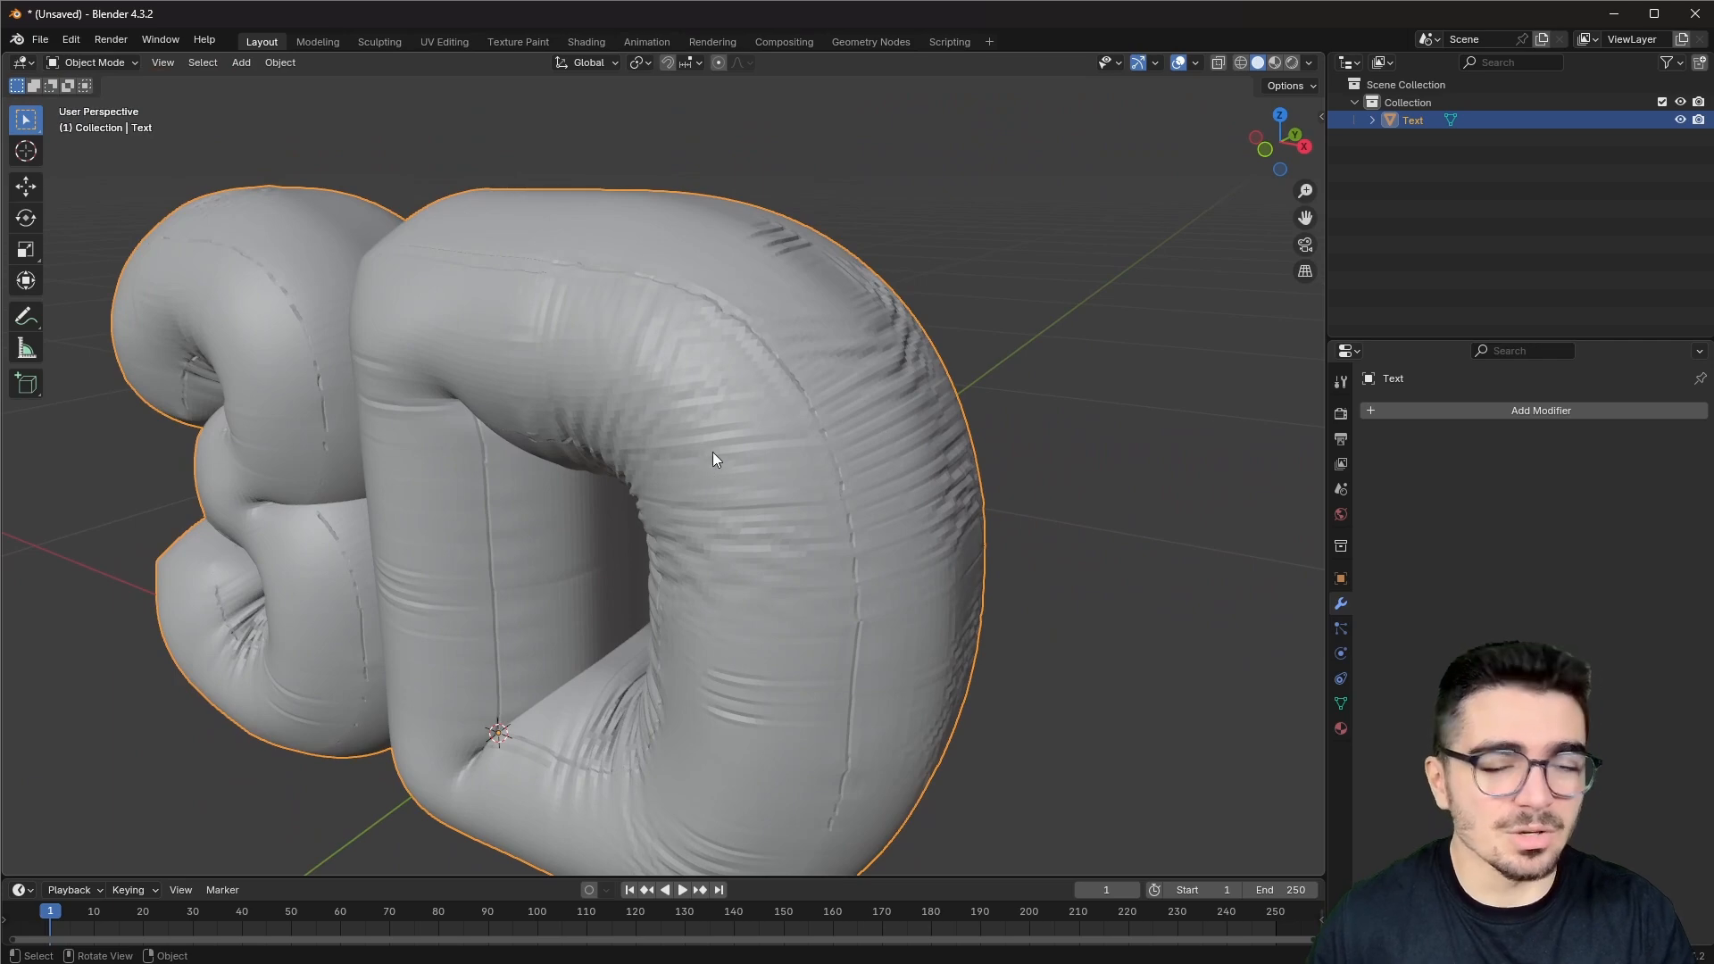
right_click(739, 334)
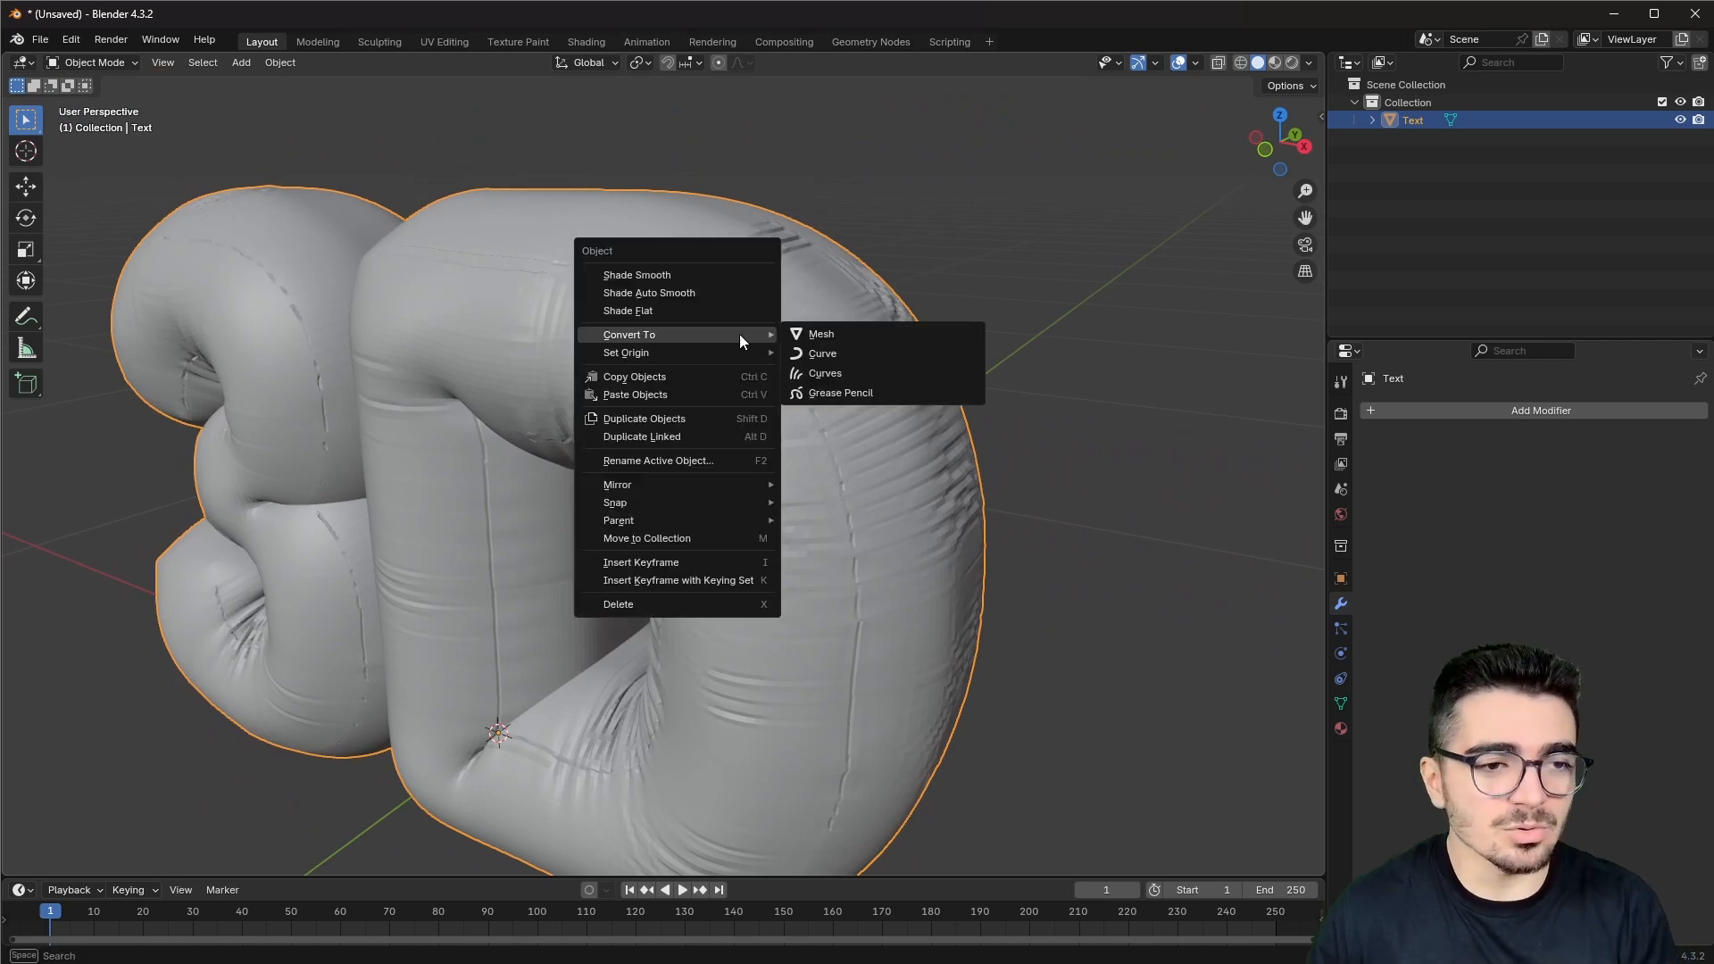
click(651, 273)
scroll(669, 437, up, 2)
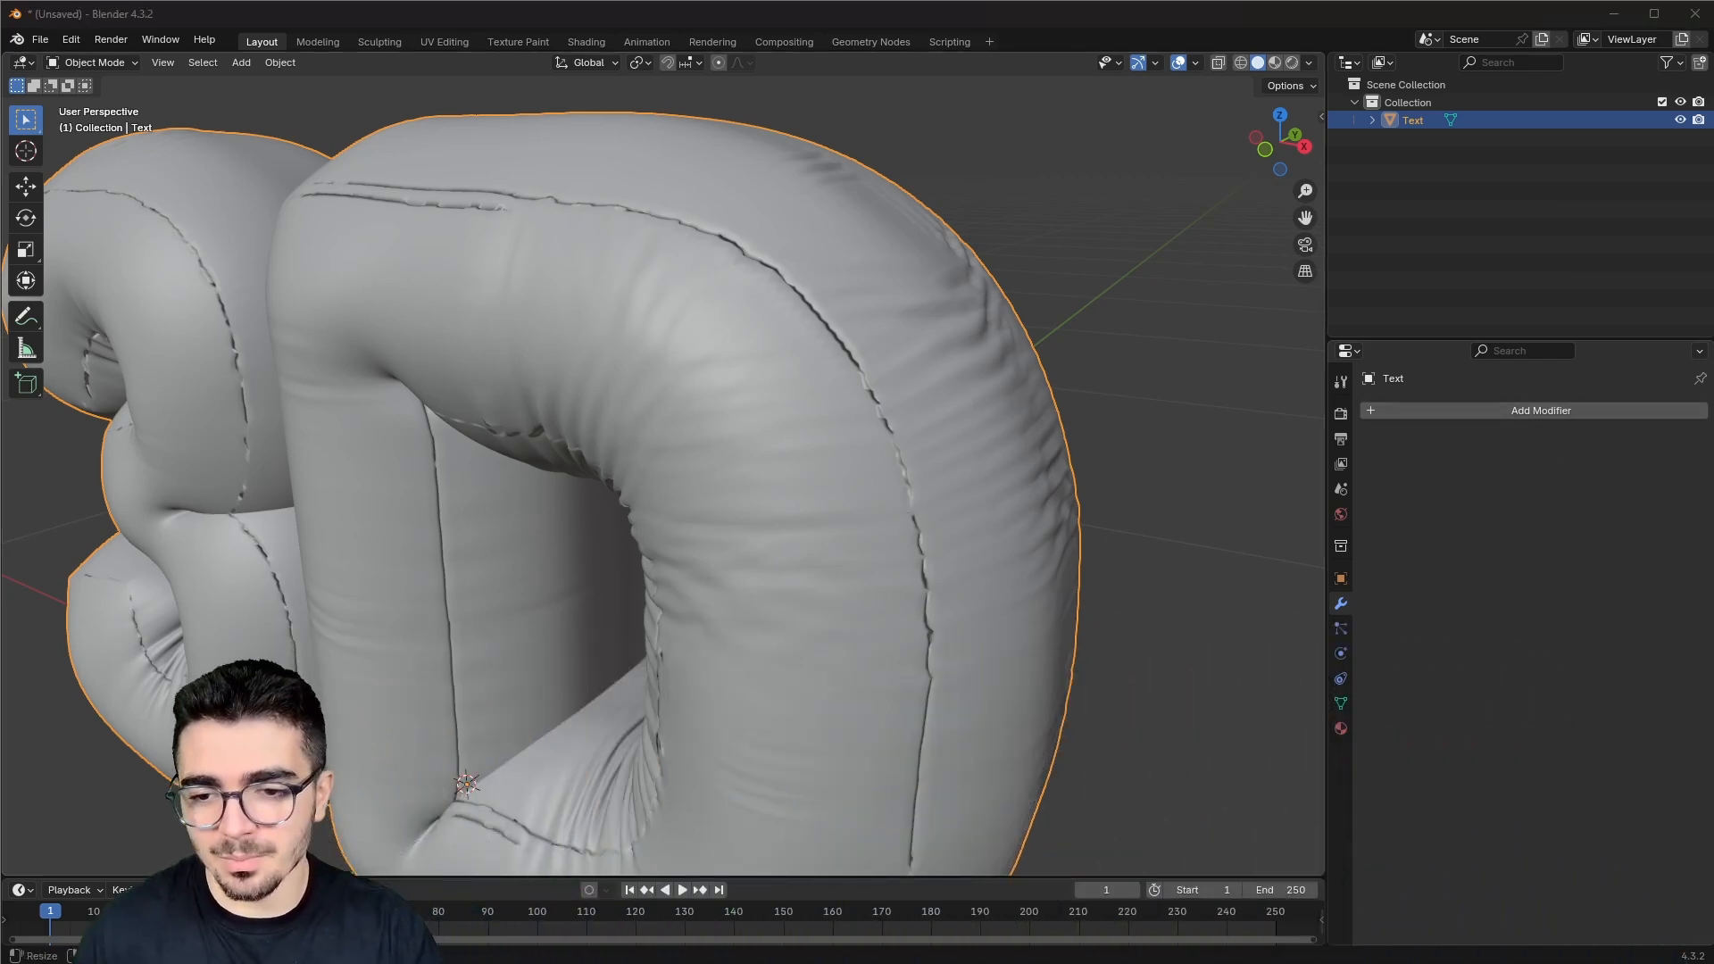
Step: Add a Subdivision Surface modifier to the text with viewport level 2 and check the smoothed letters from the front
click(1498, 411)
click(1411, 413)
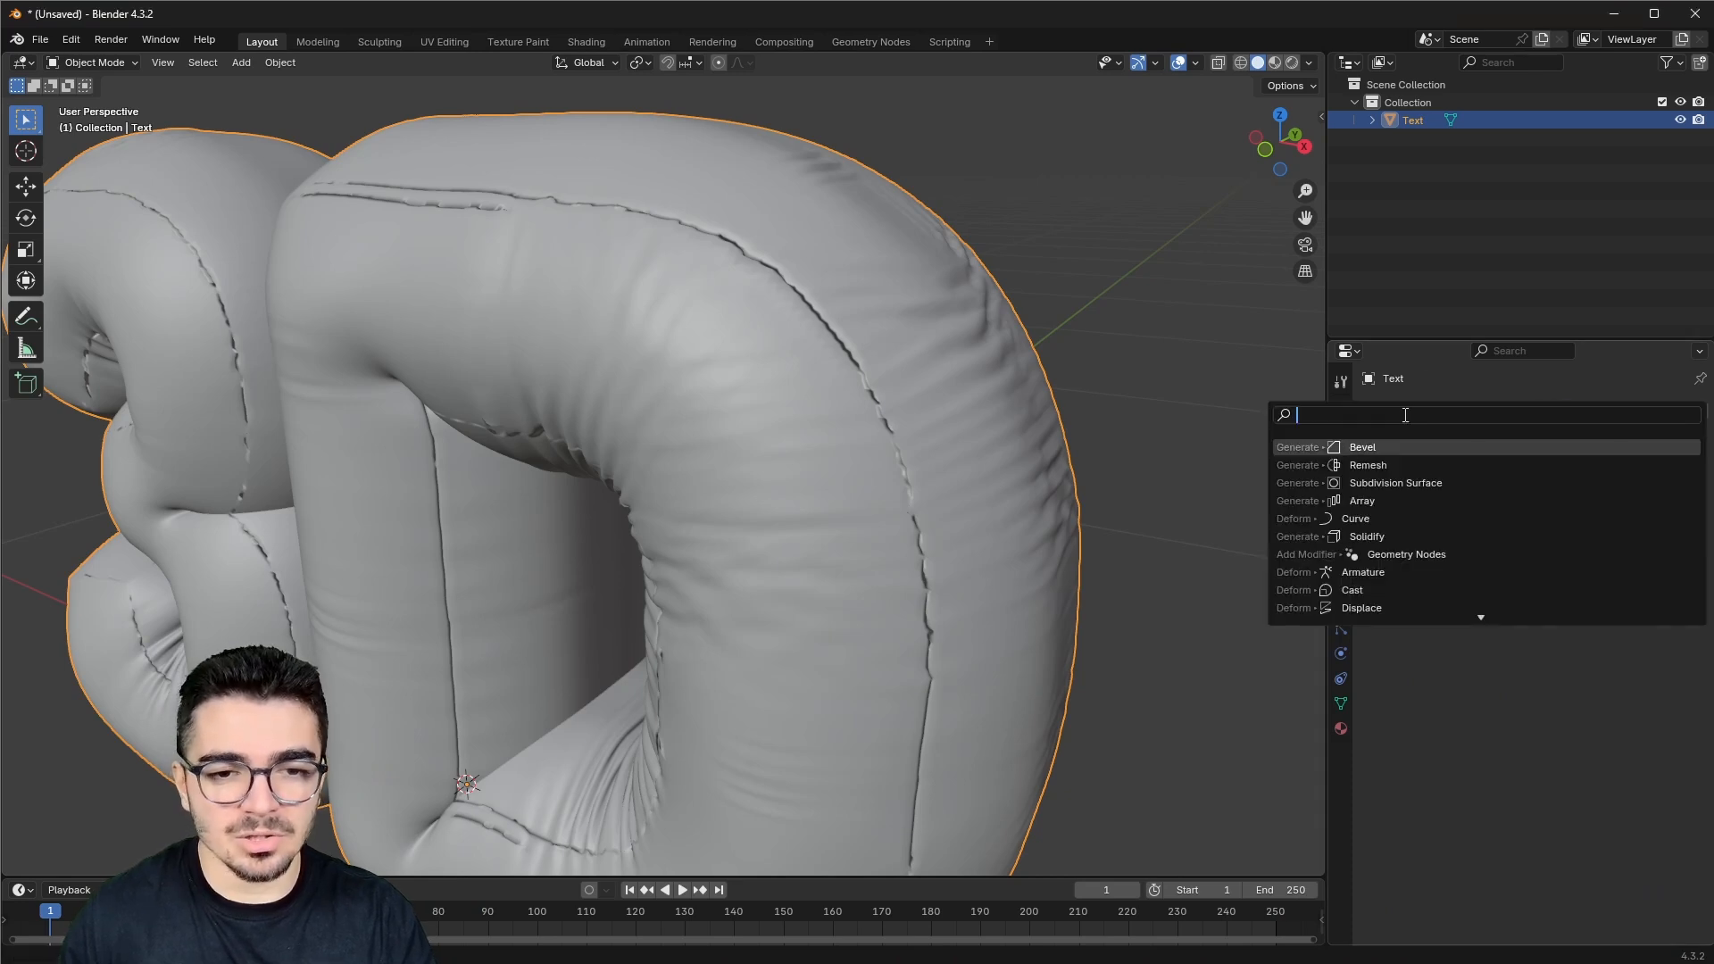
click(1393, 483)
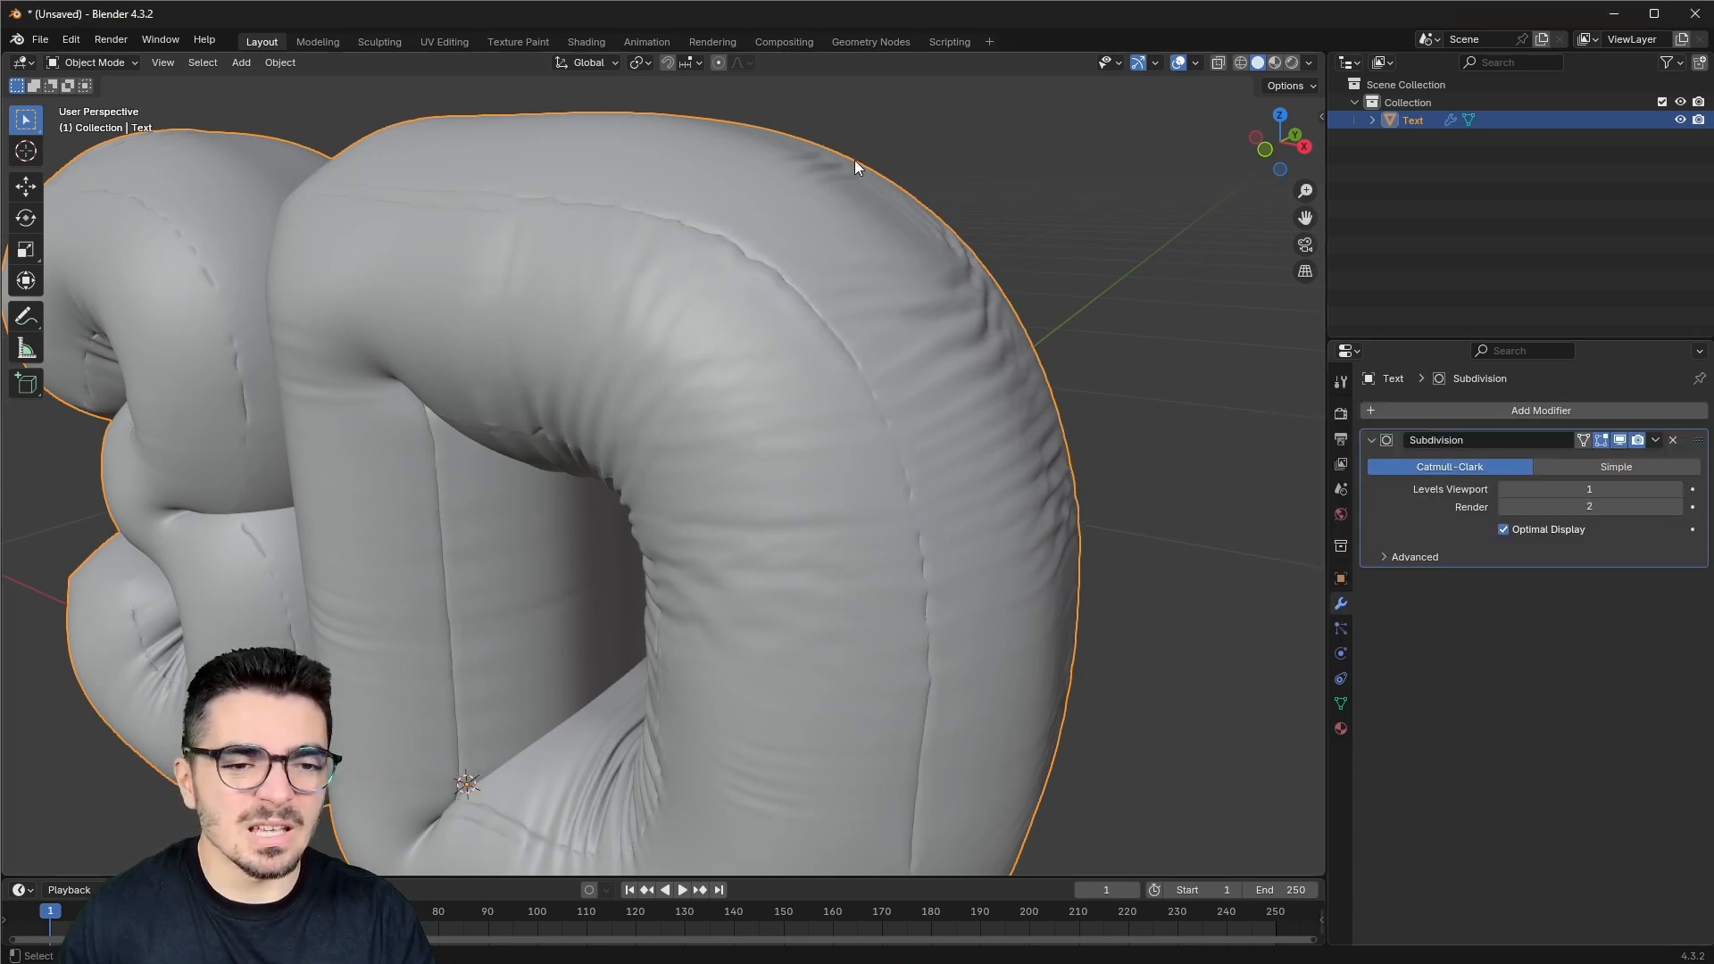
click(1675, 490)
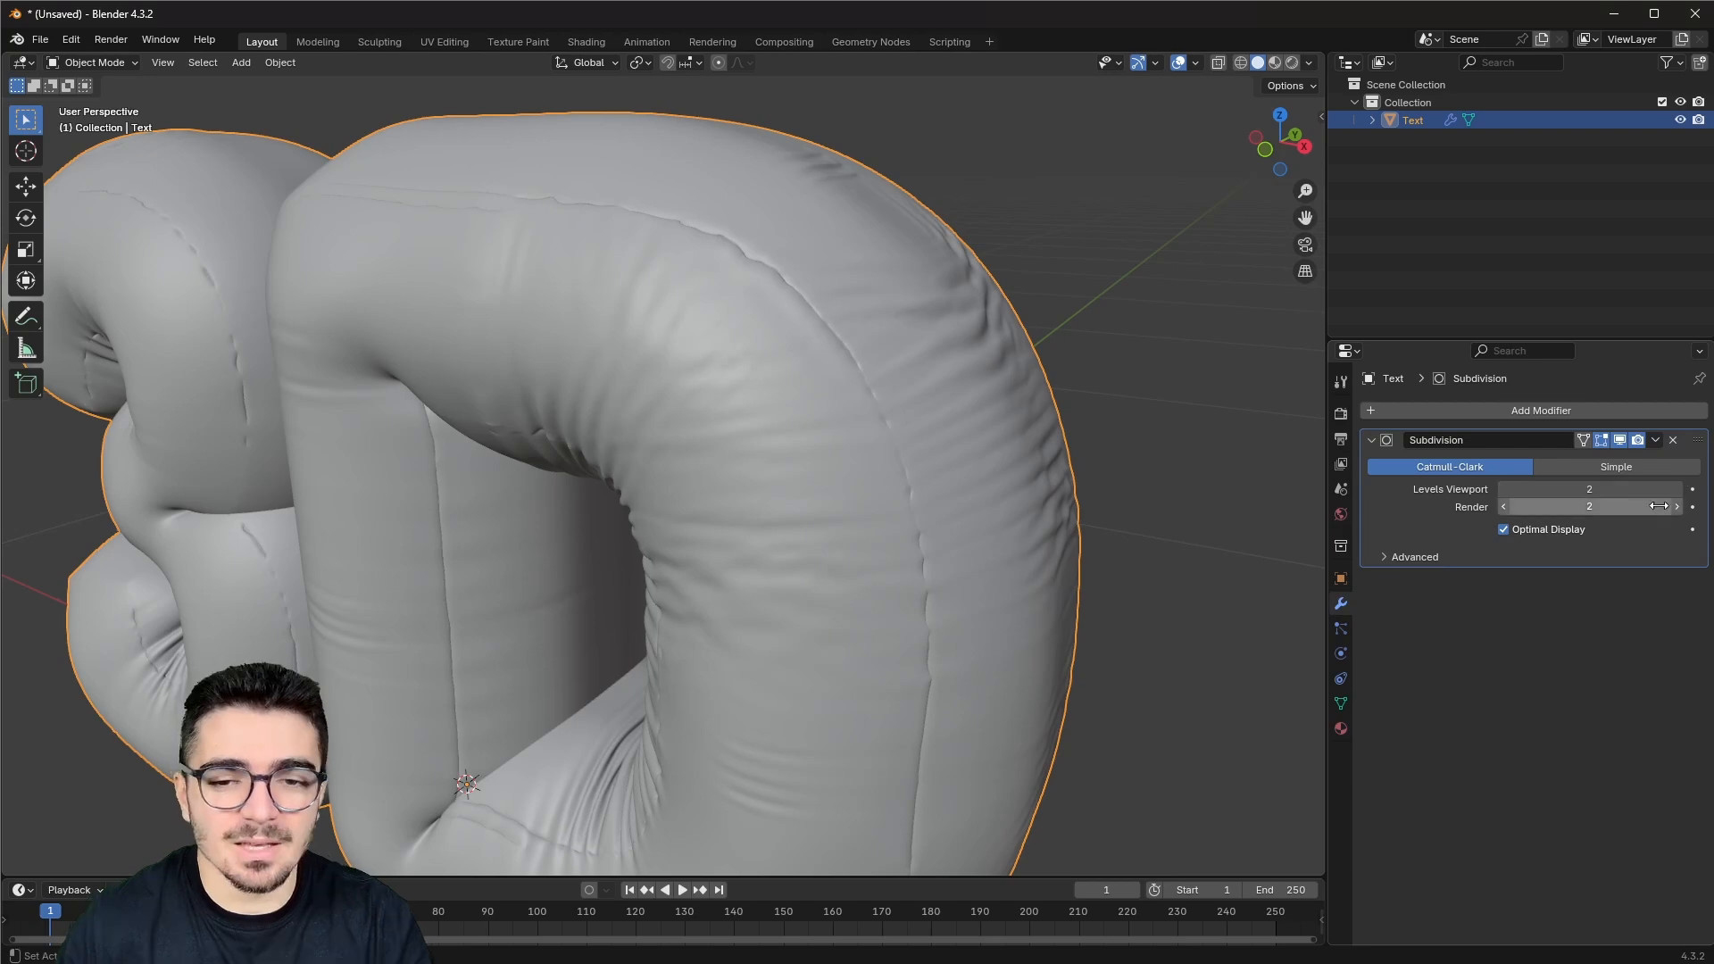
scroll(750, 382, down, 4)
middle_drag(750, 382, 805, 404)
scroll(803, 398, down, 3)
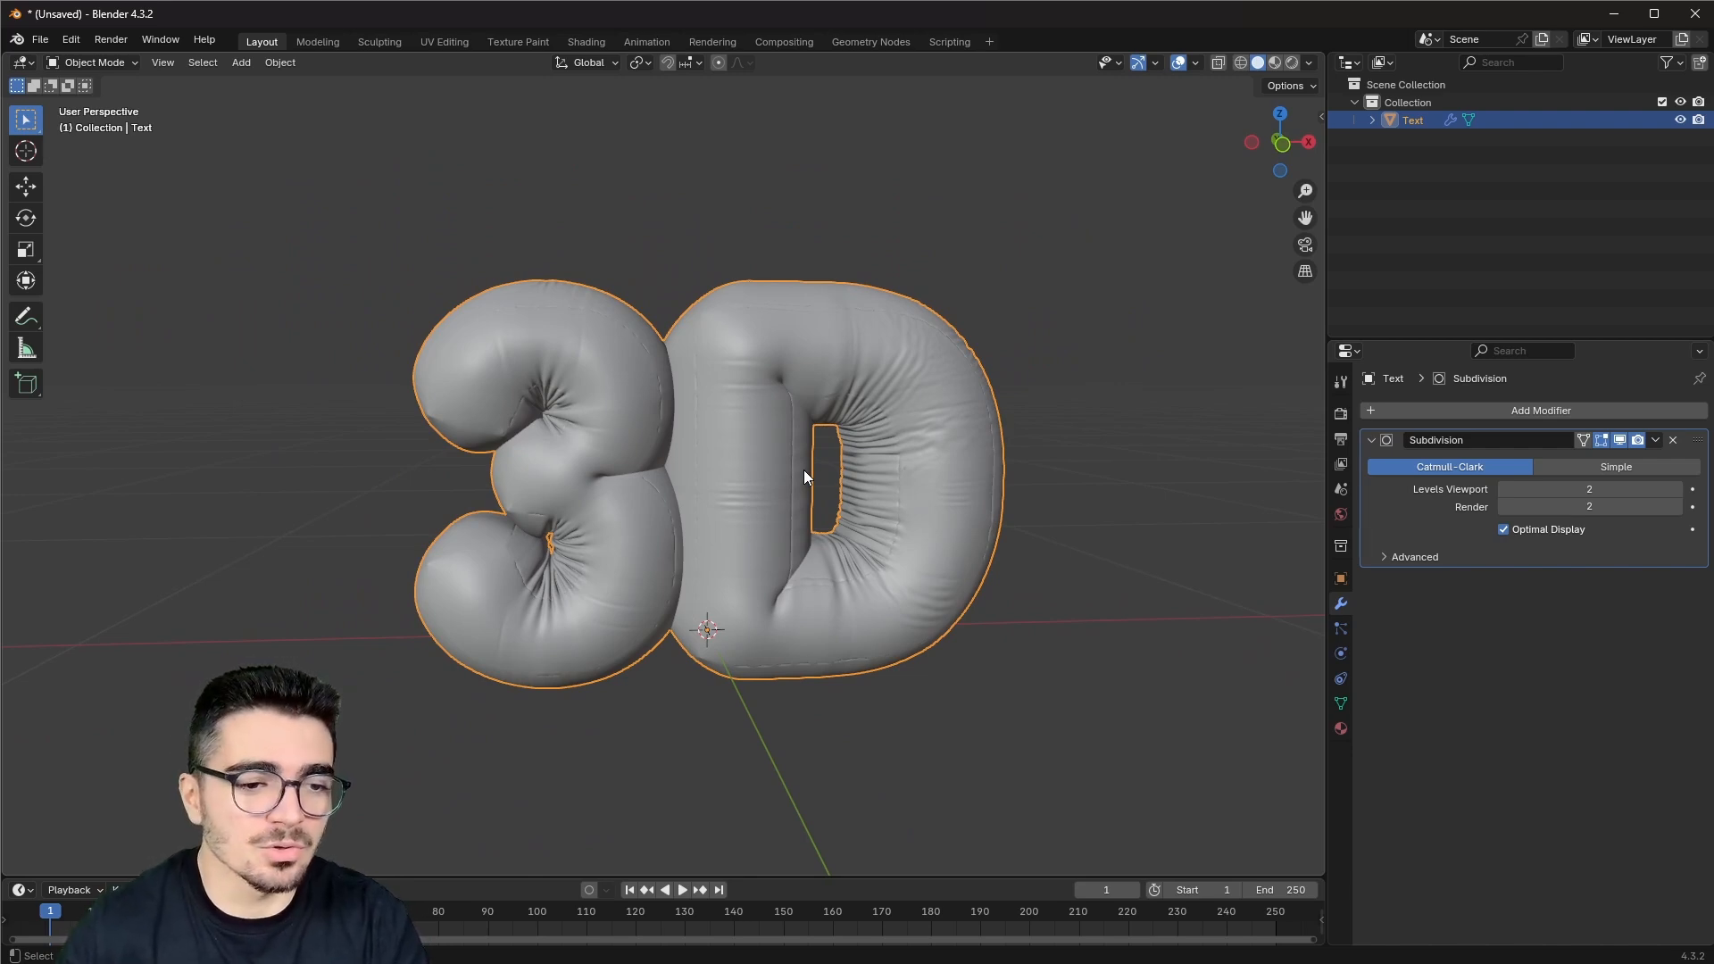
middle_drag(823, 609, 790, 591)
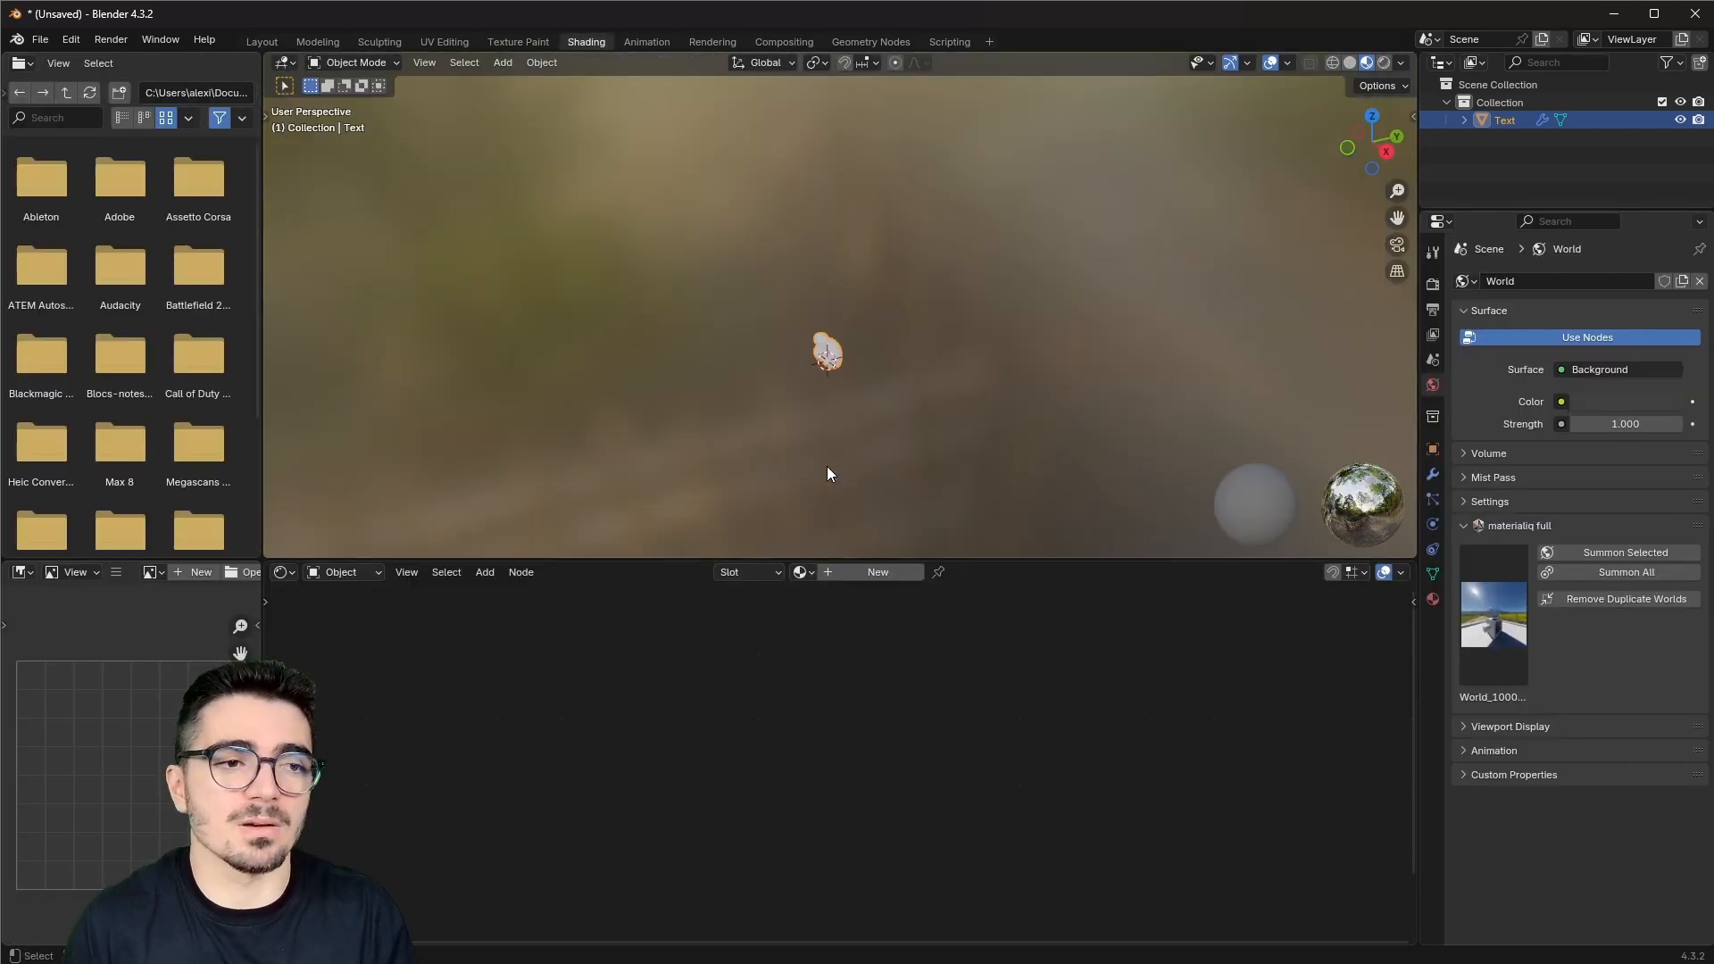
Step: Frame the text in the Shading workspace and enlarge the 3D viewport over the node editor and the file browser area
scroll(754, 409, up, 7)
shift+middle_drag(769, 459, 777, 320)
scroll(748, 398, up, 4)
middle_drag(748, 399, 613, 243)
drag(440, 561, 440, 896)
drag(264, 576, 7, 579)
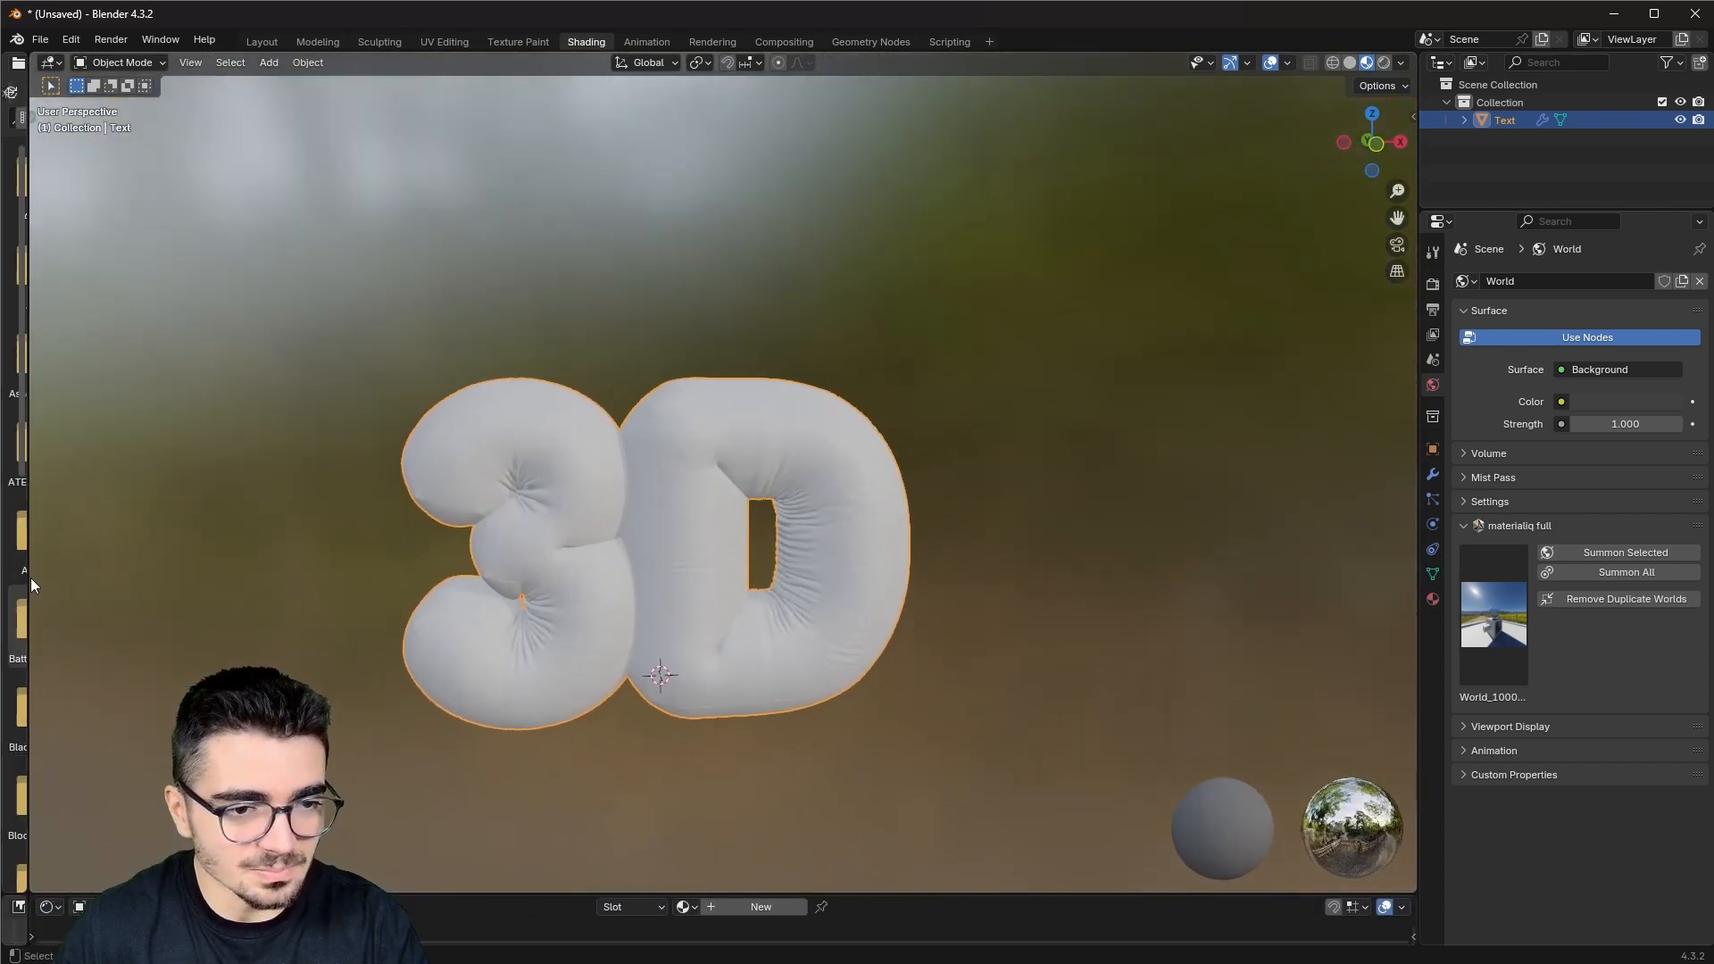
scroll(589, 623, up, 3)
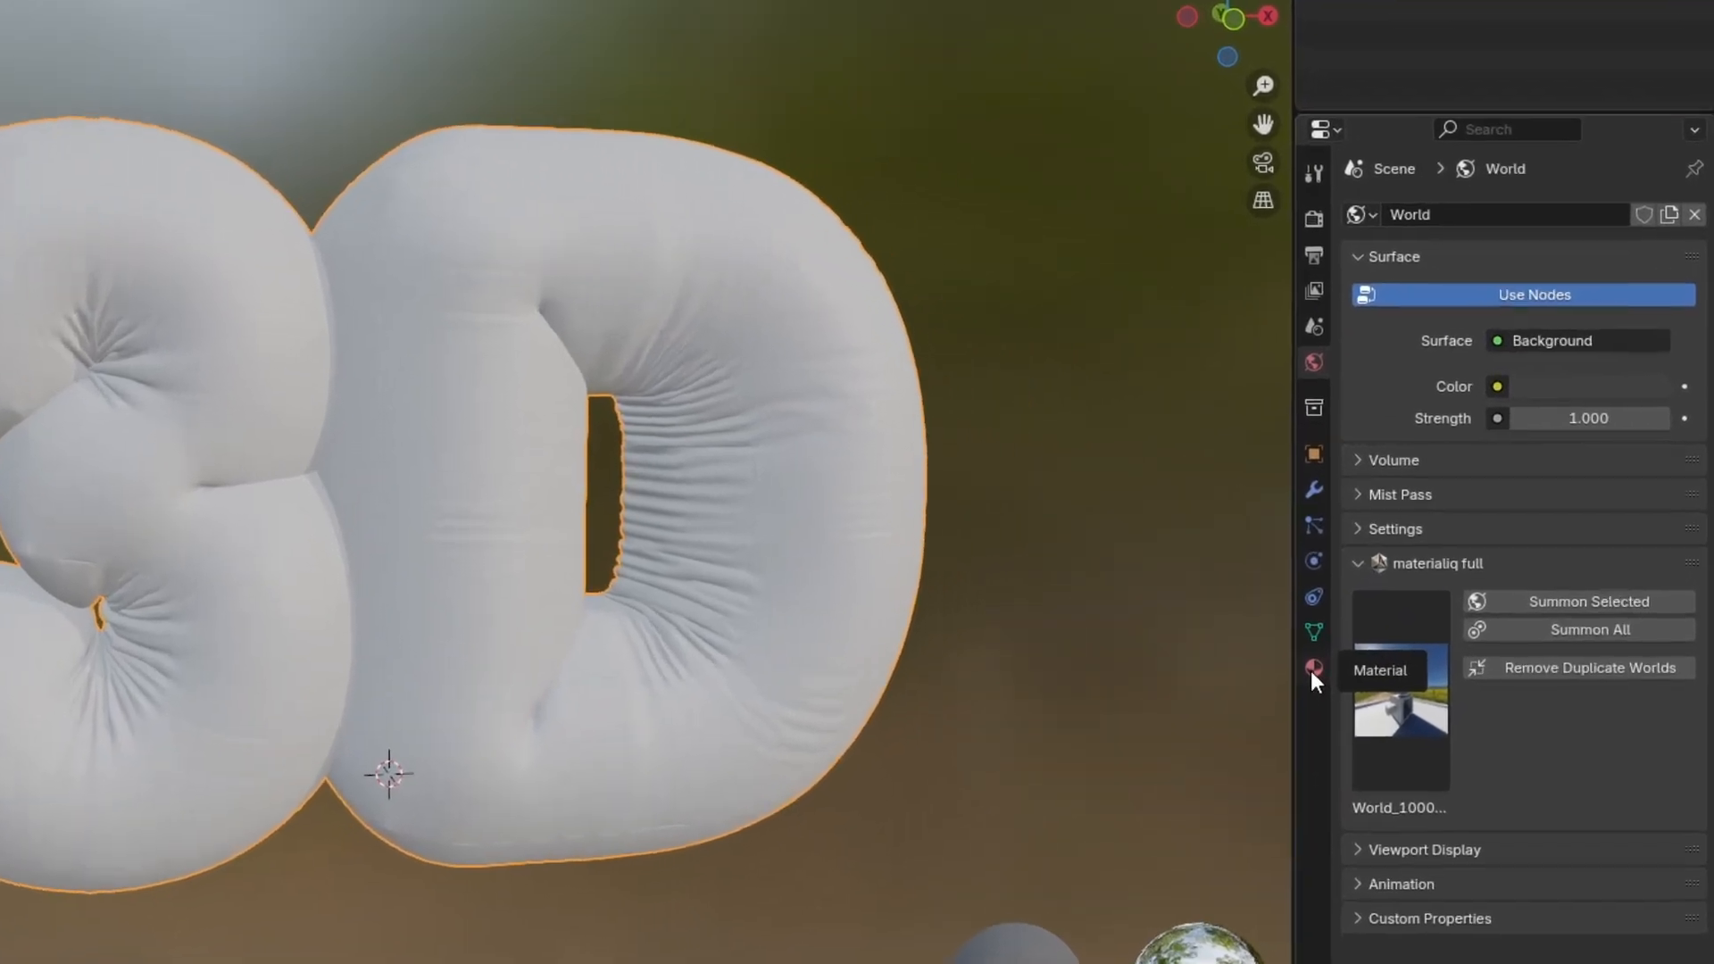
Step: Create a new material for the text with red base color #E72620 and Metallic set to 1.0
click(1425, 603)
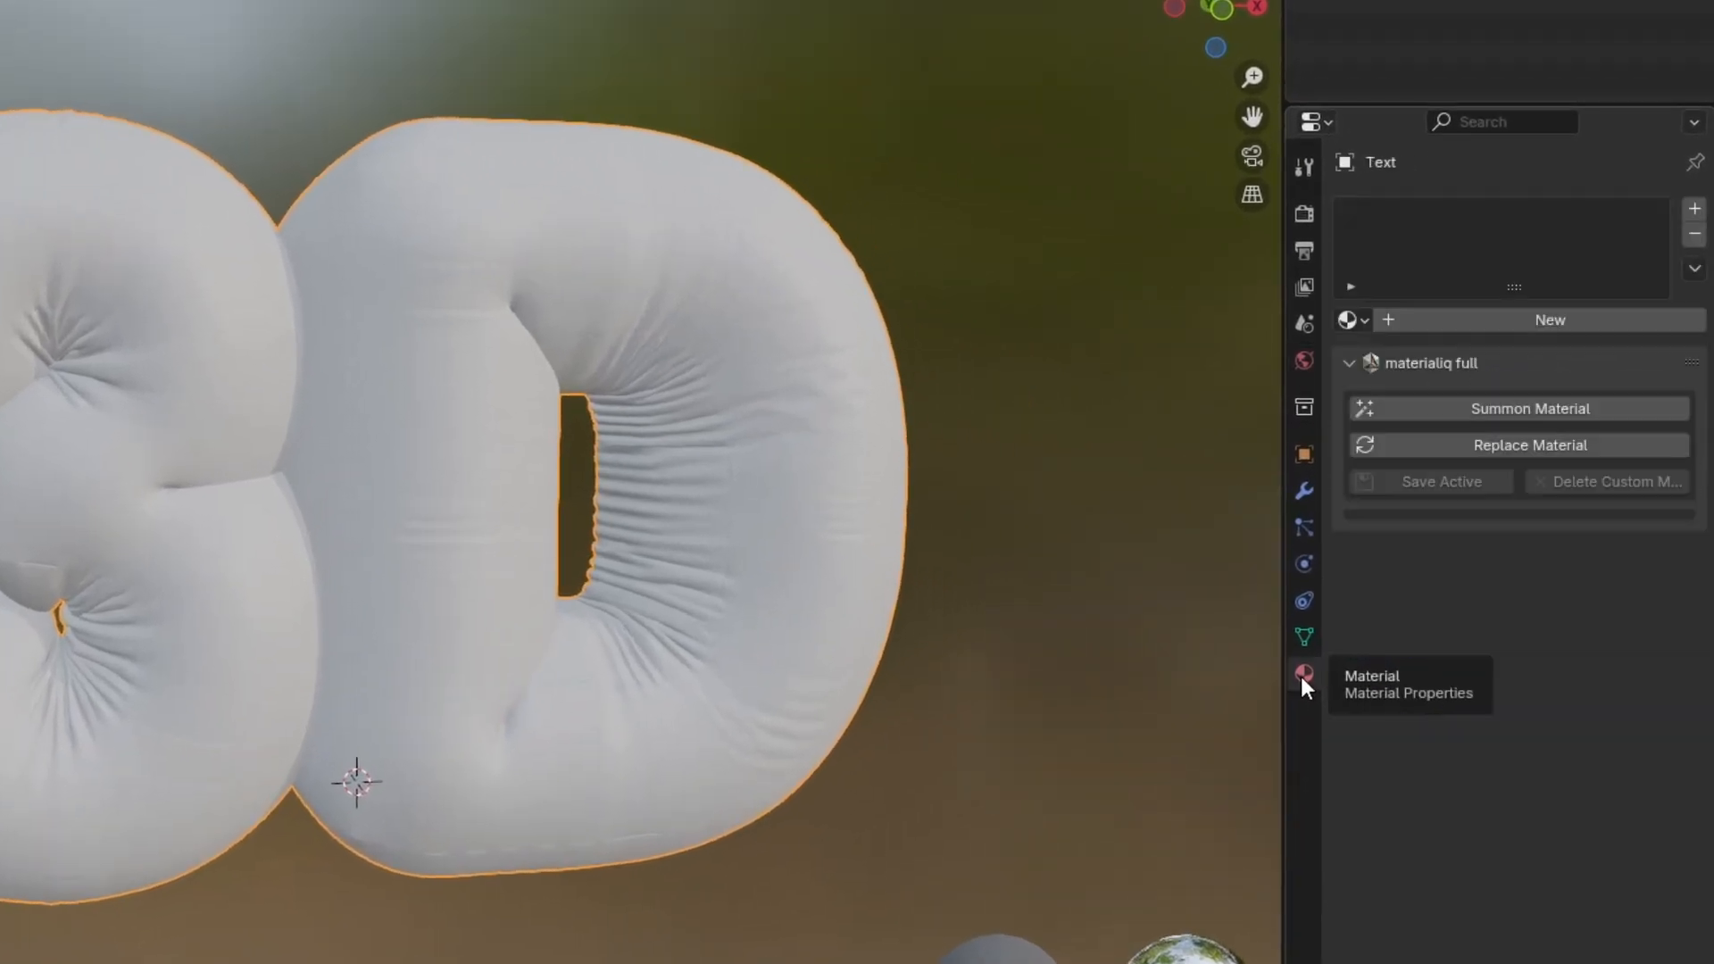
click(1532, 320)
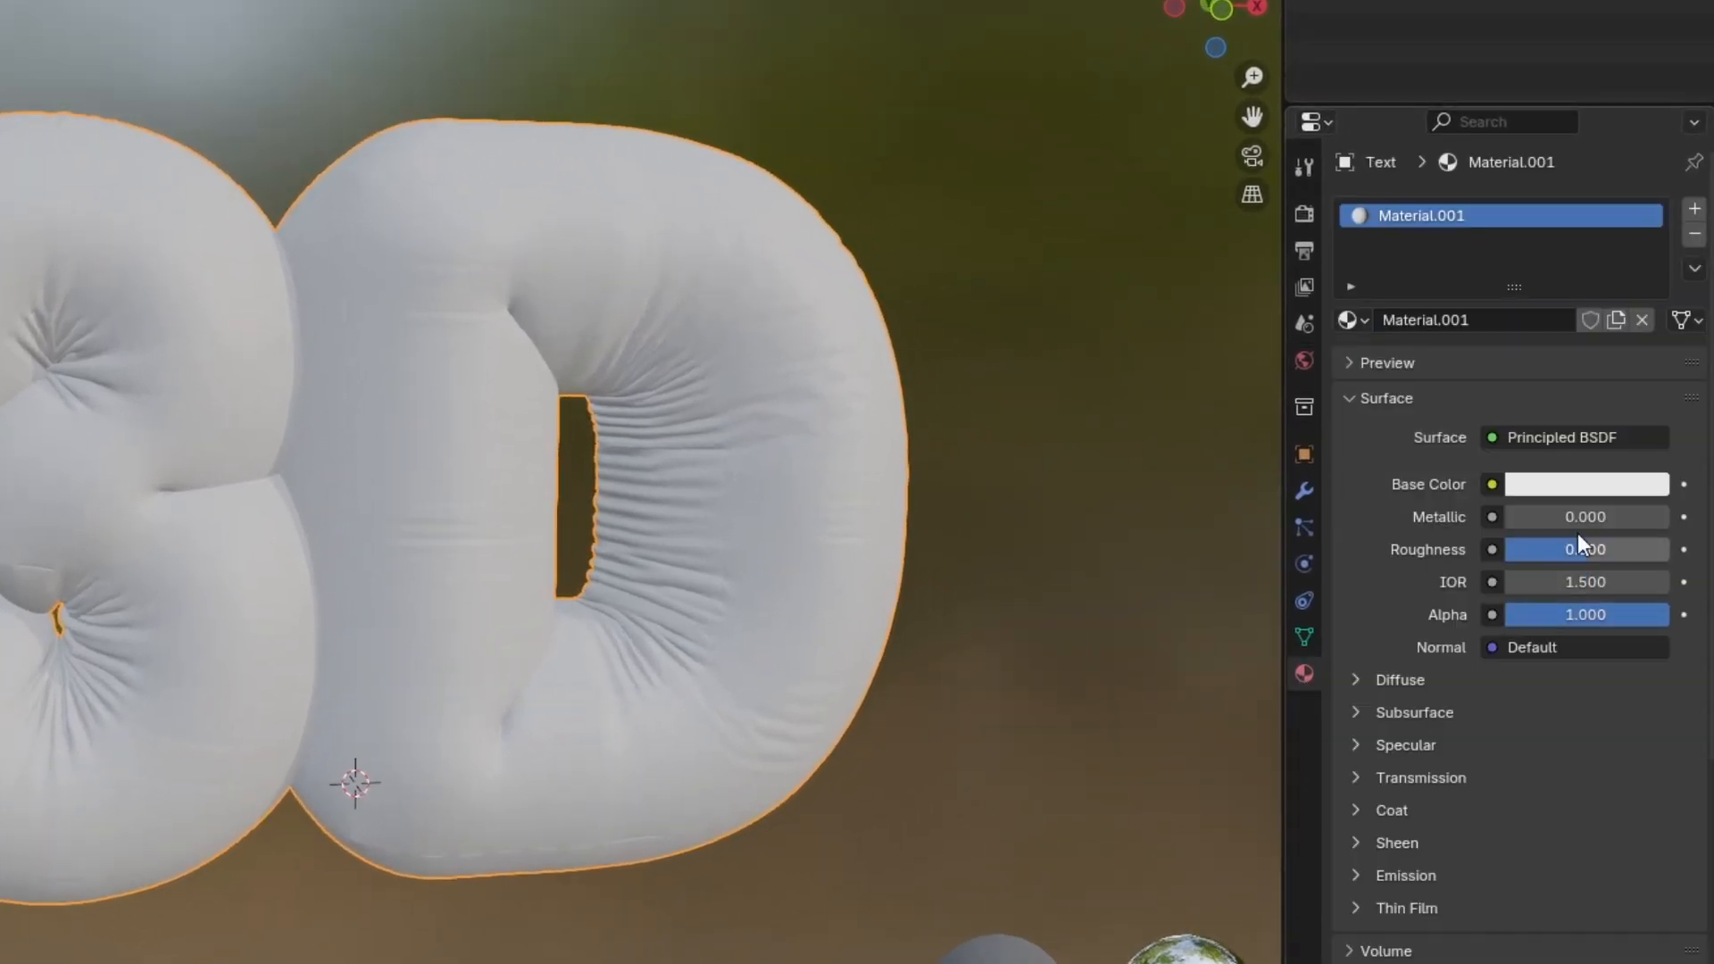
click(1550, 484)
mouse_move(1508, 171)
mouse_down()
mouse_move(1536, 181)
mouse_move(1525, 249)
mouse_up()
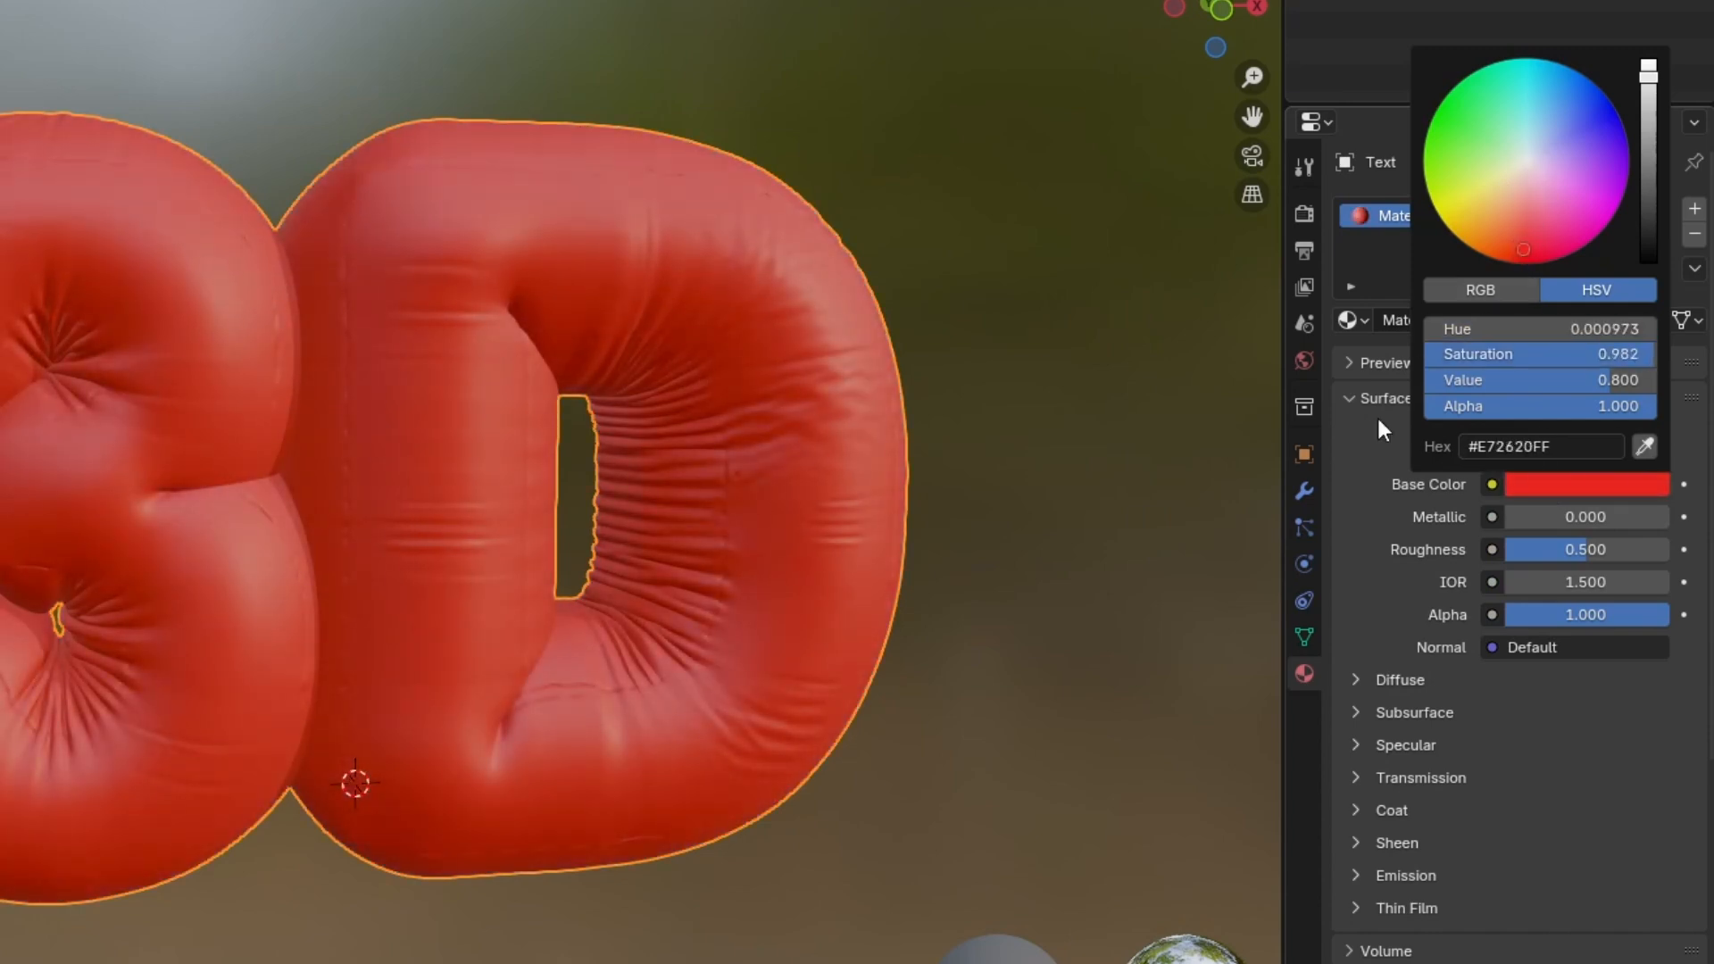
drag(1538, 518, 1704, 518)
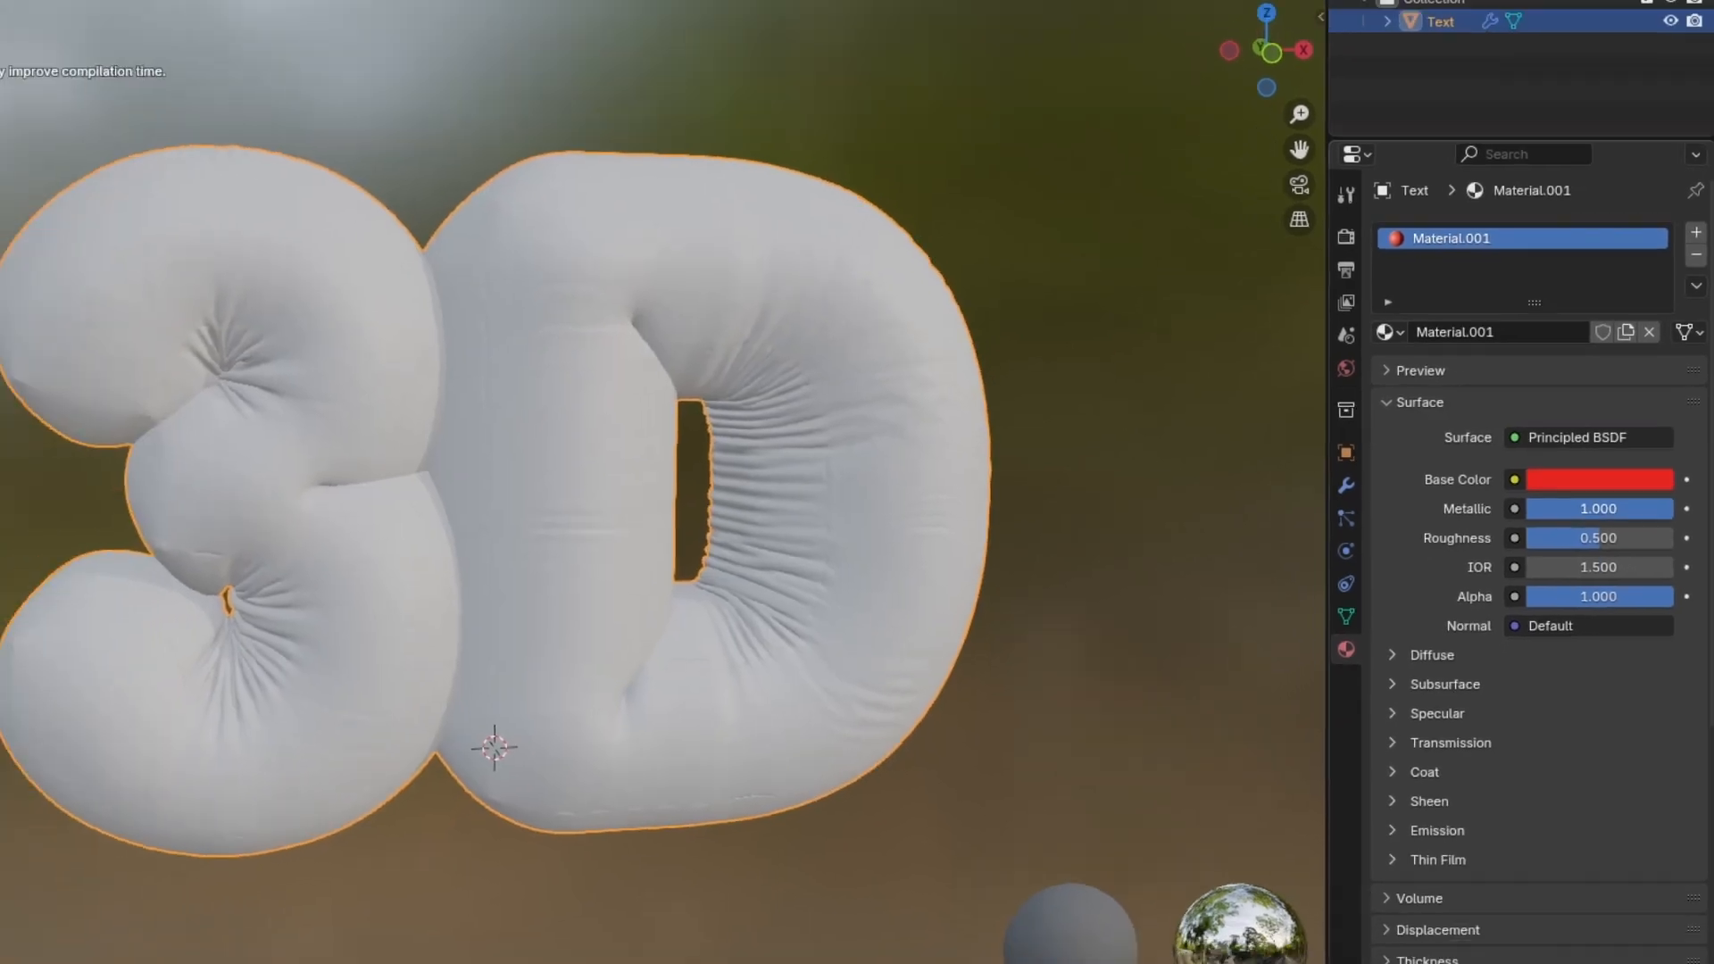
scroll(1041, 543, down, 1)
middle_drag(1041, 542, 1014, 518)
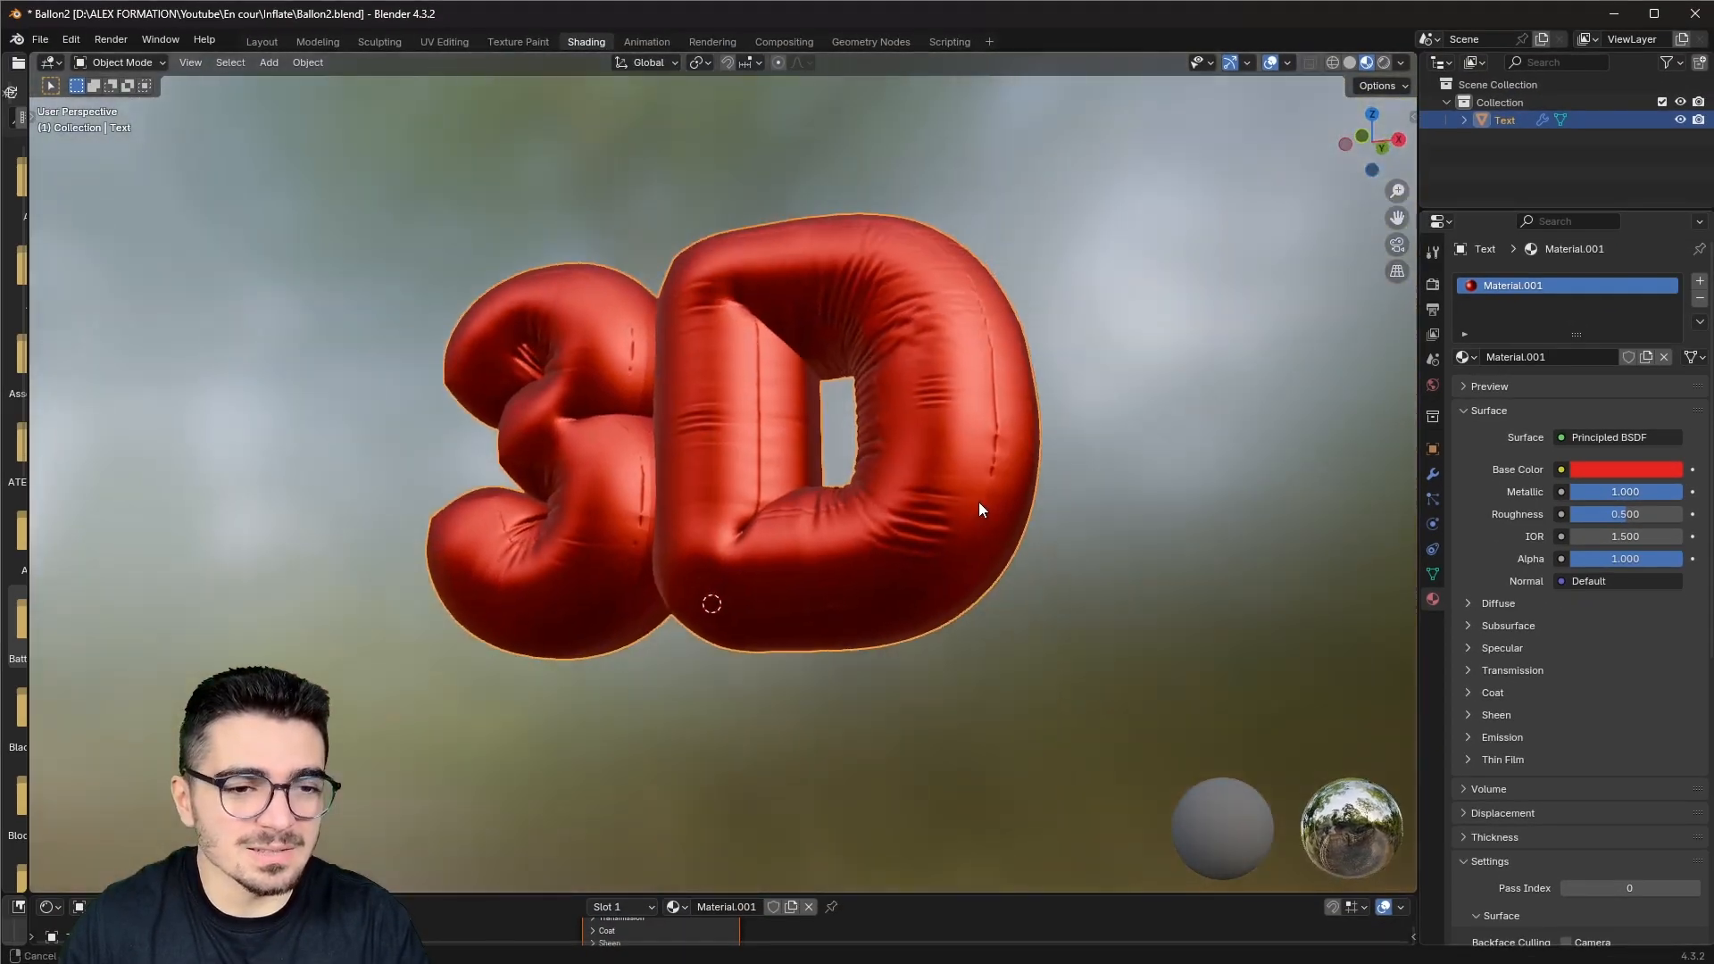
Step: Set the red material's Roughness to 0.2 and check the reflections on the letters
click(1614, 516)
text(0.2)
key(Return)
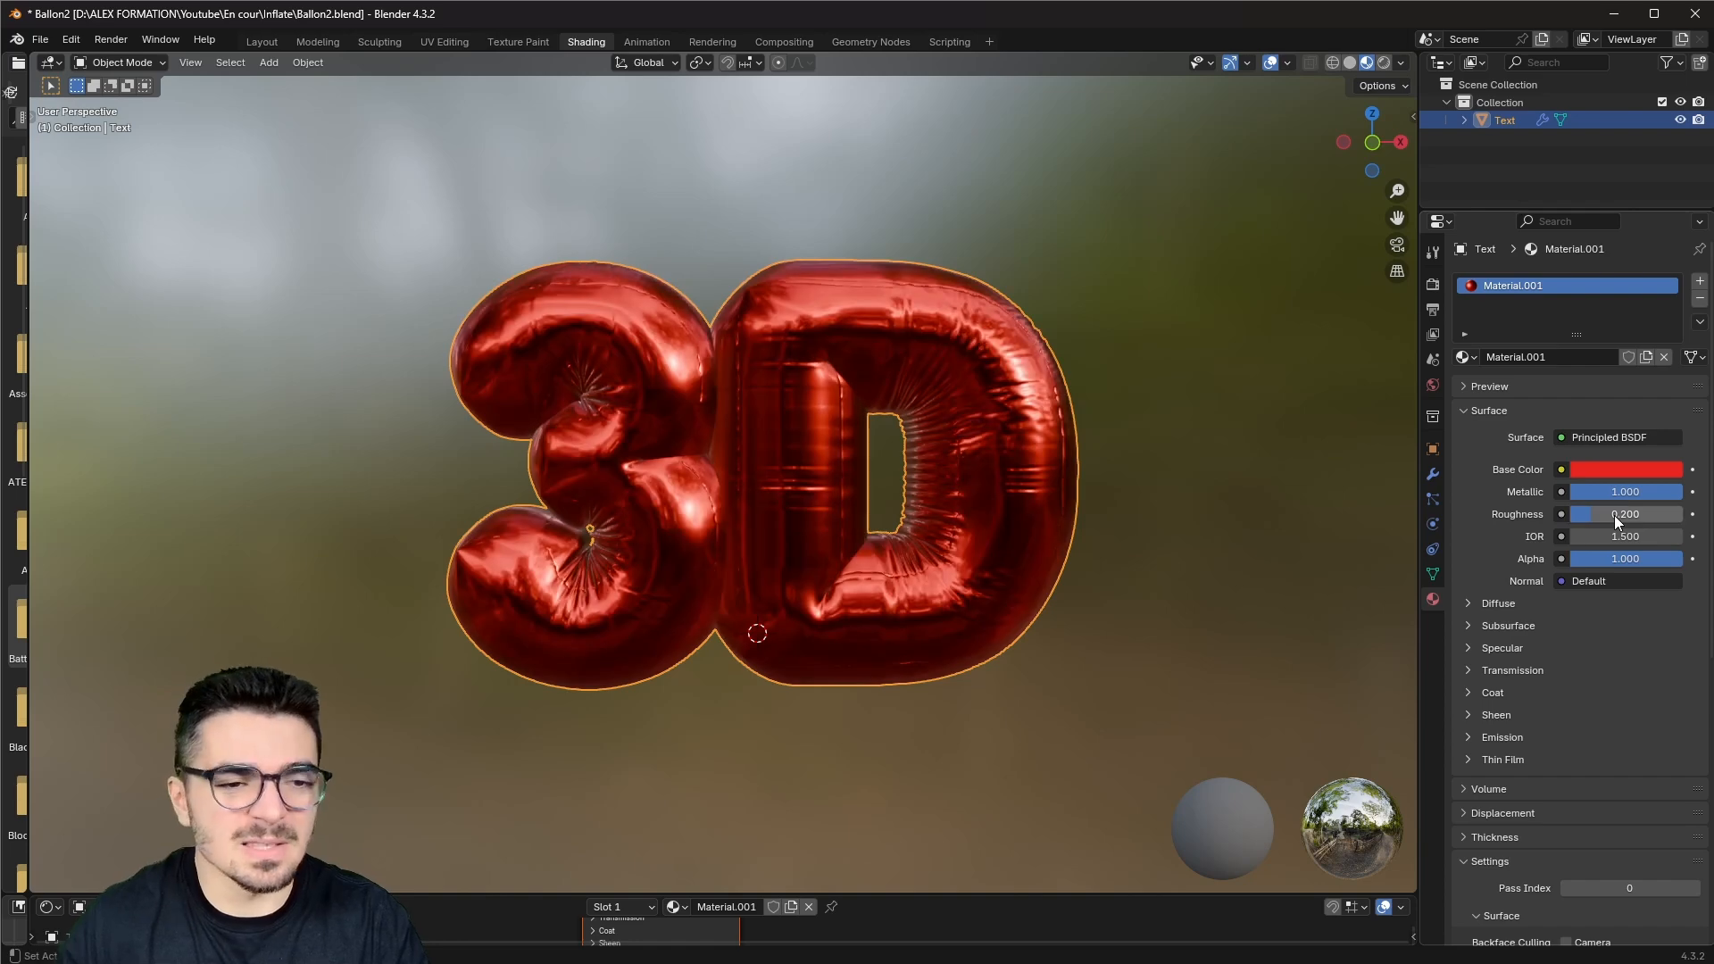
middle_drag(719, 517, 697, 397)
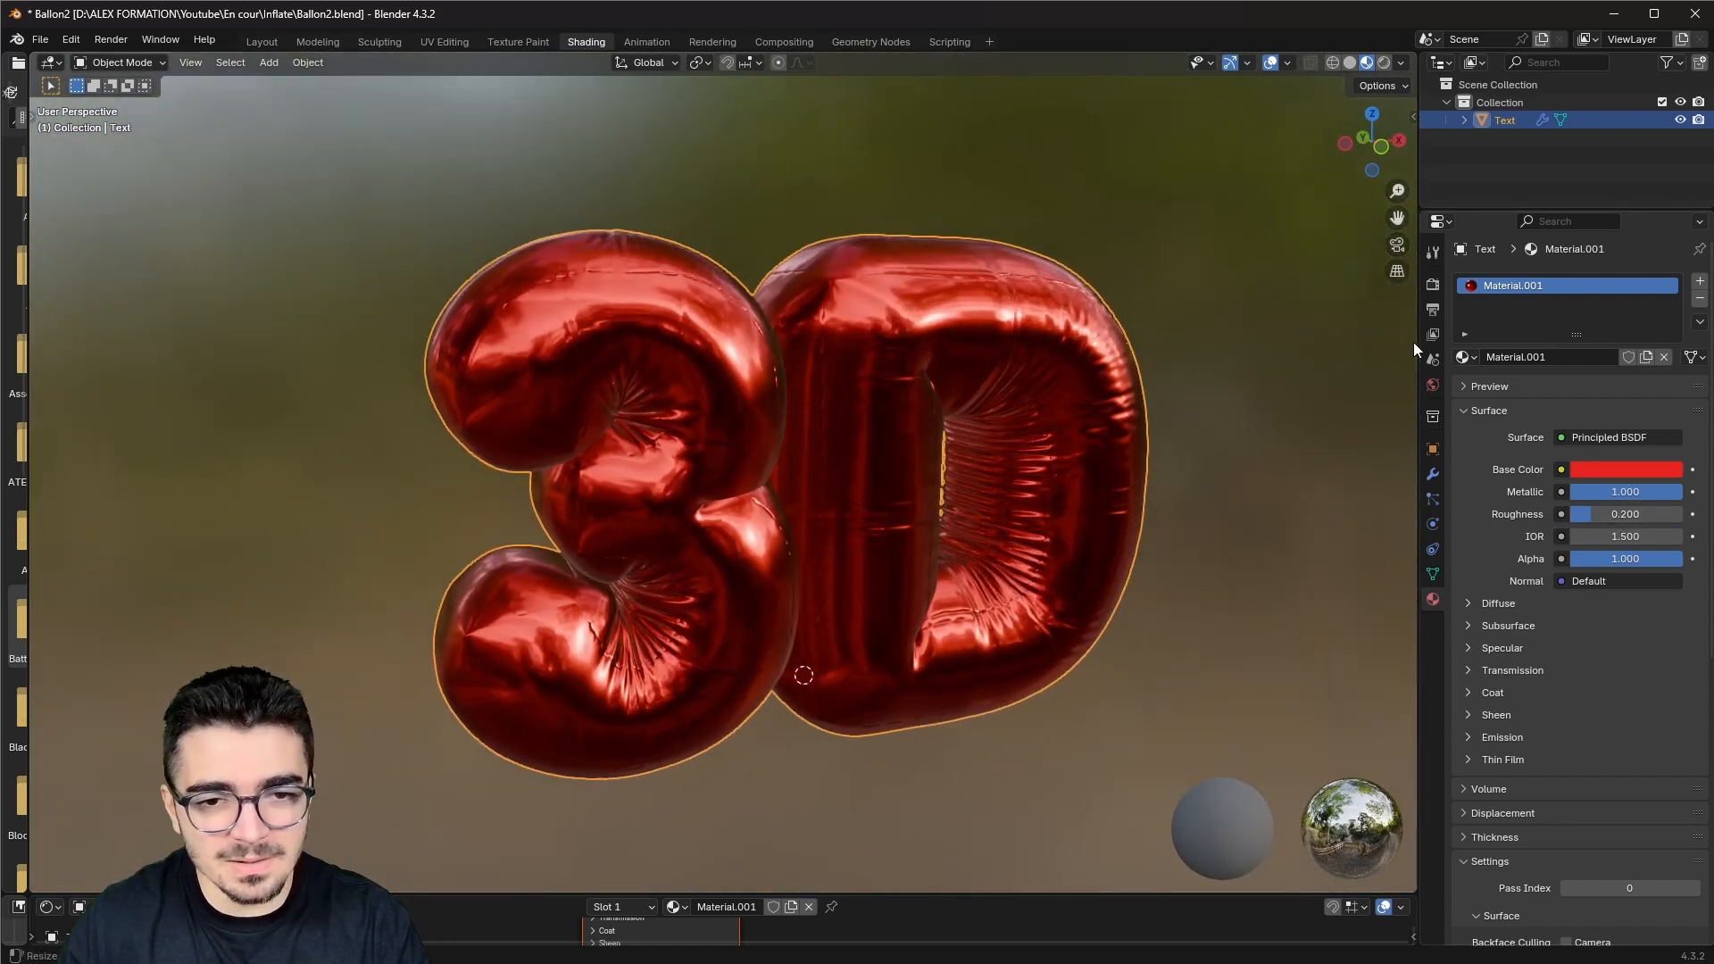
Step: Widen the properties area, set the red material's Metallic to 0.9 and adjust its Roughness to about 0.212
drag(1417, 340, 1363, 340)
click(1604, 492)
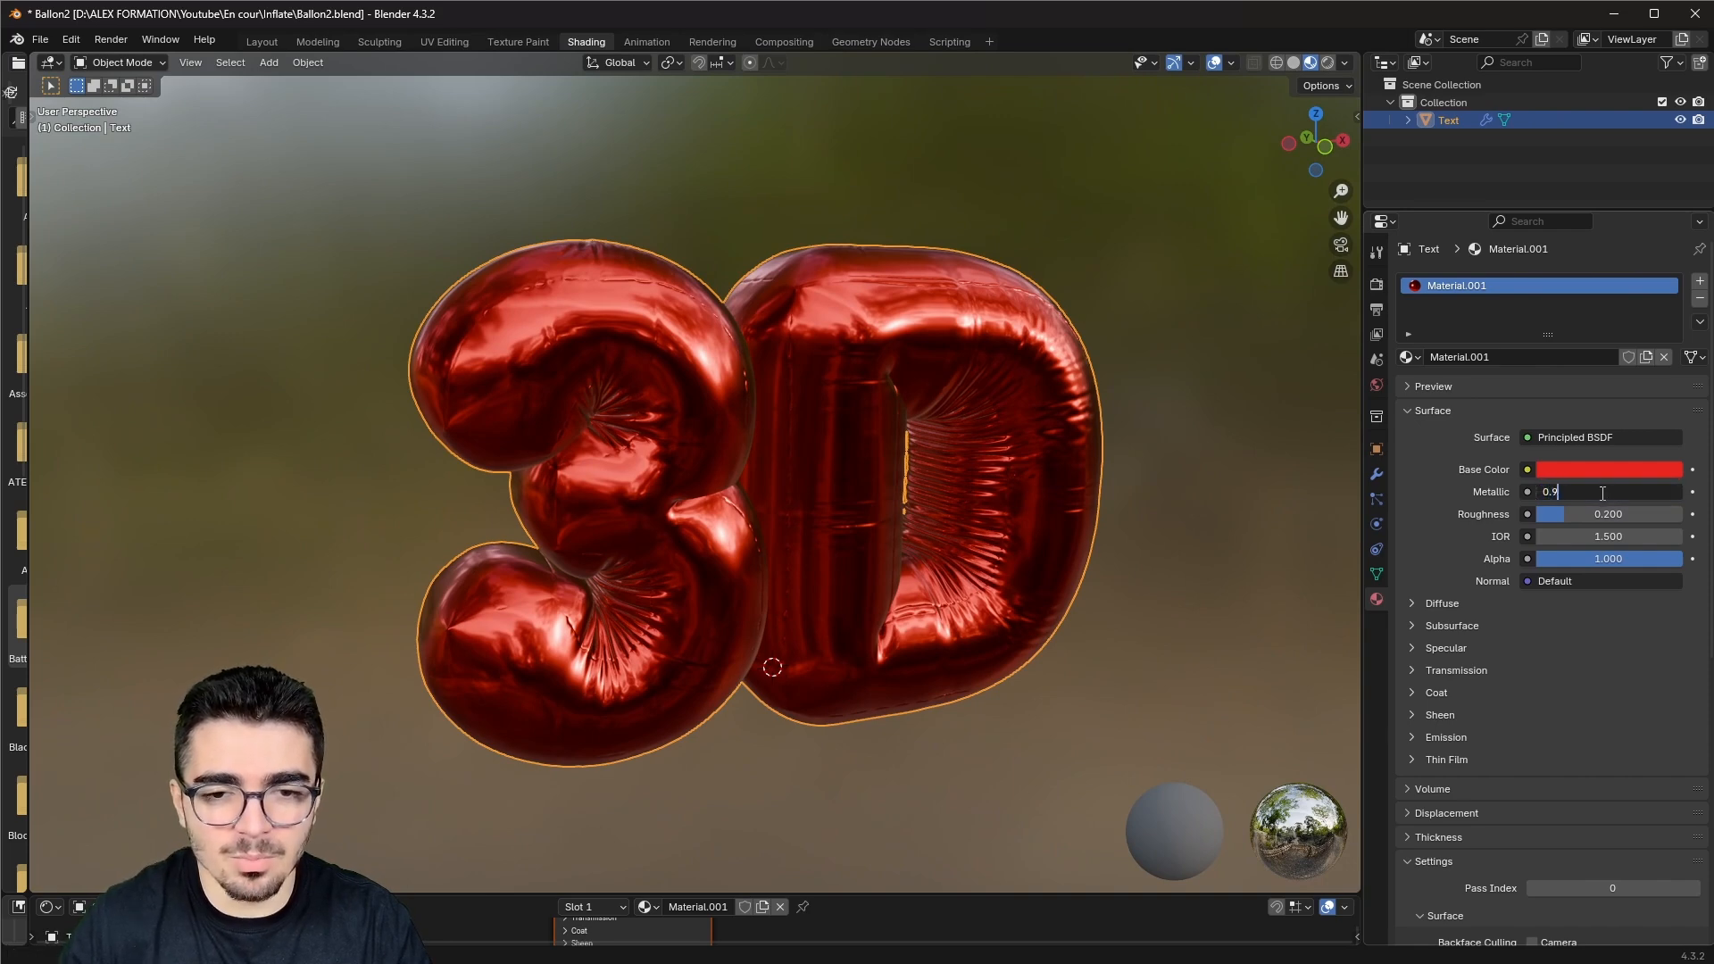
key(Return)
middle_drag(945, 565, 841, 529)
drag(1576, 513, 1577, 512)
mouse_move(863, 572)
middle_down()
mouse_move(1019, 570)
mouse_move(992, 589)
mouse_move(923, 586)
mouse_move(970, 611)
mouse_move(896, 478)
mouse_move(843, 608)
mouse_move(936, 584)
mouse_move(940, 607)
mouse_move(866, 609)
mouse_move(887, 579)
middle_up()
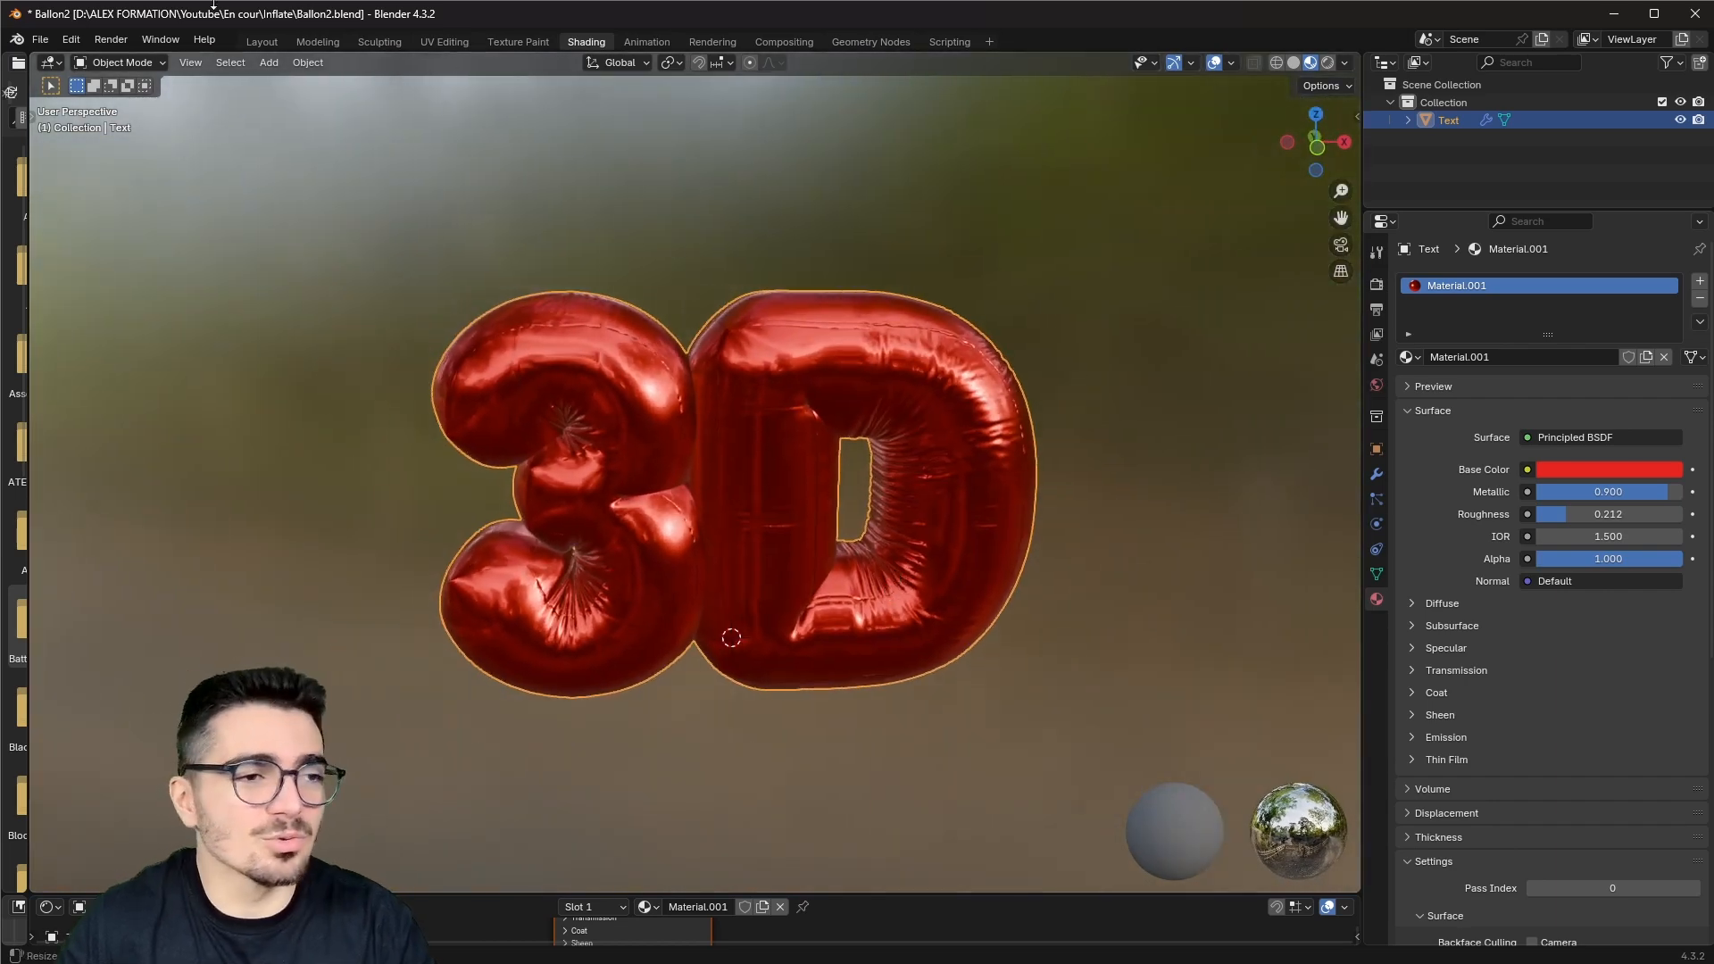
Step: Return to the Layout workspace, add a camera and align it to a front view of the text
click(272, 43)
scroll(912, 420, down, 4)
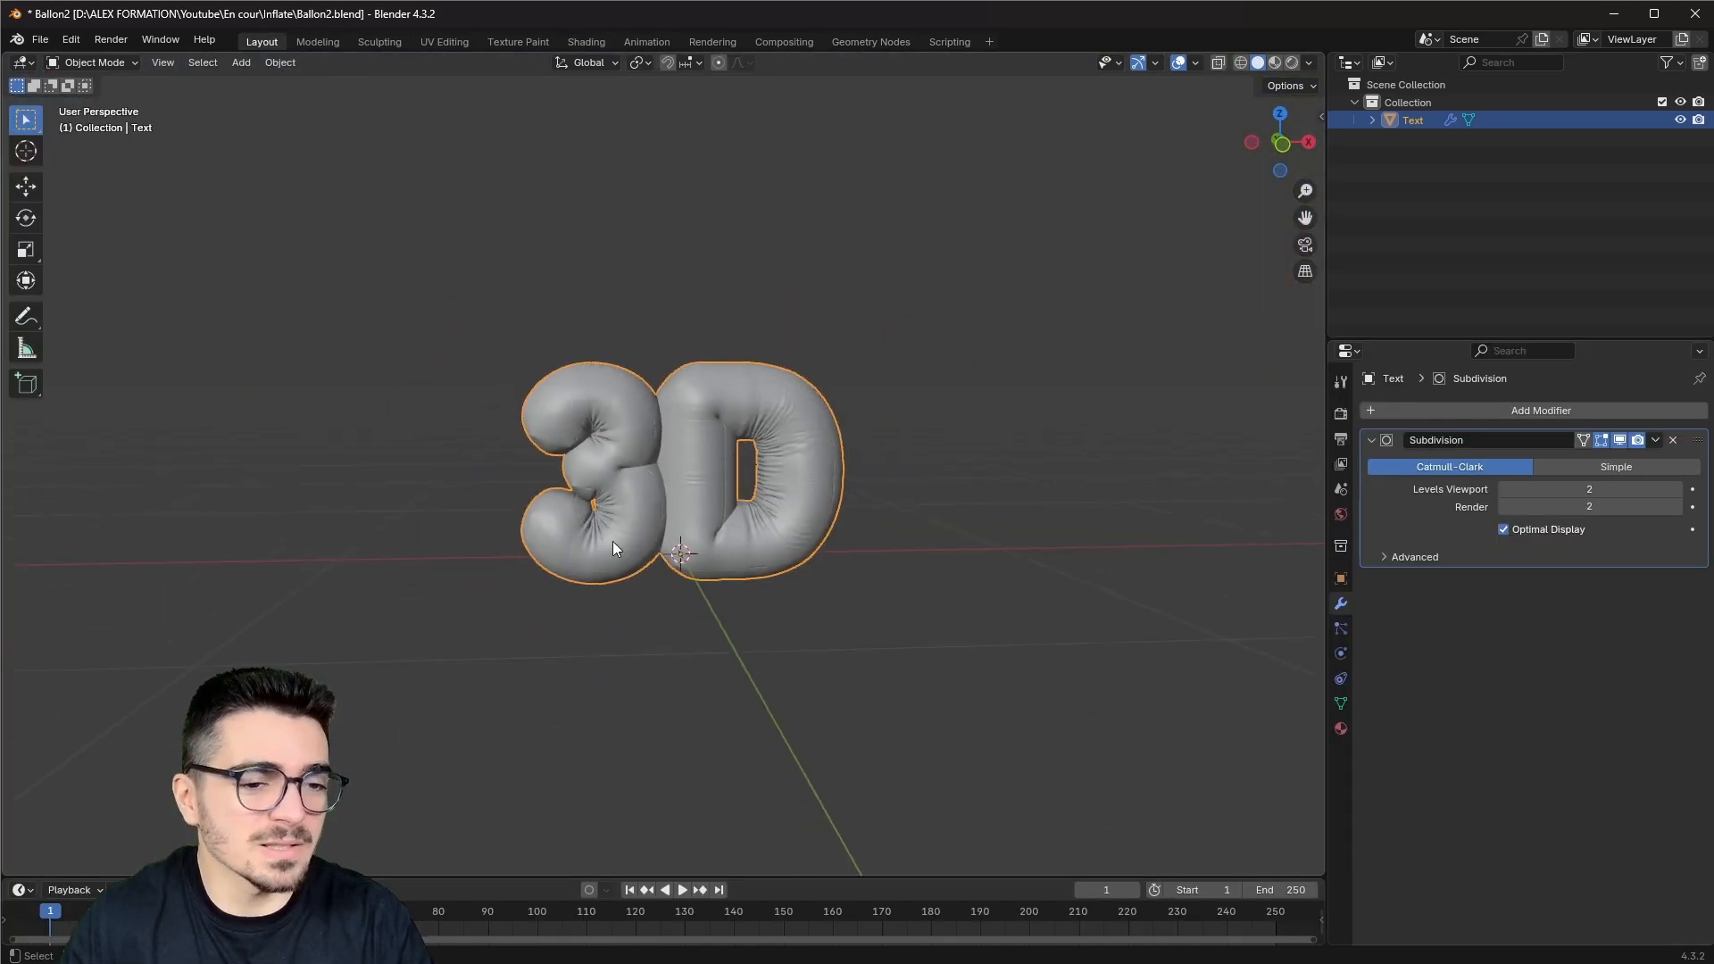
key(shift+a)
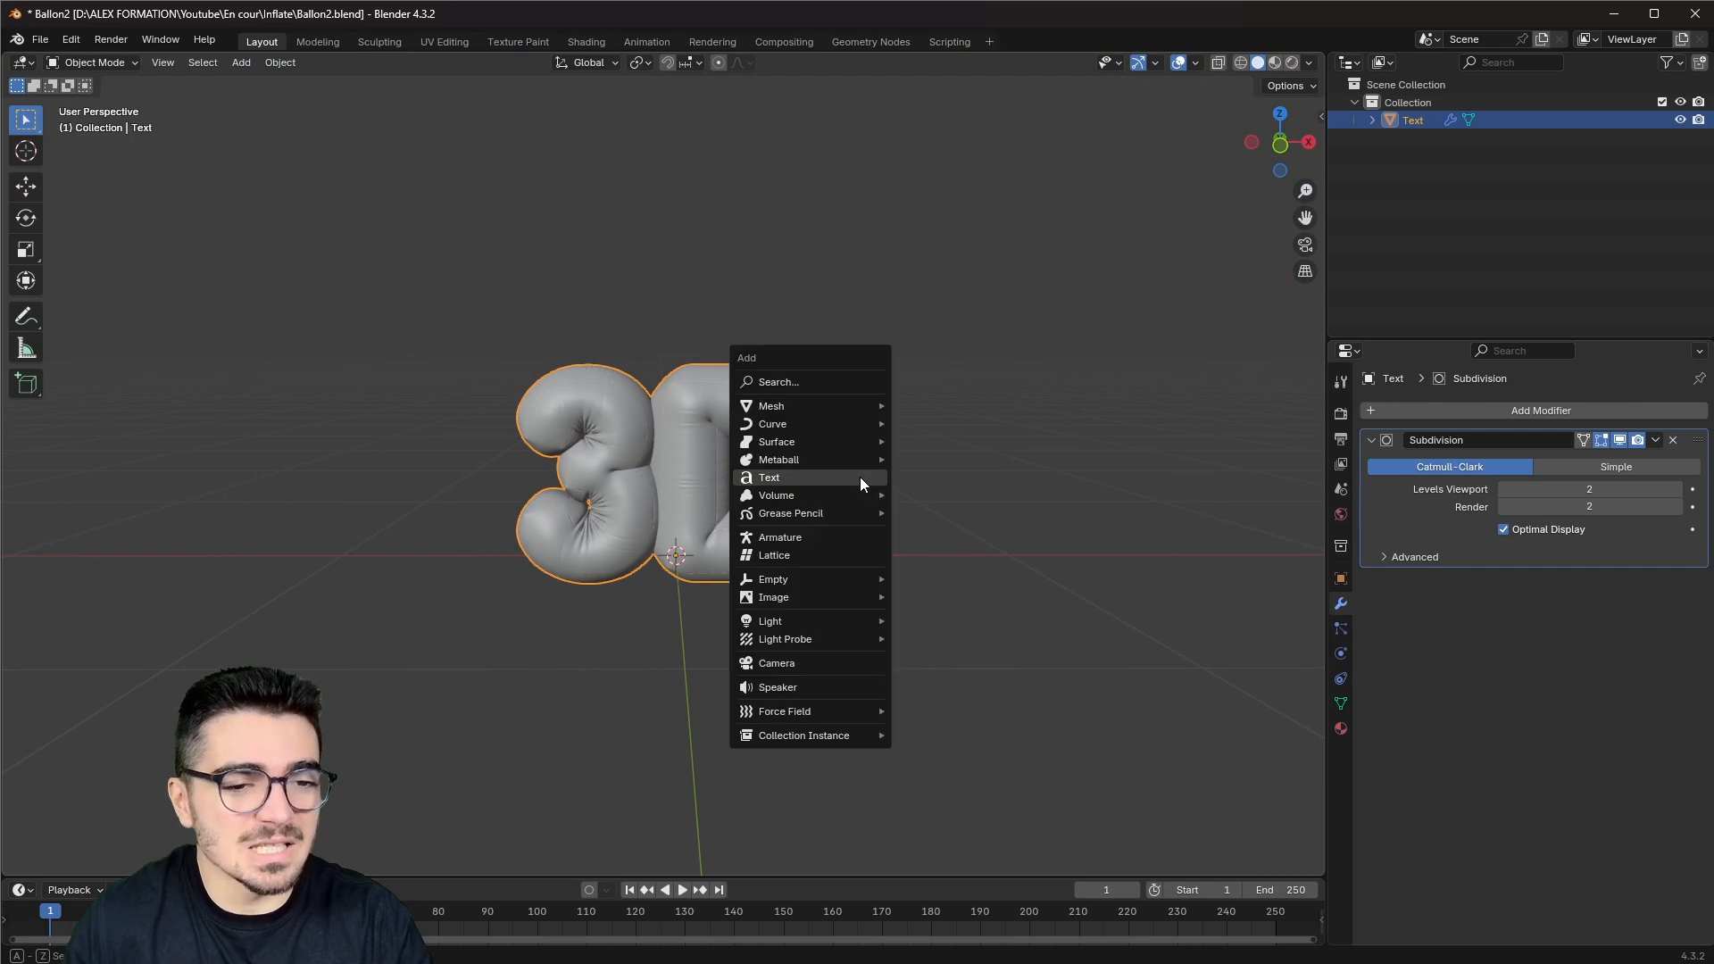
click(800, 660)
middle_drag(675, 701, 706, 630)
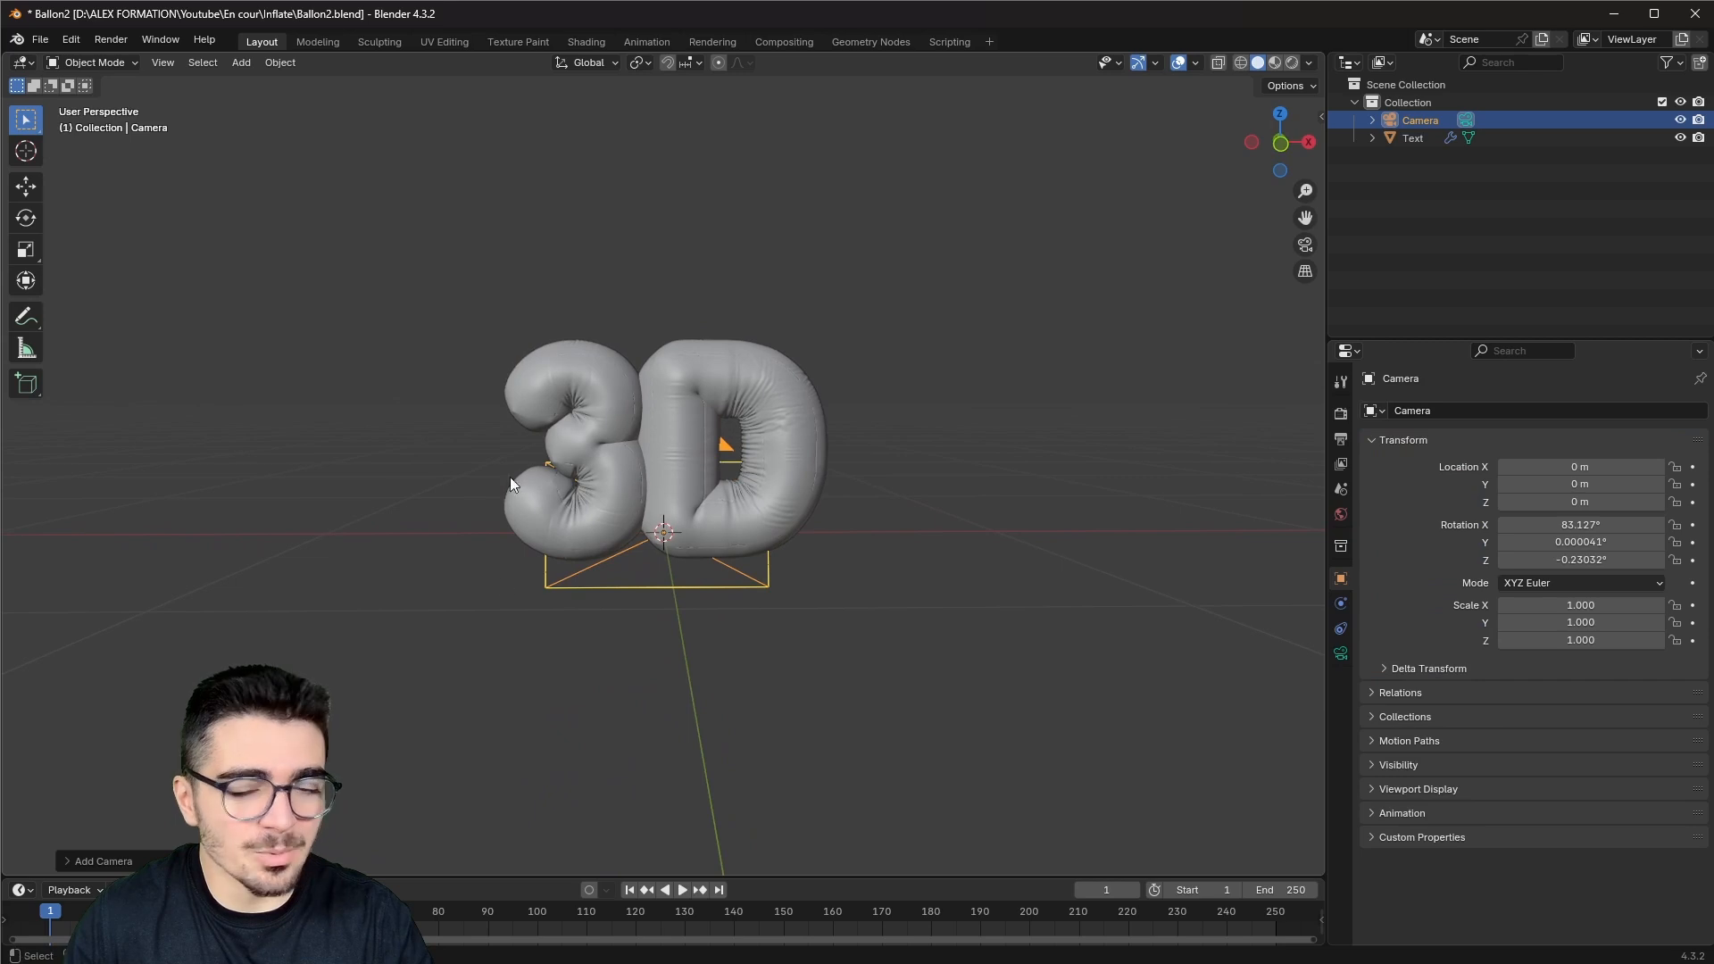
middle_drag(800, 662, 794, 663)
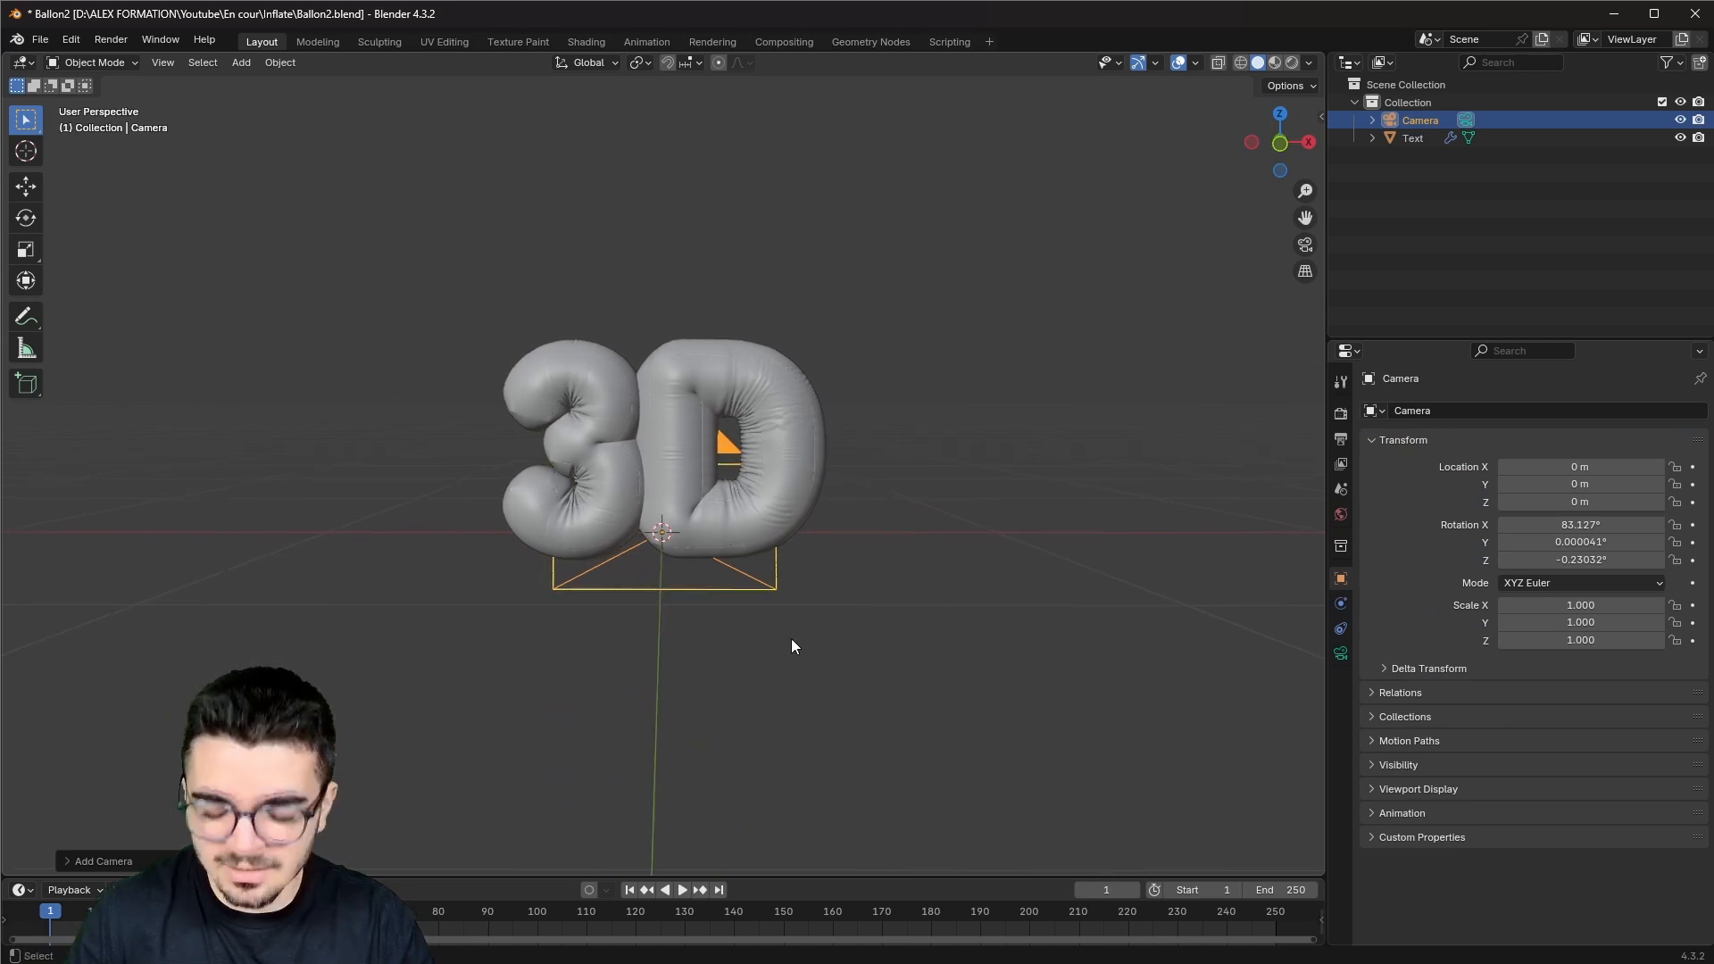
key(ctrl+alt+KP_0)
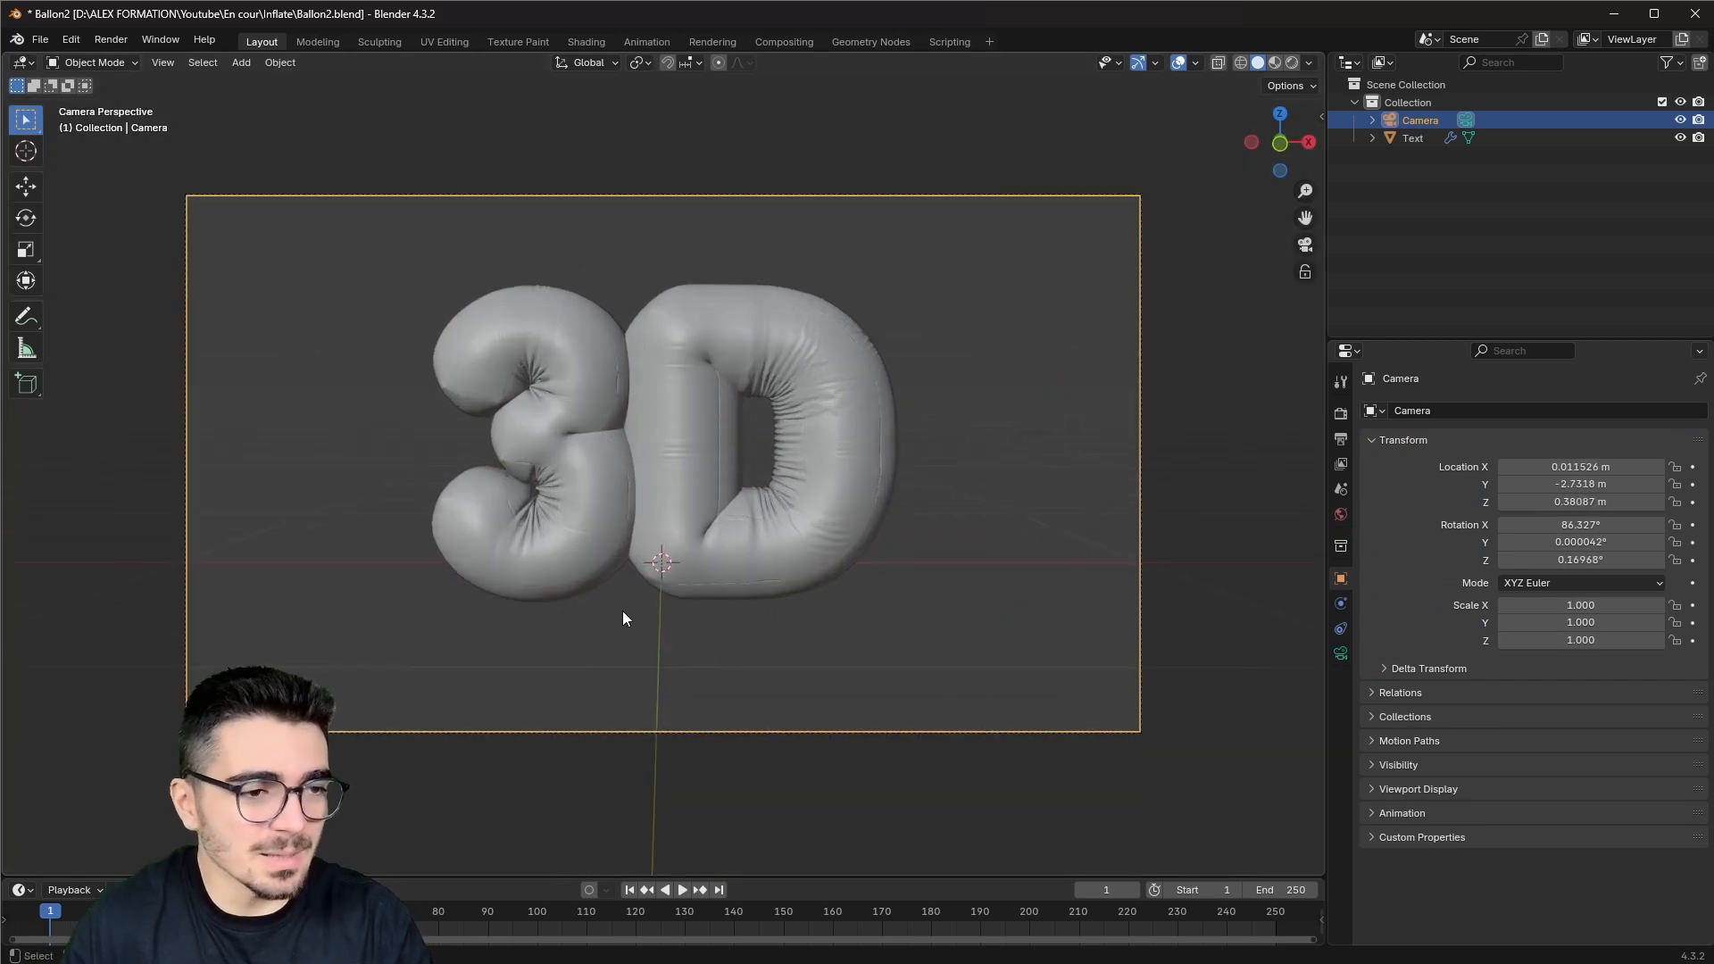
Step: Move the camera within its view plane so the text sits near the middle of the frame
key(g)
click(614, 614)
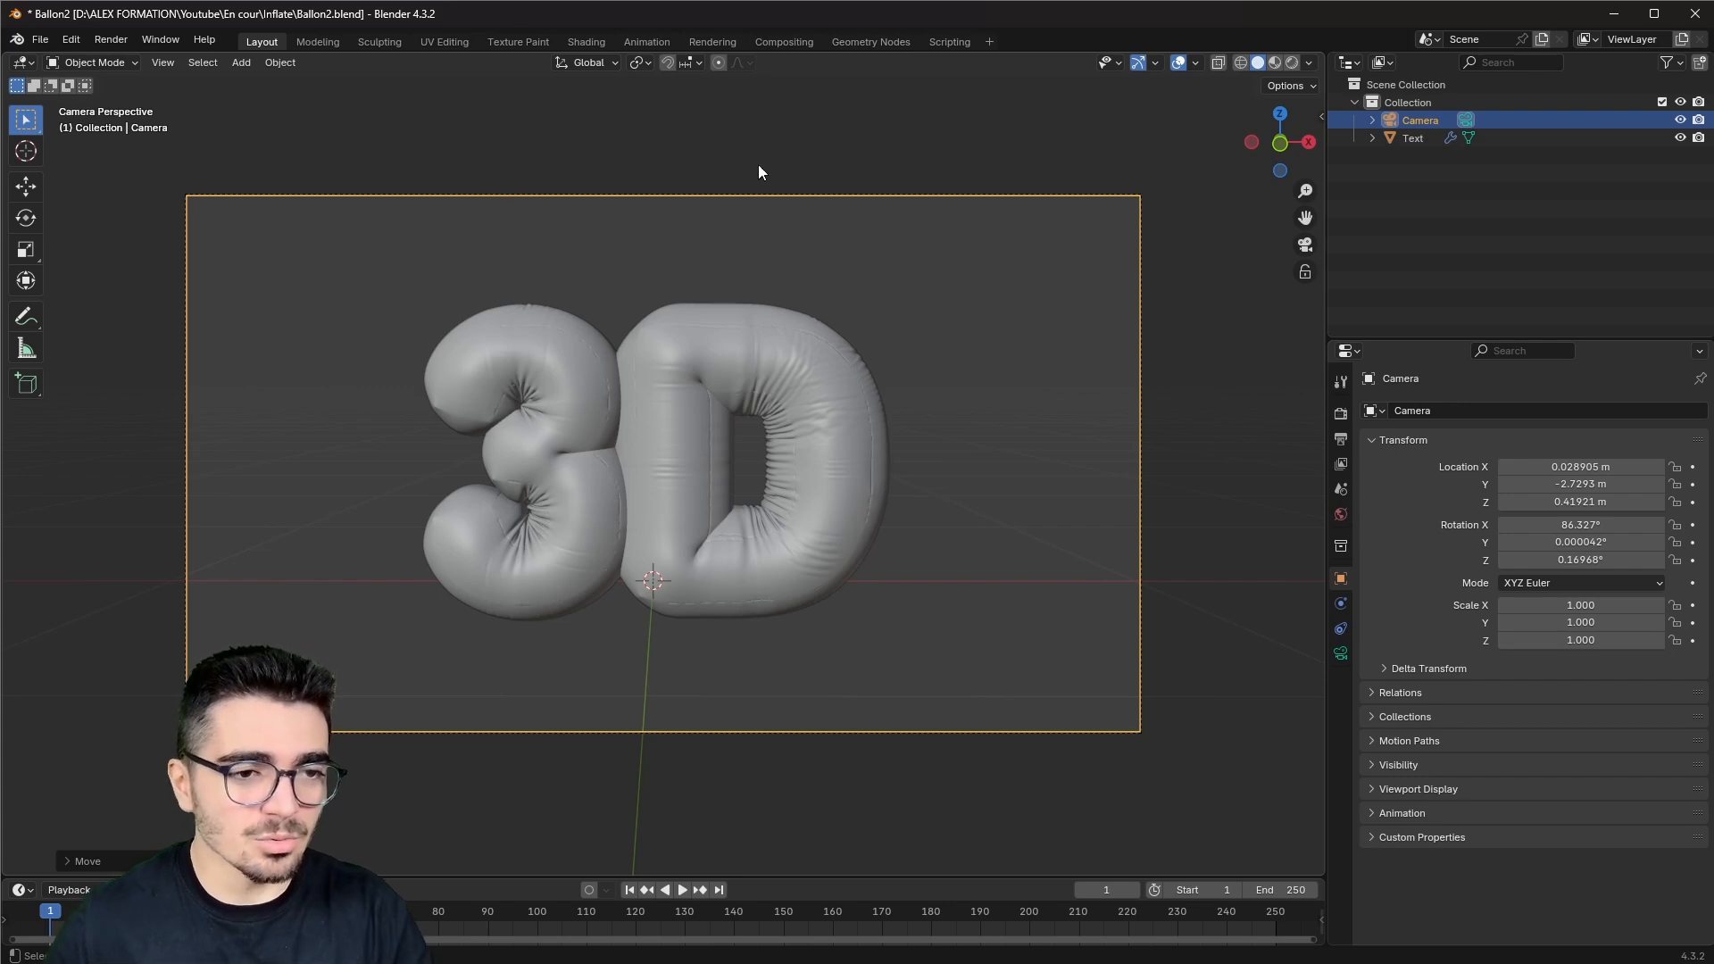
key(g)
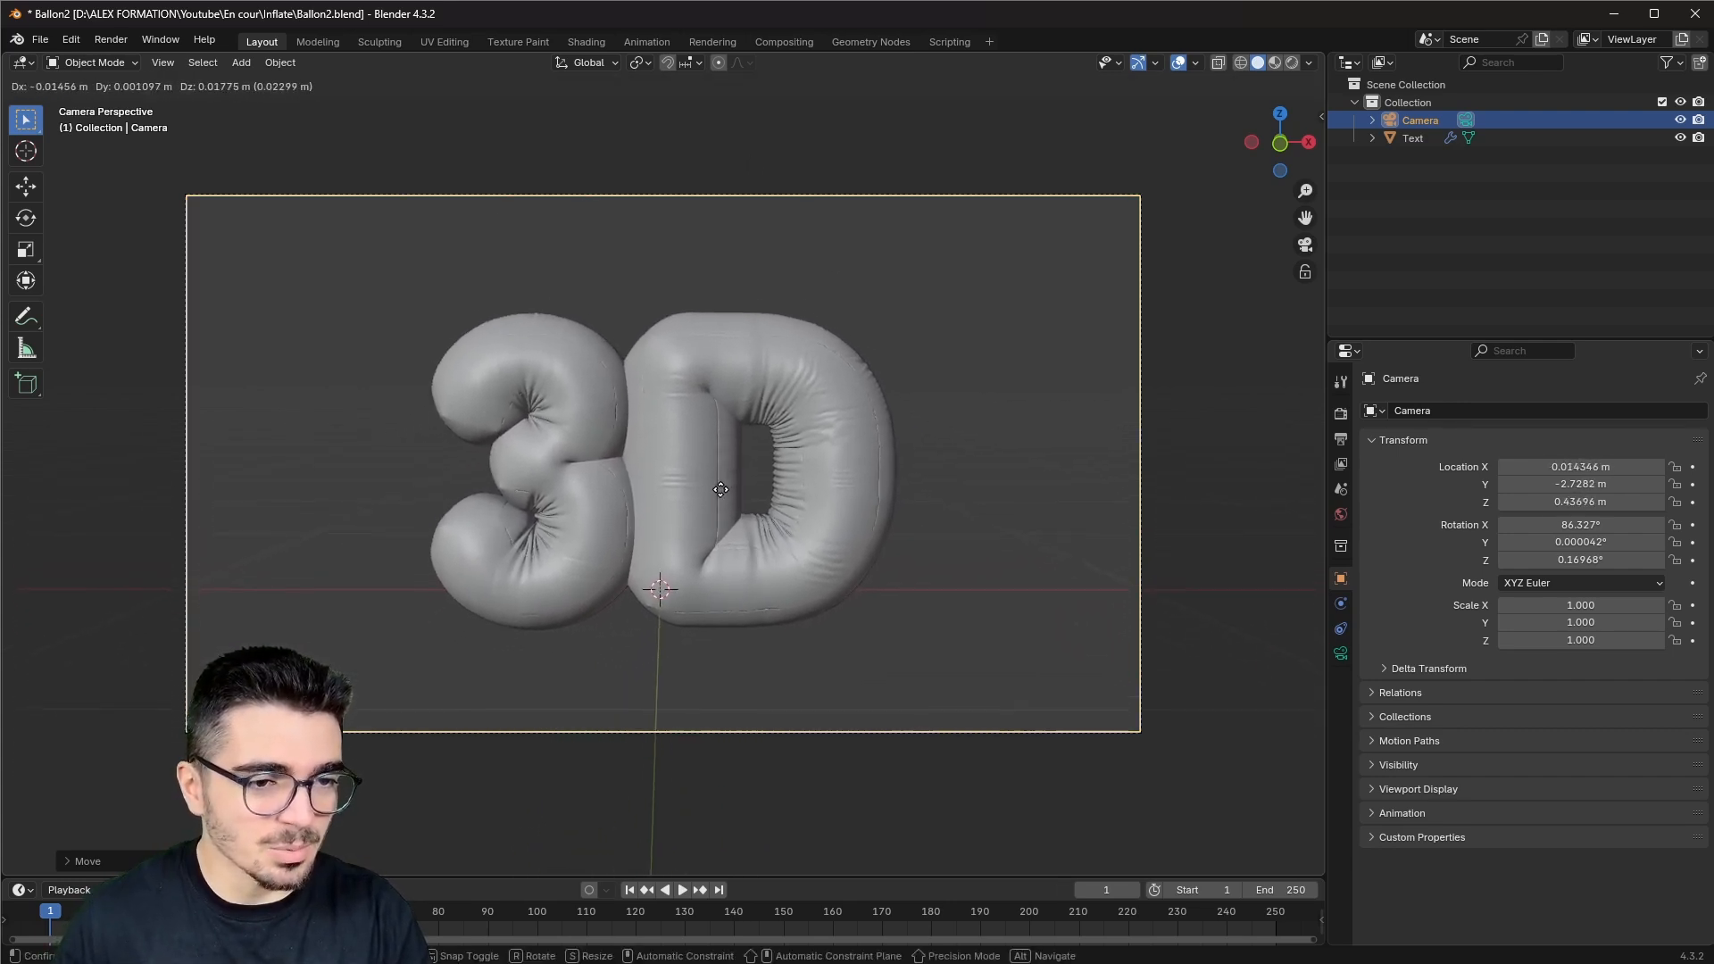
click(717, 488)
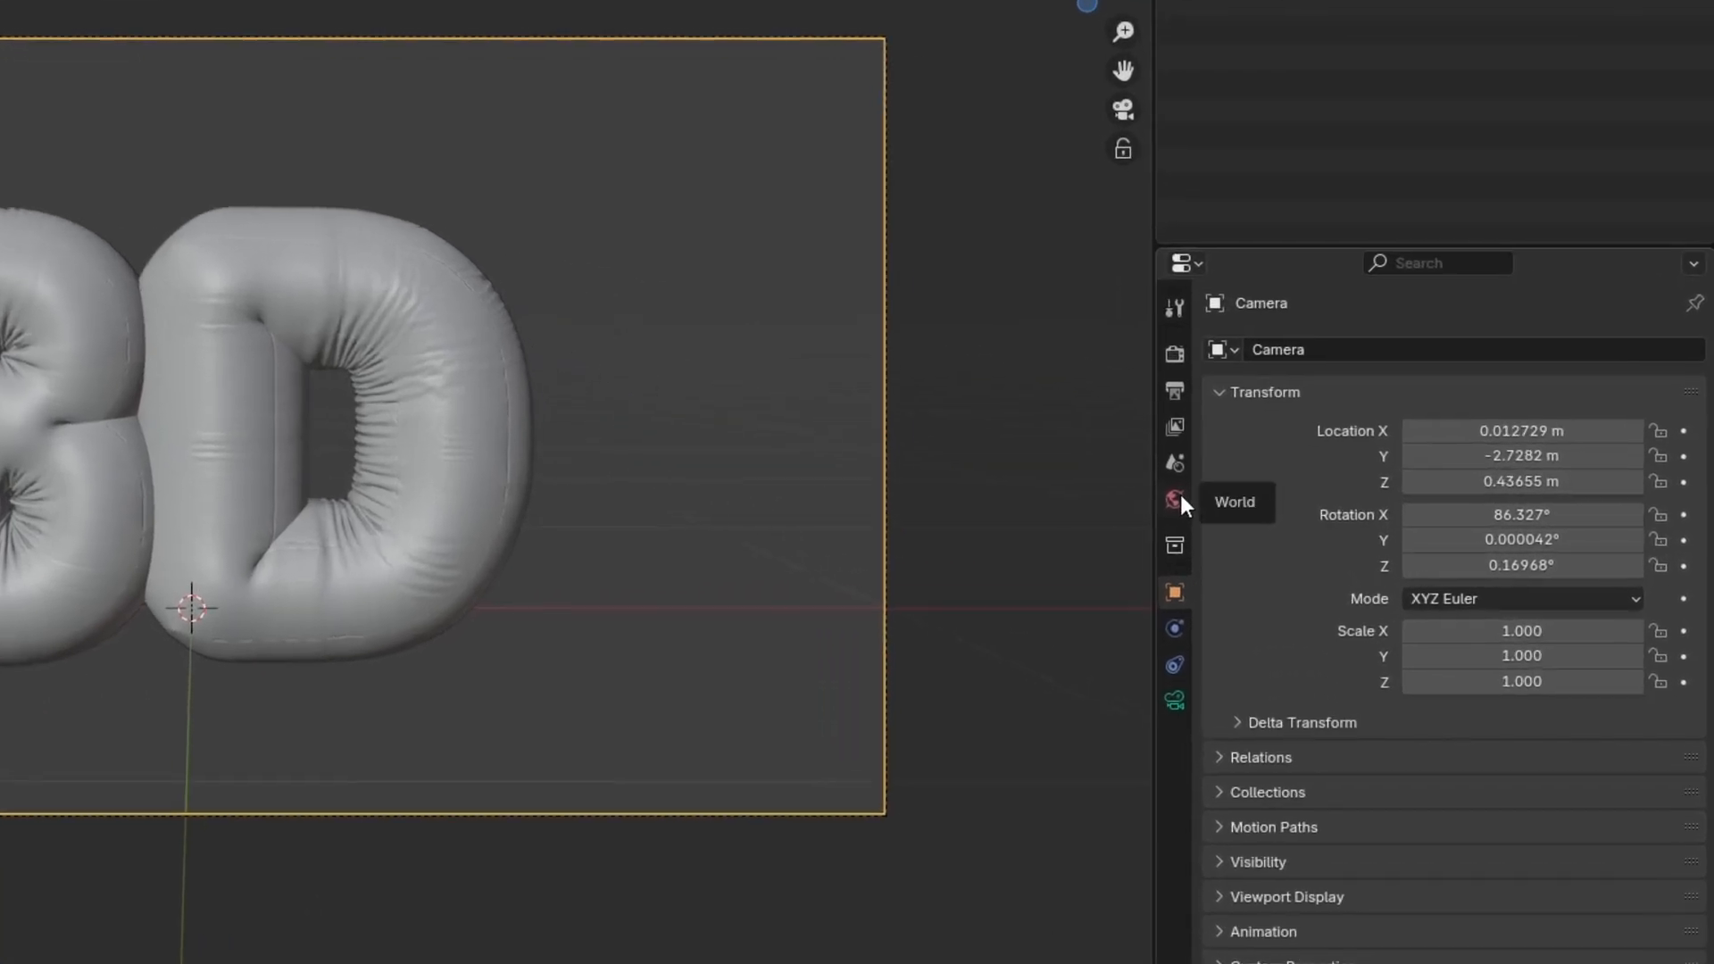
Step: Use an Environment Texture as the world background color and load goegap_road_4k.hdr from the HDRI folder
click(1340, 514)
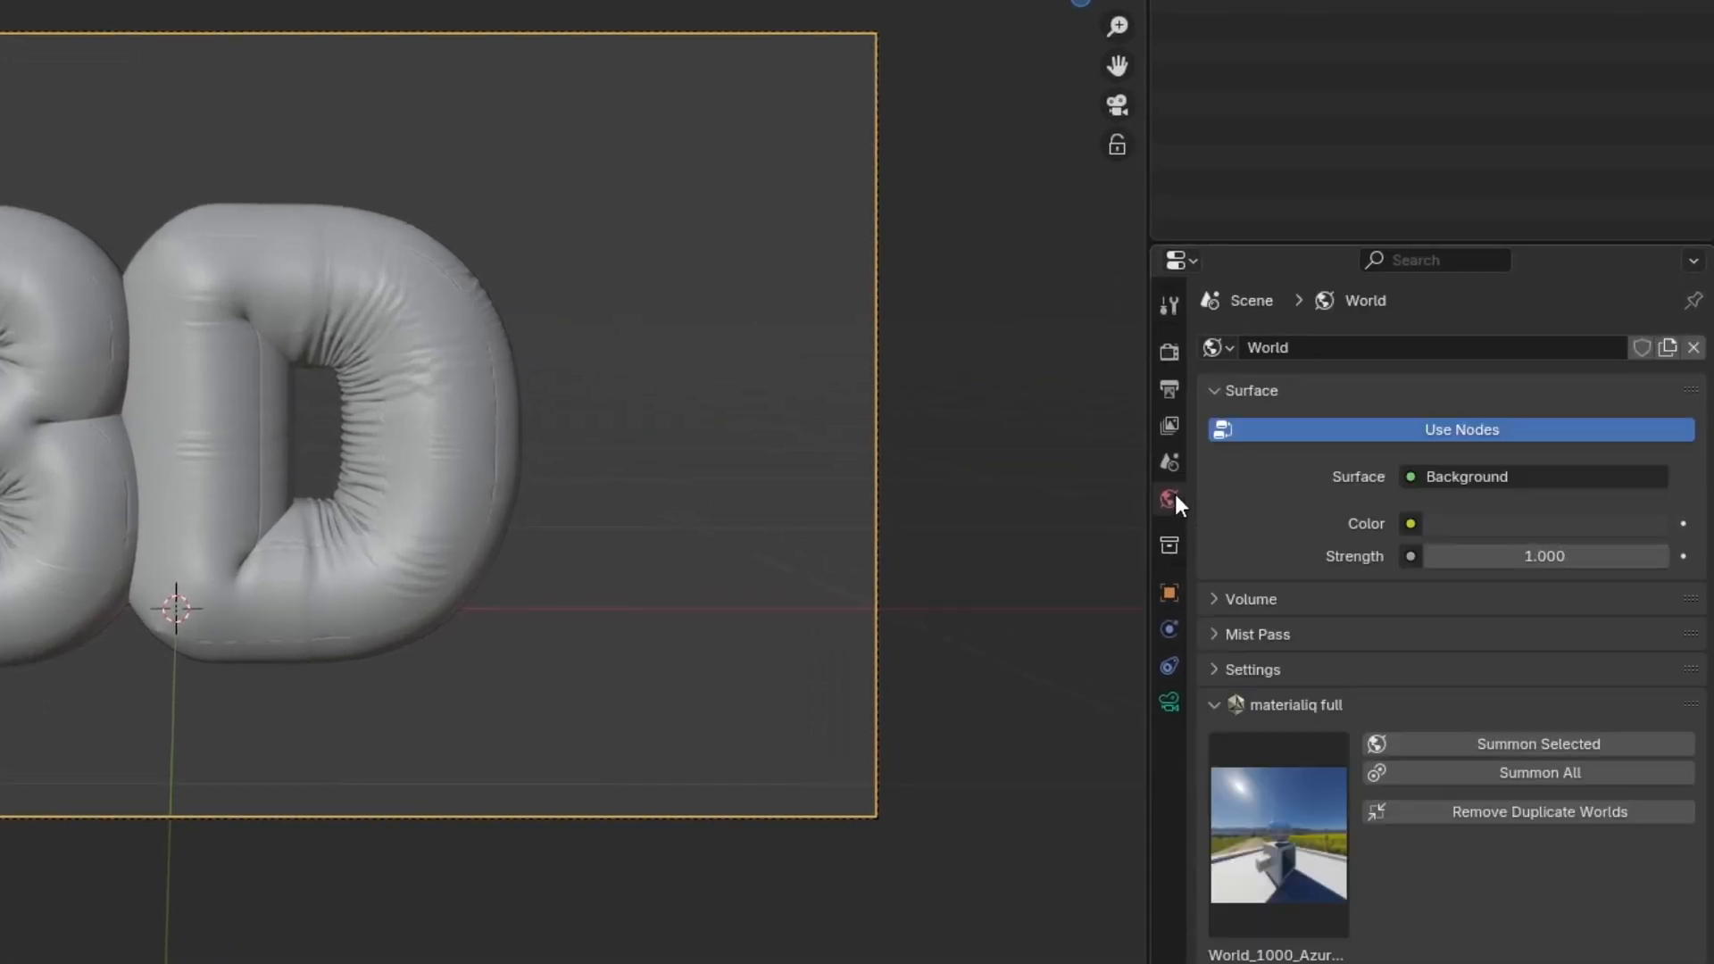
click(1417, 525)
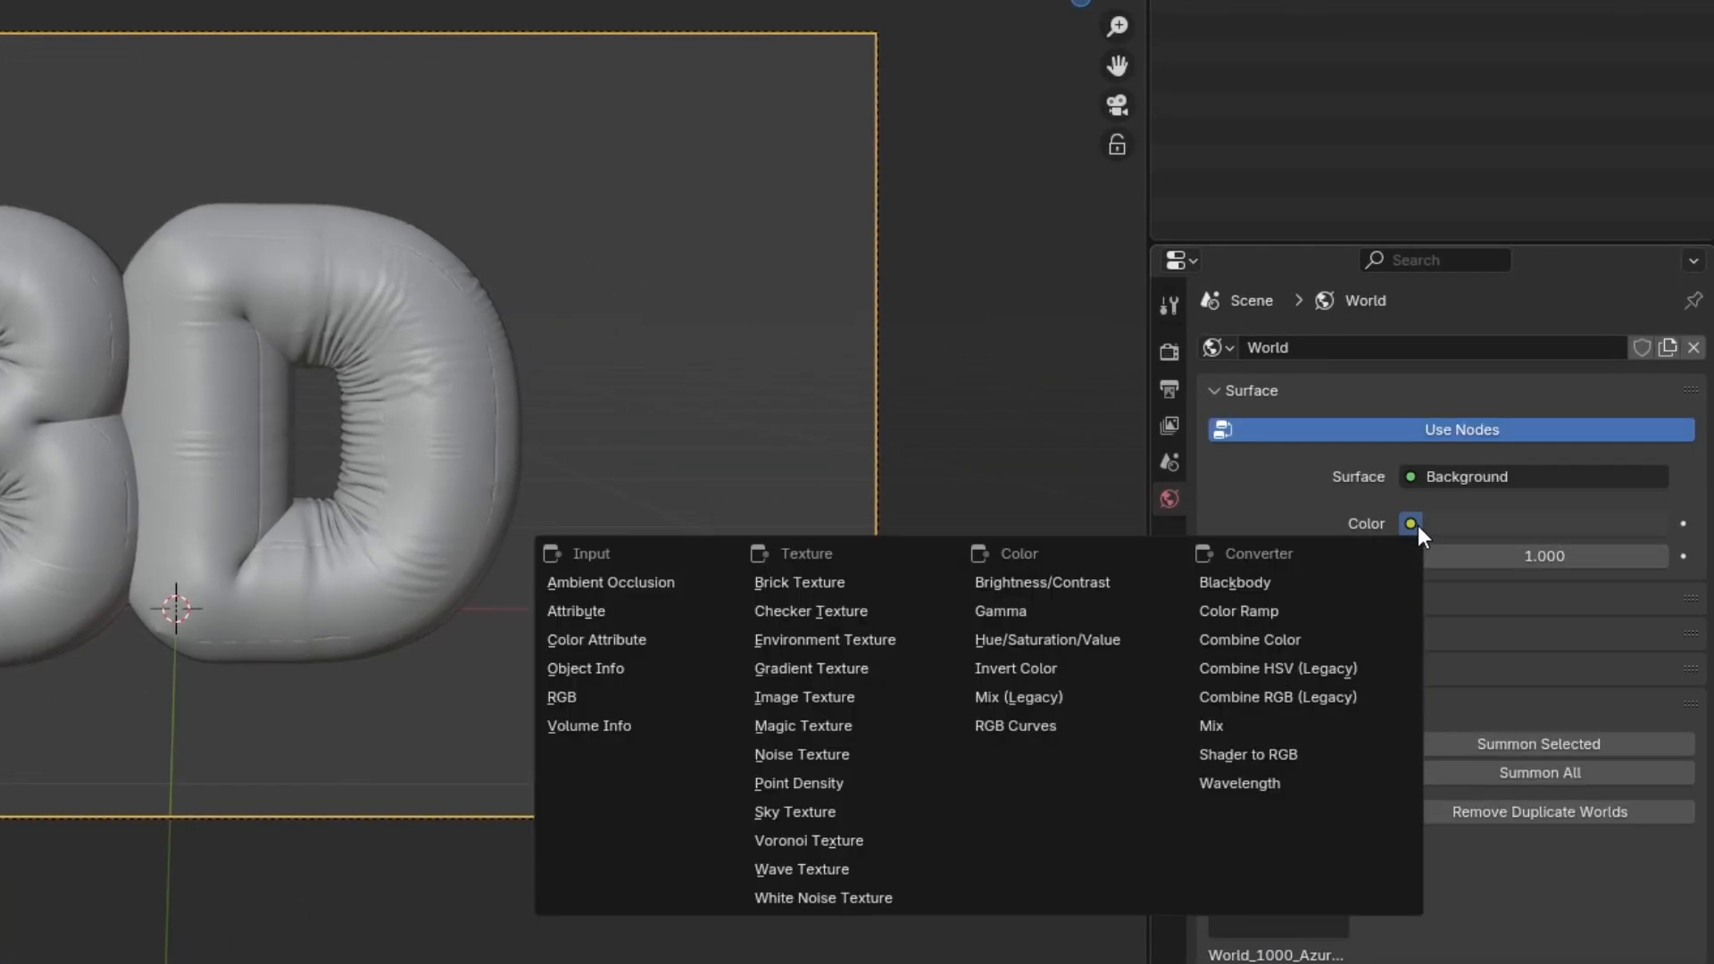
click(921, 636)
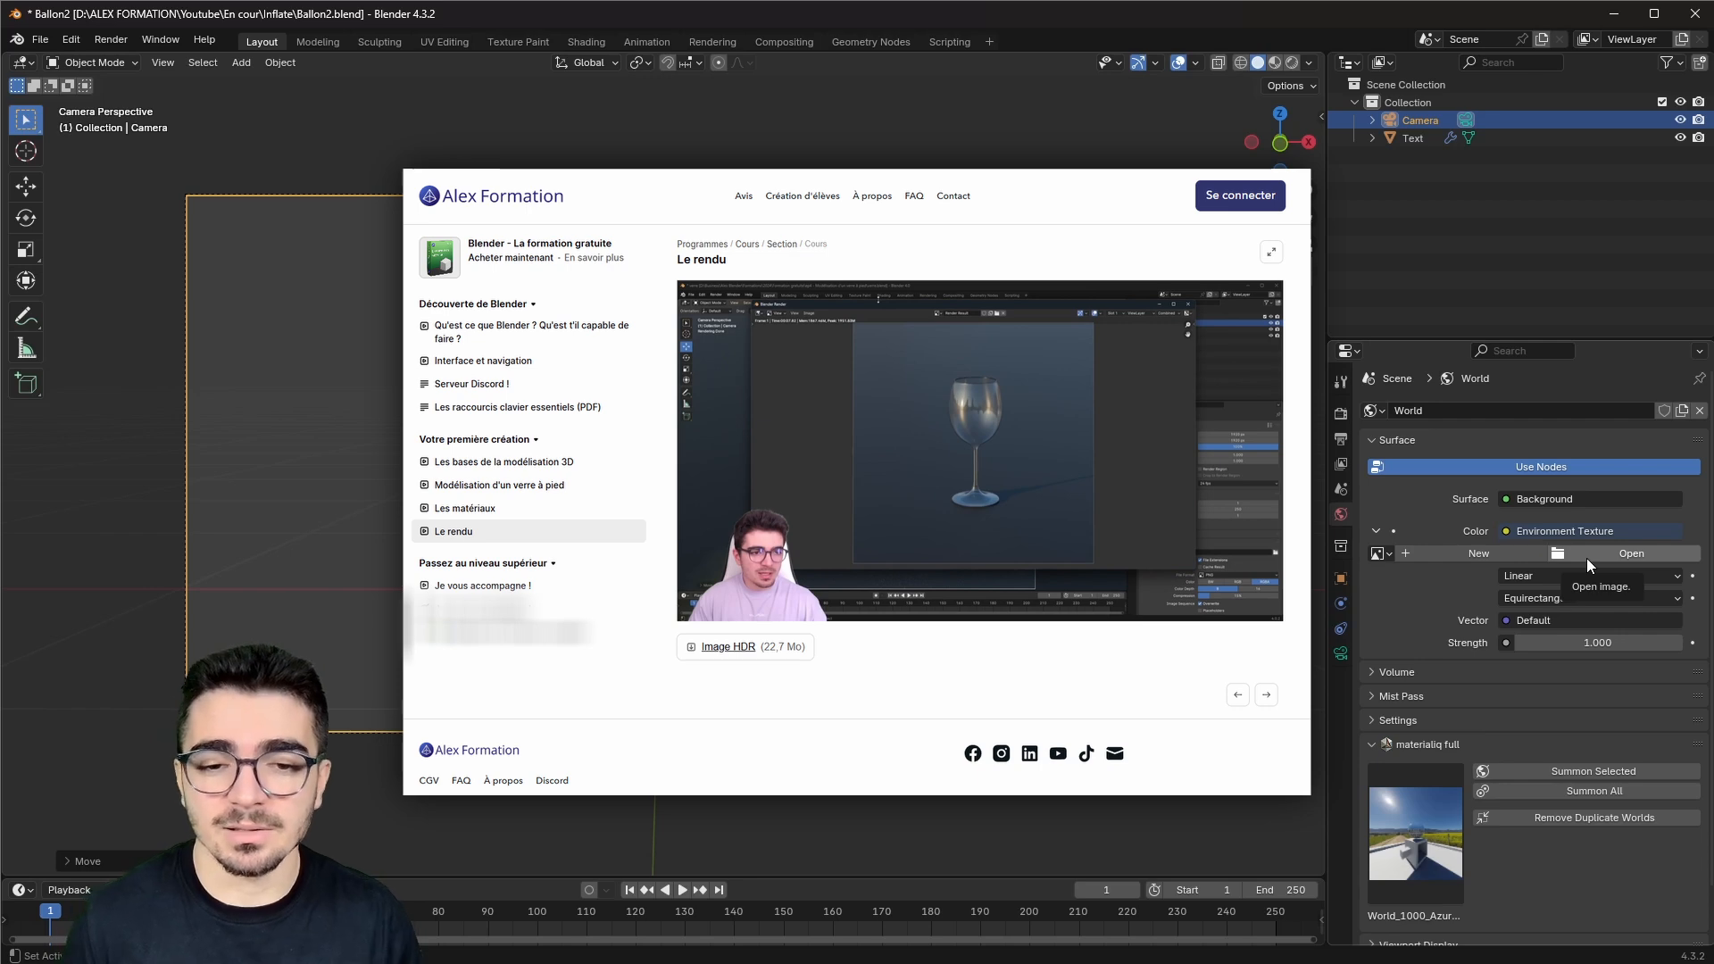
click(1606, 547)
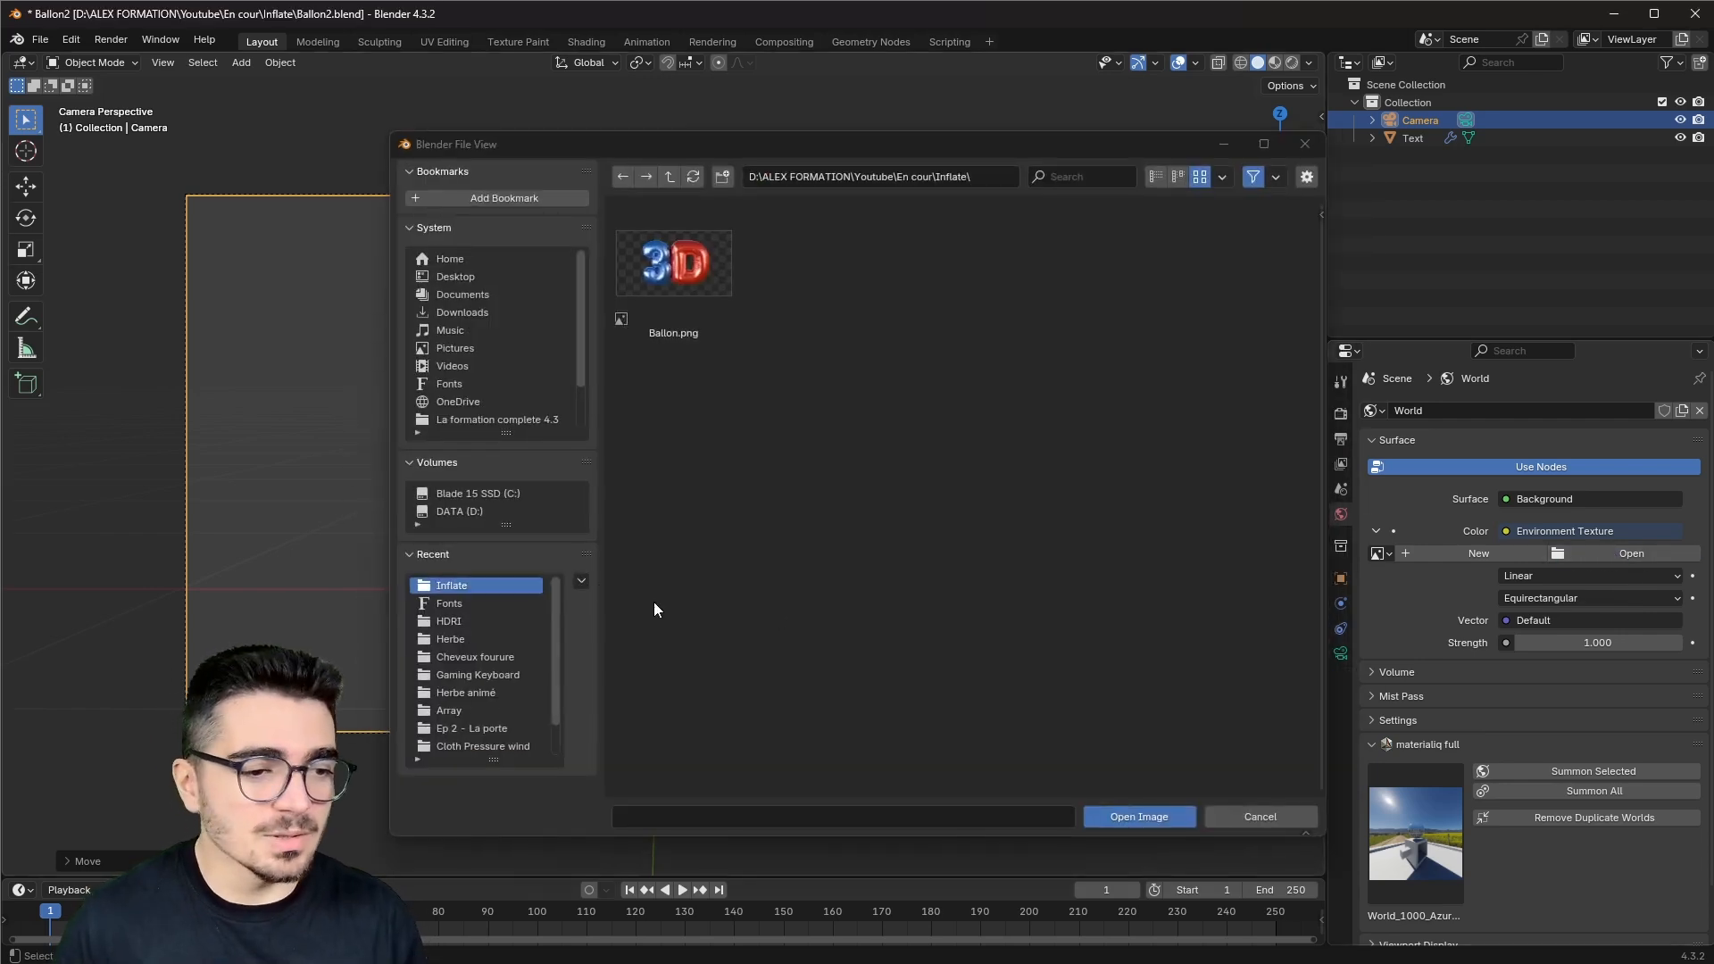
click(447, 622)
double_click(675, 266)
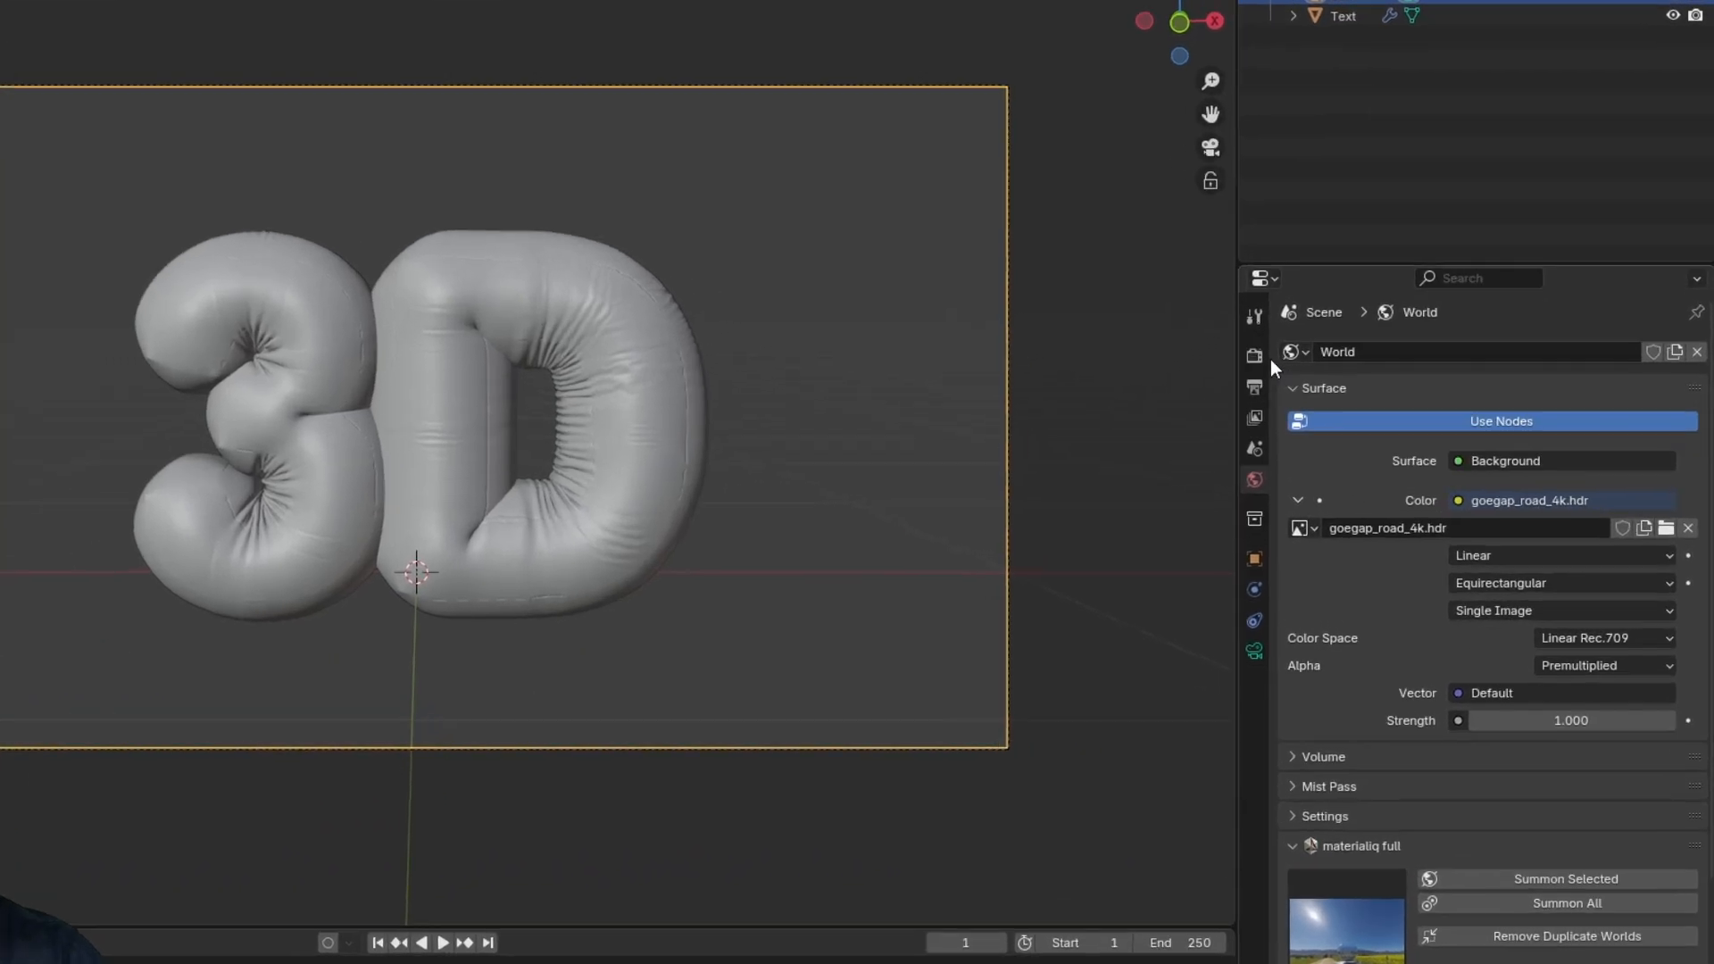
Step: Set the render engine to Cycles and its device to GPU Compute
click(1339, 412)
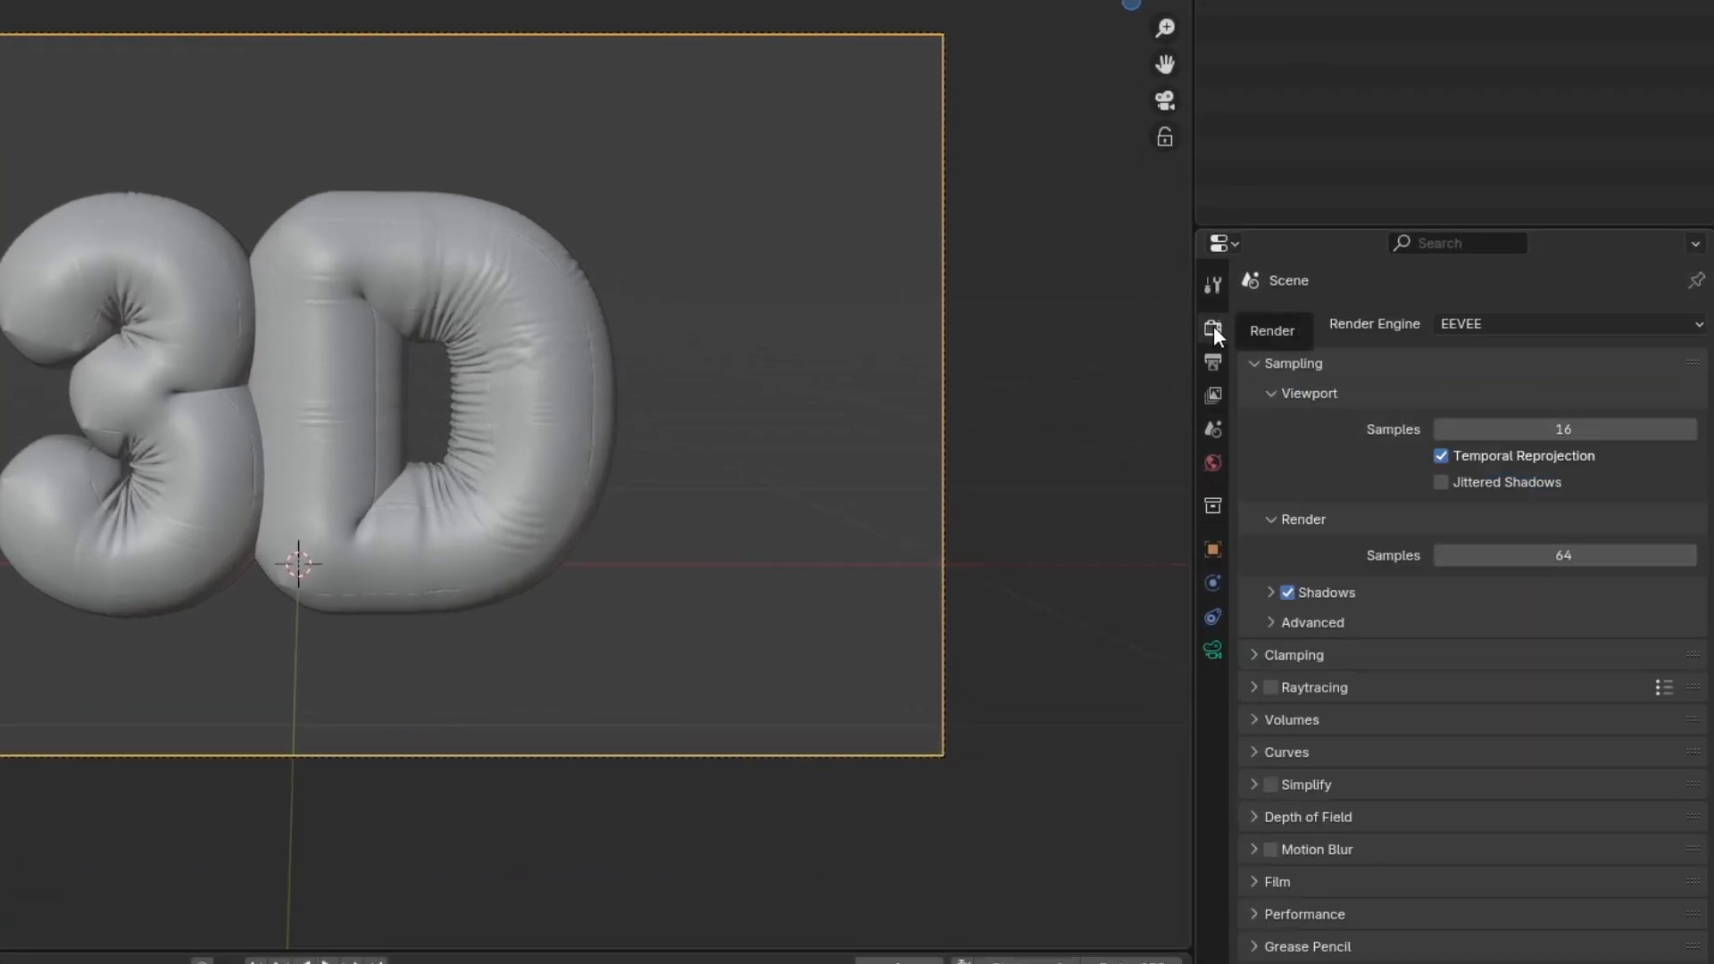
click(1489, 323)
click(1500, 401)
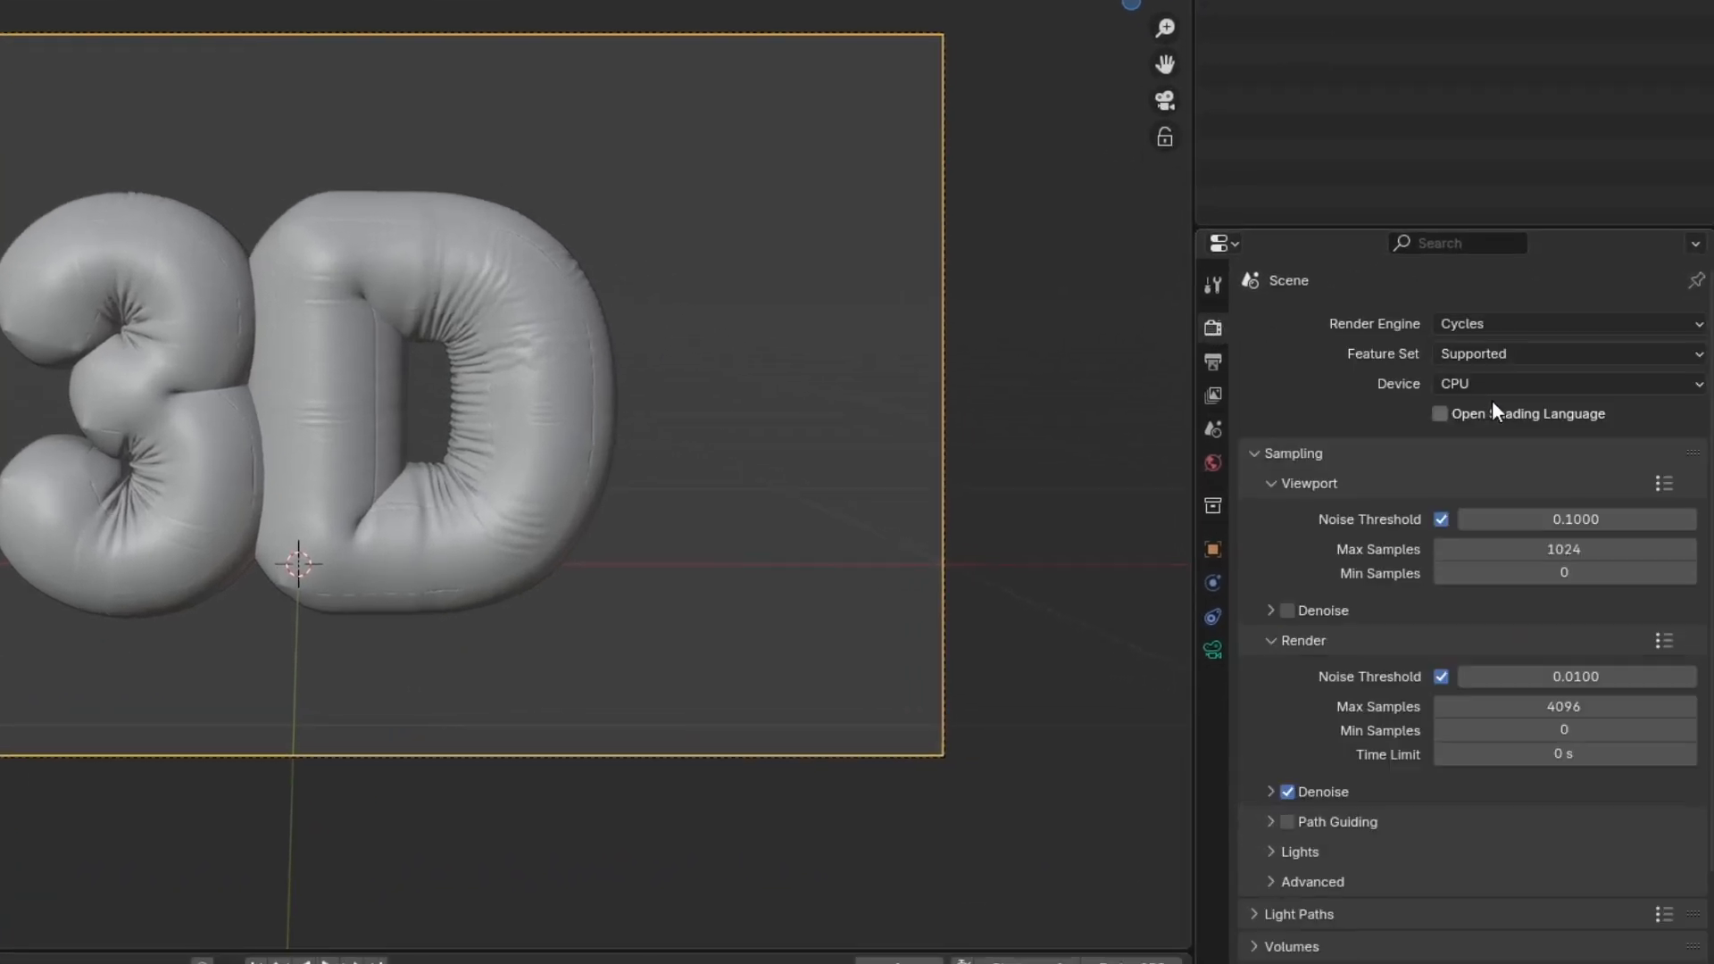
click(1486, 385)
click(1496, 431)
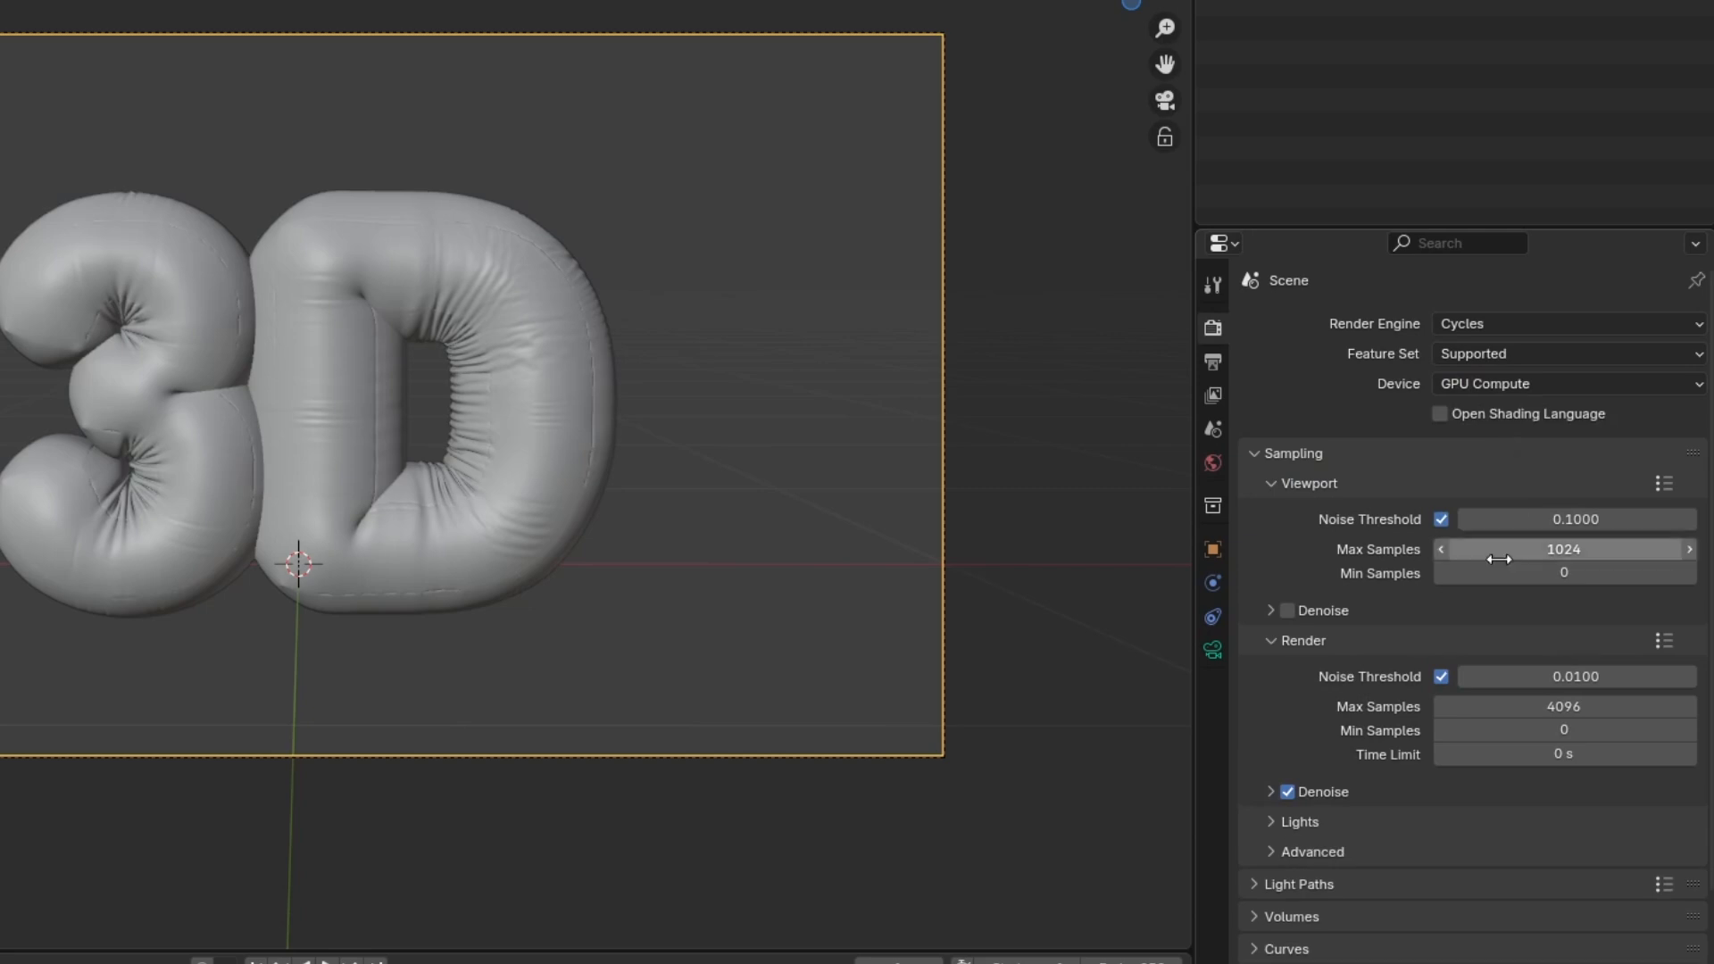
Step: Set the render max samples to 120 and enable GPU use for the render denoiser
scroll(1509, 505, down, 3)
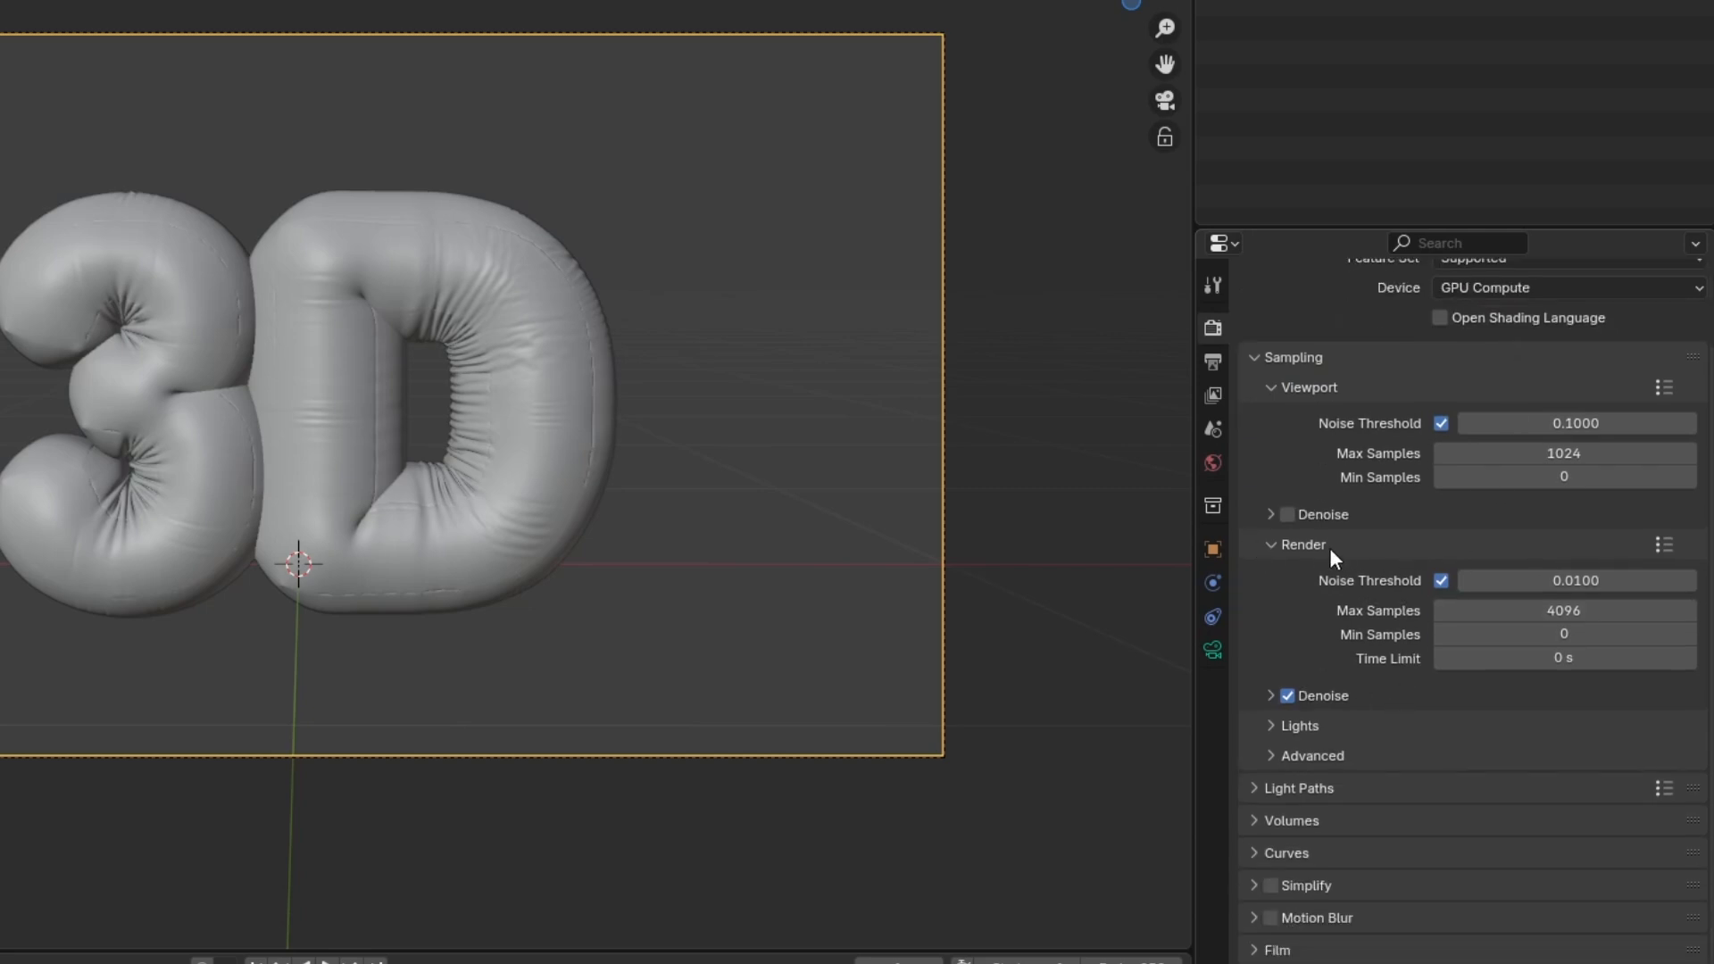
double_click(1515, 612)
text(120)
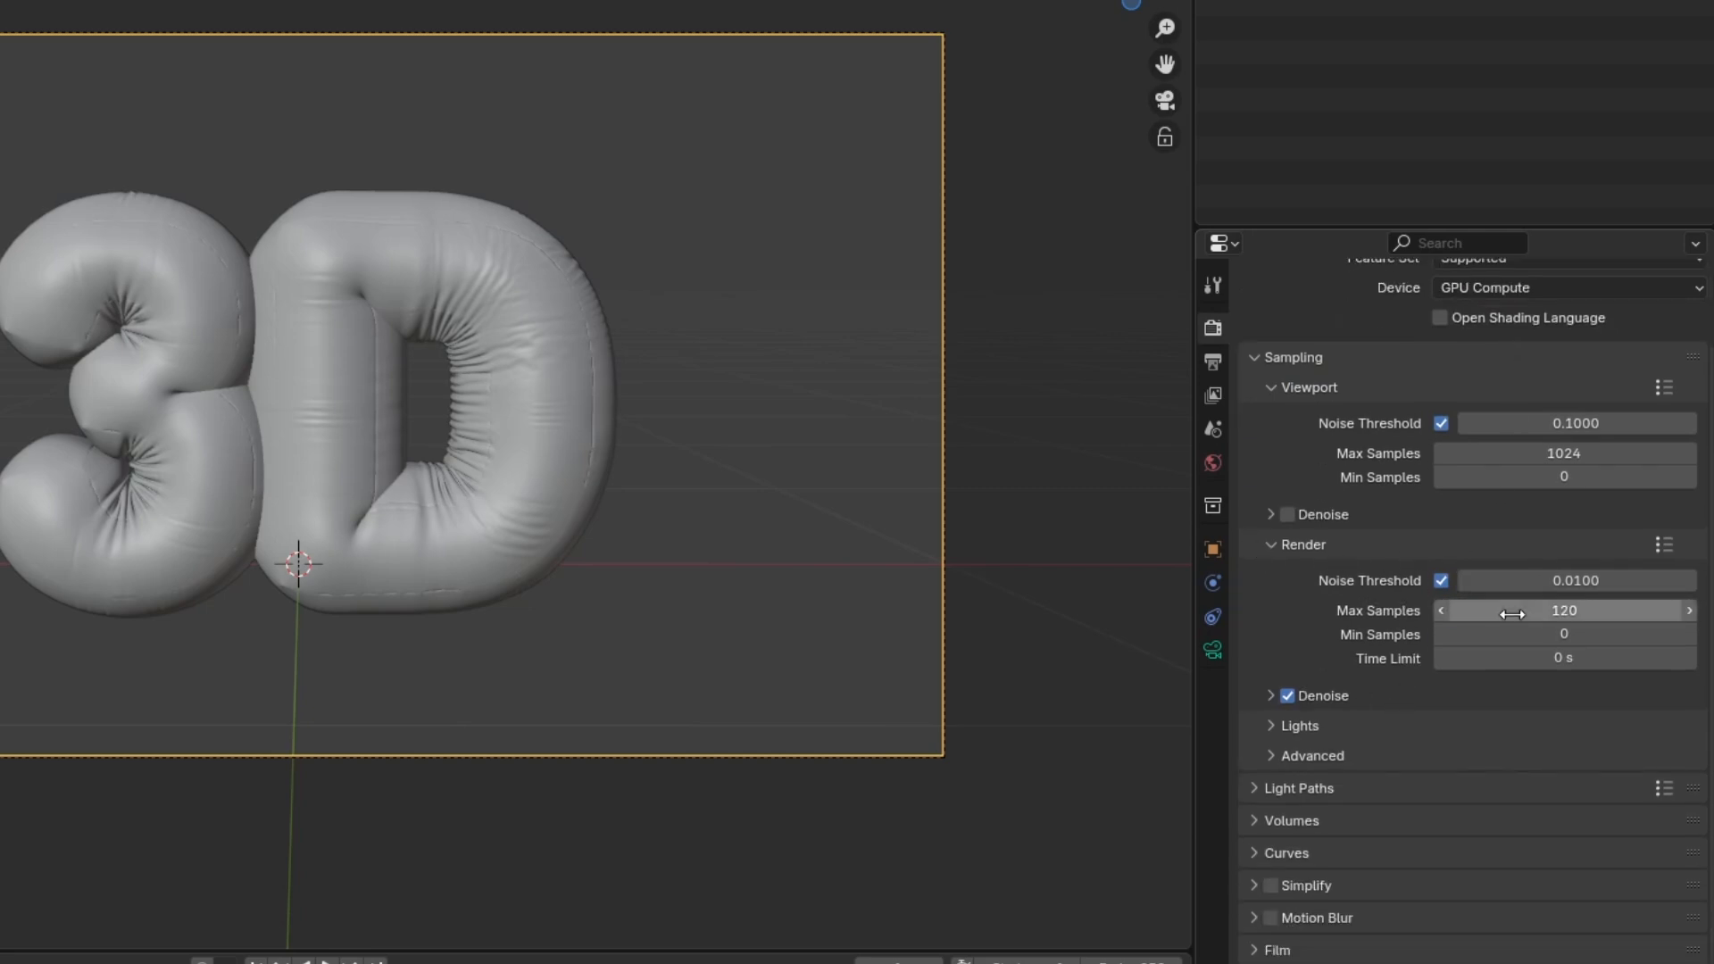
key(Return)
click(1310, 701)
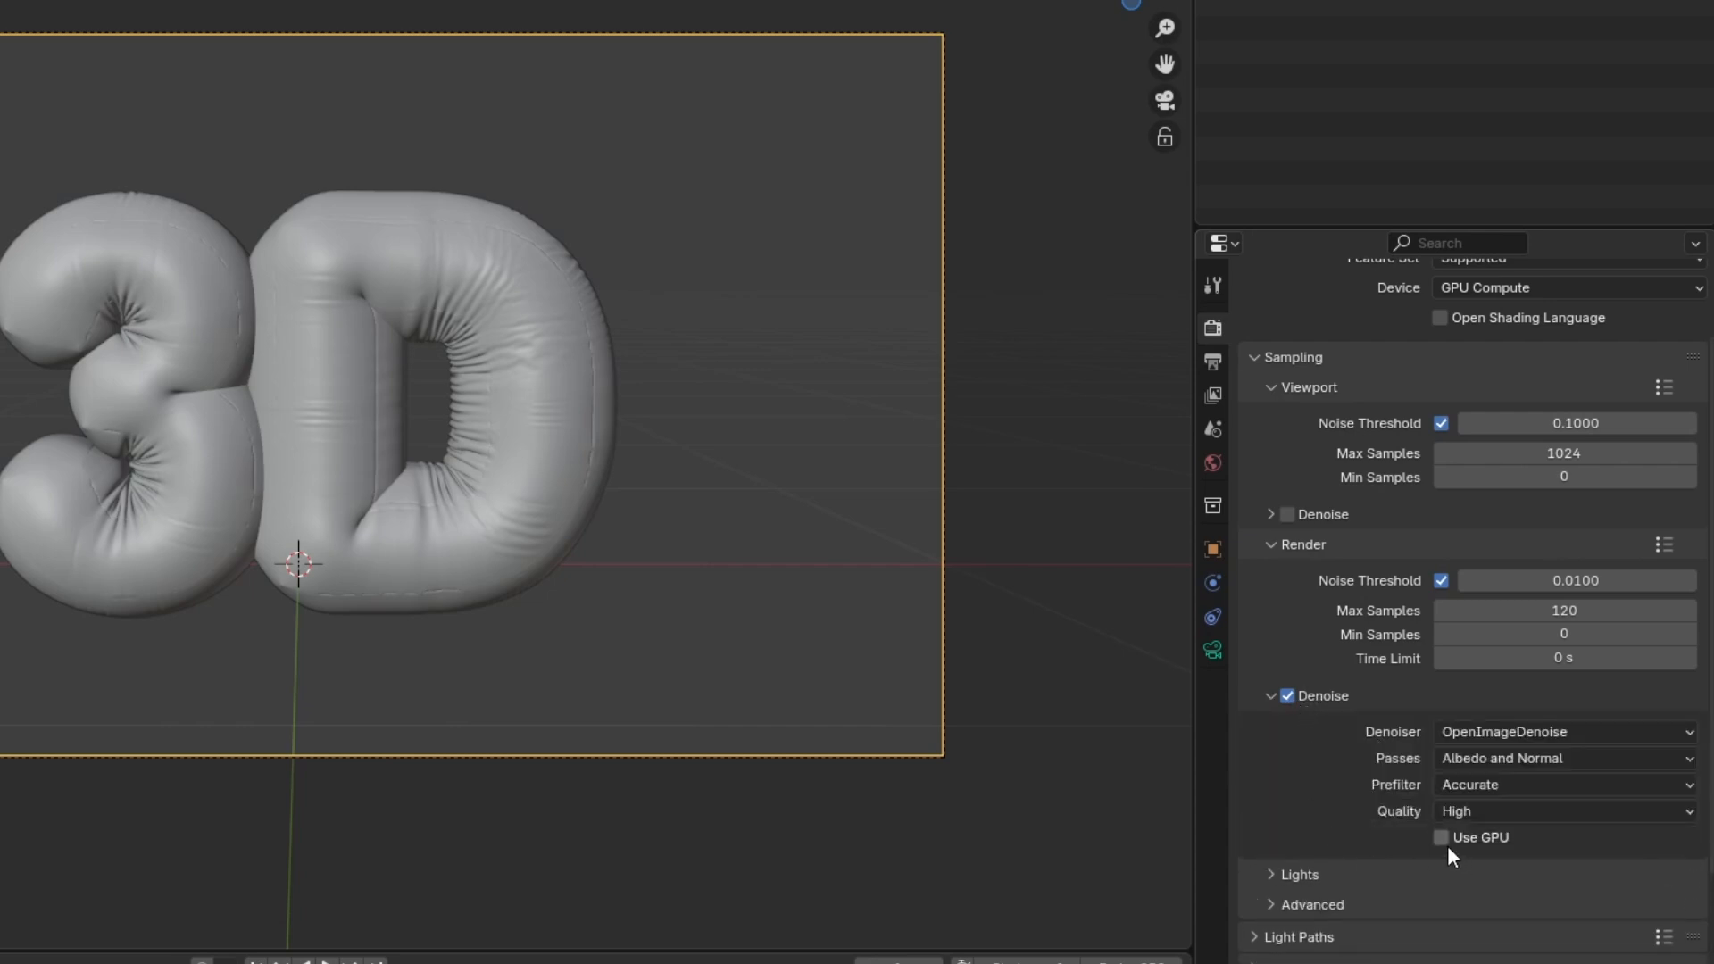
click(1443, 840)
Step: Set the film's pixel filter width to 1 px and enable the transparent film background
scroll(1433, 804, down, 5)
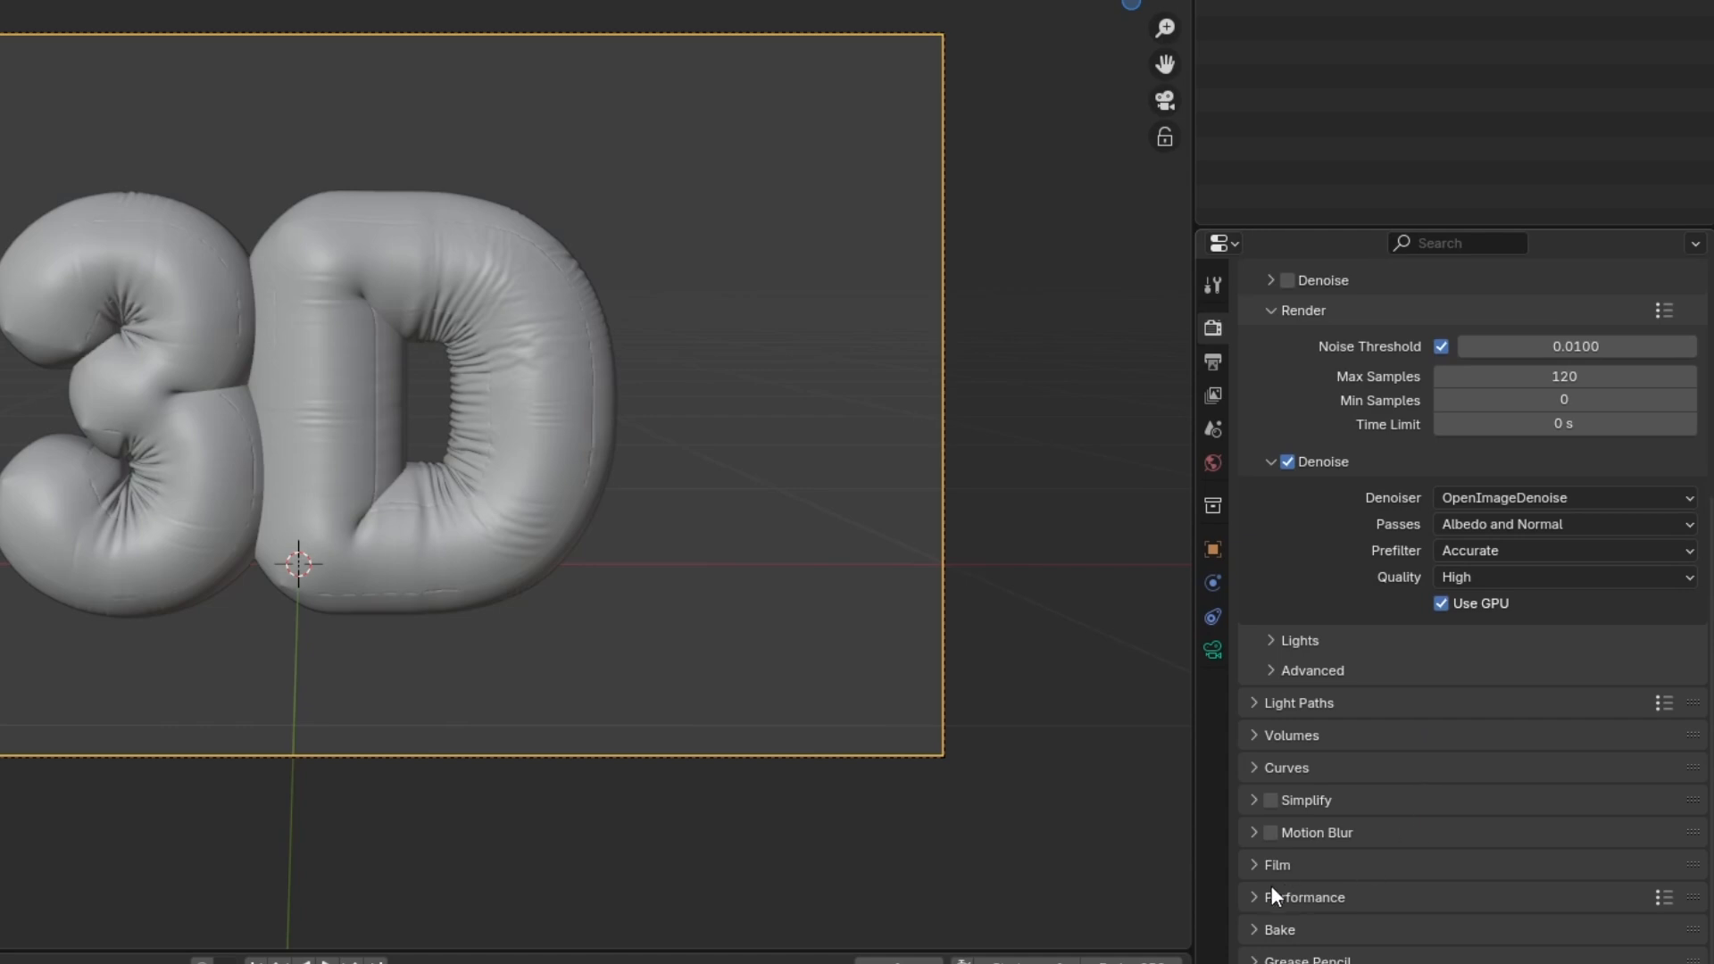
click(1279, 866)
scroll(1281, 869, down, 5)
click(1504, 765)
text(1)
key(Return)
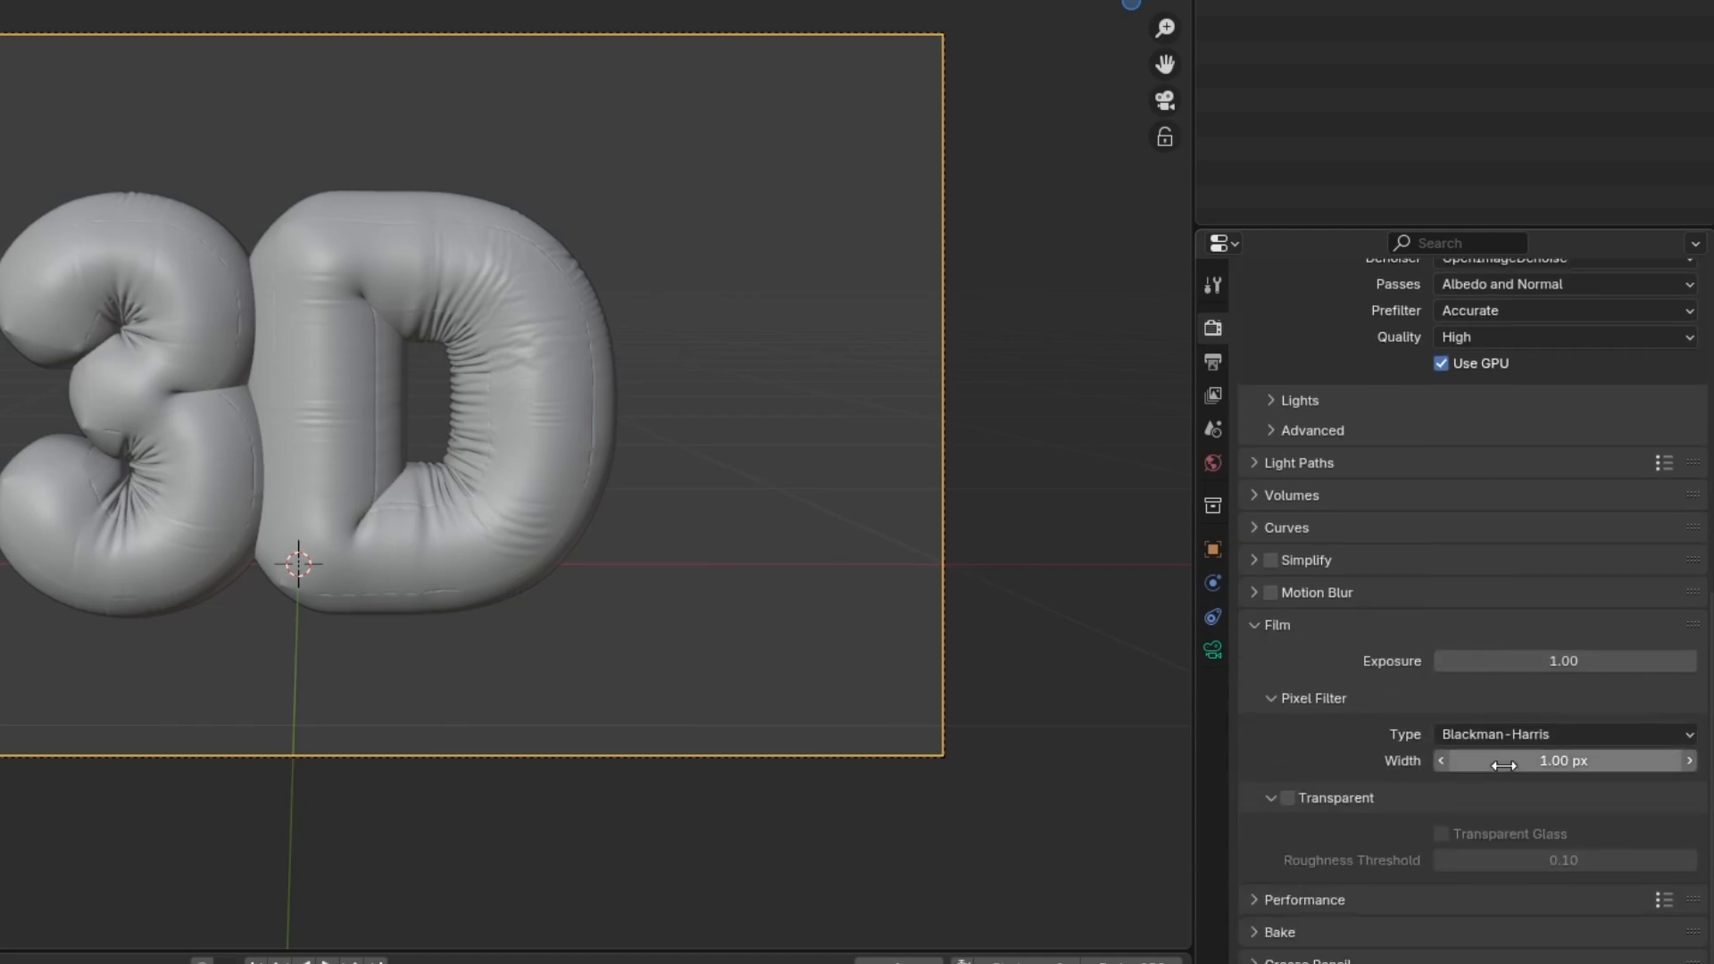
click(1287, 796)
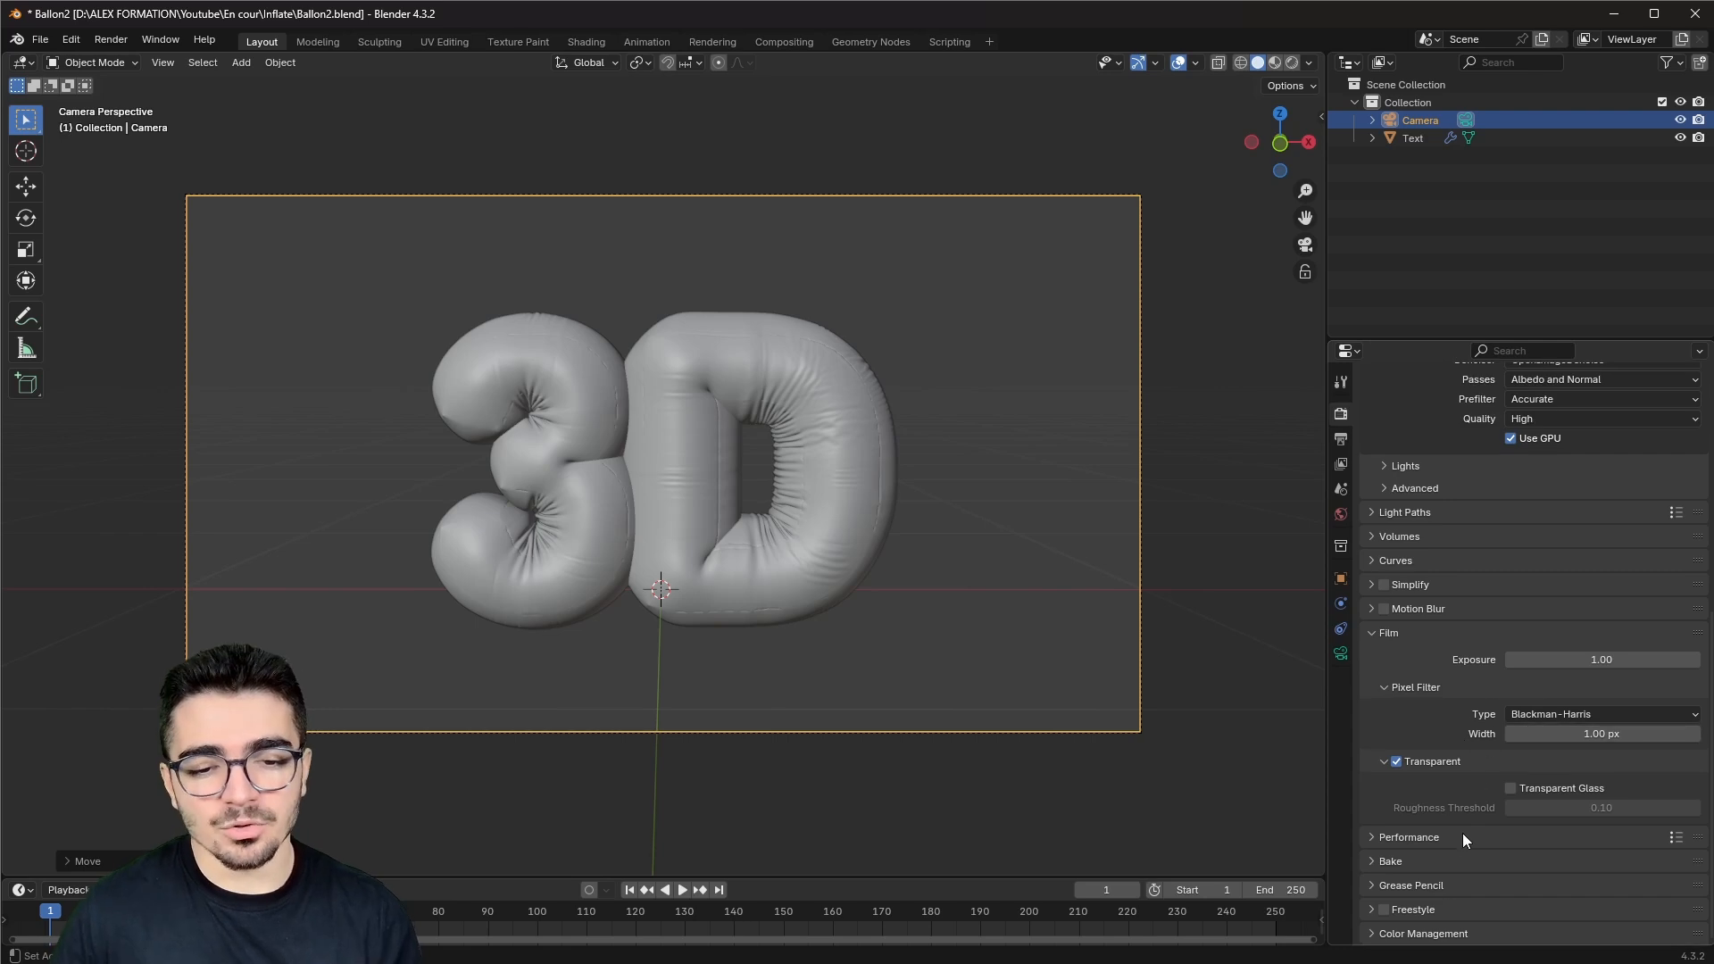
Step: Set the color management look to Medium High Contrast
click(1421, 932)
scroll(1429, 919, down, 5)
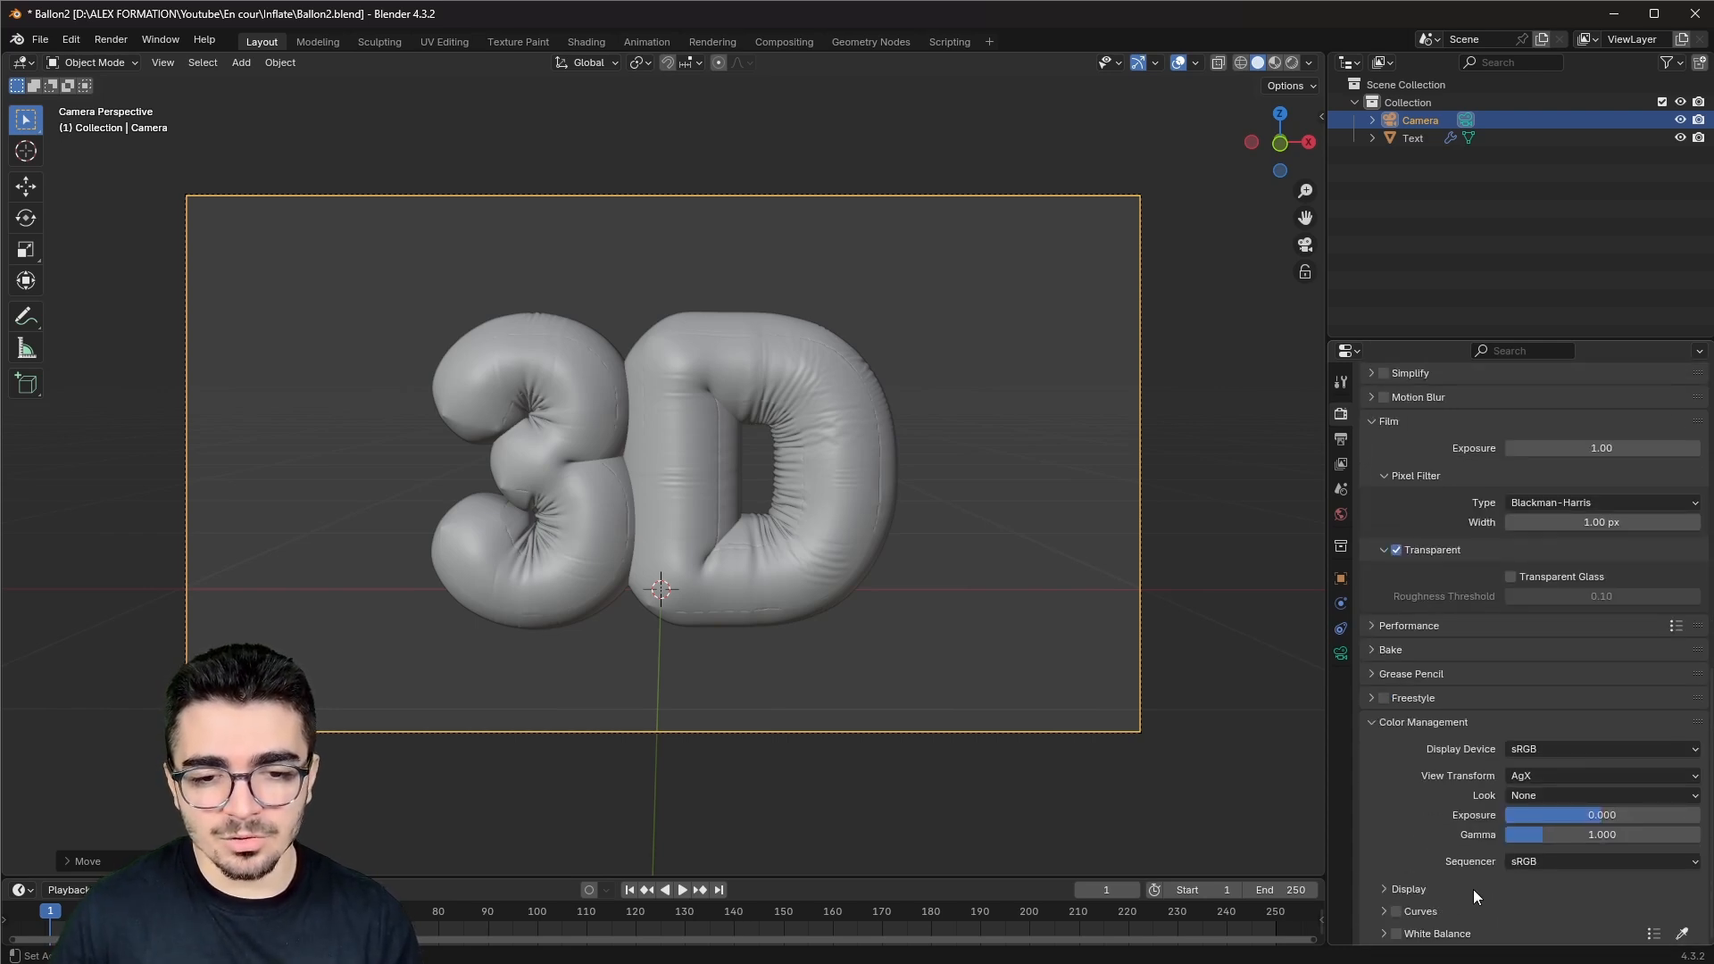
click(1533, 795)
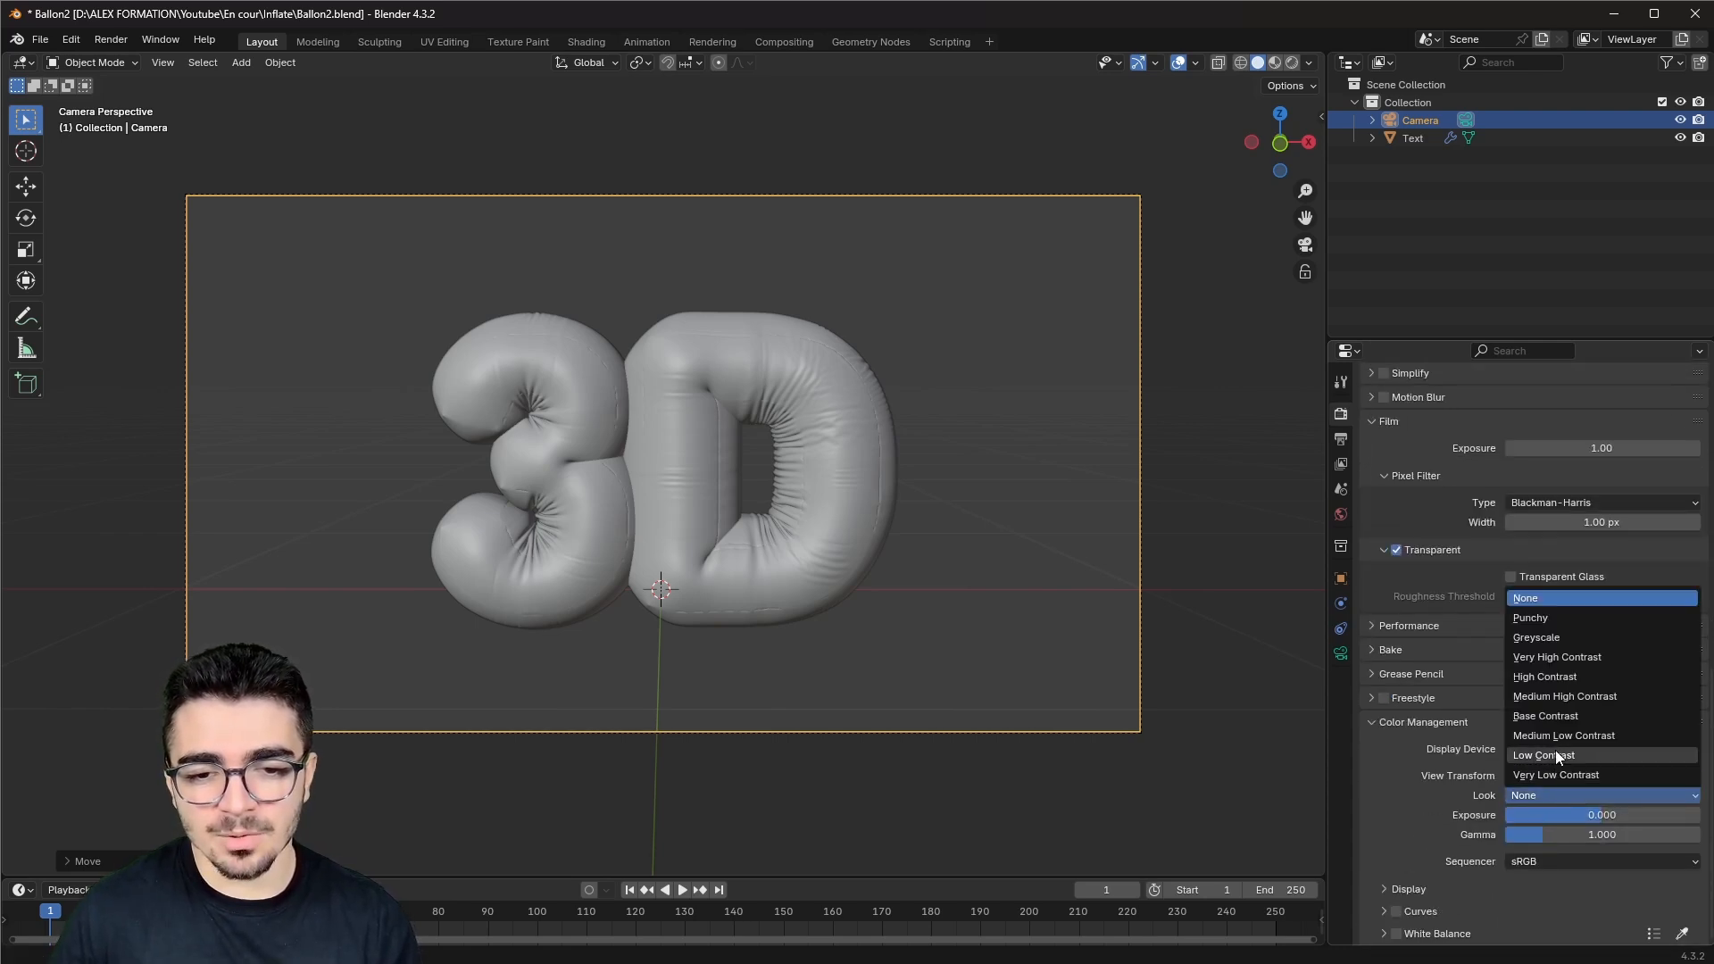
click(1564, 696)
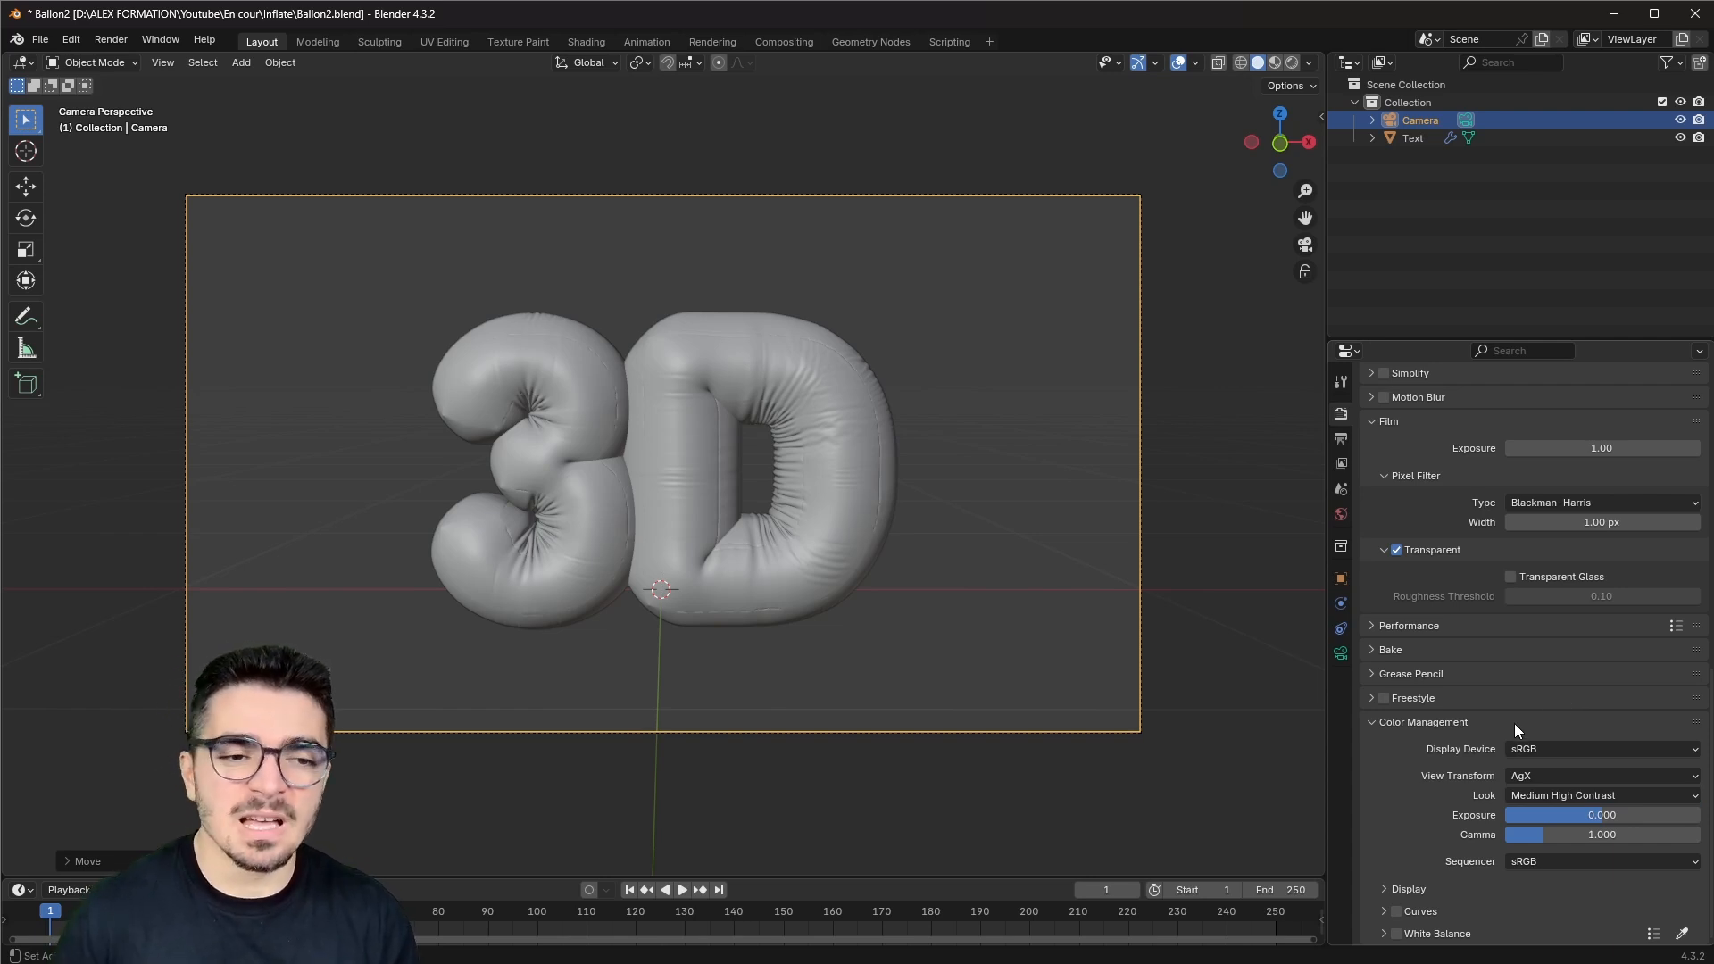
Step: Preview the balloon text in rendered viewport shading, select it and return to solid shading
click(1293, 61)
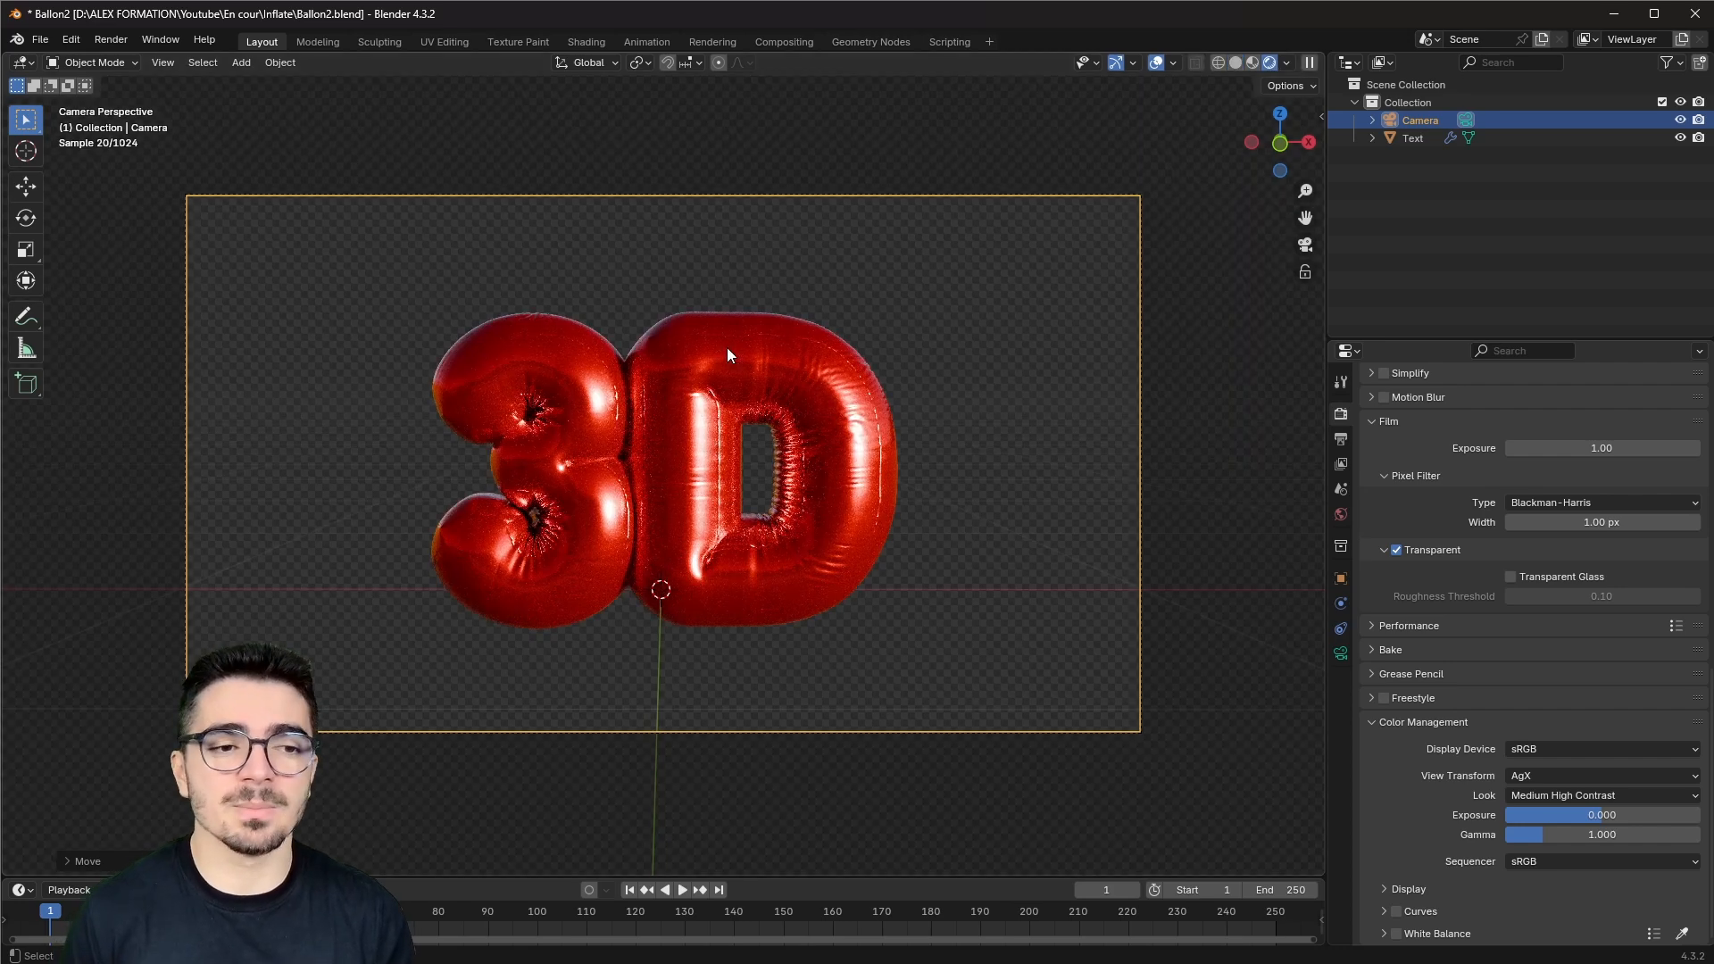
click(728, 349)
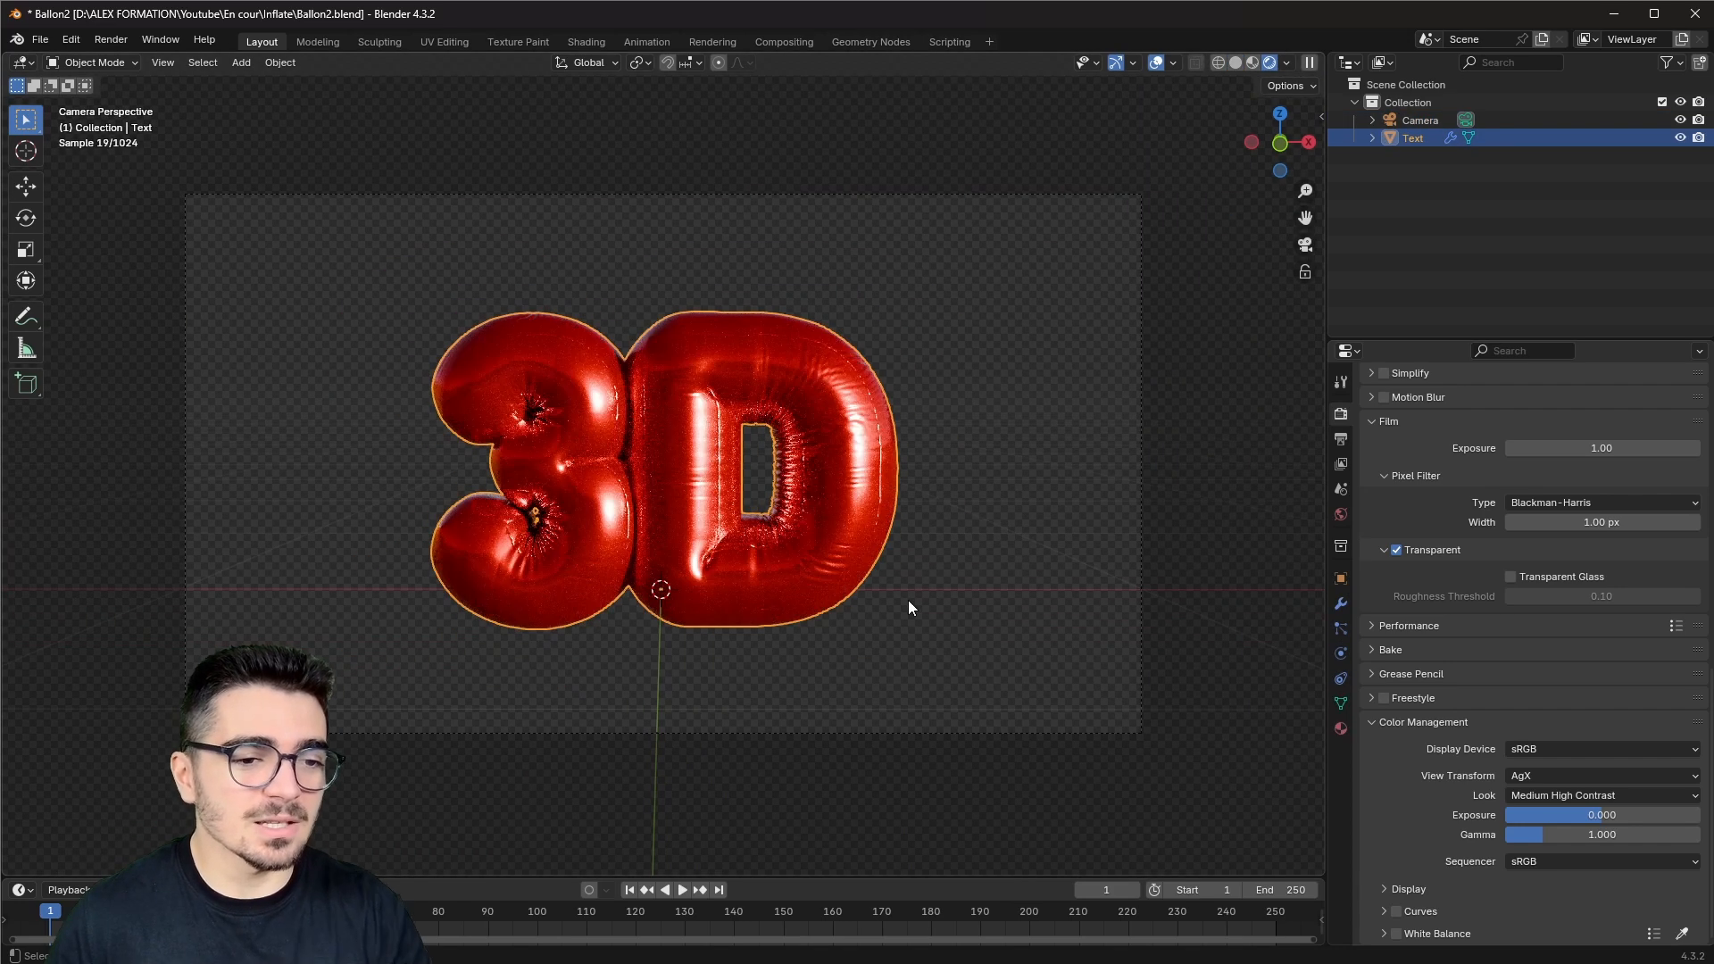
key(z)
click(1099, 609)
Step: Add an area light and place it in top view in front of the text, on the left side of the camera
scroll(916, 598, down, 4)
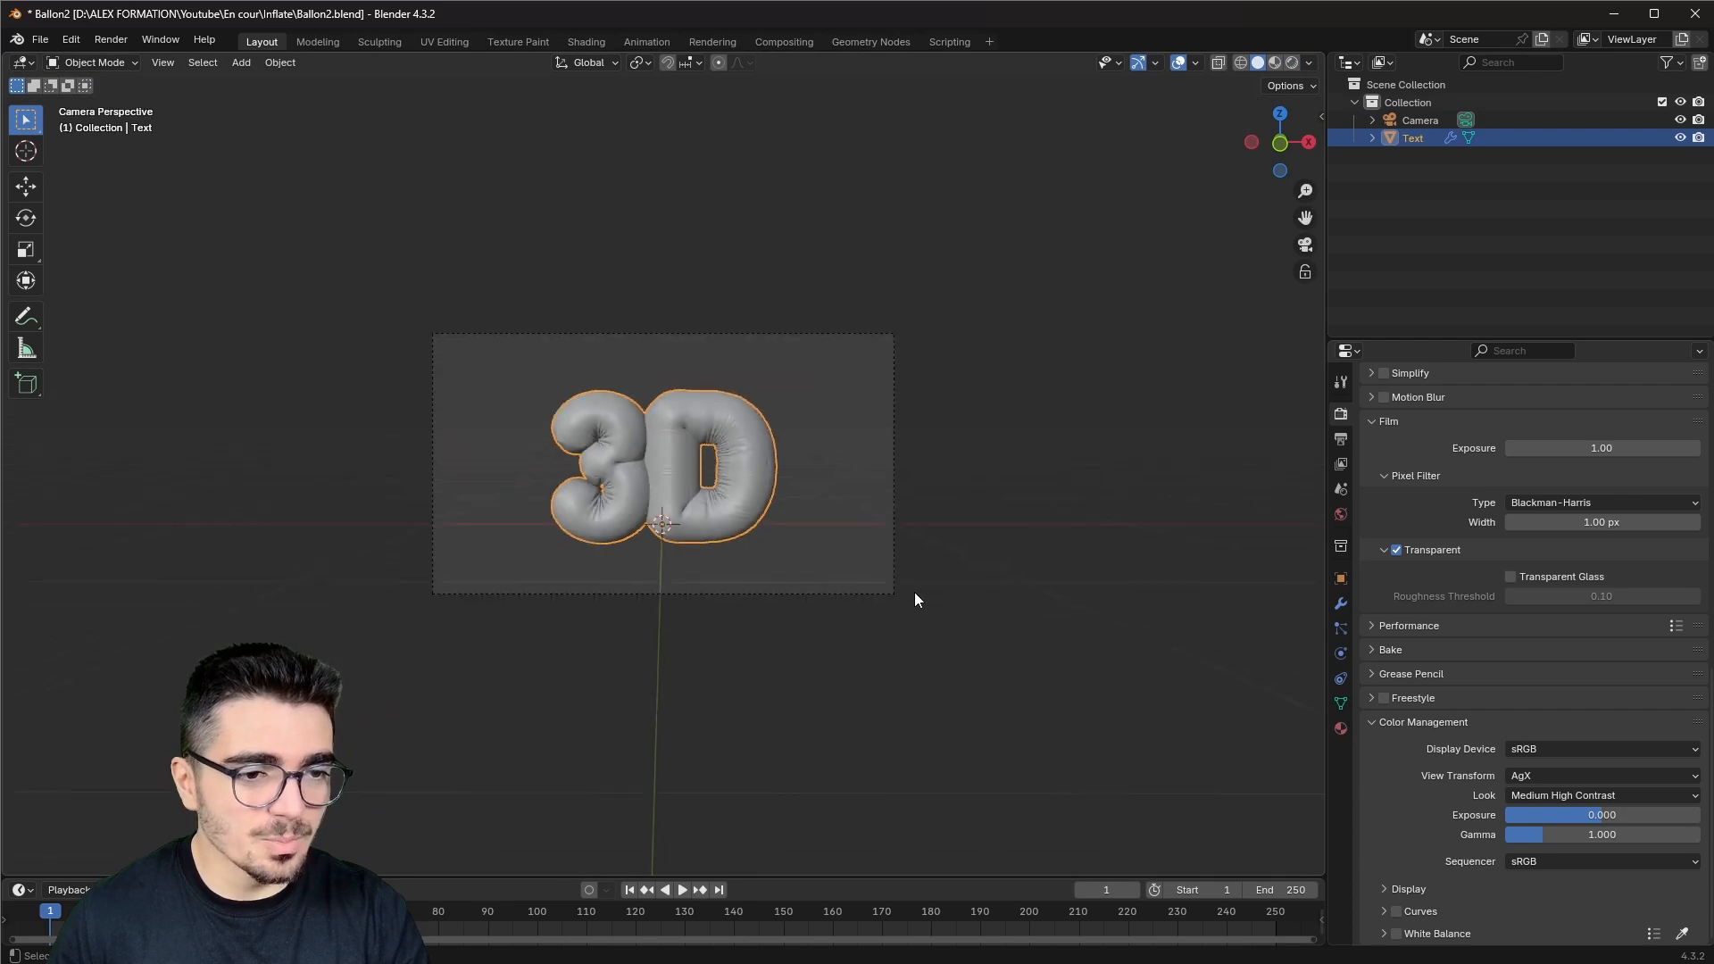
middle_drag(915, 600, 830, 642)
scroll(866, 610, down, 4)
key(shift+a)
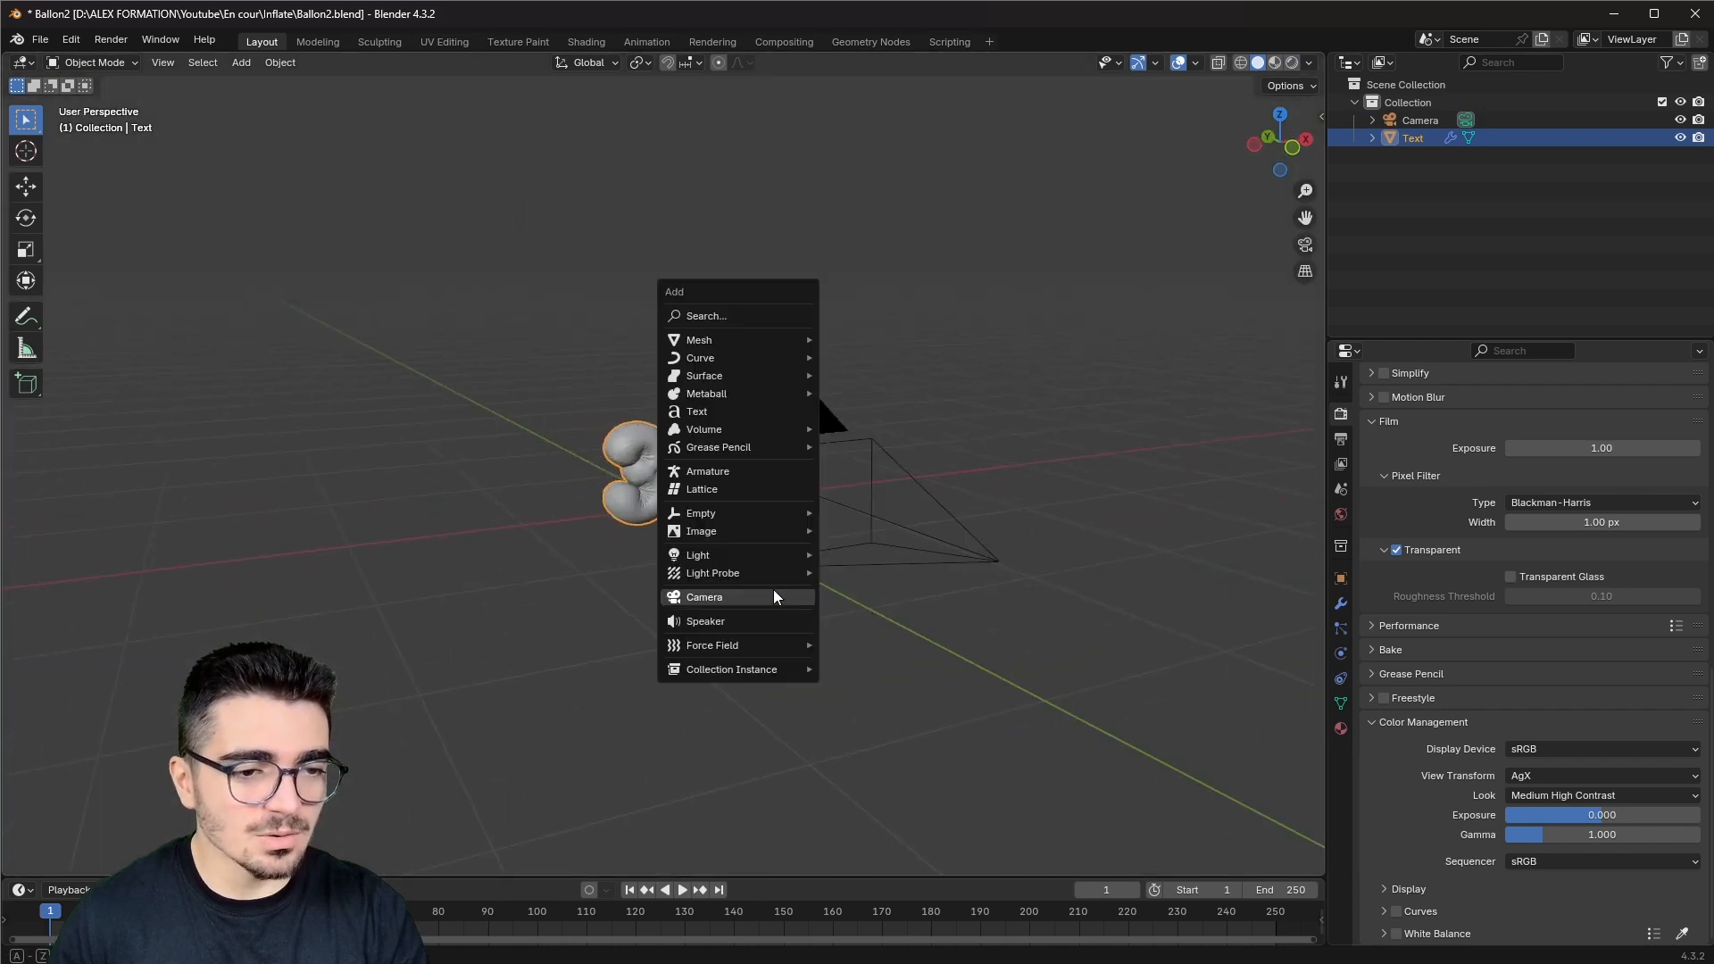
mouse_move(725, 551)
click(898, 616)
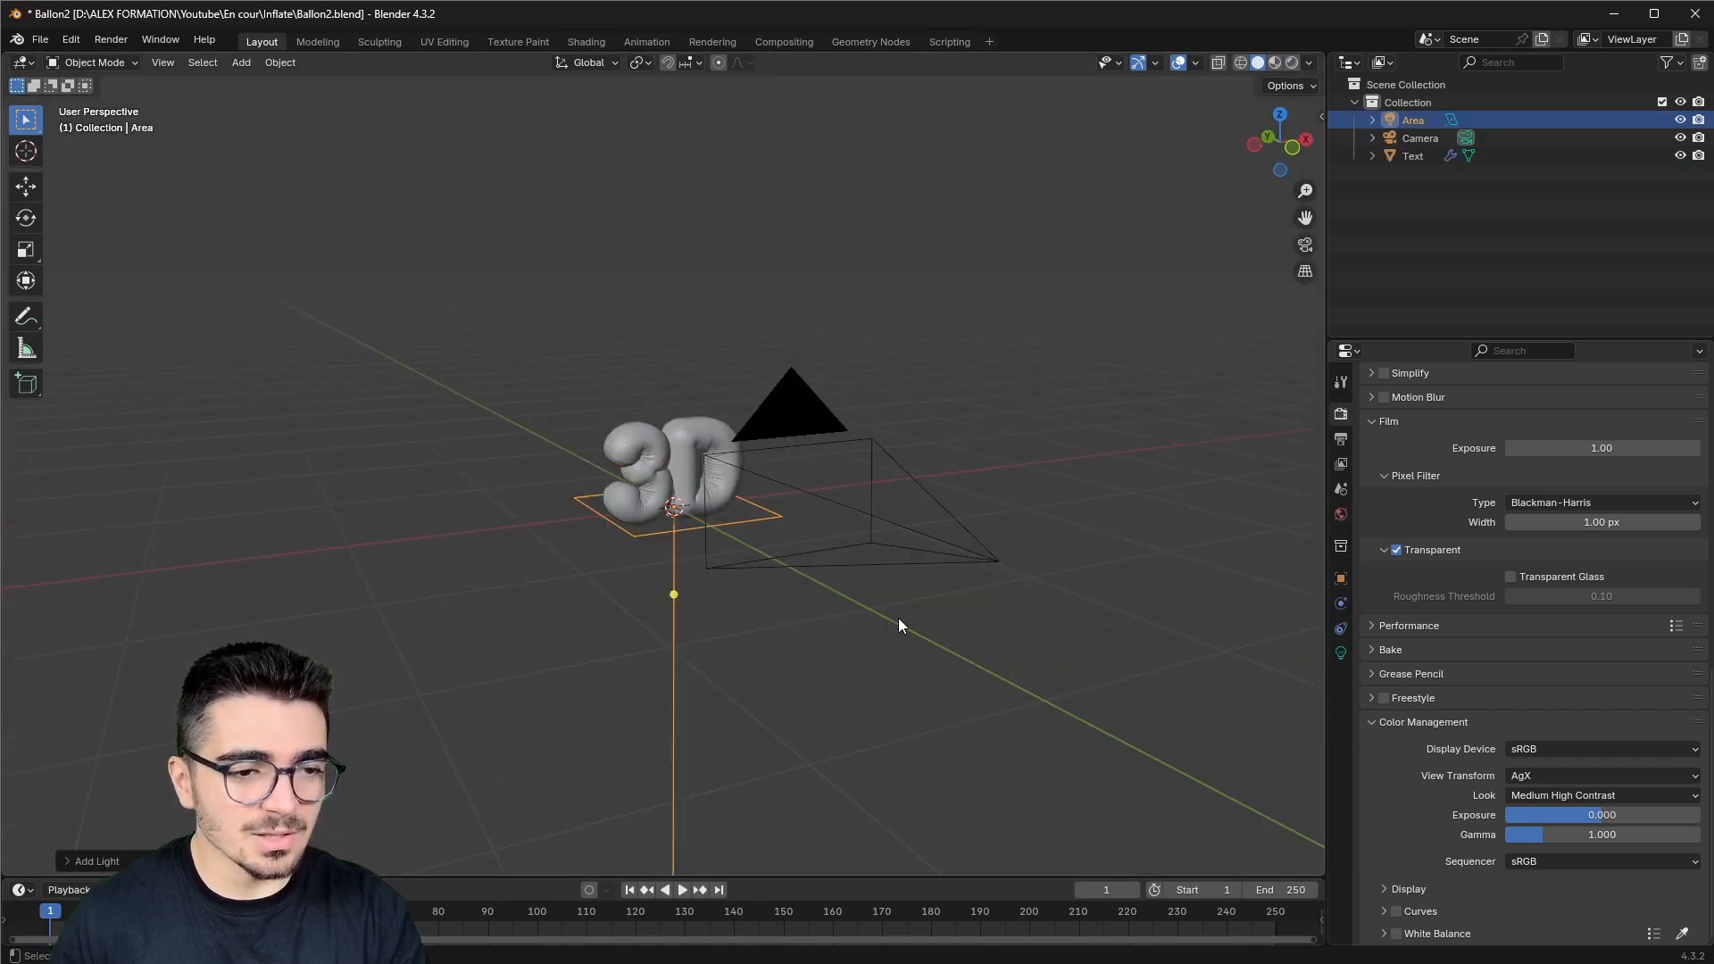
key(KP_7)
key(g)
click(489, 613)
Step: Rotate the area light about the X and Z axes to aim it at the text, and adjust its position in top view
middle_drag(489, 613, 554, 571)
key(r)
key(x)
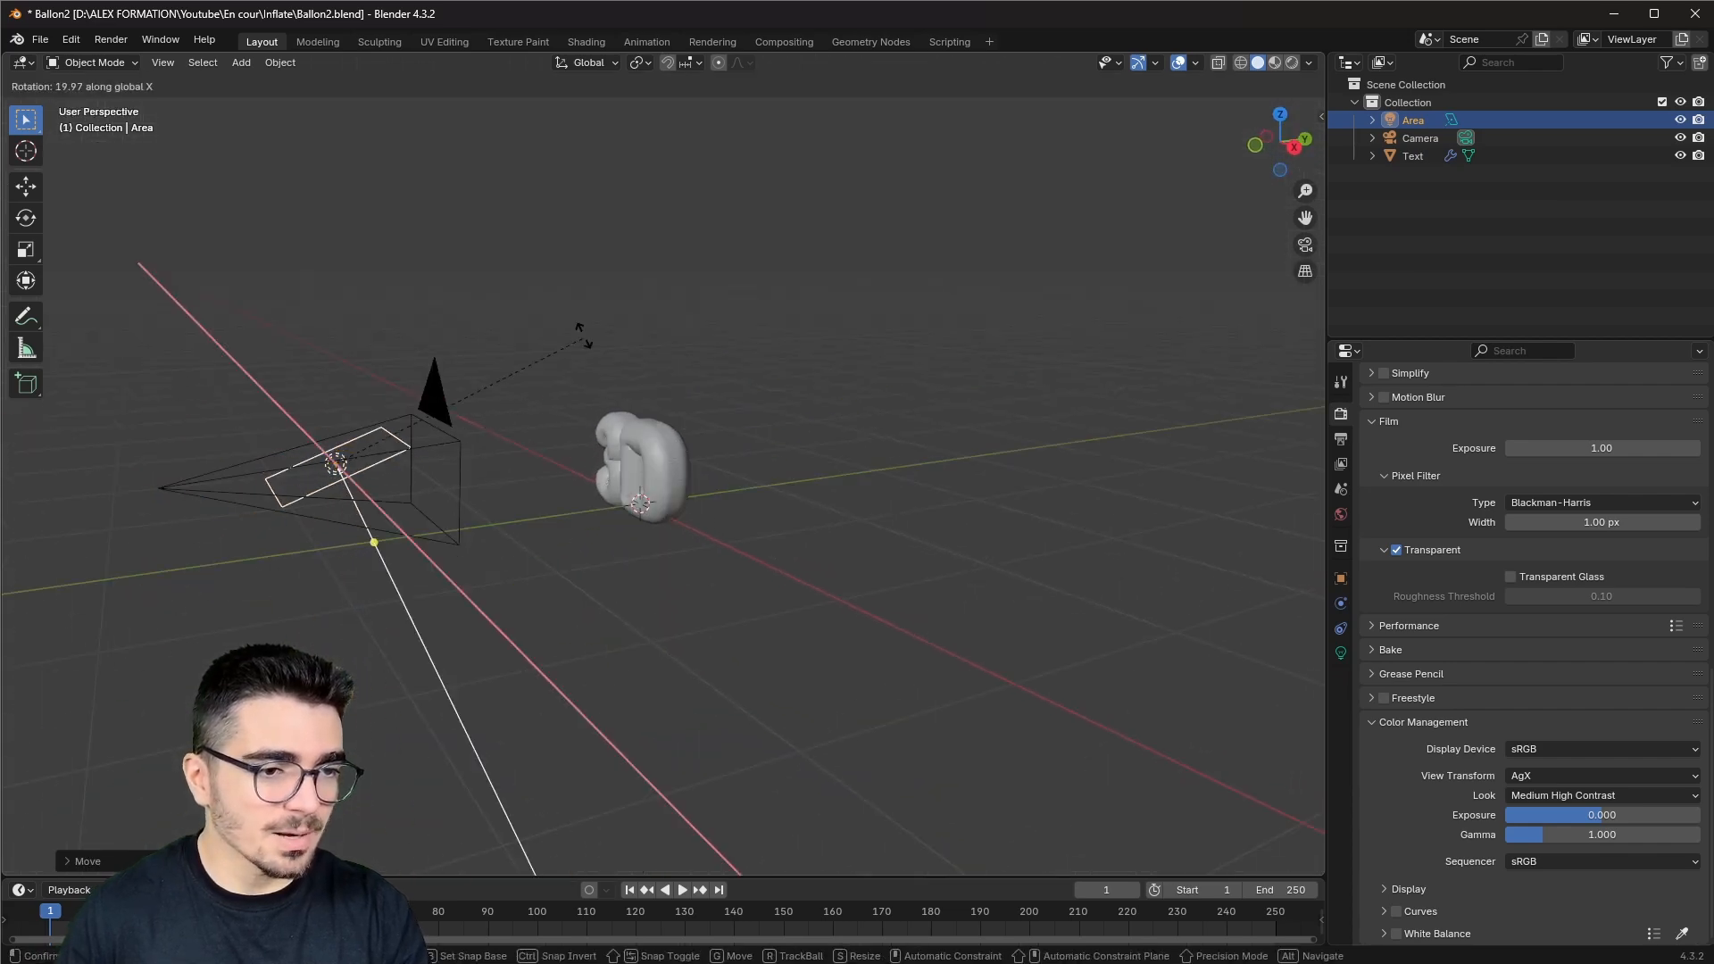
key(z)
key(KP_7)
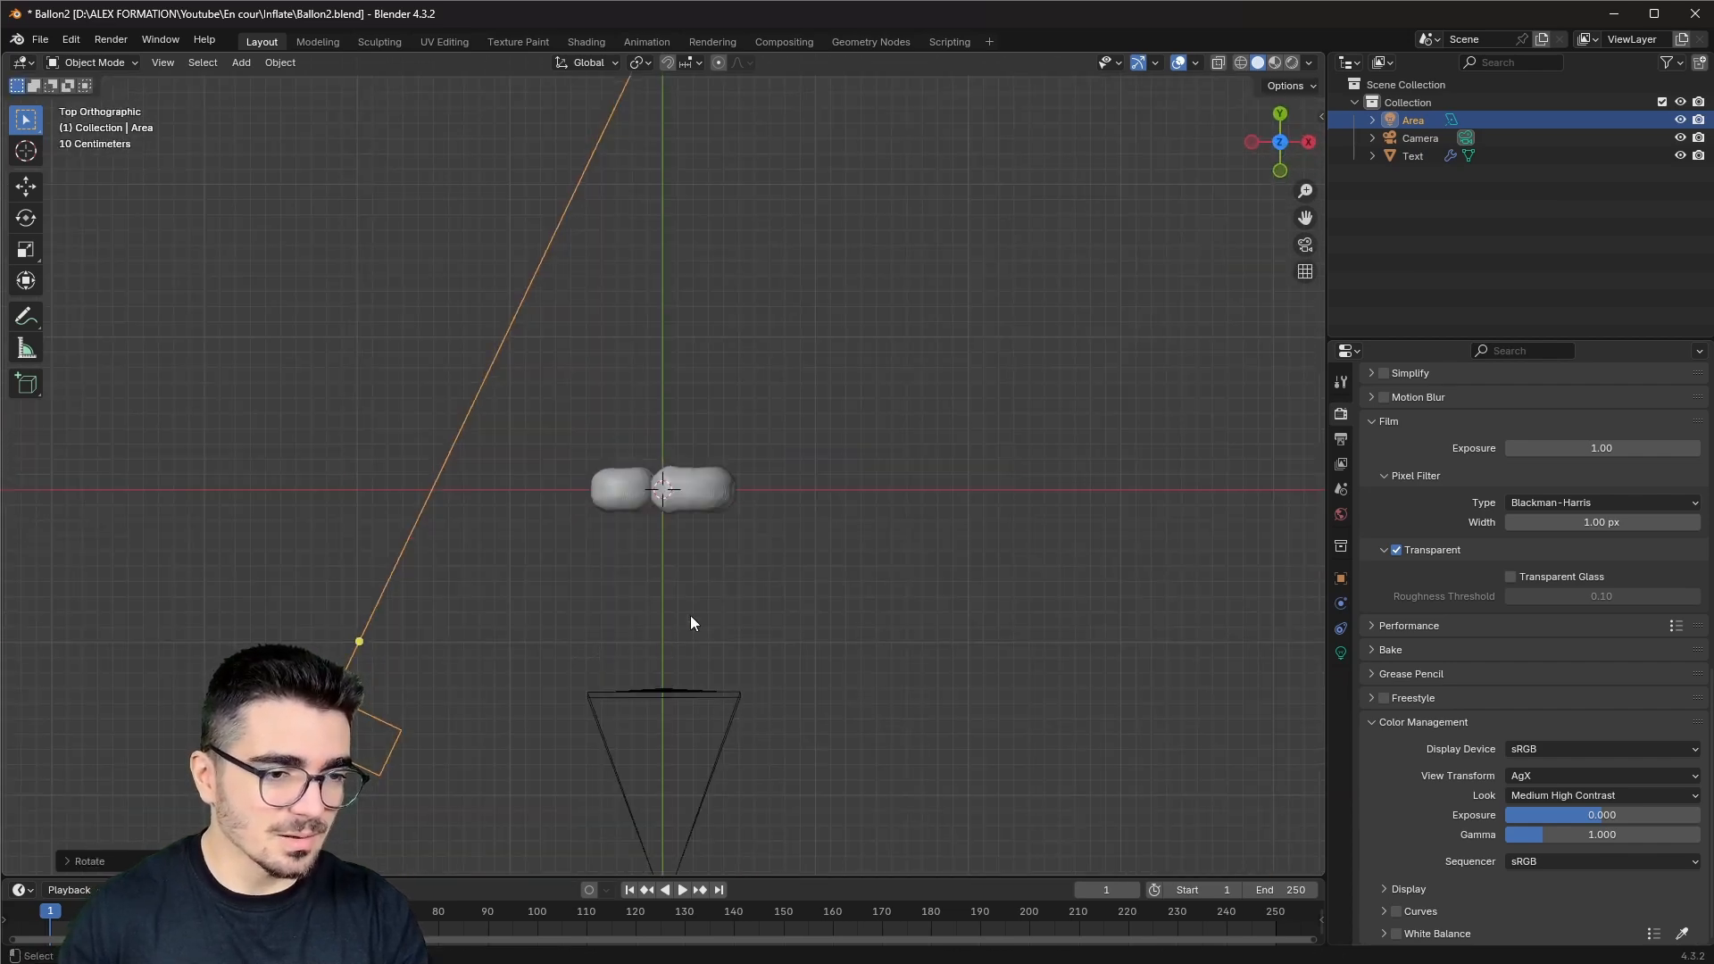
click(634, 676)
key(g)
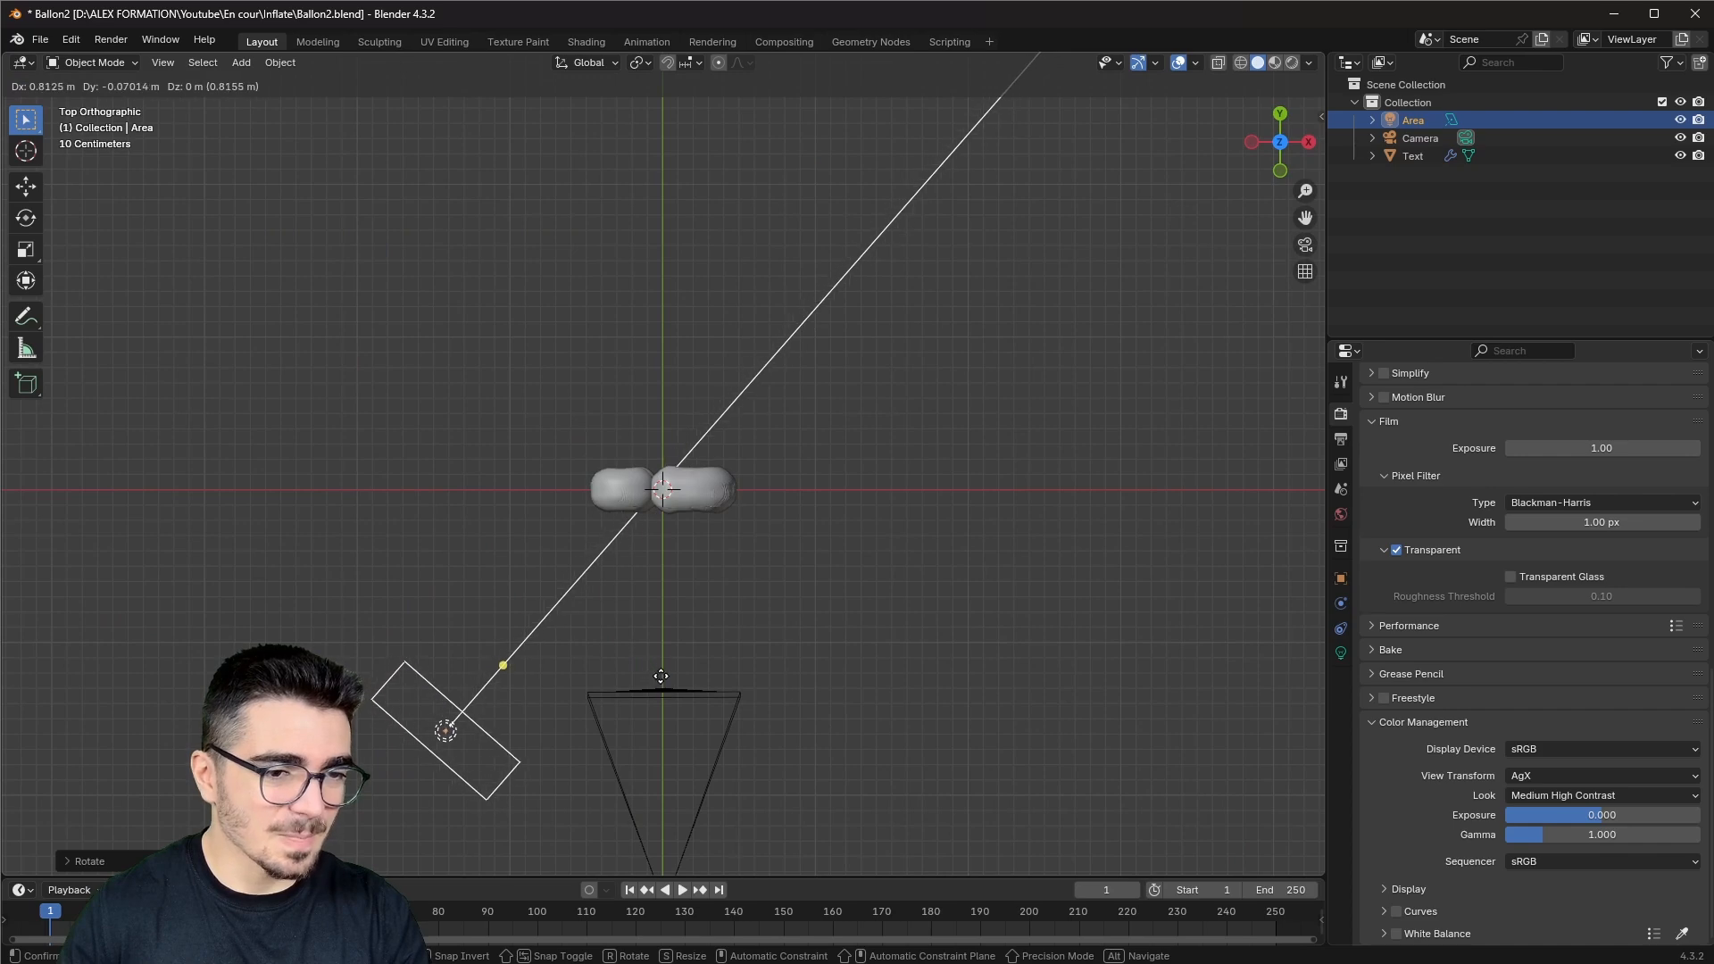
click(659, 677)
Step: Set the area light's power to 500 W
click(1340, 652)
click(1594, 535)
text(500)
key(Return)
Step: Show the rendered camera view, set the area light's power to 300 W and move the light further to the left
middle_drag(848, 705, 891, 591)
key(KP_0)
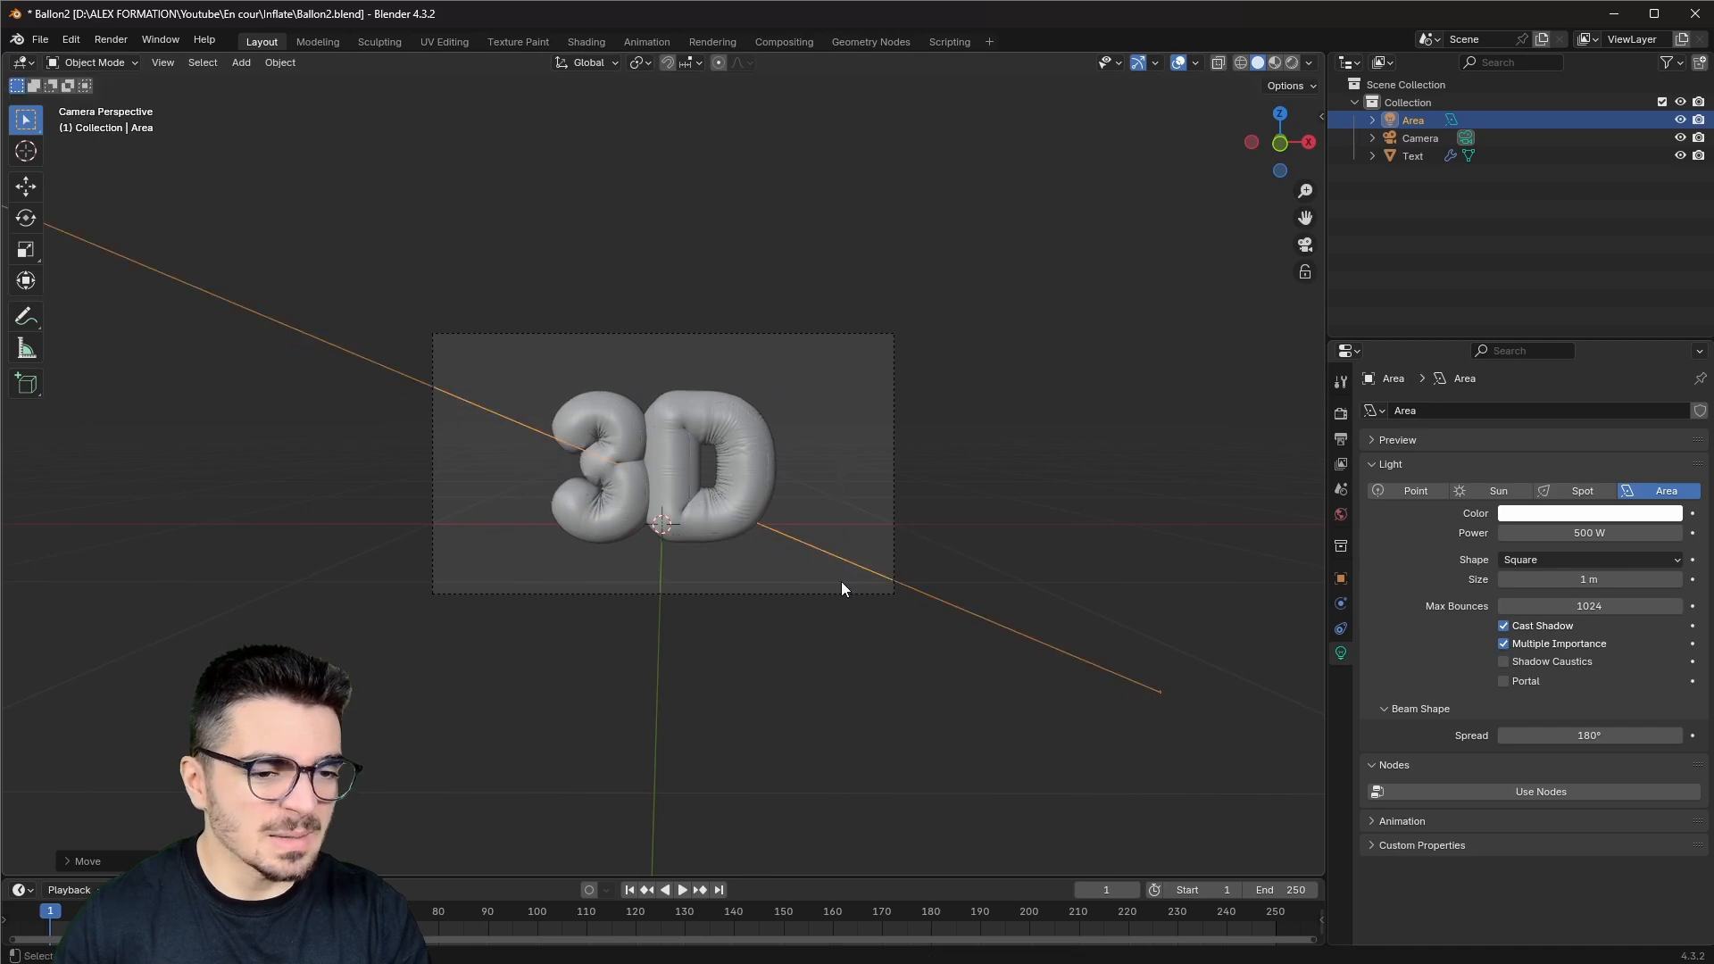
key(z)
click(834, 375)
scroll(862, 654, up, 5)
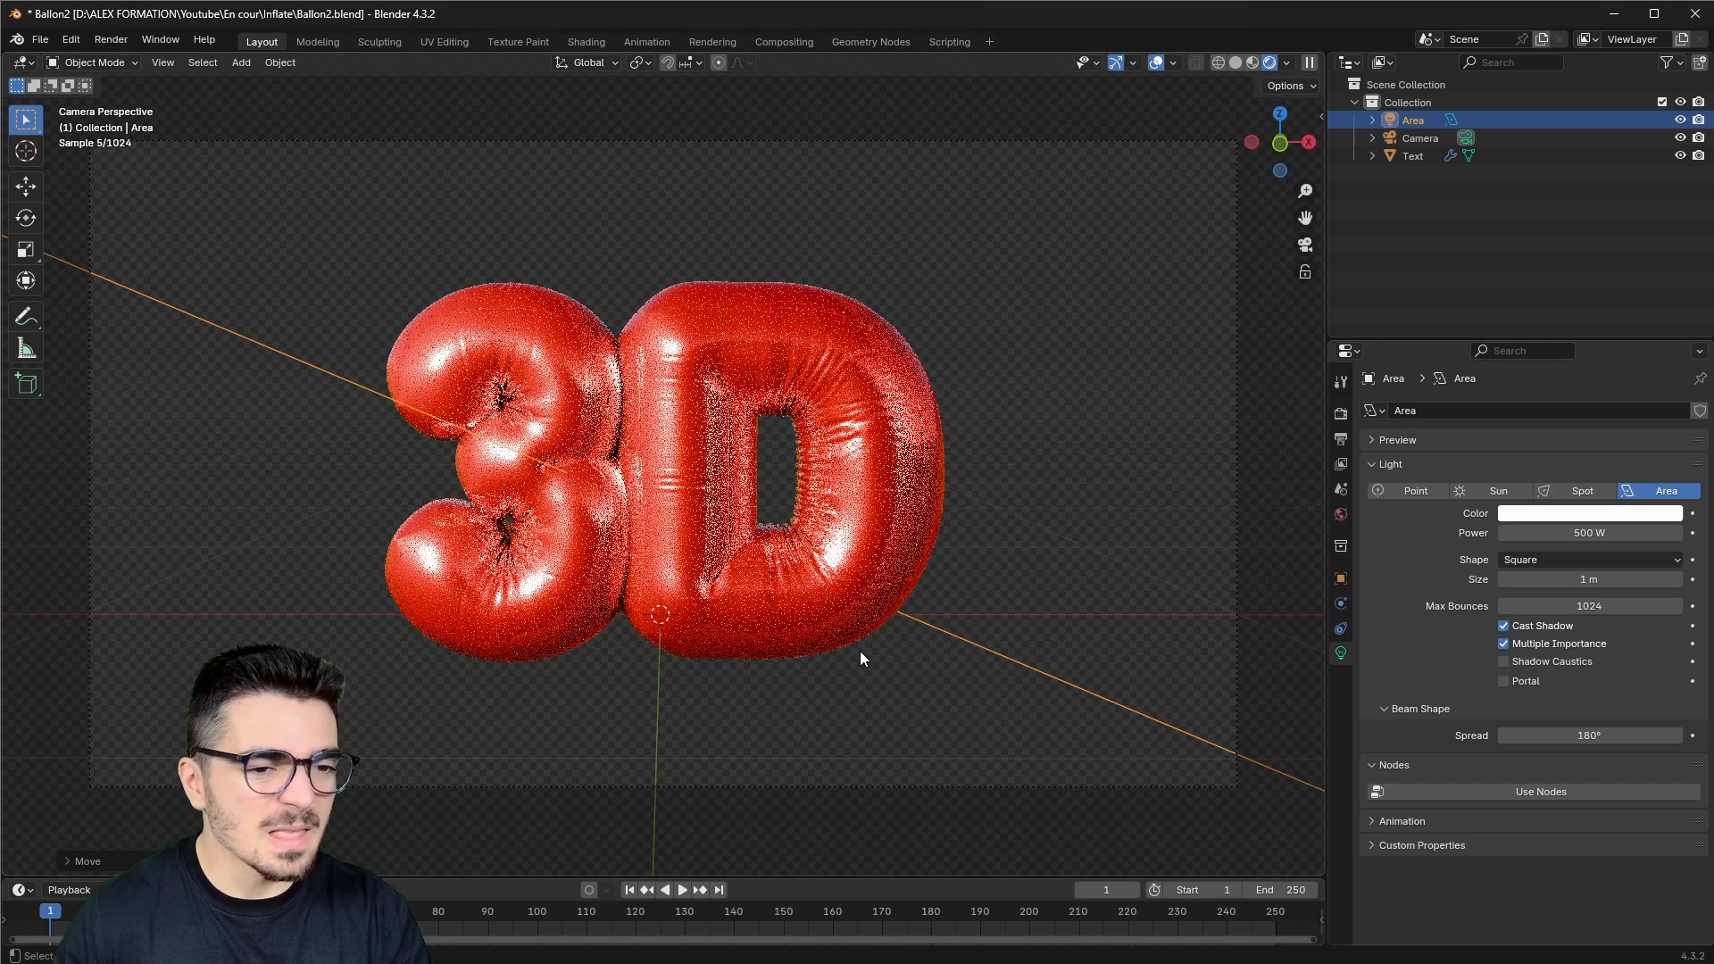
click(1601, 533)
text(30)
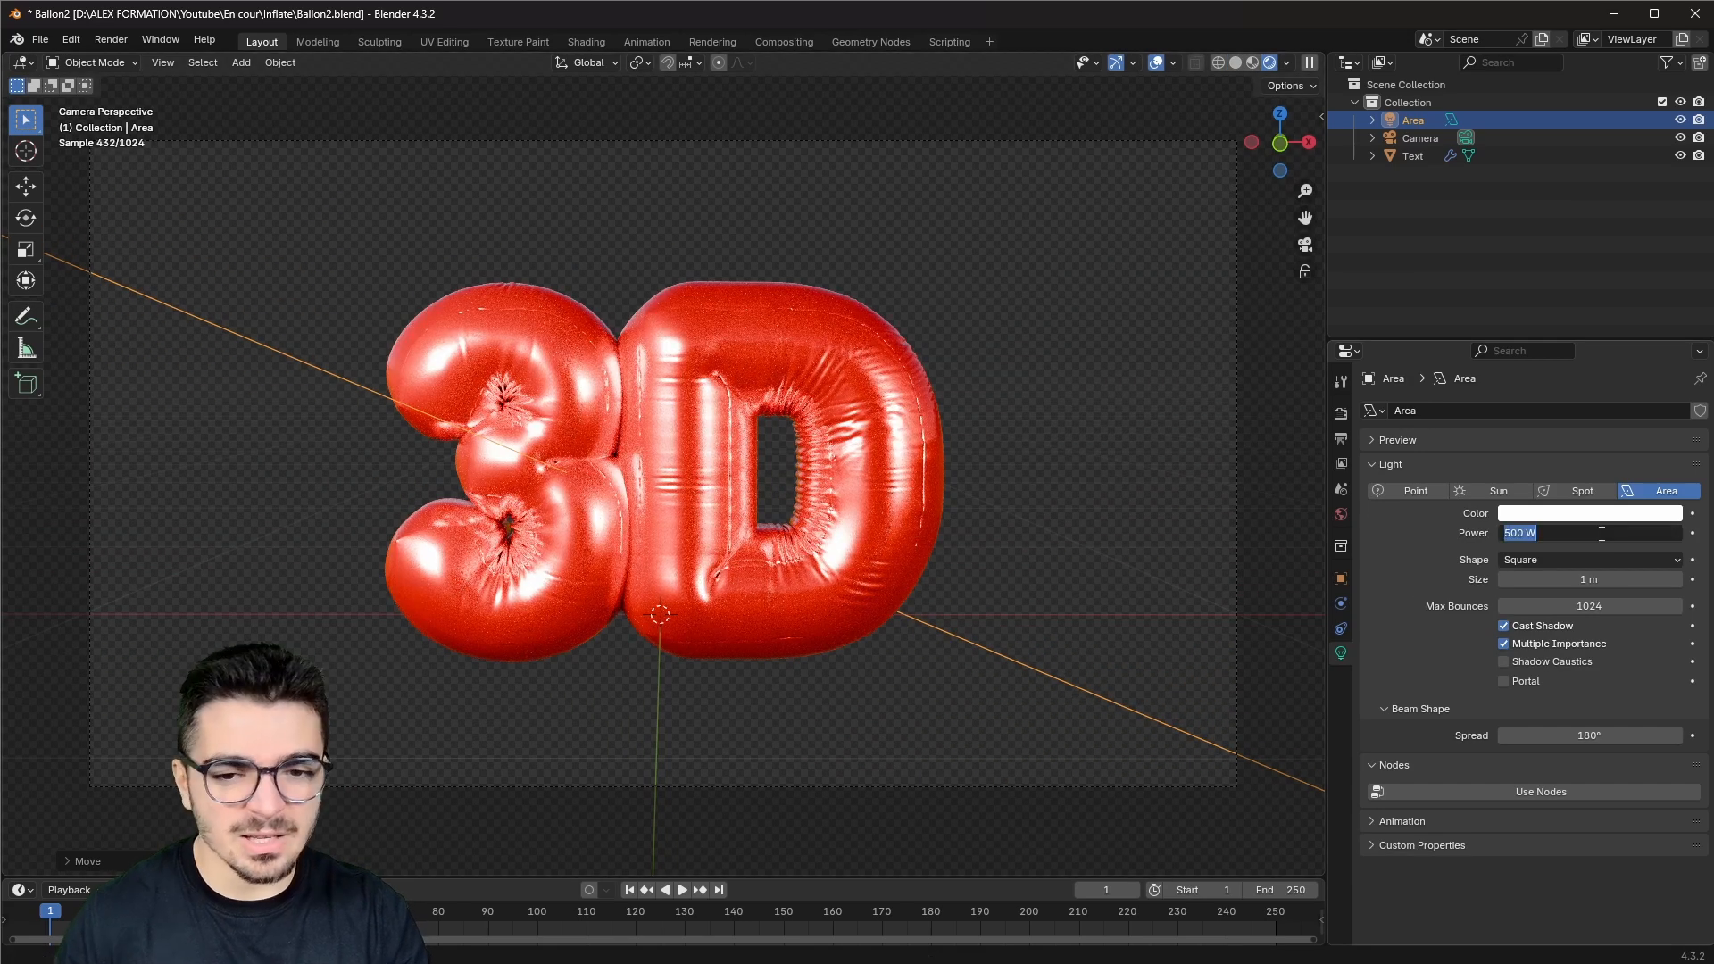
text(0)
key(Return)
key(g)
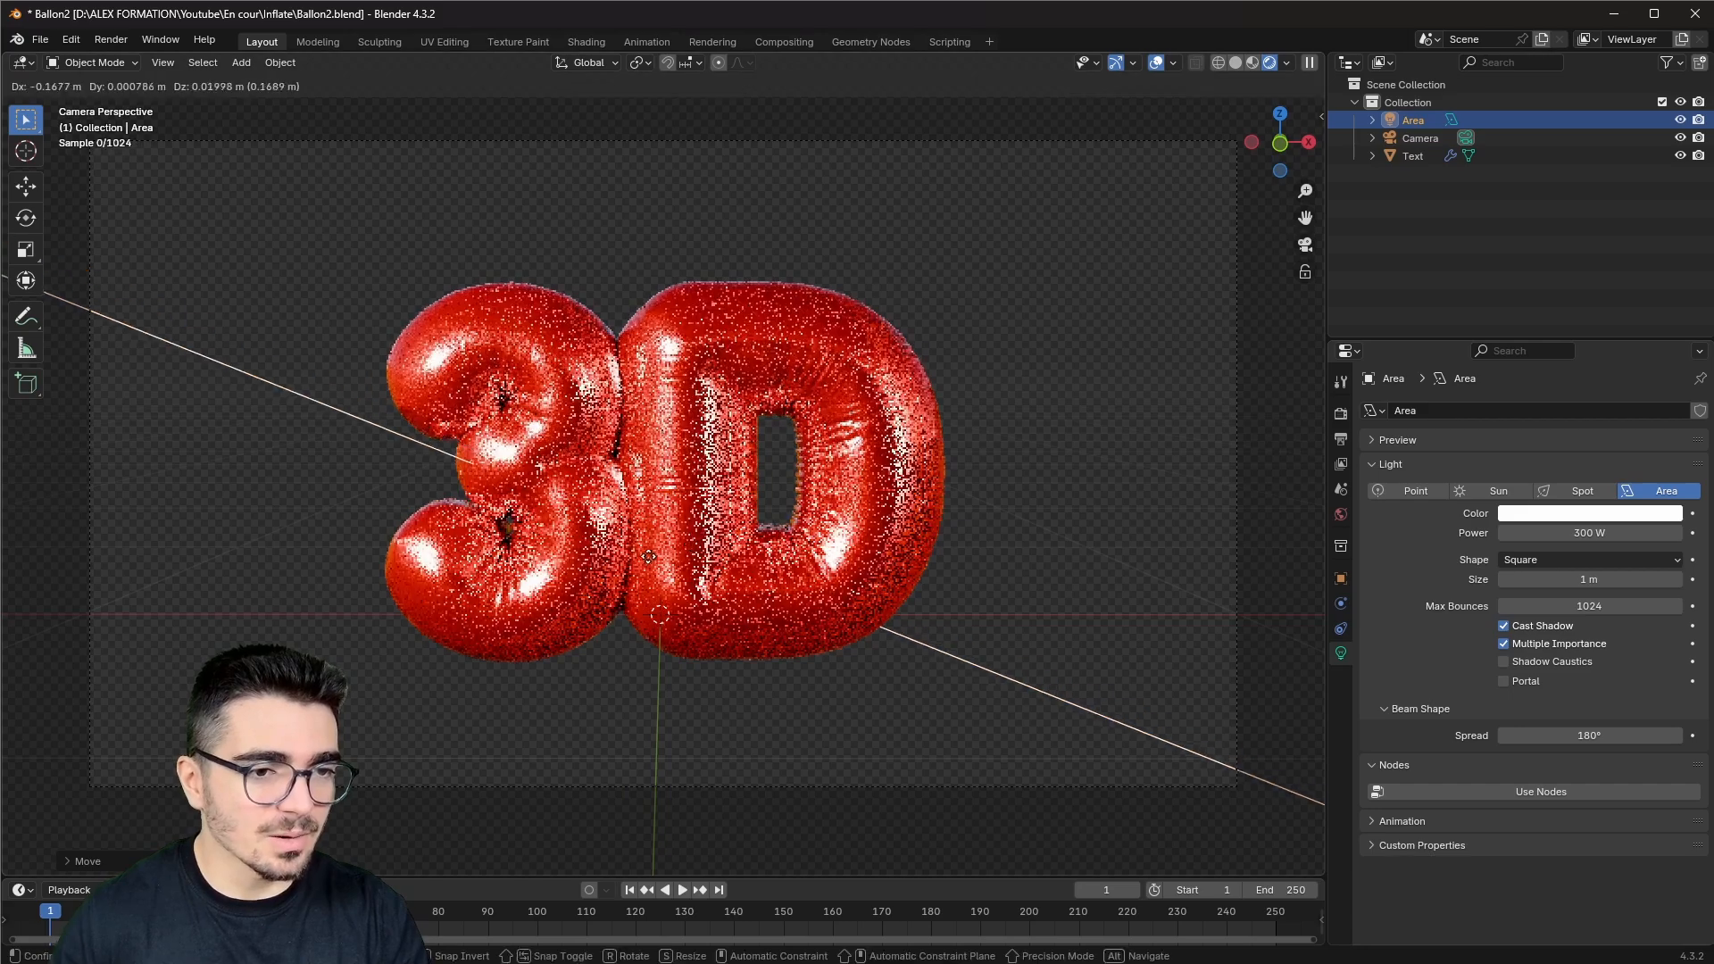
click(407, 630)
scroll(407, 630, down, 2)
scroll(446, 667, down, 4)
middle_drag(407, 630, 539, 536)
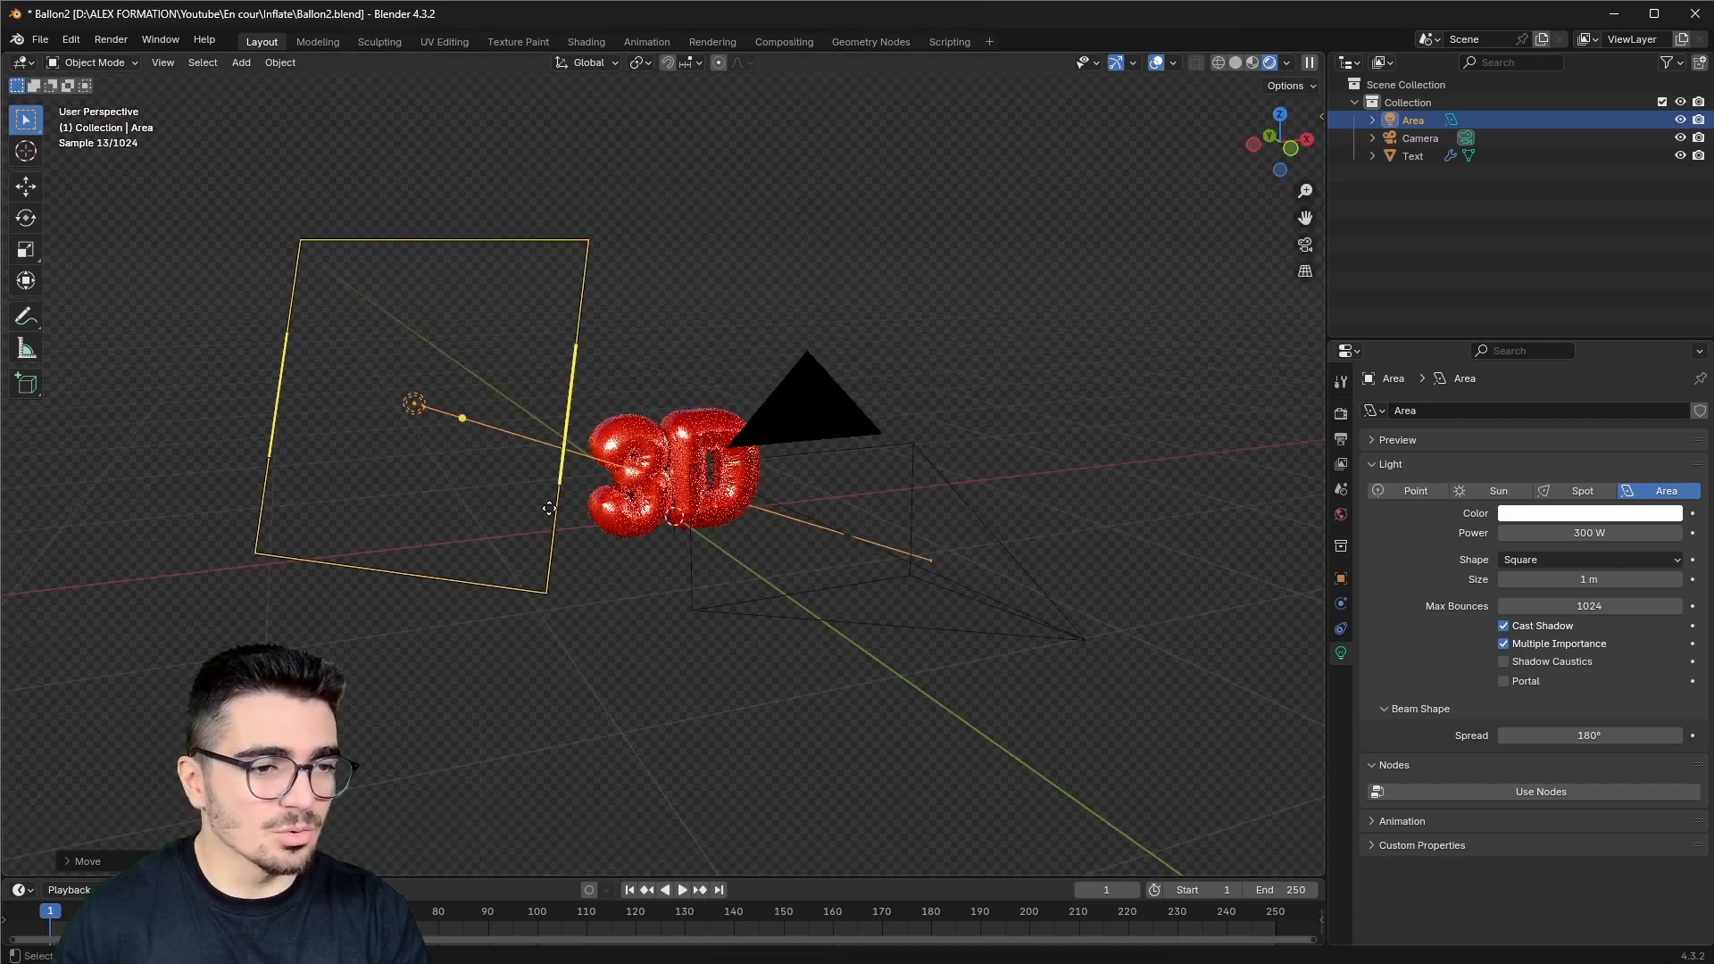
key(s)
click(715, 466)
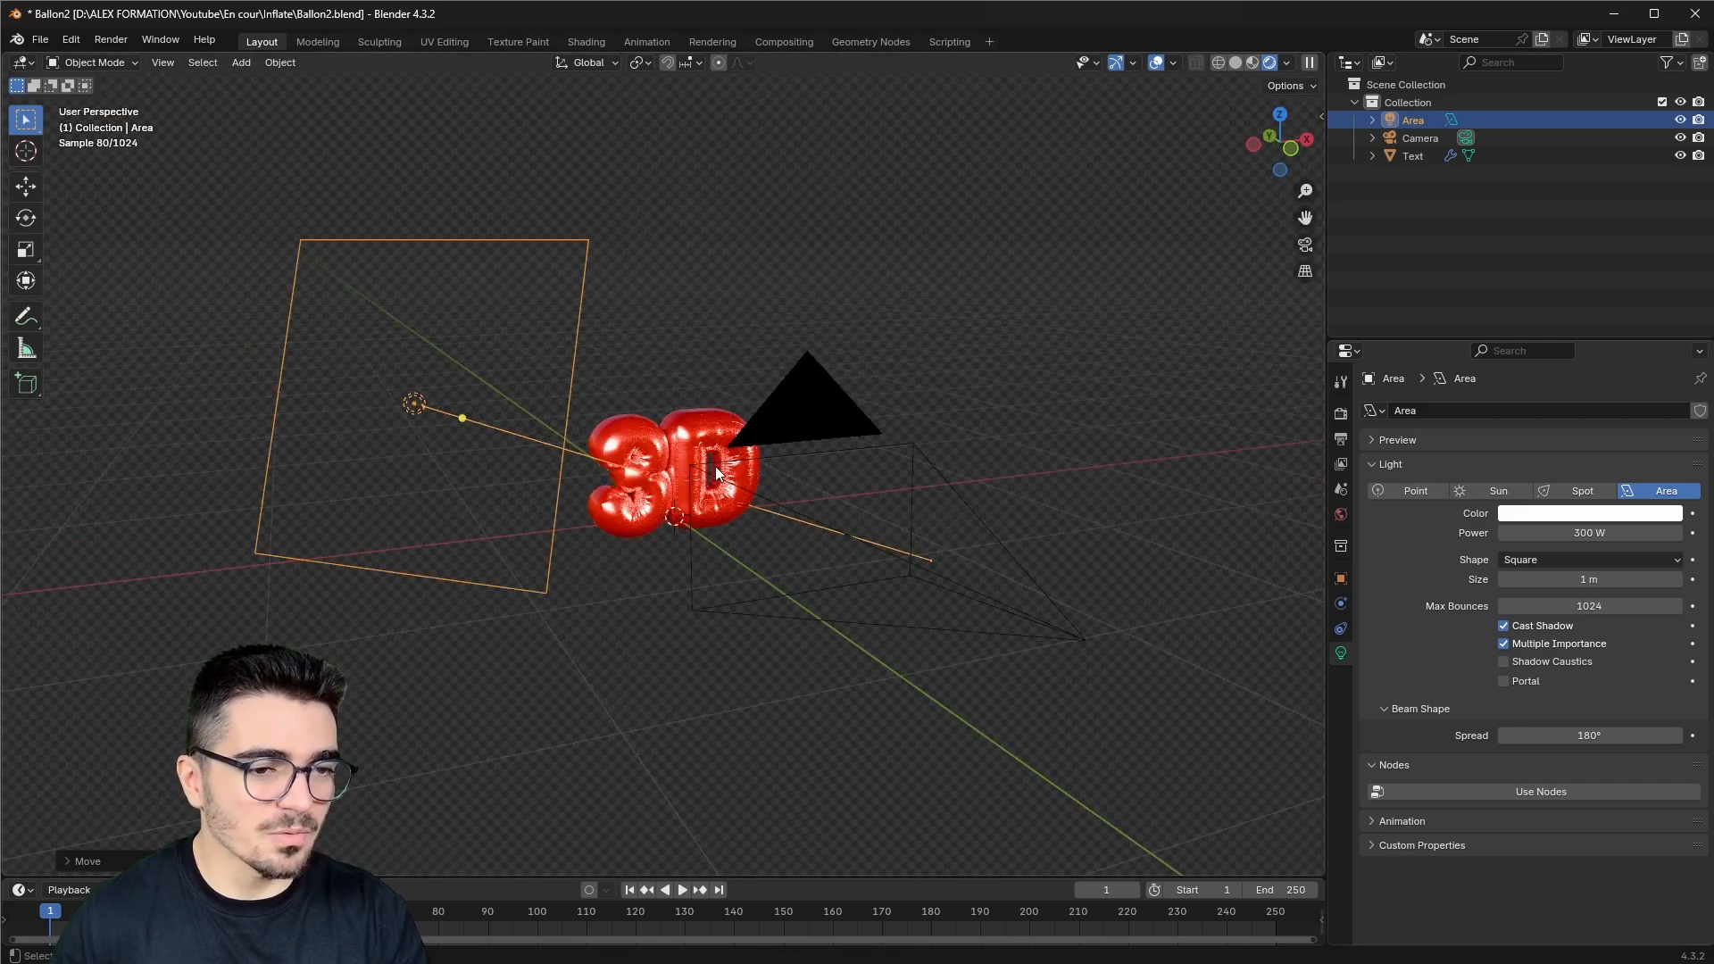
key(KP_0)
scroll(715, 468, up, 2)
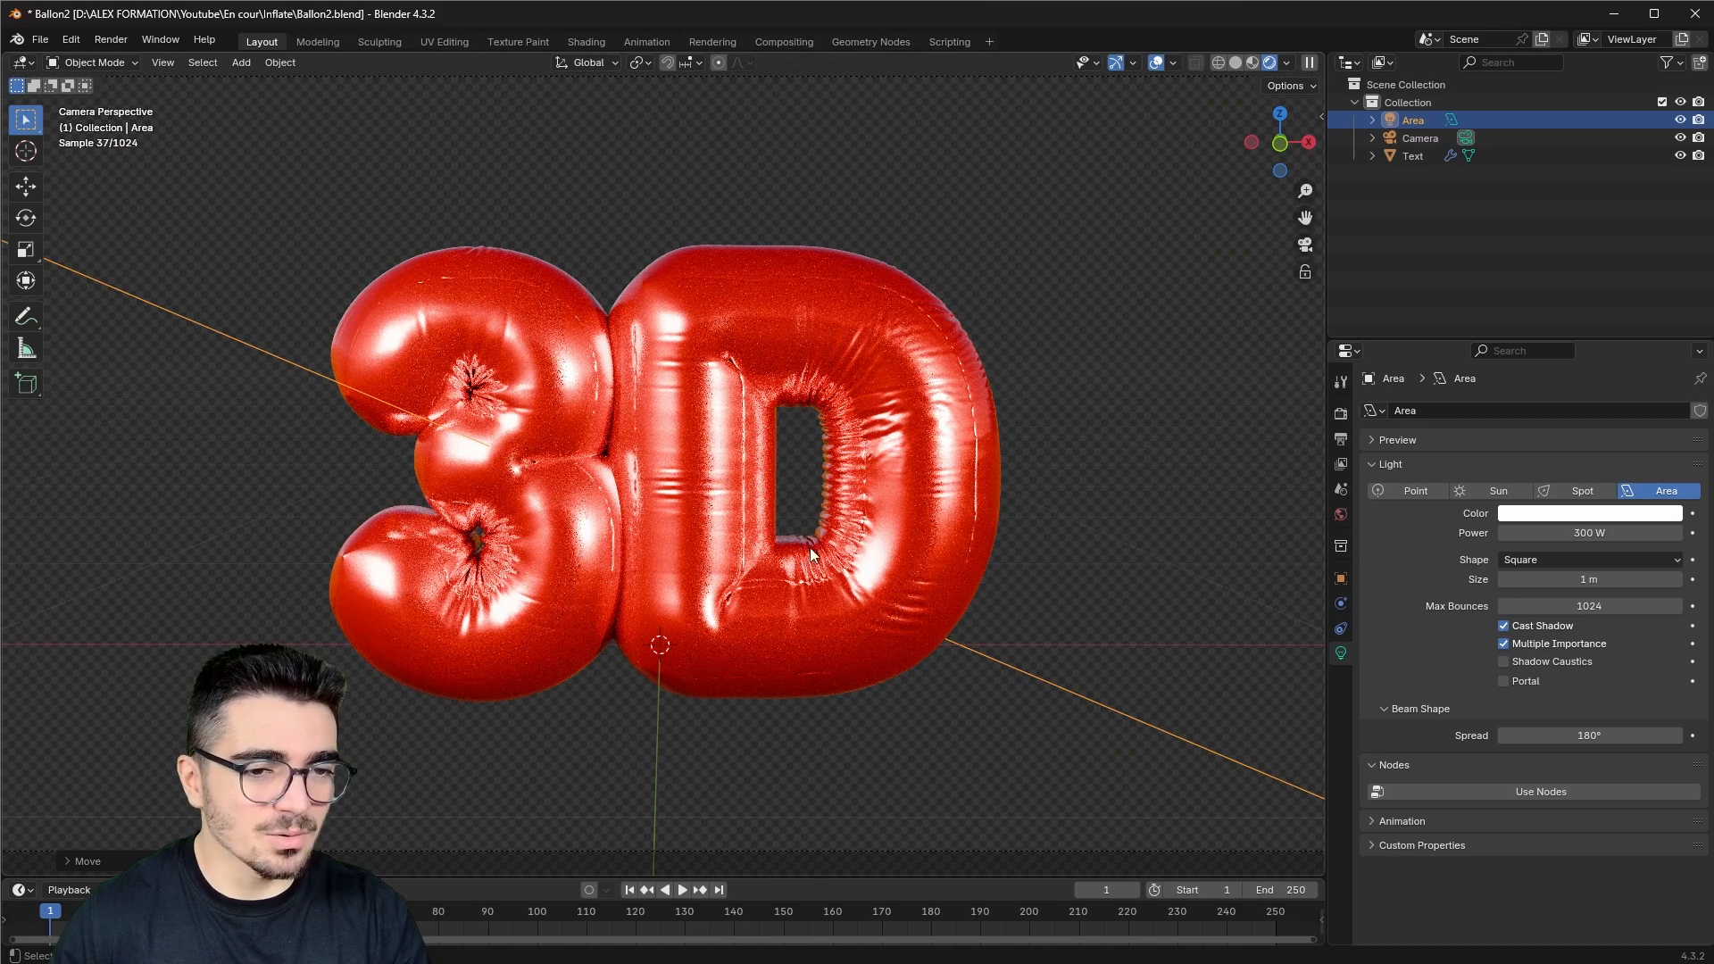
key(s)
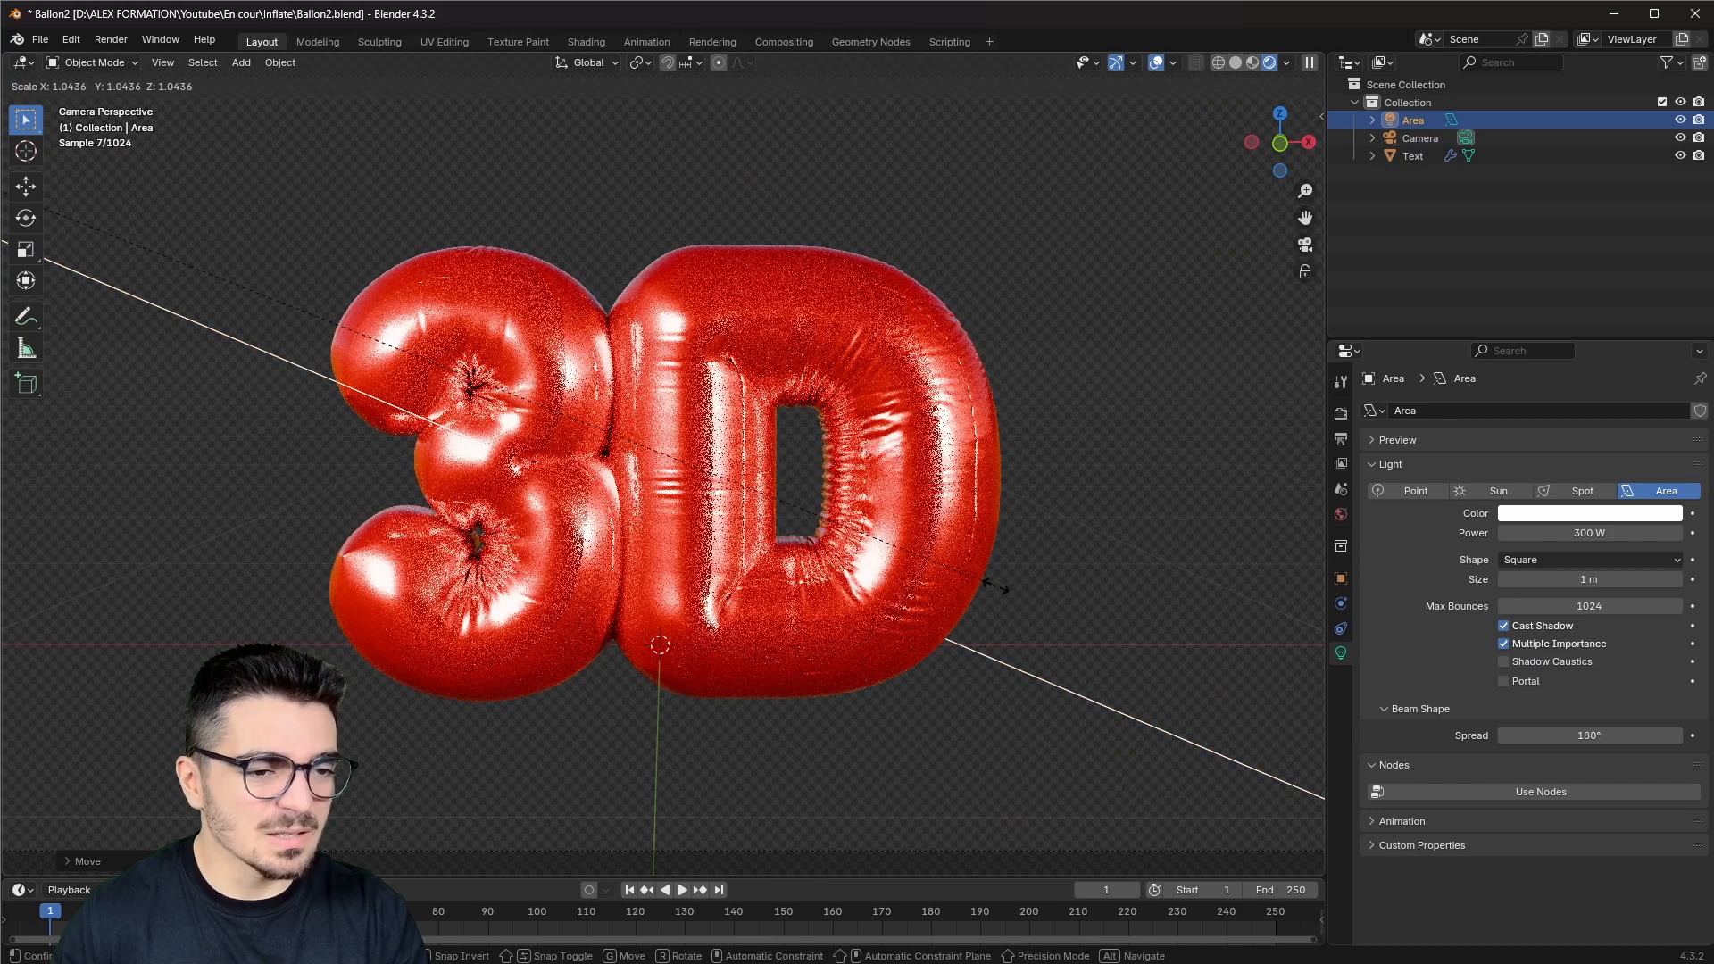
right_click(982, 650)
Step: Set the Metallic value of the balloon text's material to 0.95 and deselect the text
click(830, 302)
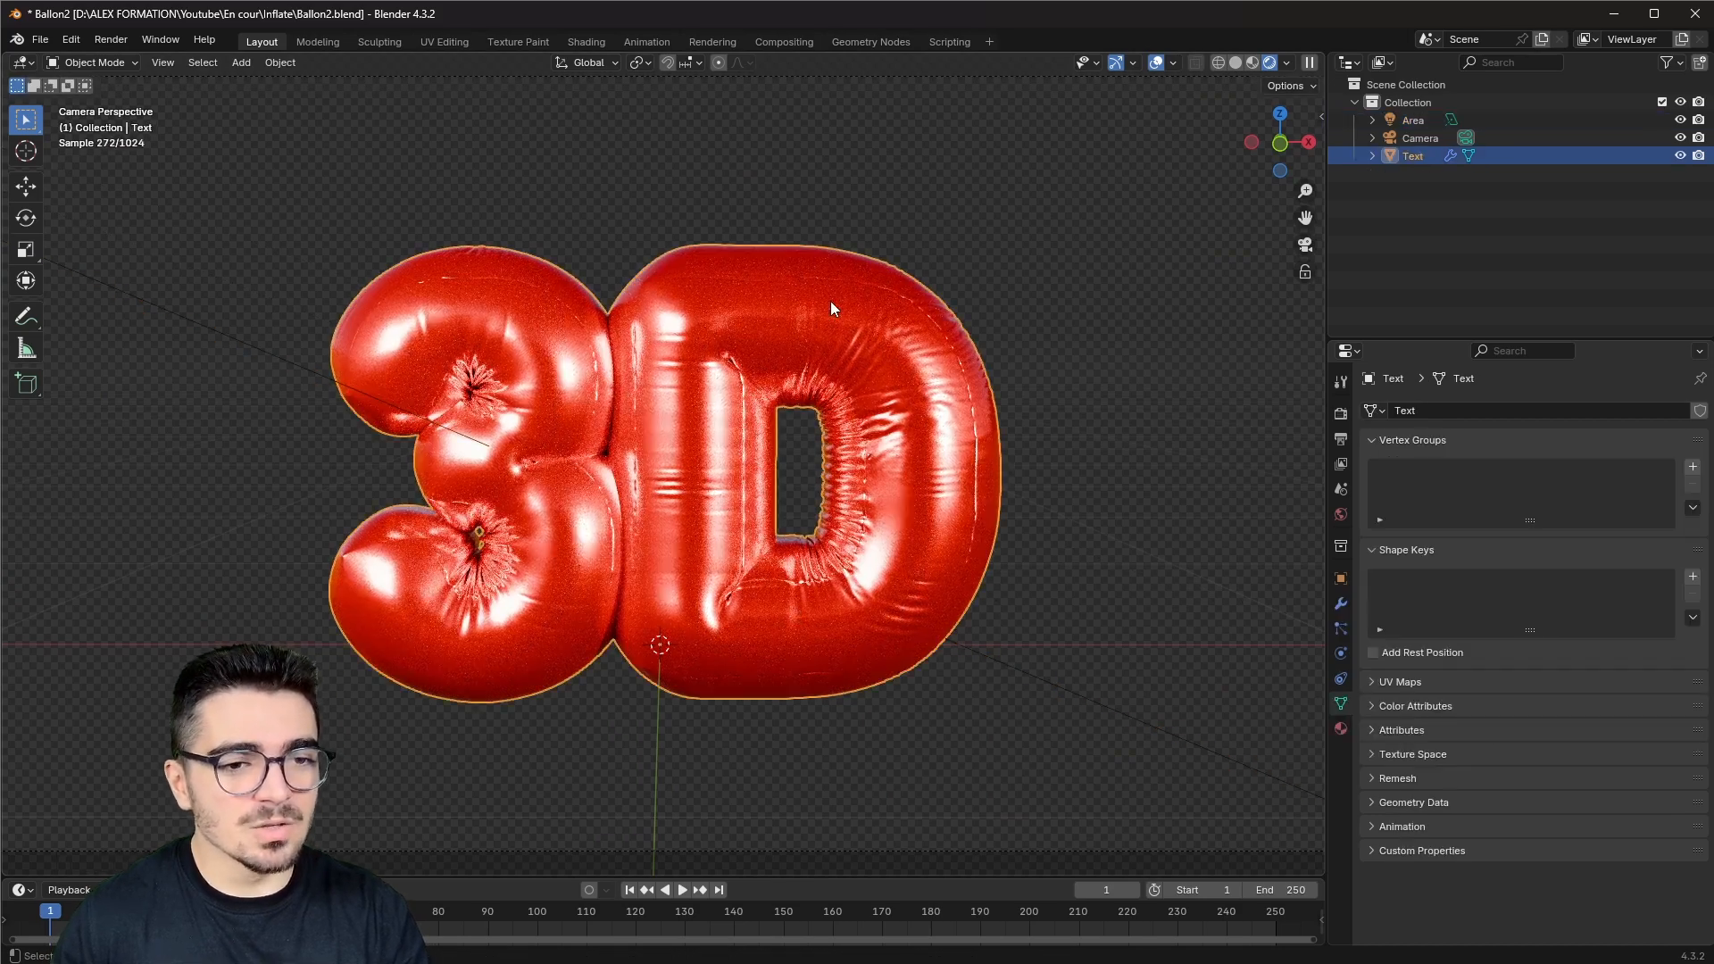
click(1340, 727)
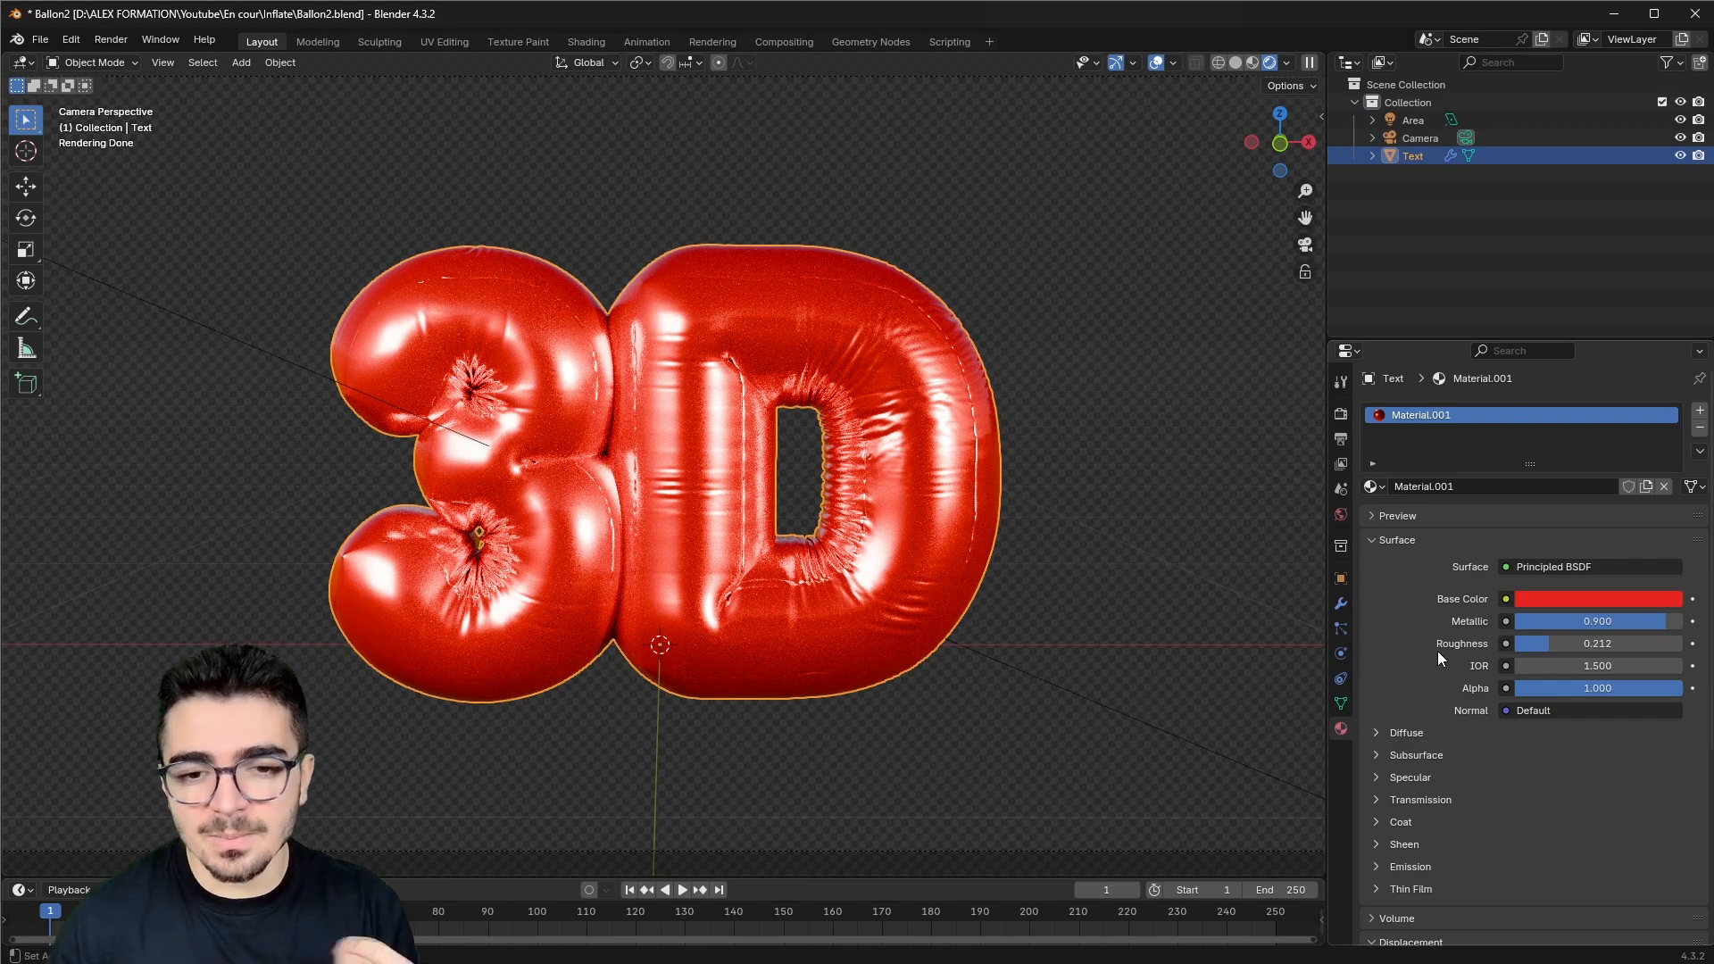
click(1593, 625)
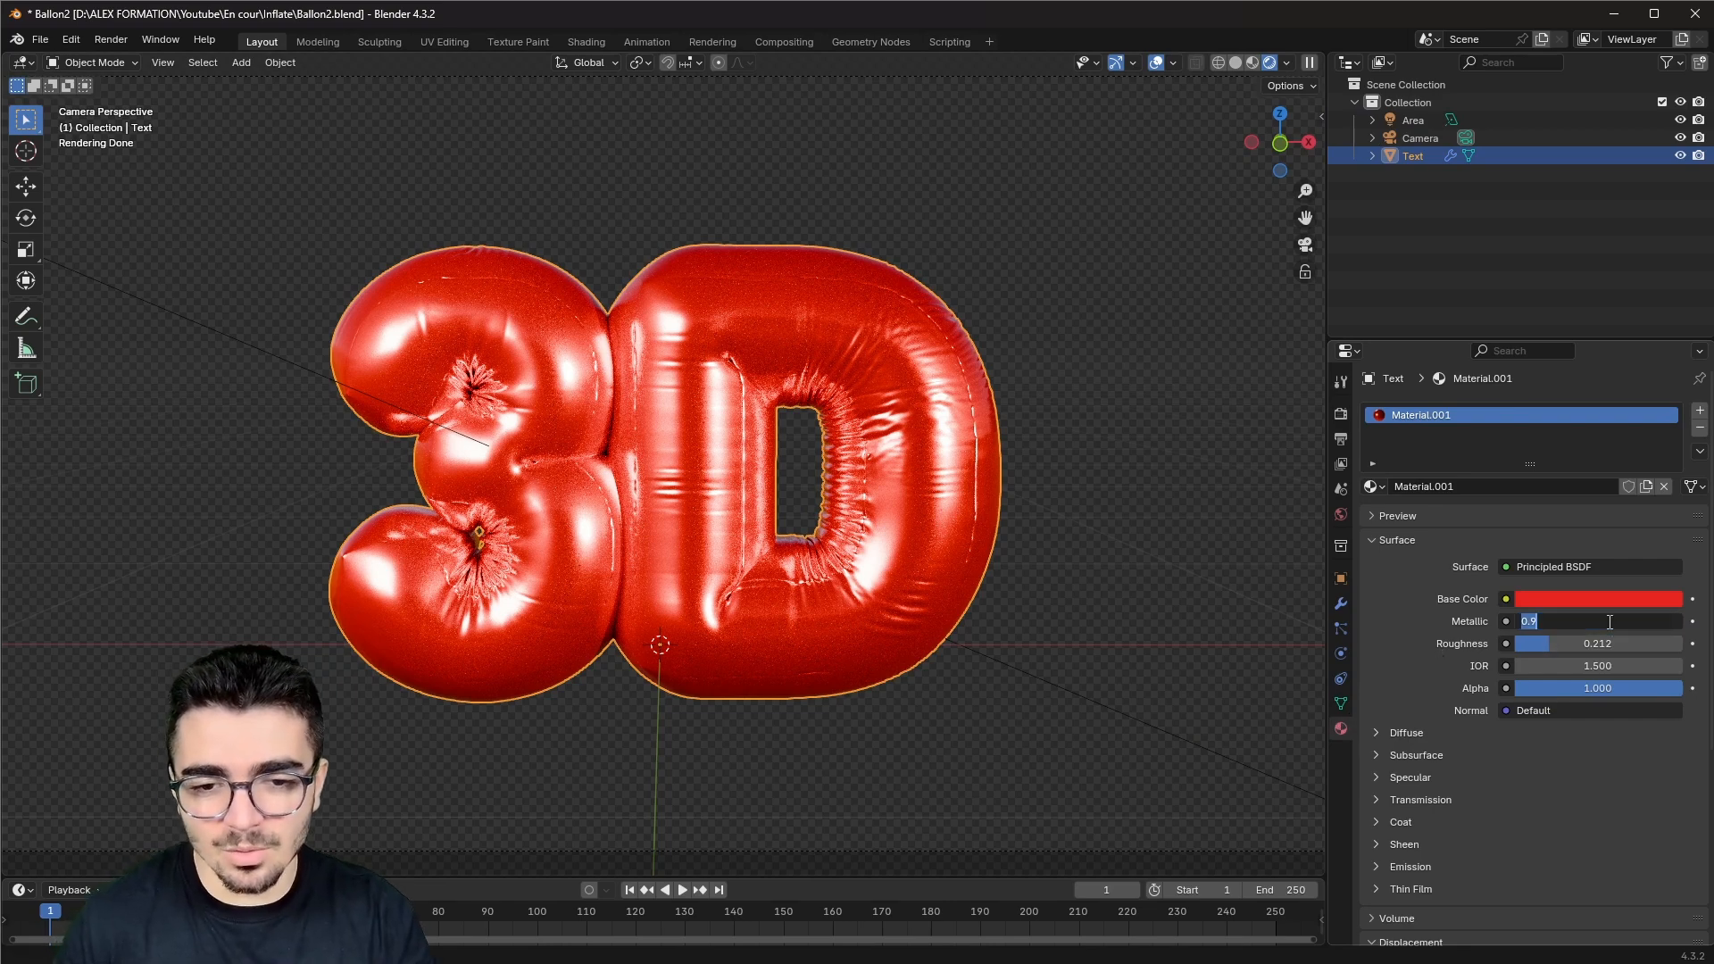
text(0.95)
key(Return)
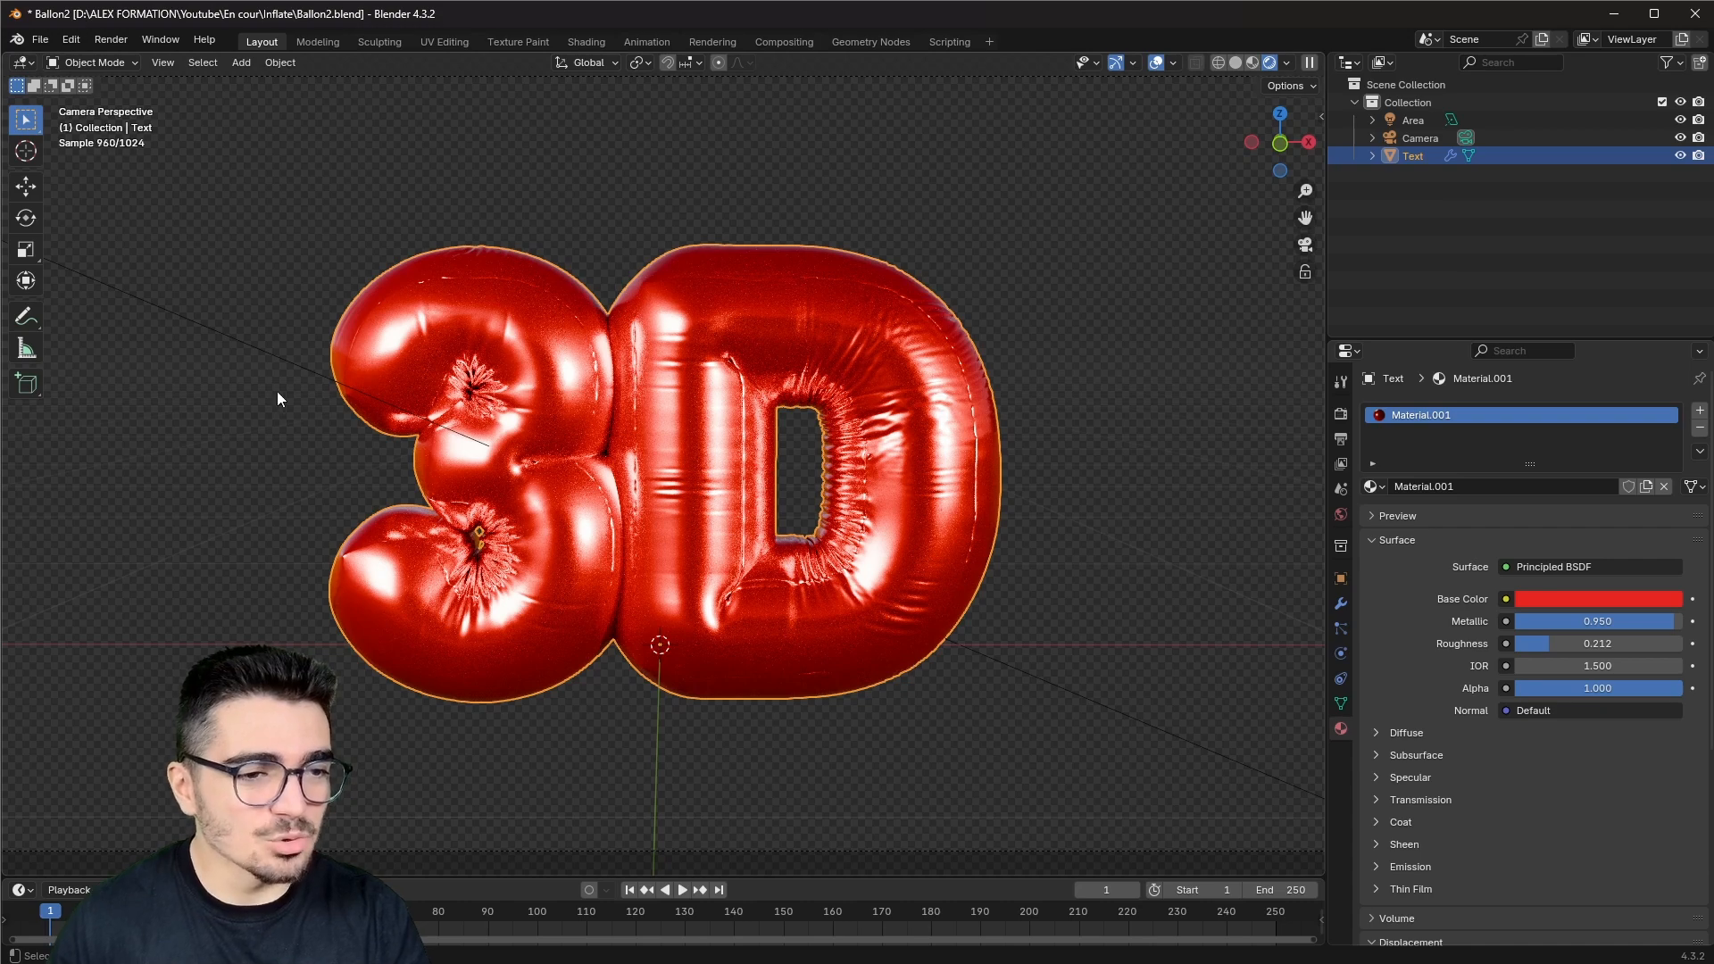
click(1221, 385)
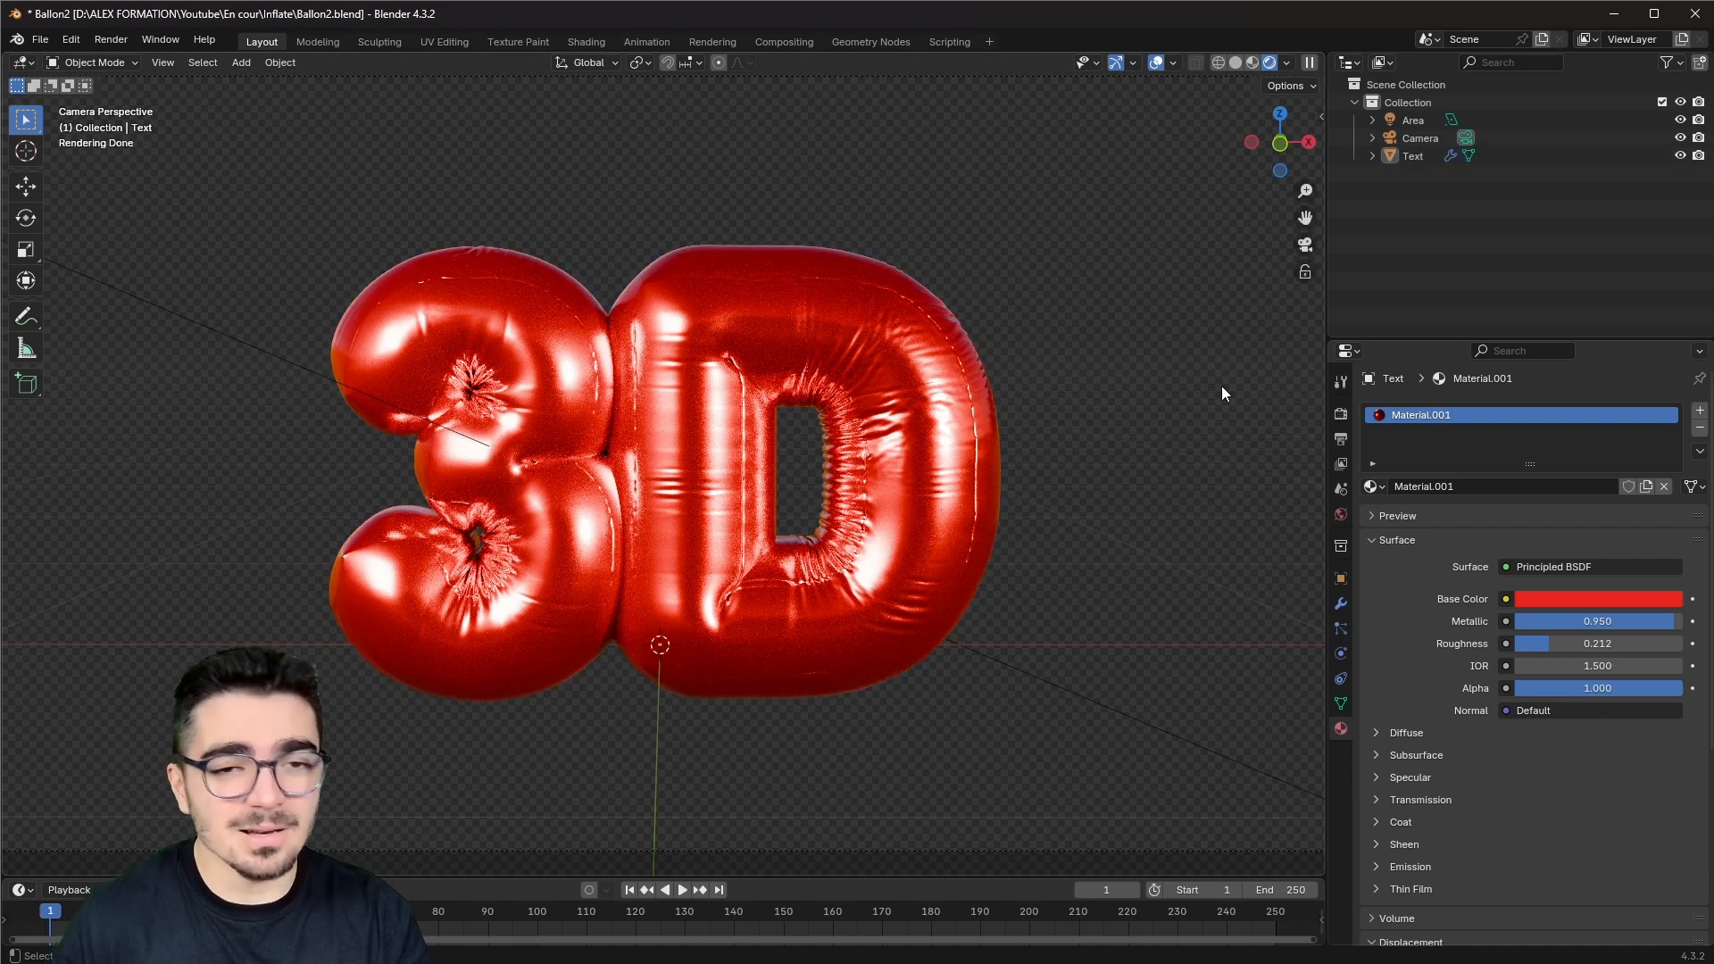
Step: Return the viewport to solid shading and render the active scene as a still image
click(1235, 63)
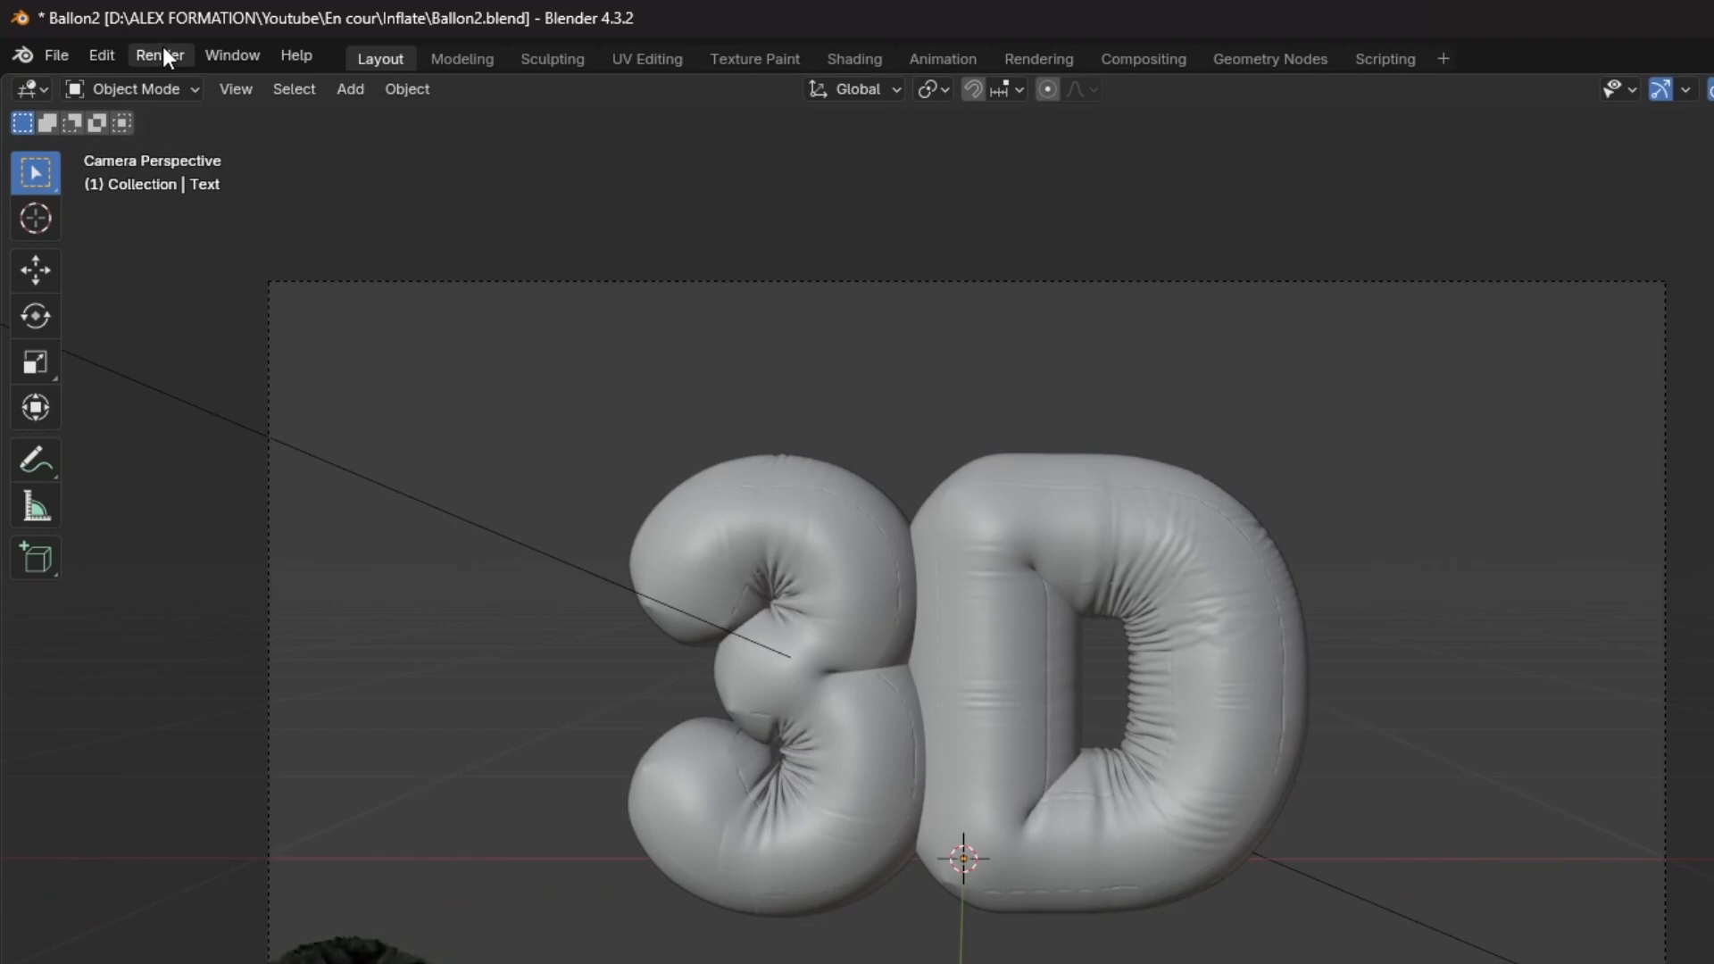
click(164, 52)
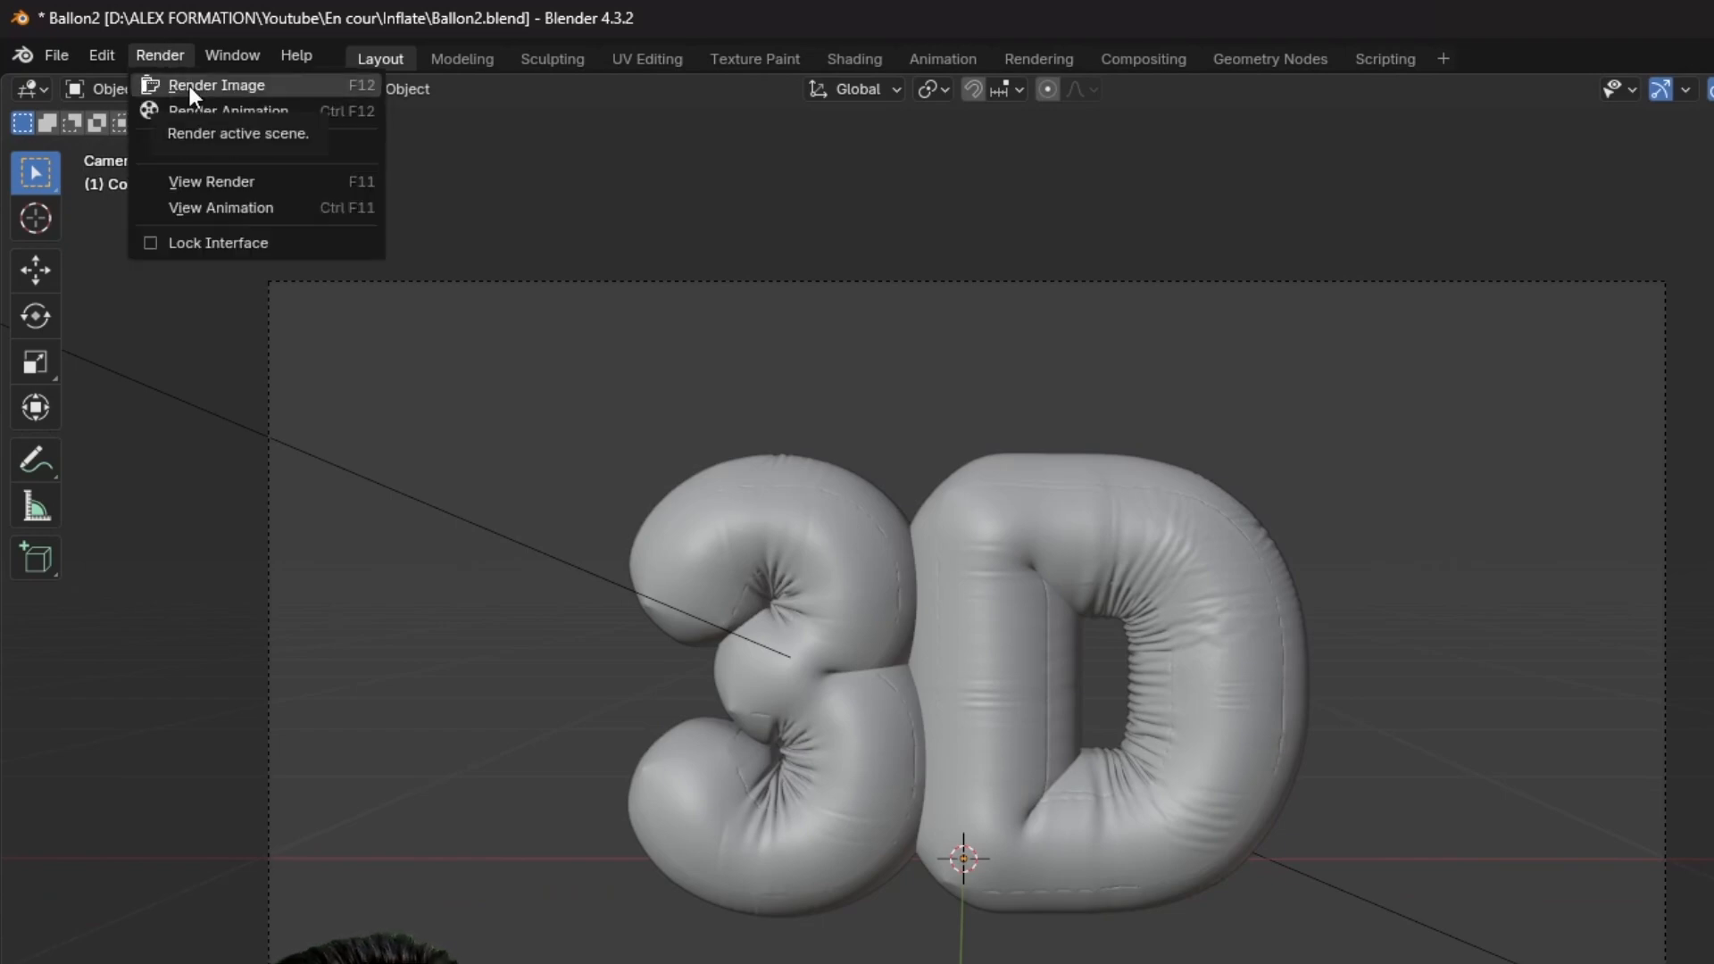
click(189, 86)
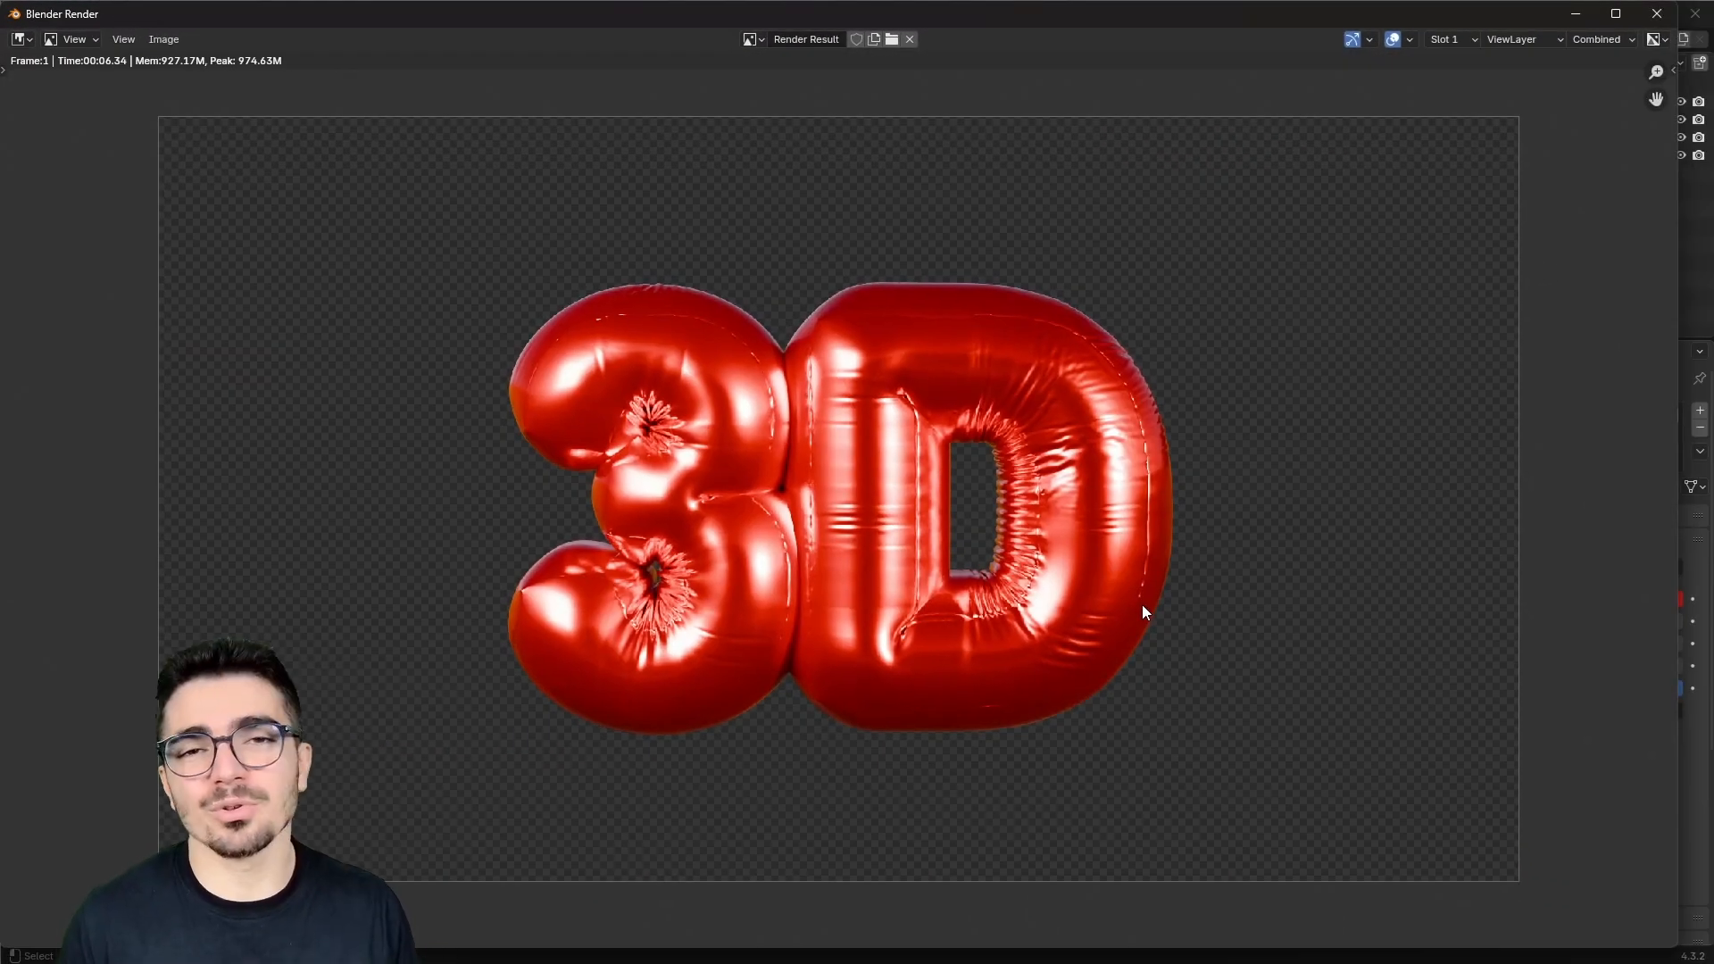